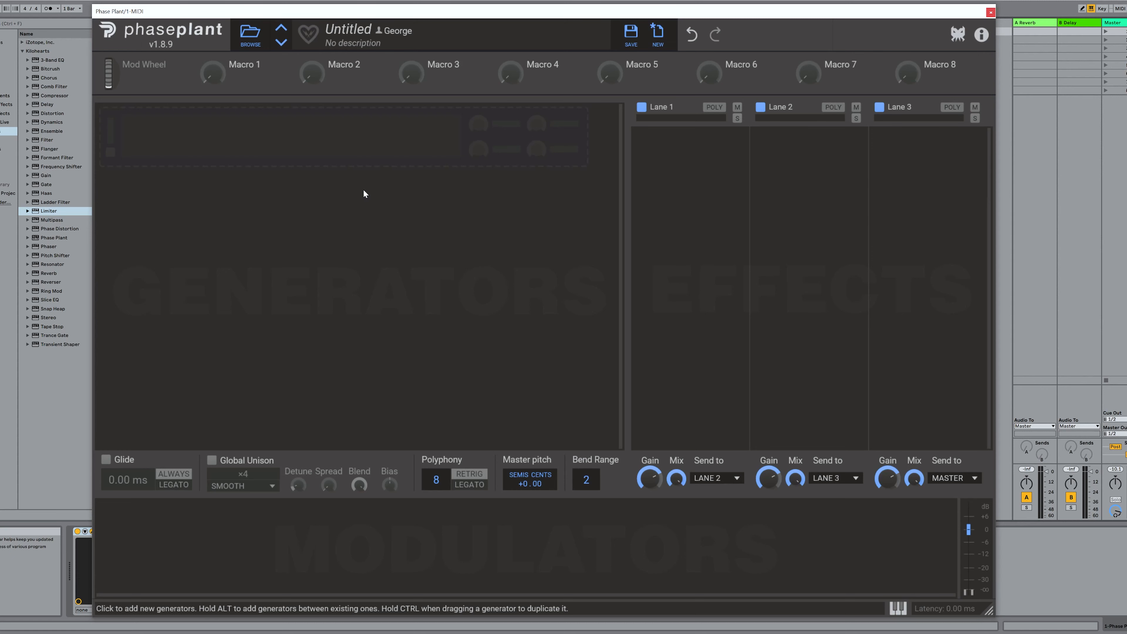
Add an Analog generator with a sine waveform and an LFO modulator.
left_click(243, 131)
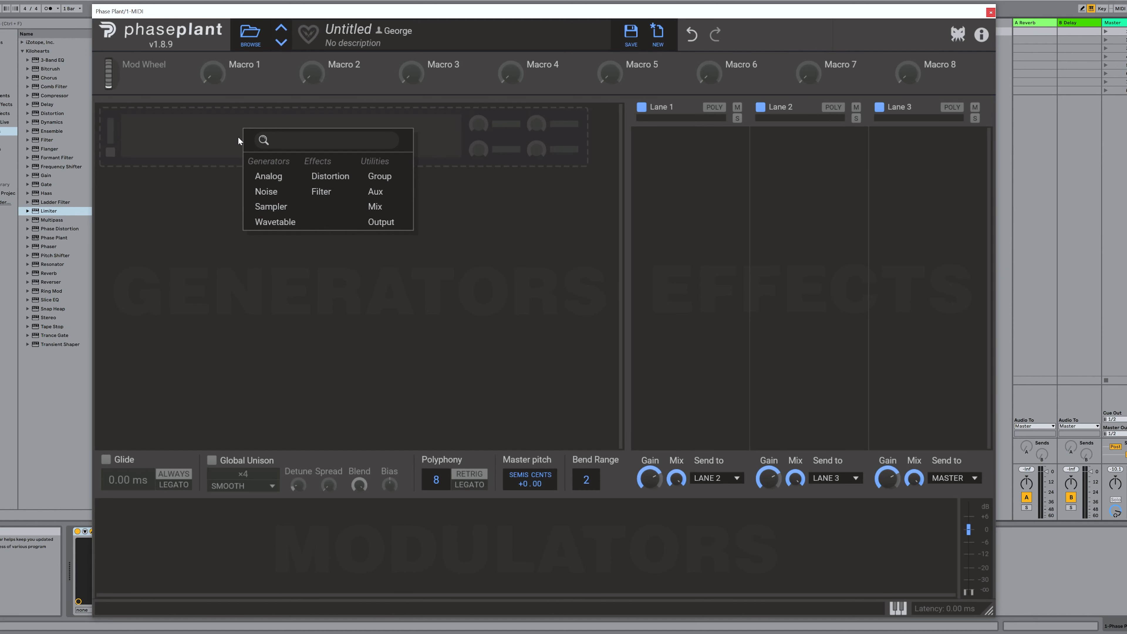
left_click(273, 177)
left_click(507, 186)
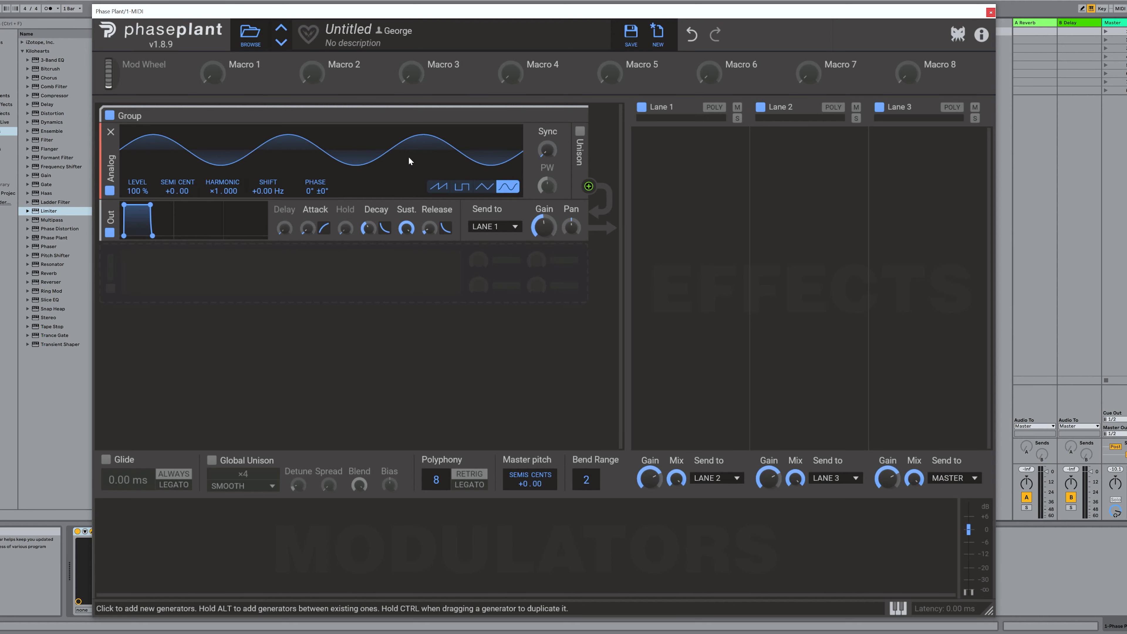
left_click(168, 562)
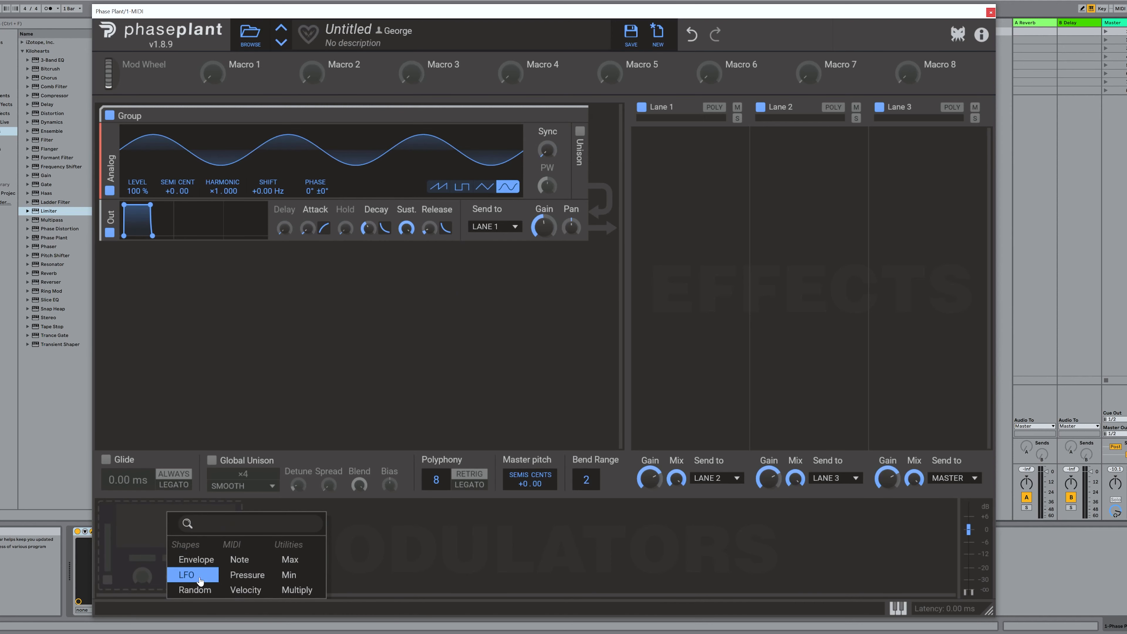
left_click(186, 574)
Reshape the LFO curve into four evenly spaced pulses falling smoothly from 100% to 0%, and save the shape as Jingle.
left_click(256, 541)
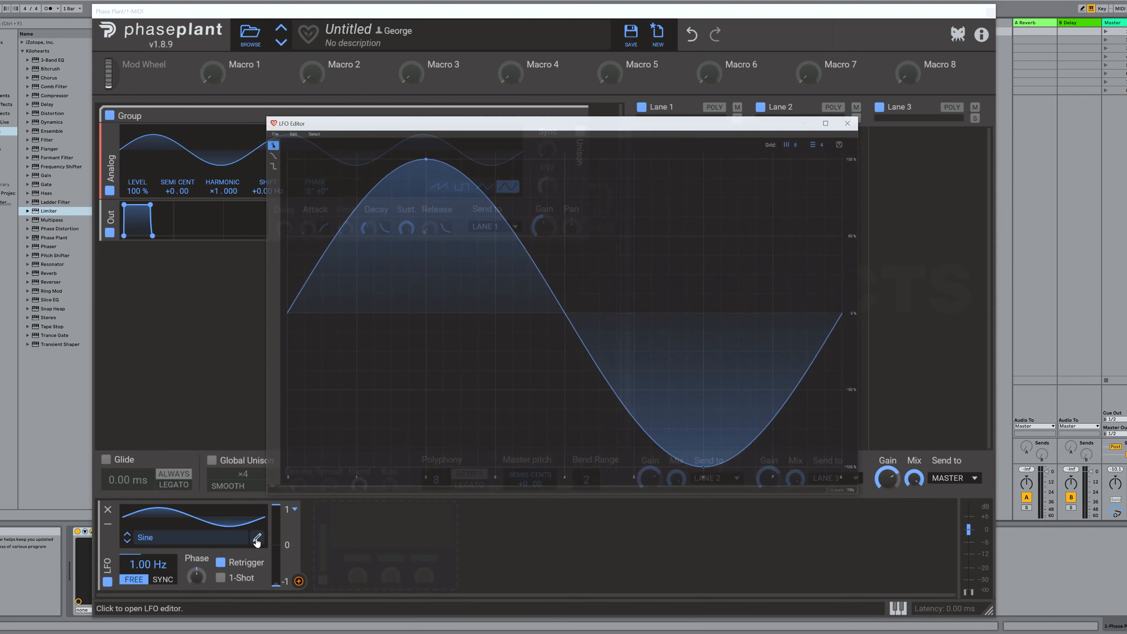
left_click_drag(425, 159, 286, 158)
double_click(357, 313)
left_click_drag(429, 378, 426, 158)
left_click_drag(528, 260, 495, 314)
left_click_drag(563, 385, 566, 158)
left_click_drag(705, 469, 705, 315)
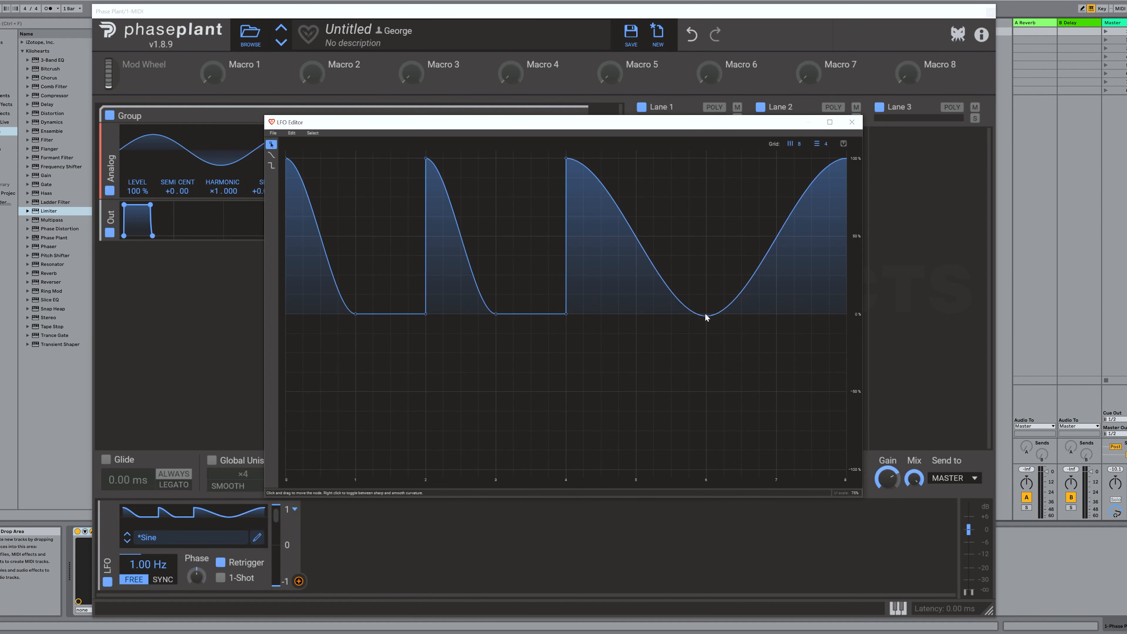
left_click_drag(637, 240, 636, 314)
left_click_drag(774, 239, 705, 159)
left_click_drag(779, 158, 775, 314)
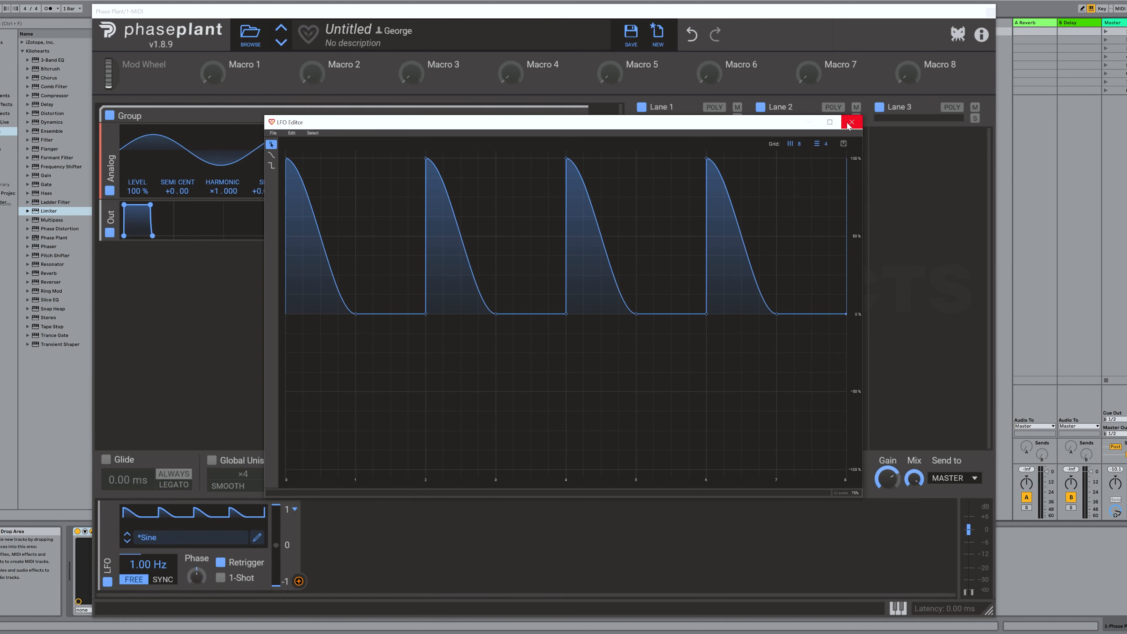
left_click(274, 133)
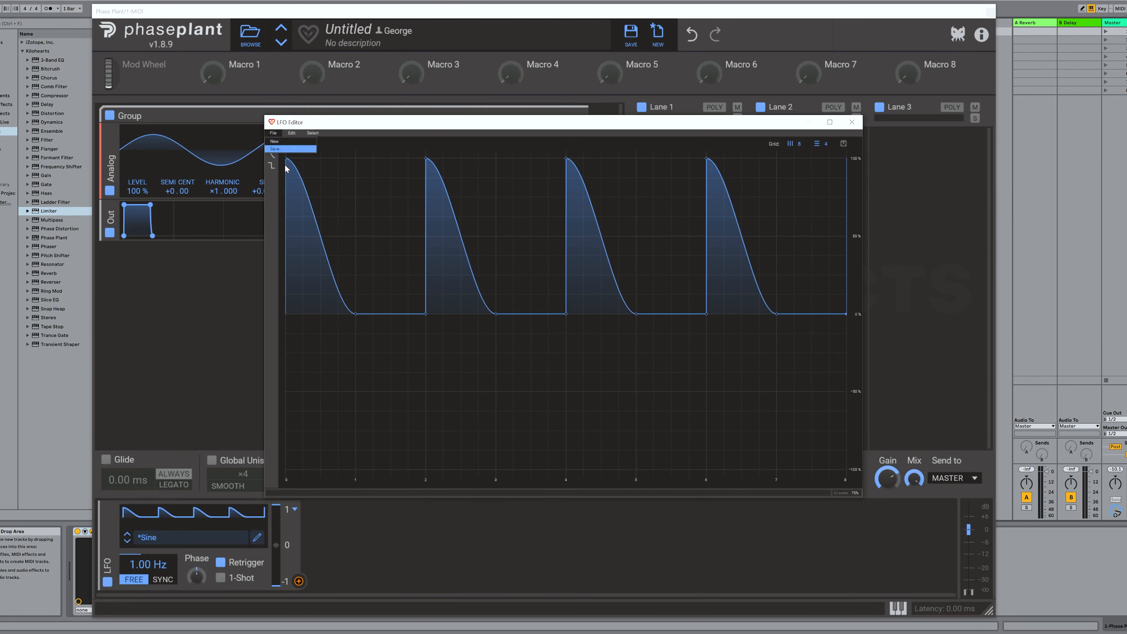
left_click(284, 150)
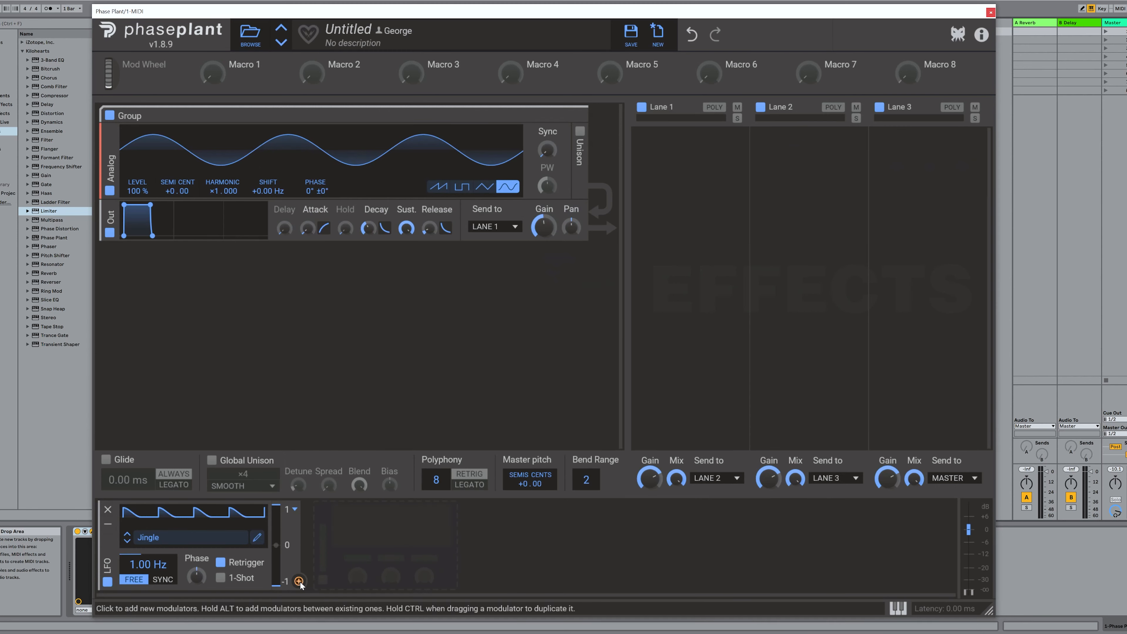
Assign the LFO to the group's output gain, with the gain at -Inf dB and the modulation amount at 66%.
left_click(298, 581)
left_click(543, 242)
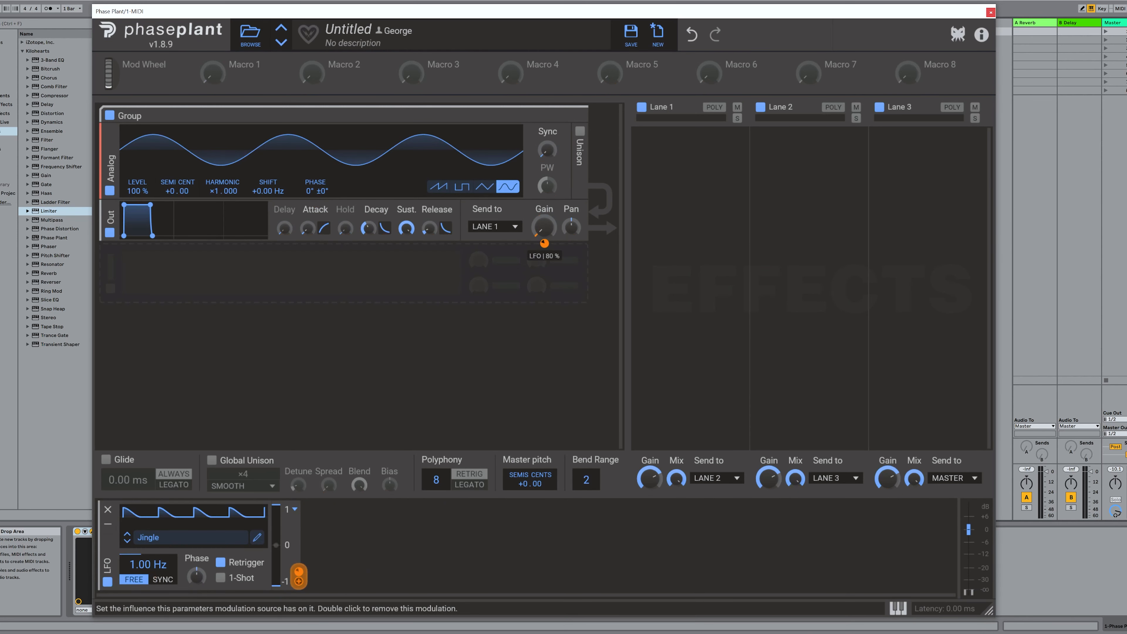
left_click(544, 244)
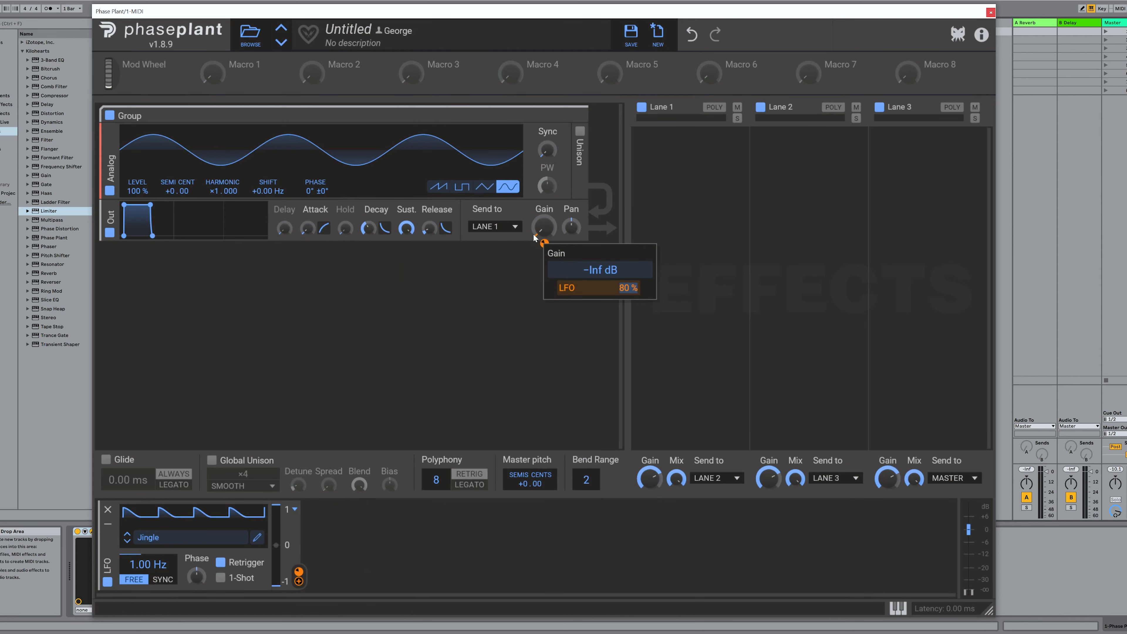
type("66")
key("Return")
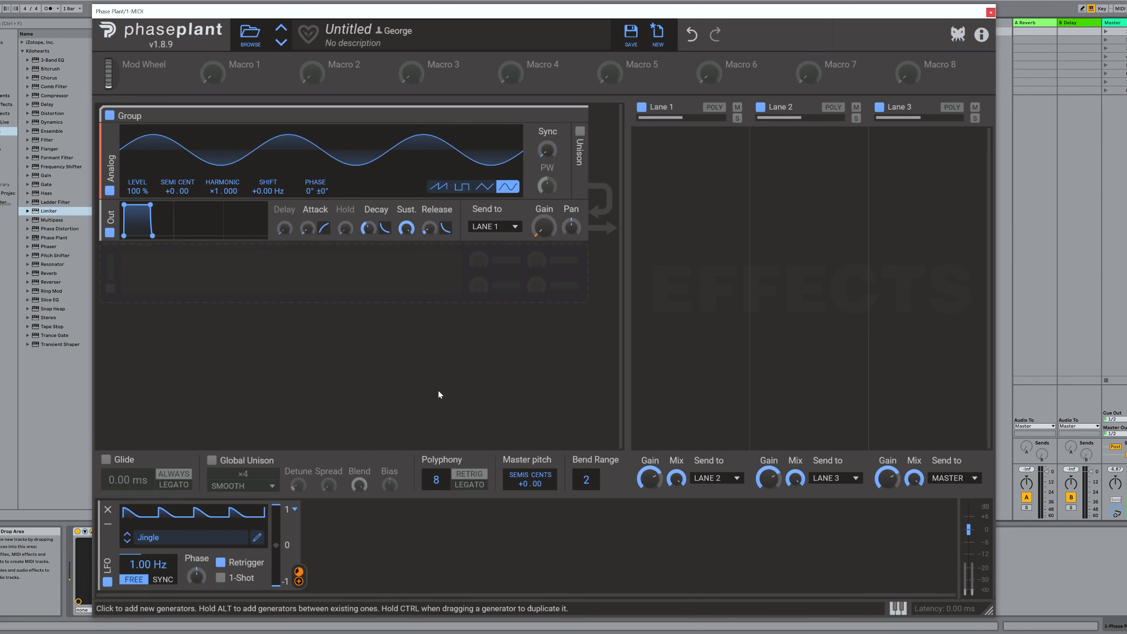
Switch the LFO rate to tempo sync and set it to 2/4.
left_click(159, 579)
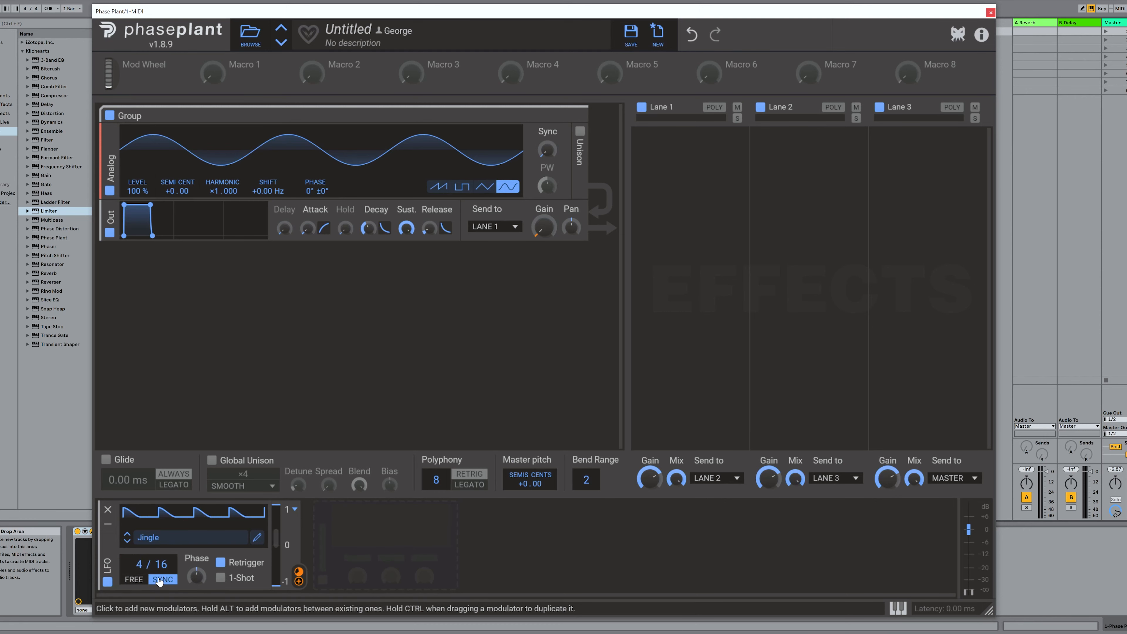
left_click_drag(160, 565, 140, 575)
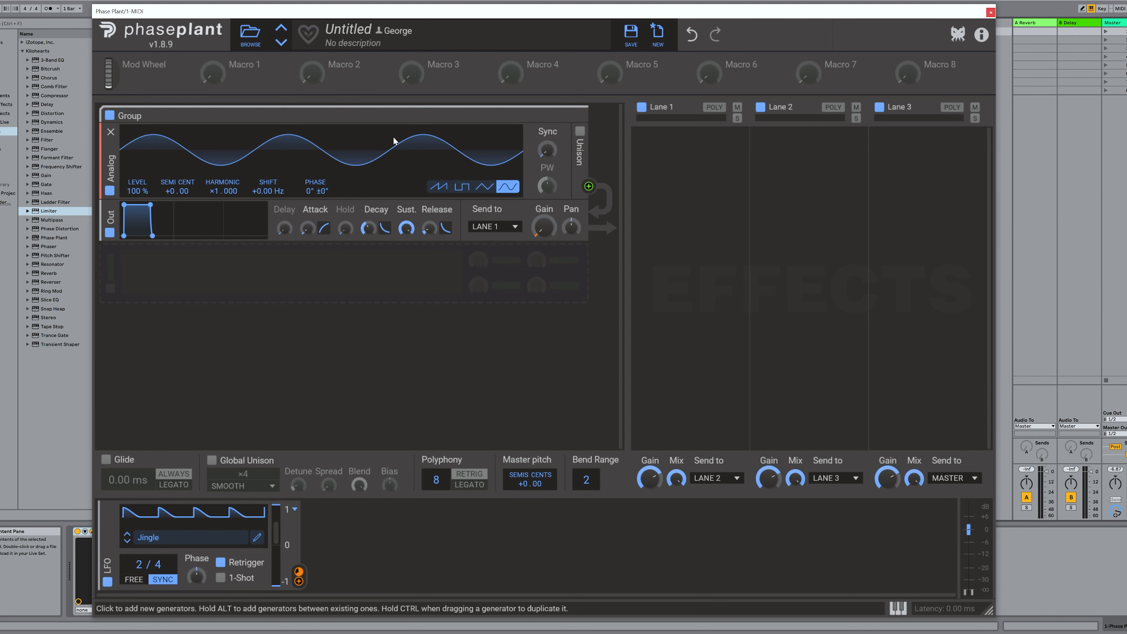
Duplicate the generator group twice, with the copies sent to Lane 2 and Lane 3.
left_click_drag(139, 116, 153, 116)
left_click_drag(142, 267, 157, 266)
scroll(600, 324, "down", 3)
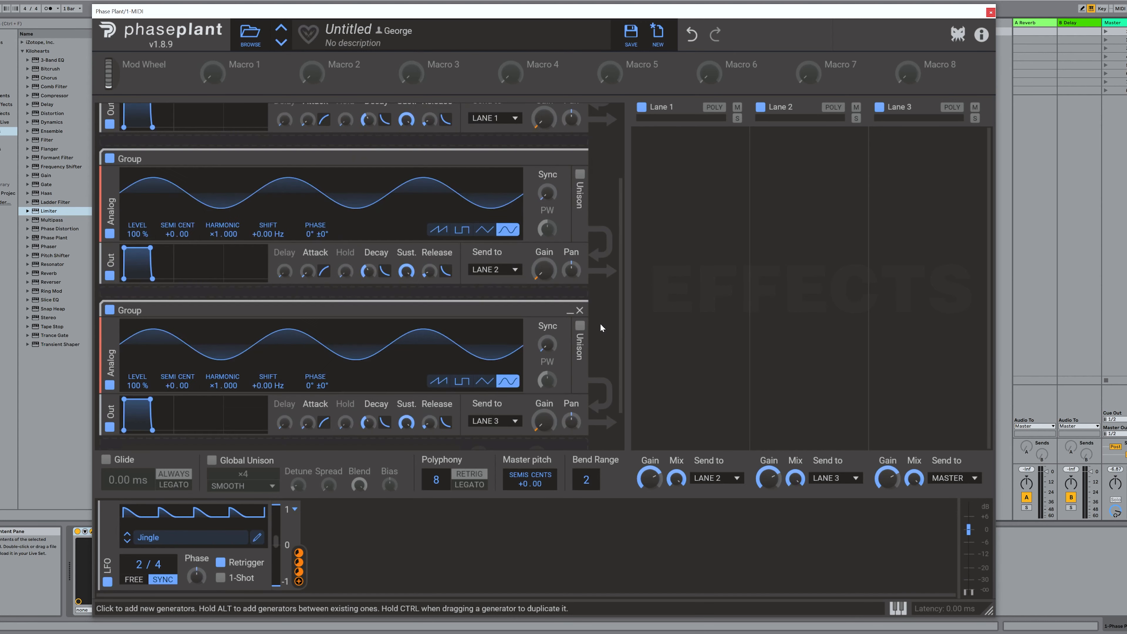
scroll(601, 326, "up", 3)
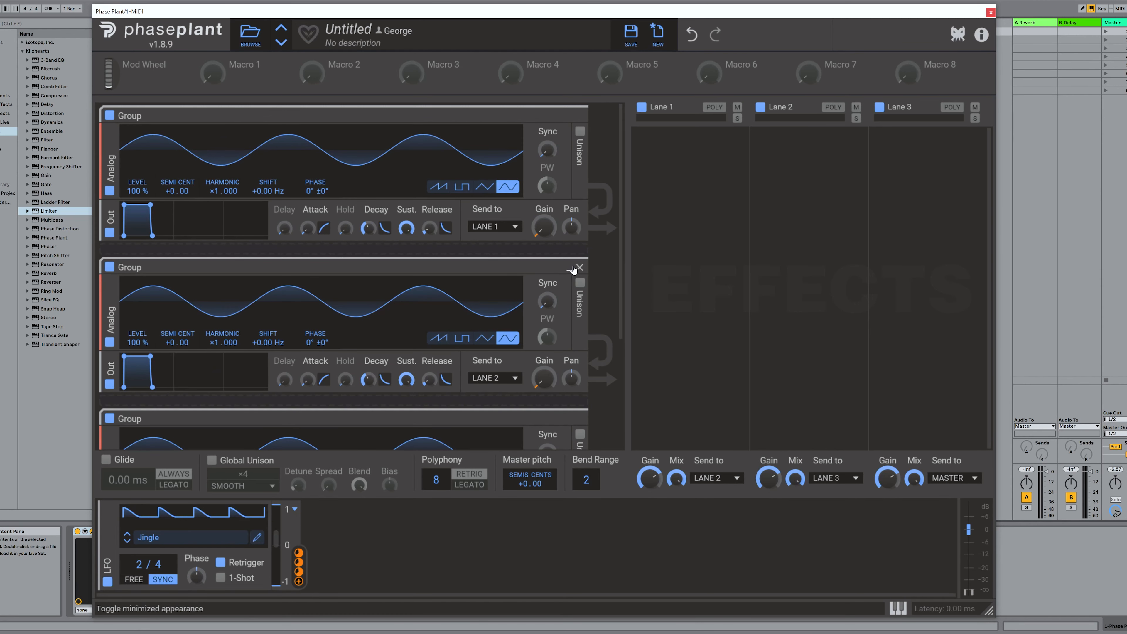
scroll(600, 322, "down", 3)
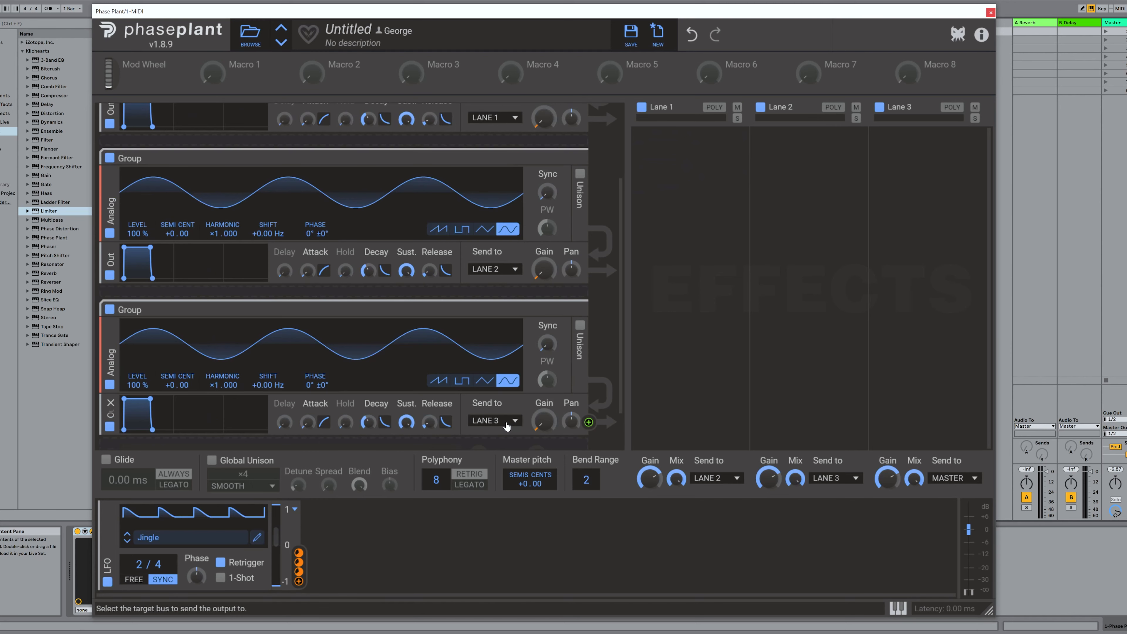
Add a Delay effect to both Lane 2 and Lane 3.
left_click(819, 154)
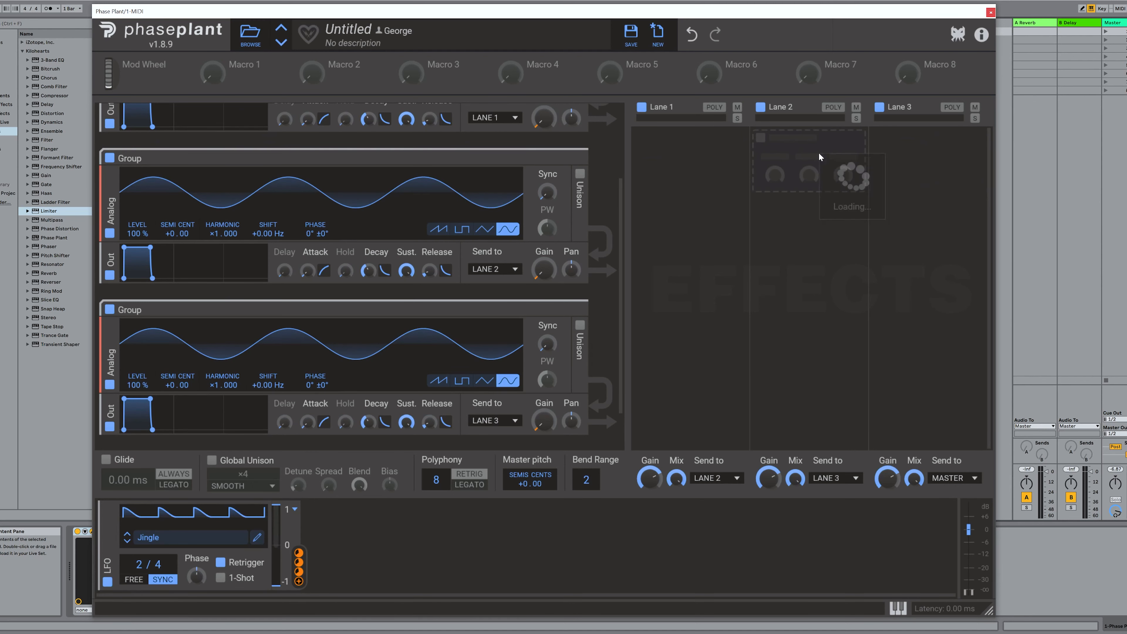
left_click(780, 272)
left_click(924, 149)
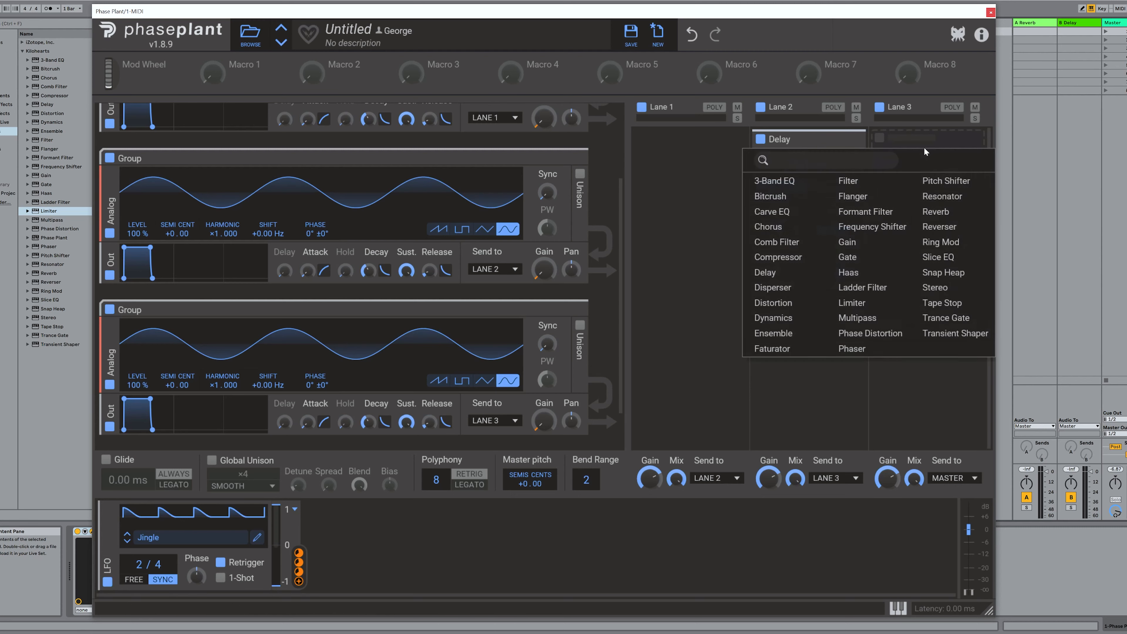
left_click(764, 272)
Set the delay time to 10 ms in Lane 2 and 20 ms in Lane 3.
left_click_drag(808, 166, 808, 200)
left_click_drag(927, 165, 927, 198)
double_click(912, 154)
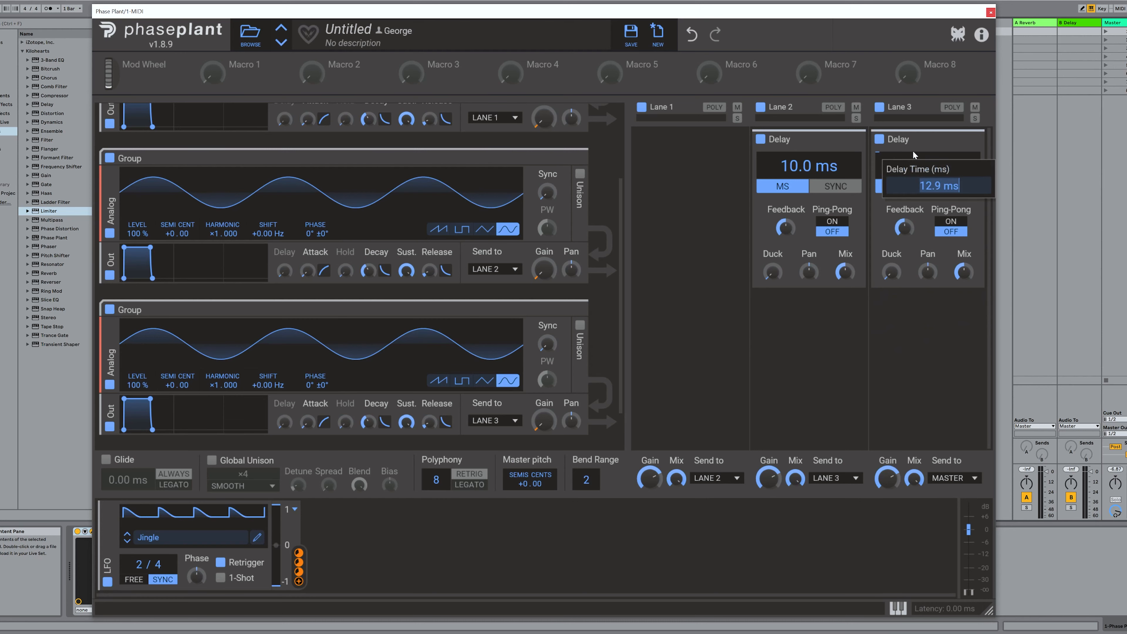
type("15")
key("Return")
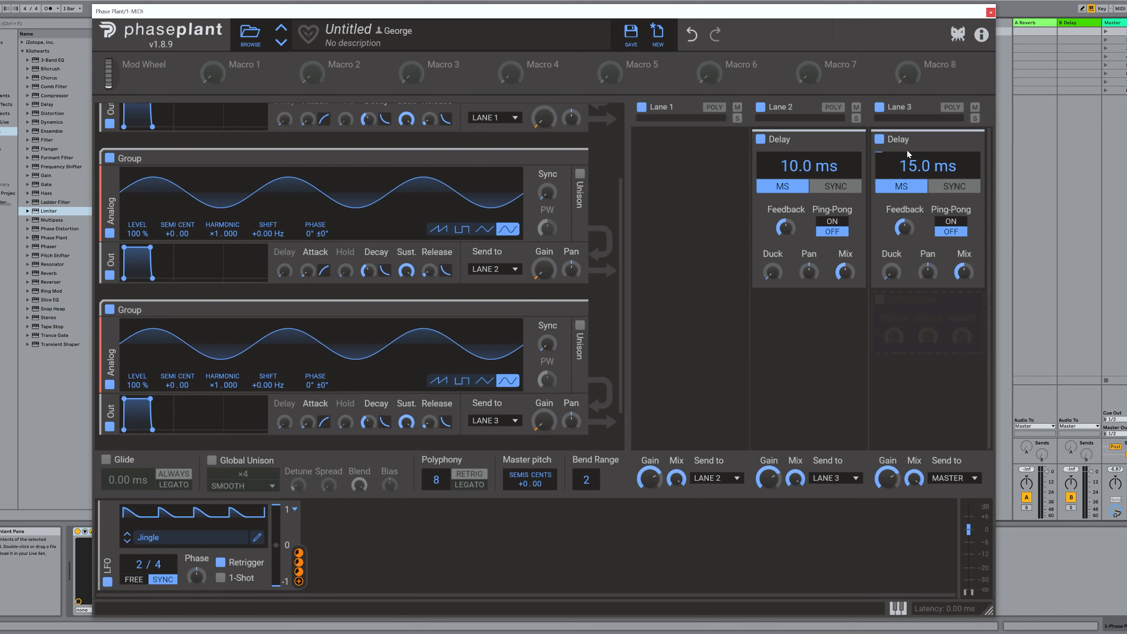
double_click(906, 165)
type("20")
key("Return")
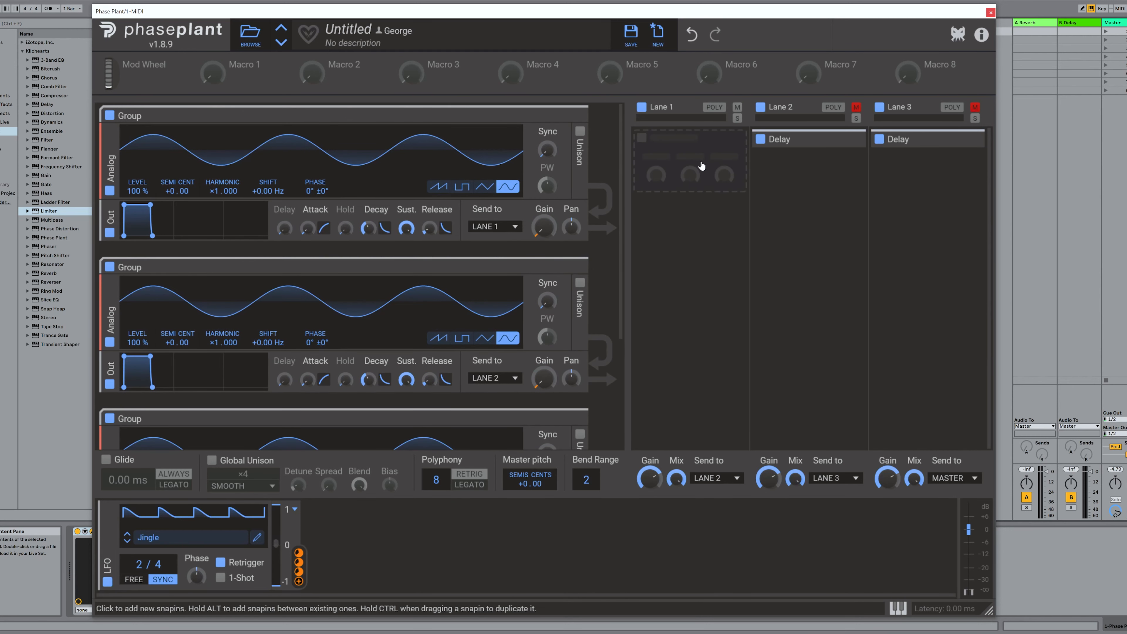
Add a Ring Mod to Lane 1 and raise its frequency, bias and rectify amounts.
left_click(702, 165)
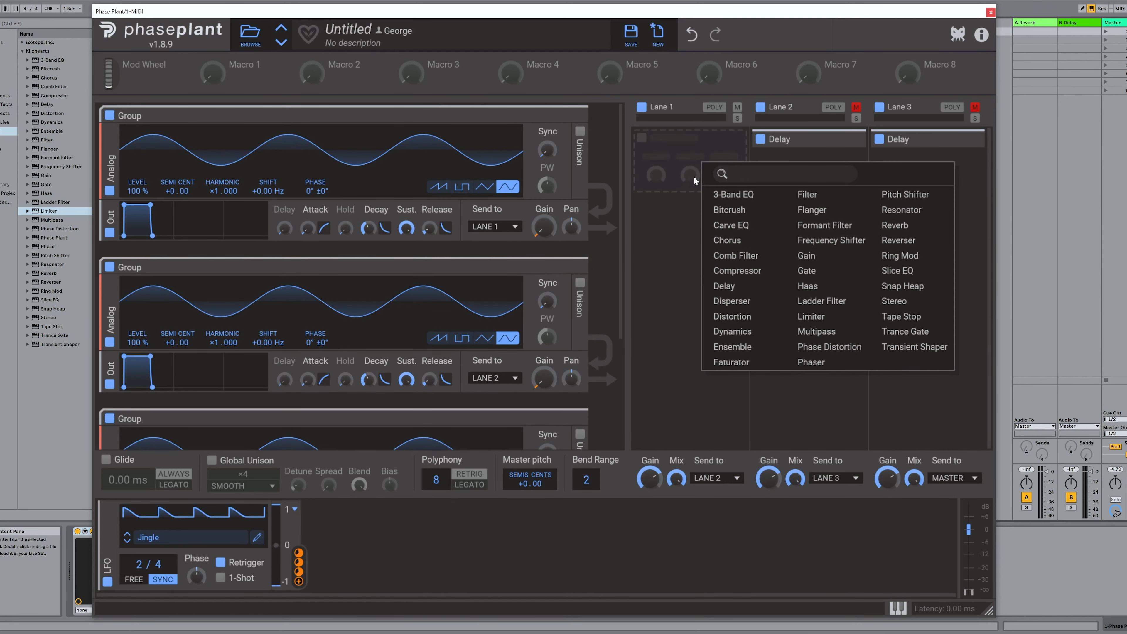
left_click(897, 257)
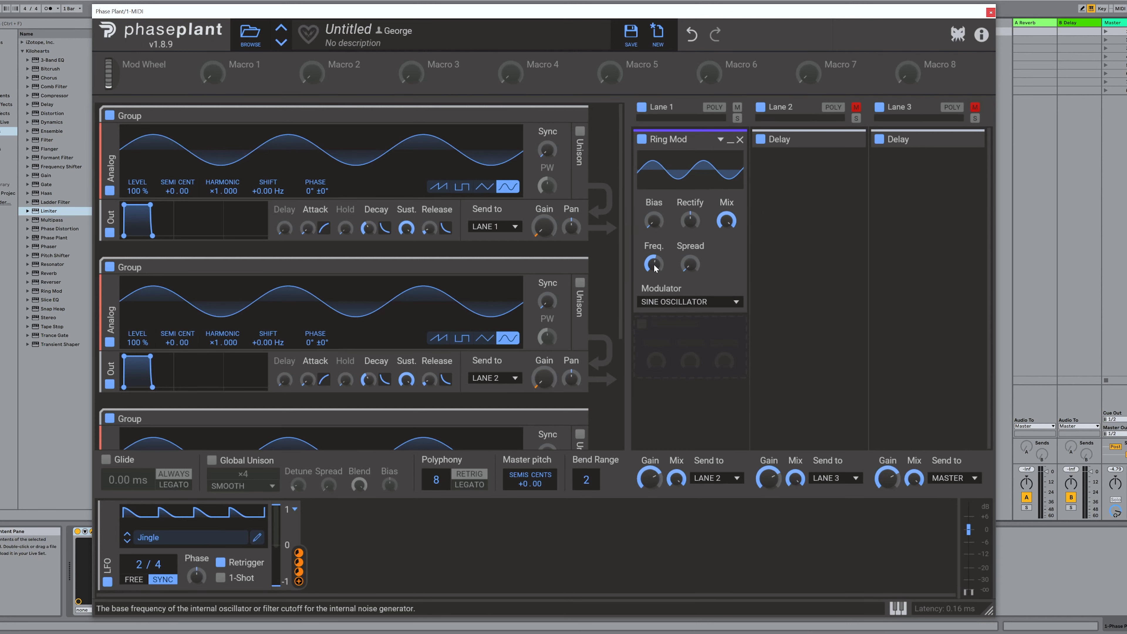
left_click_drag(655, 266, 653, 210)
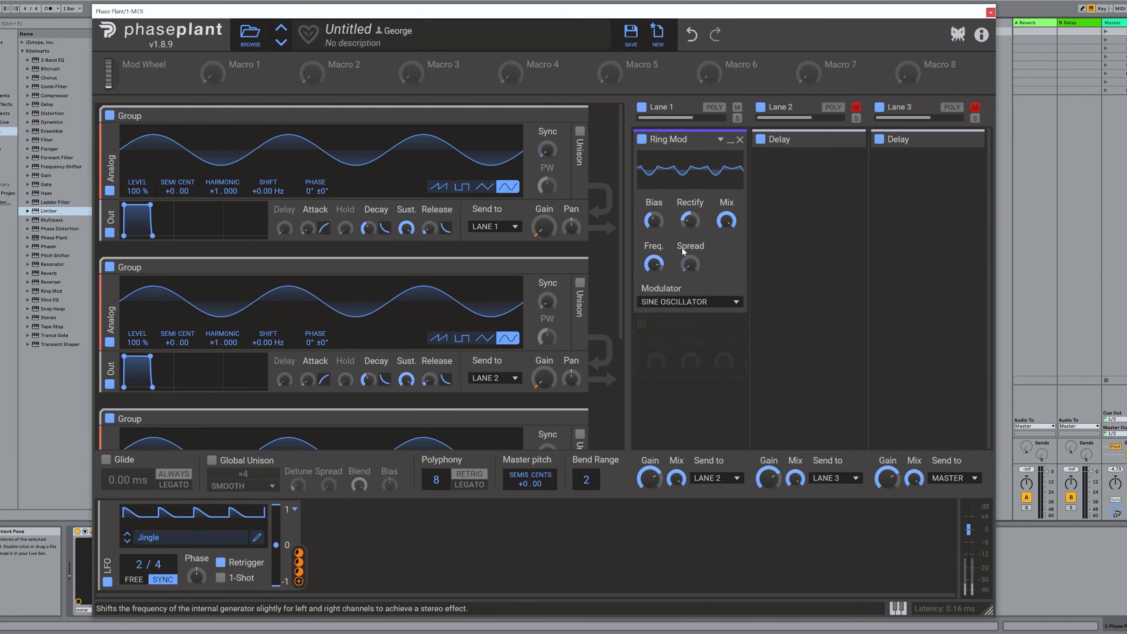
left_click_drag(650, 265, 653, 265)
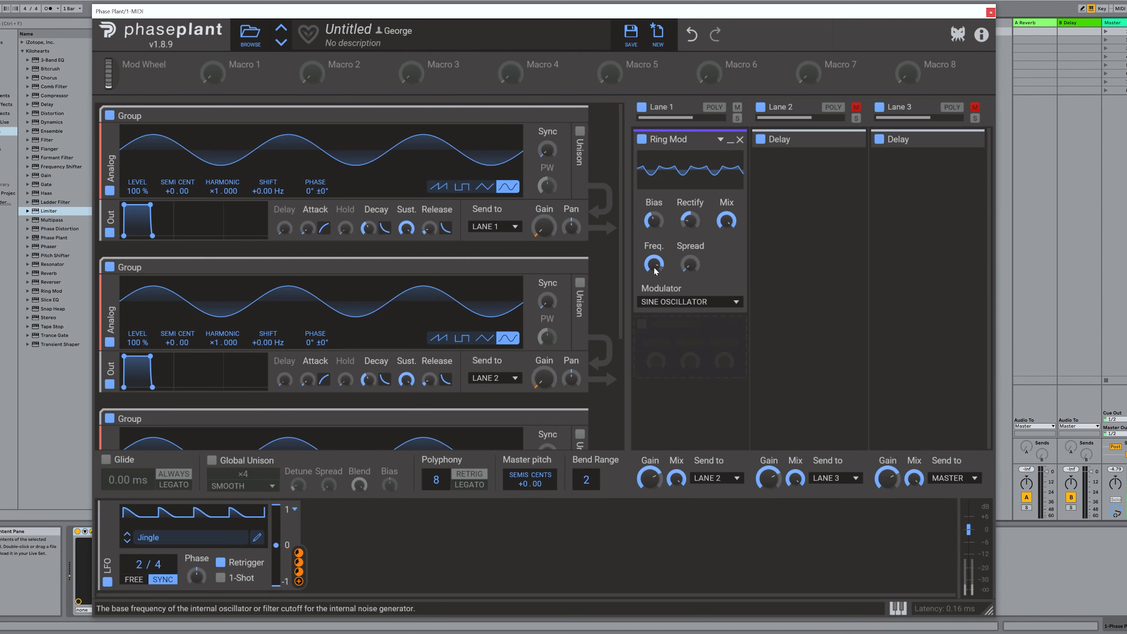
left_click_drag(653, 220, 655, 225)
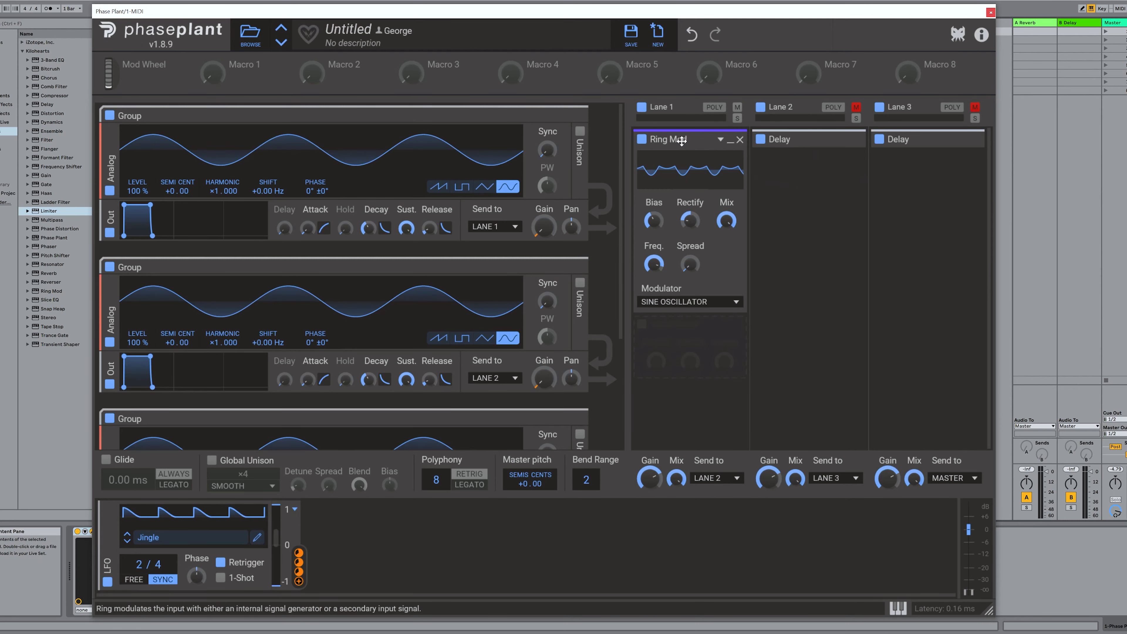
Copy the Lane 1 Ring Mod below the delays in Lanes 2 and 3, and slightly vary the frequency of each copy.
left_click_drag(681, 145, 914, 160)
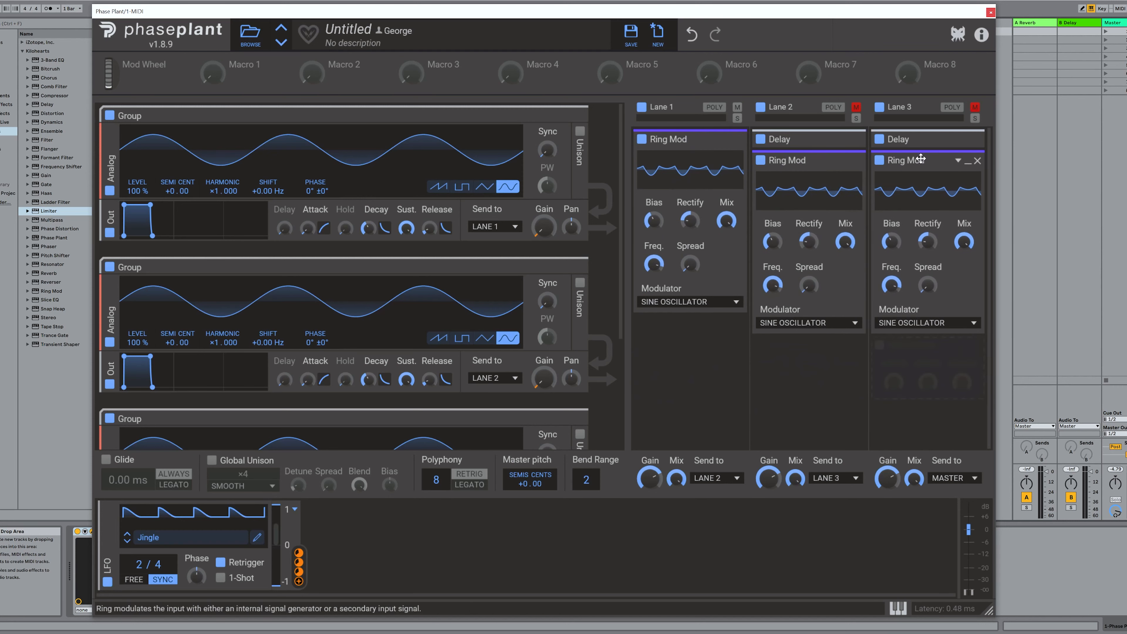
left_click(975, 107)
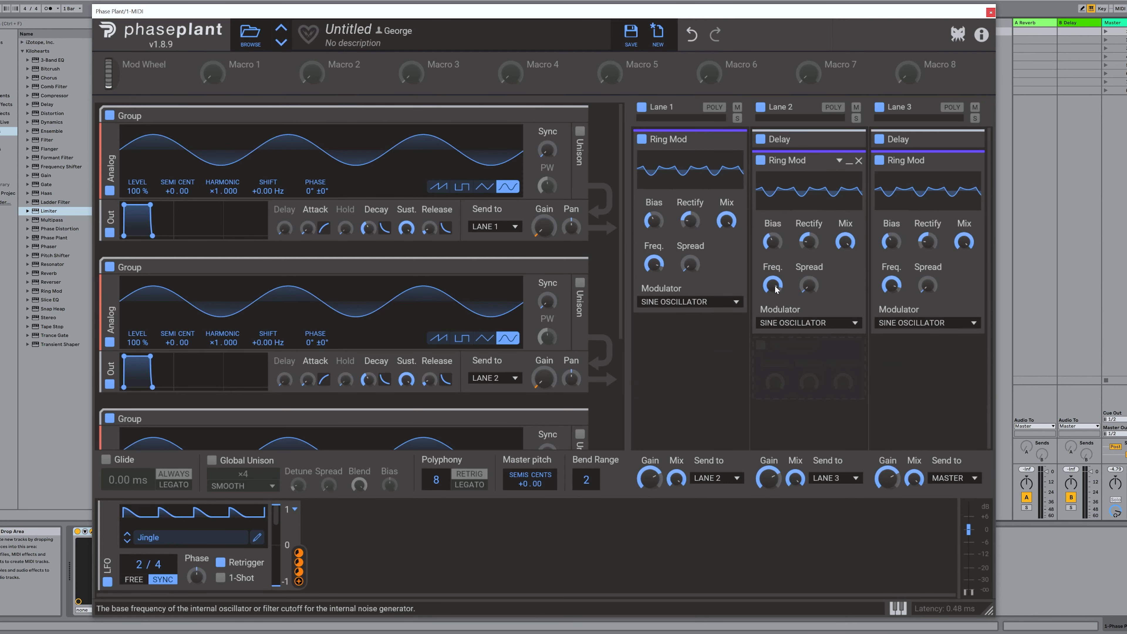
left_click_drag(775, 285, 772, 284)
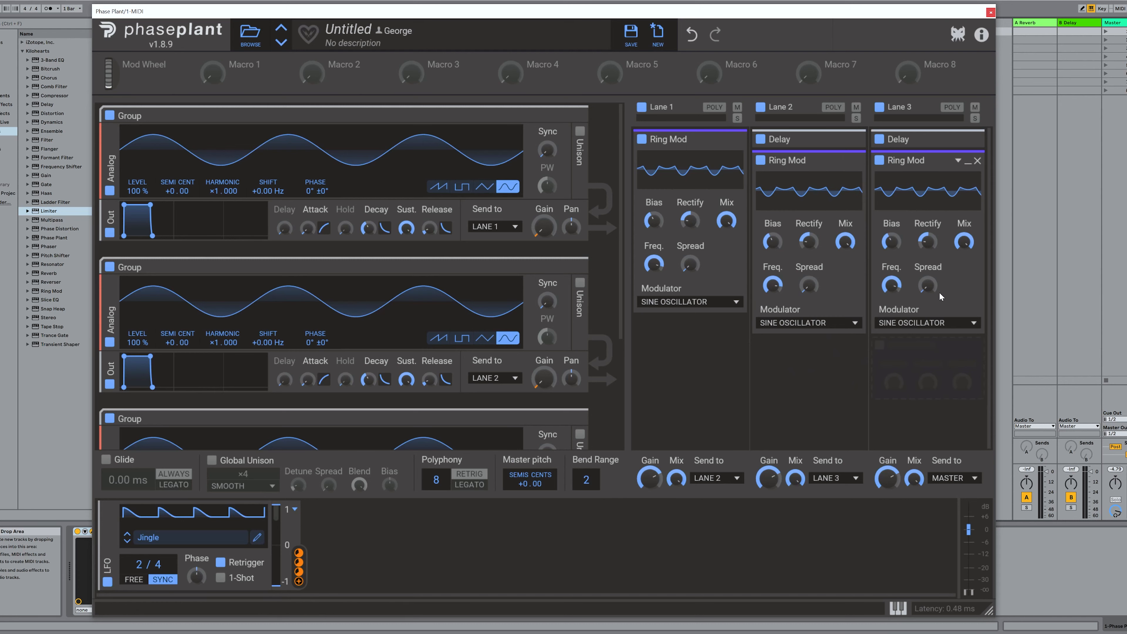
left_click_drag(890, 284, 891, 283)
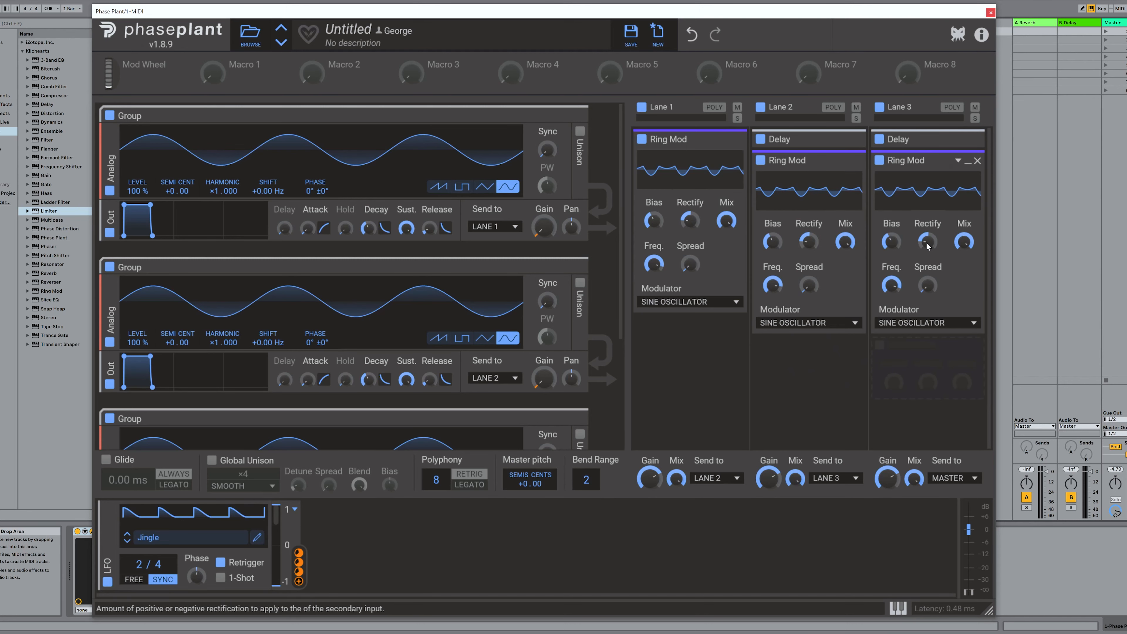
Solo all three effect lanes.
left_click(974, 118)
left_click(856, 118)
left_click(737, 118)
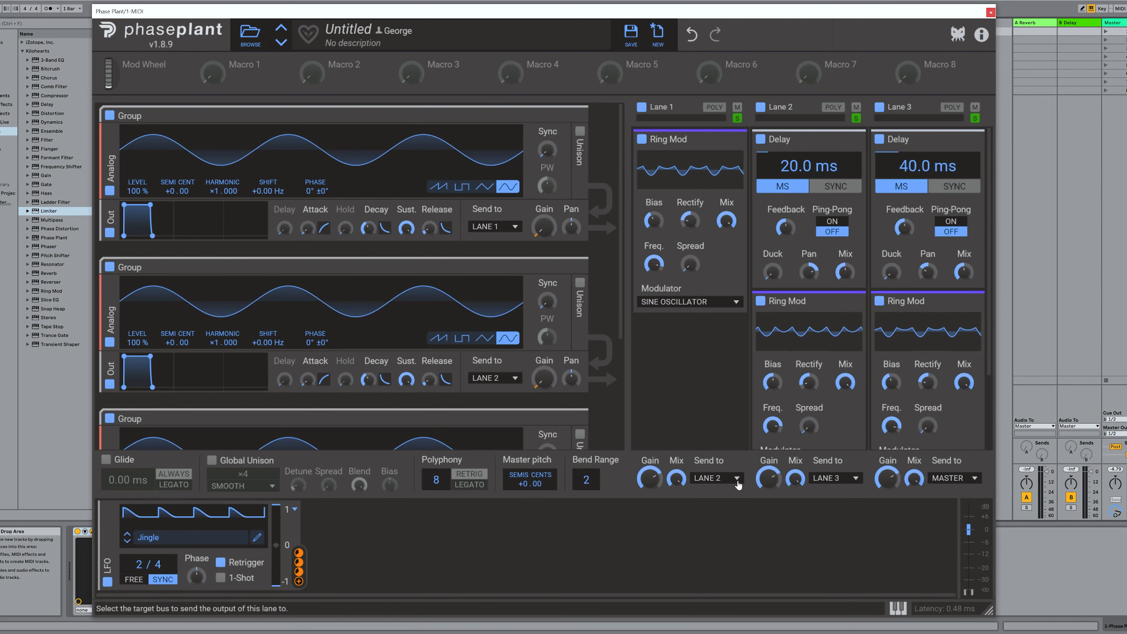
Route the outputs of Lane 1 and Lane 2 directly to Master.
left_click(736, 479)
left_click(723, 490)
left_click(842, 477)
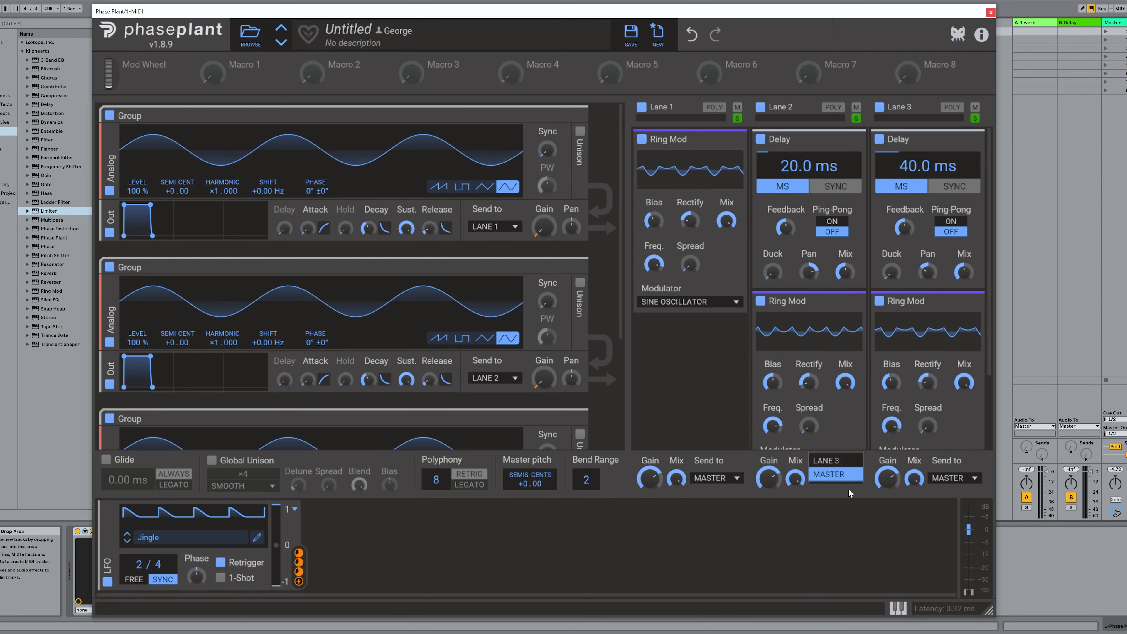
left_click(847, 477)
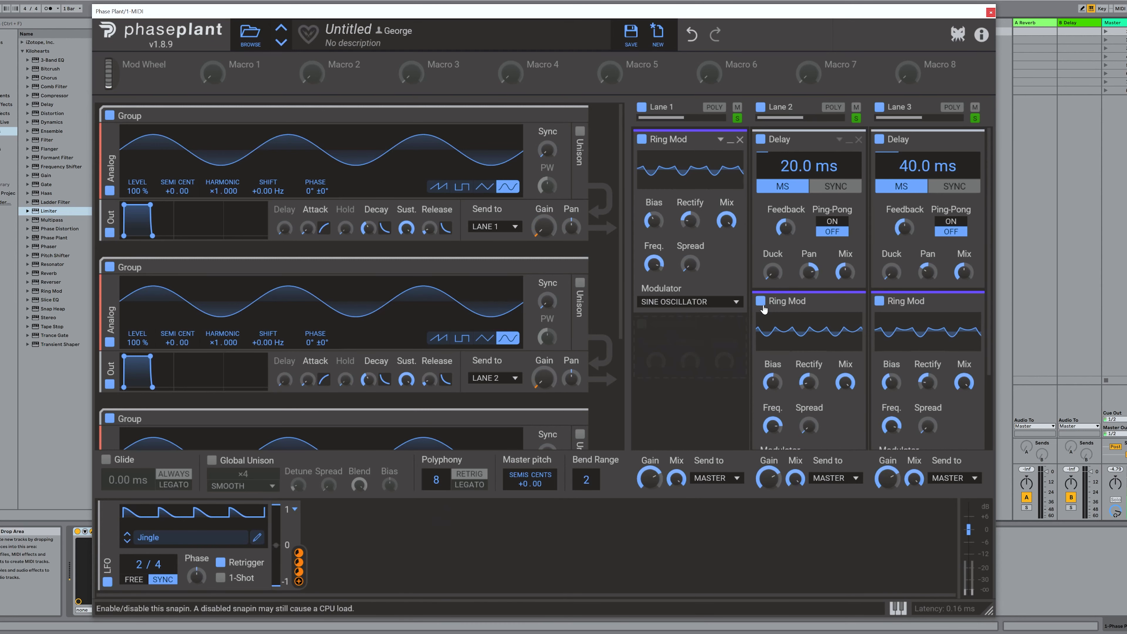
left_click(841, 478)
left_click(842, 475)
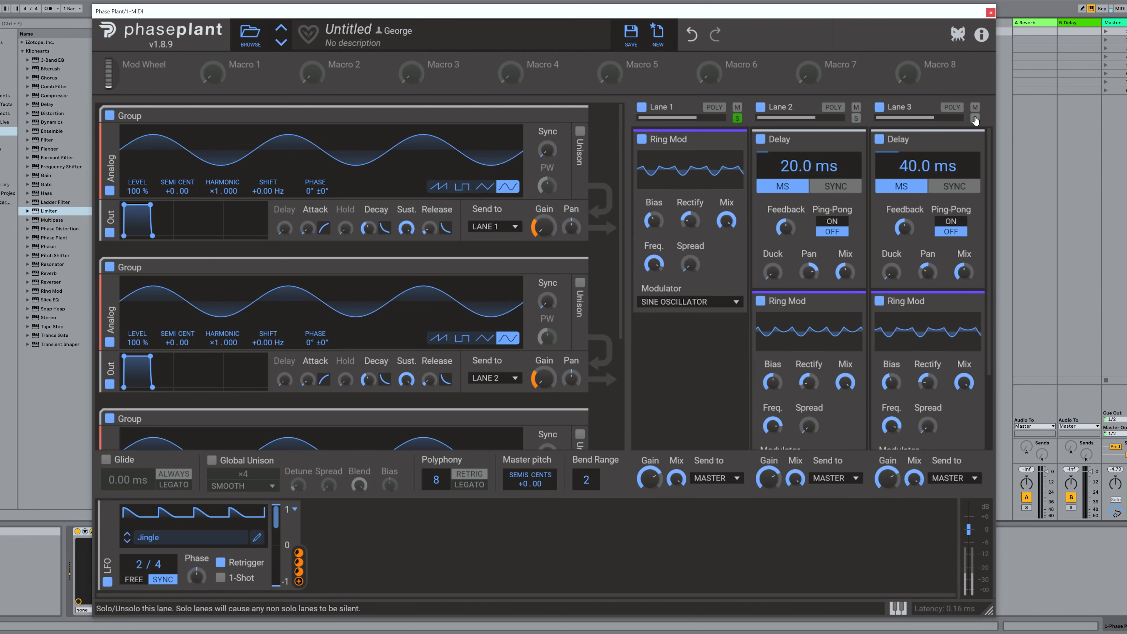
Minimize the Ring Mod in Lane 1 and the Delay effects in Lanes 2 and 3.
left_click(730, 140)
left_click(851, 143)
left_click(968, 141)
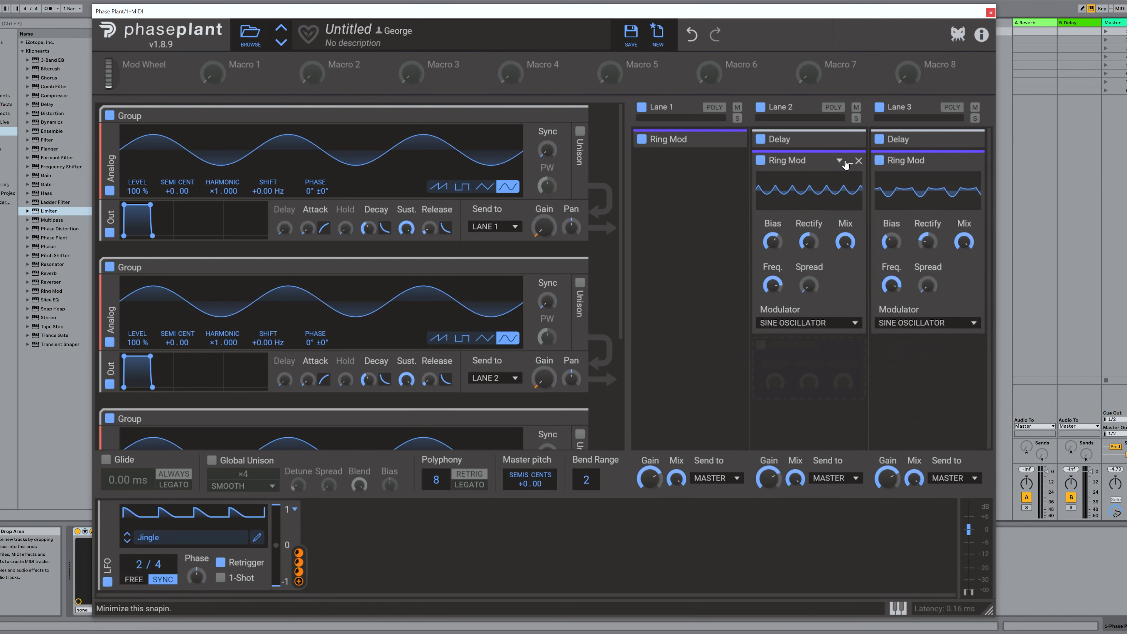
Minimize the Ring Mods in Lanes 2 and 3, and add an Ensemble below the Ring Mod in every lane.
left_click(848, 161)
left_click(969, 161)
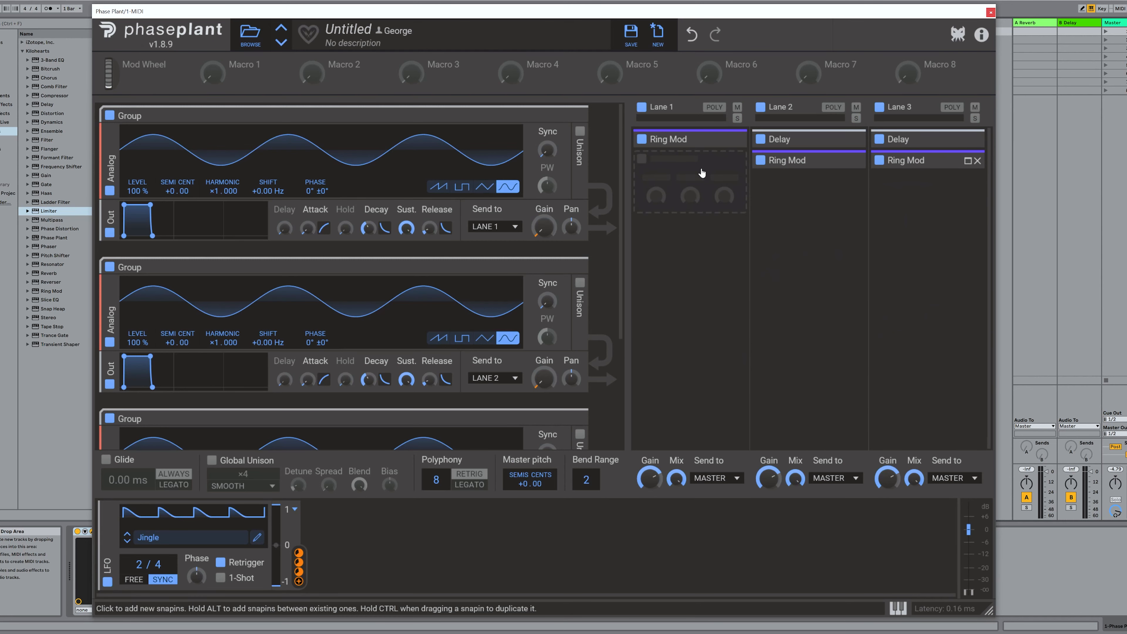
left_click(701, 197)
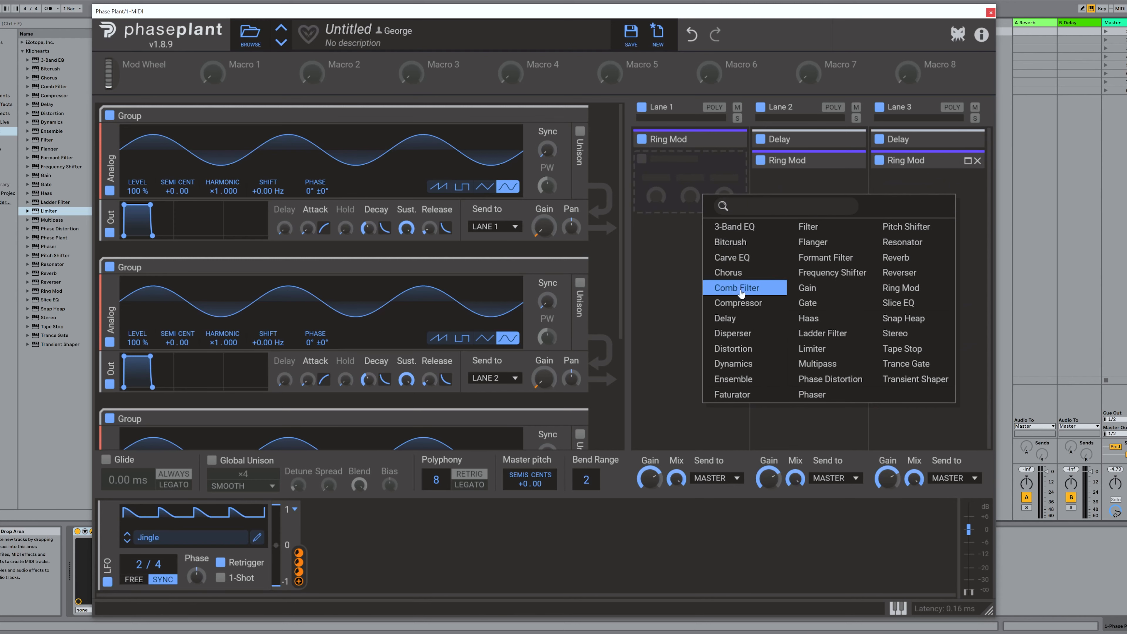
left_click(736, 379)
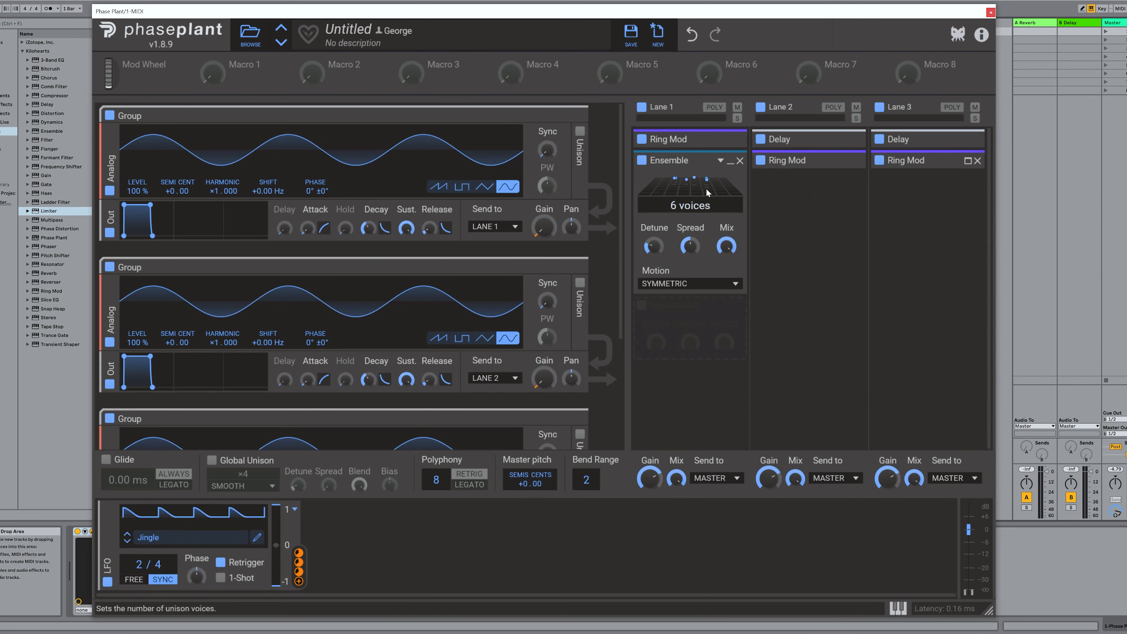
left_click_drag(689, 156, 910, 199)
Set the Motion of the Ensembles in all three lanes to Random.
left_click(723, 285)
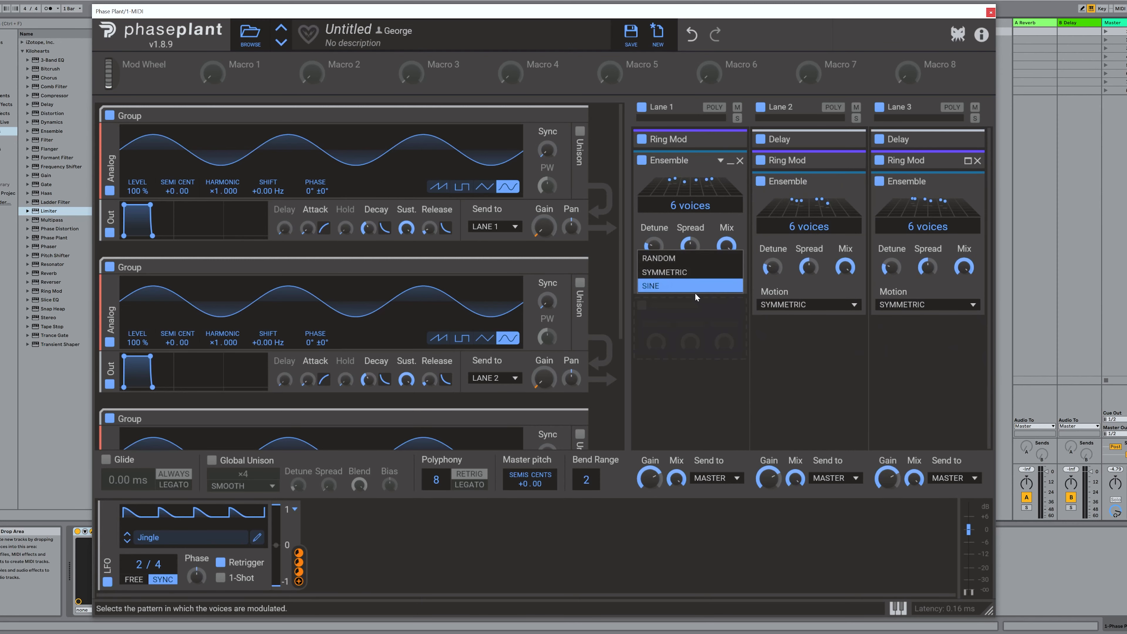
left_click(666, 258)
left_click(807, 305)
left_click(798, 279)
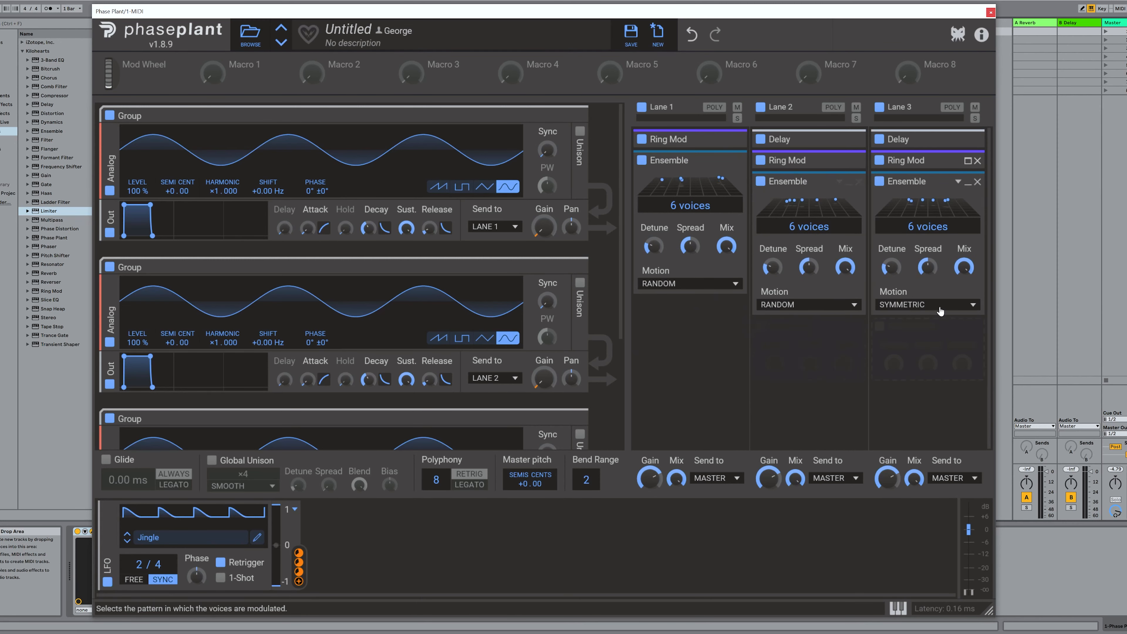
left_click(917, 305)
left_click(908, 278)
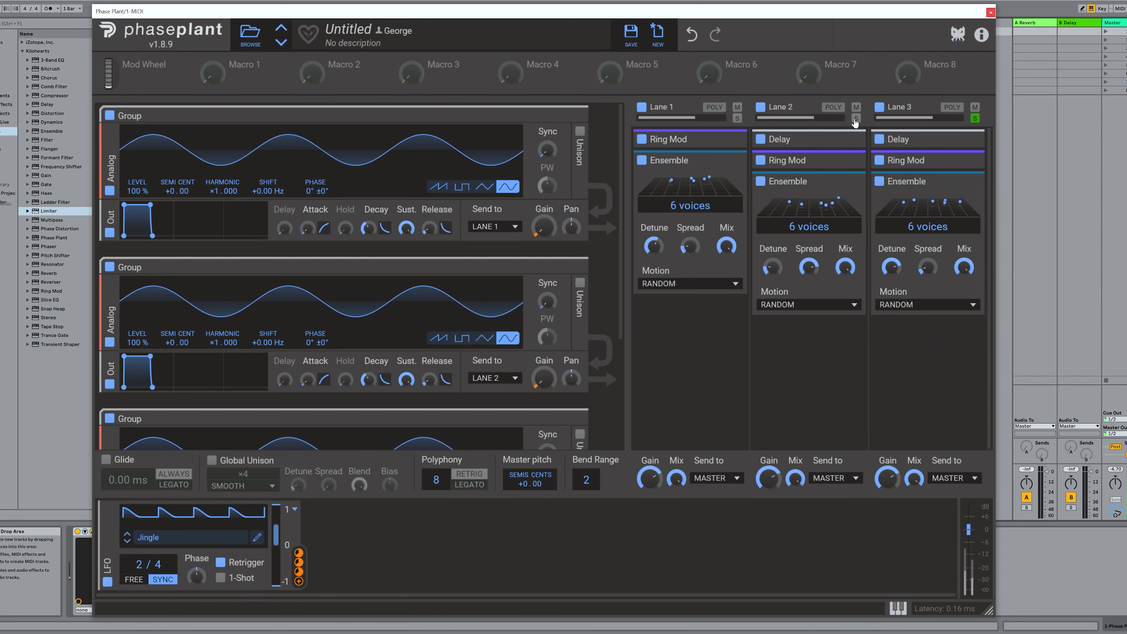
Listen to Lane 2 soloed together with Lane 3, and turn both solos off.
left_click(854, 119)
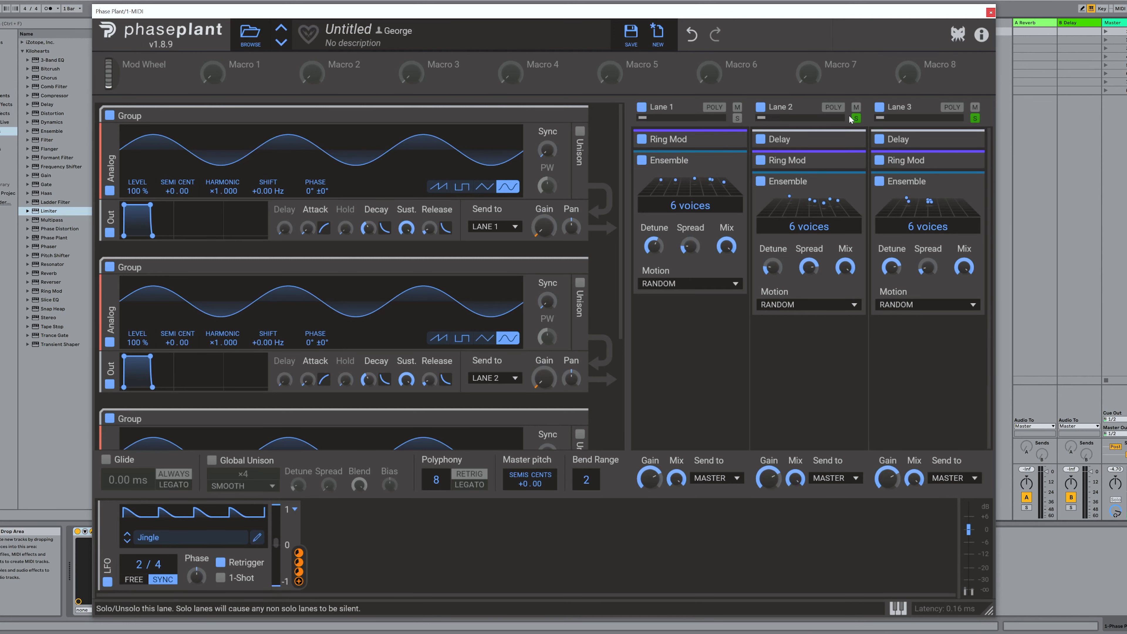
left_click(856, 118)
left_click(974, 118)
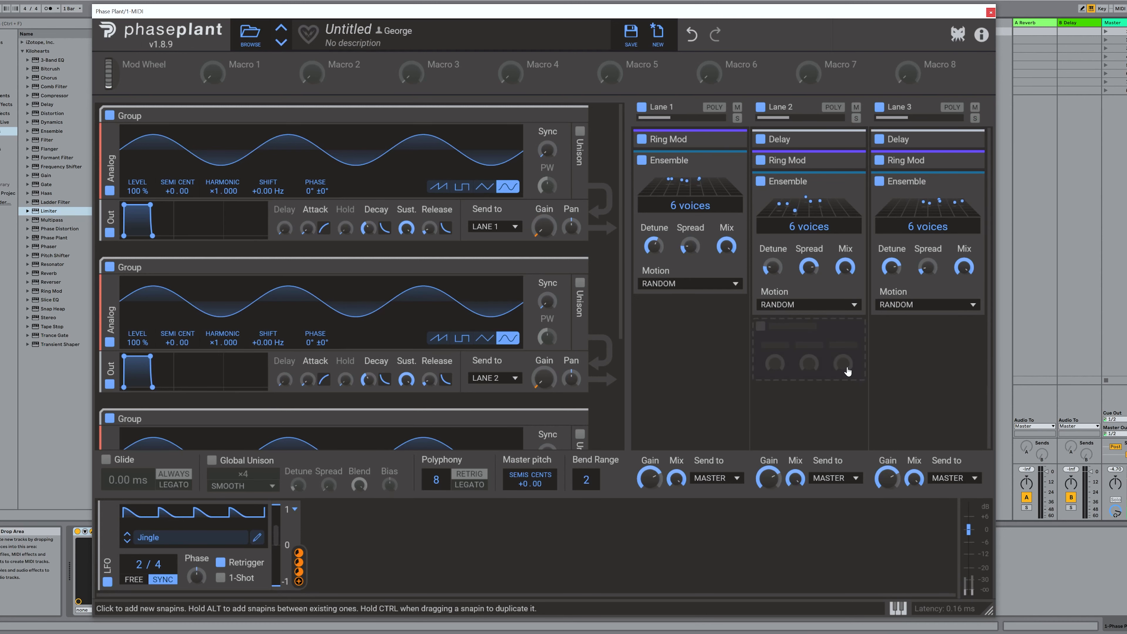
Set the delay time to 10 ms in the Lane 2 Delay and 20 ms in the Lane 3 Delay.
left_click(849, 140)
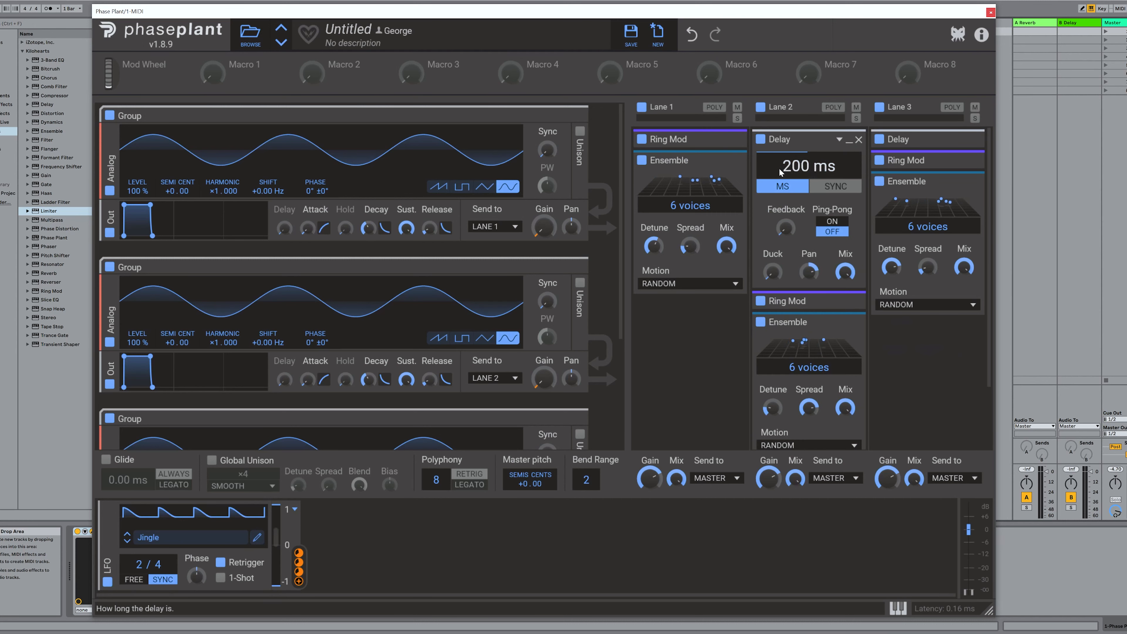
left_click_drag(808, 164, 808, 165)
double_click(797, 163)
right_click(784, 165)
type("10.")
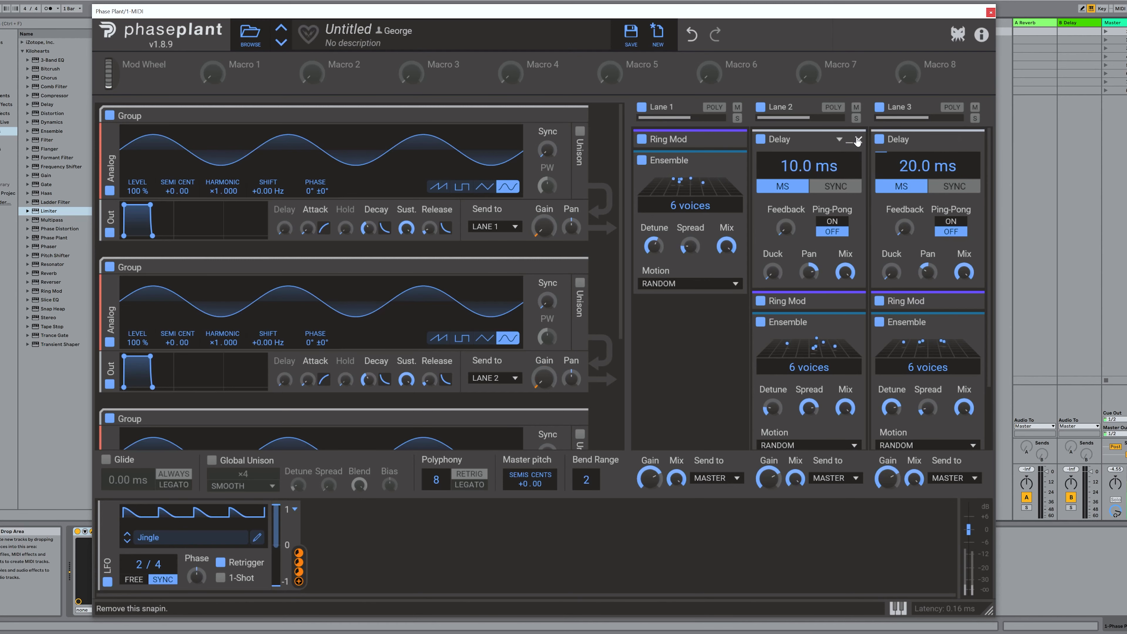
Minimize the Delays in Lanes 2 and 3 and the Ensembles in all three lanes, keeping every effect in place.
left_click(858, 140)
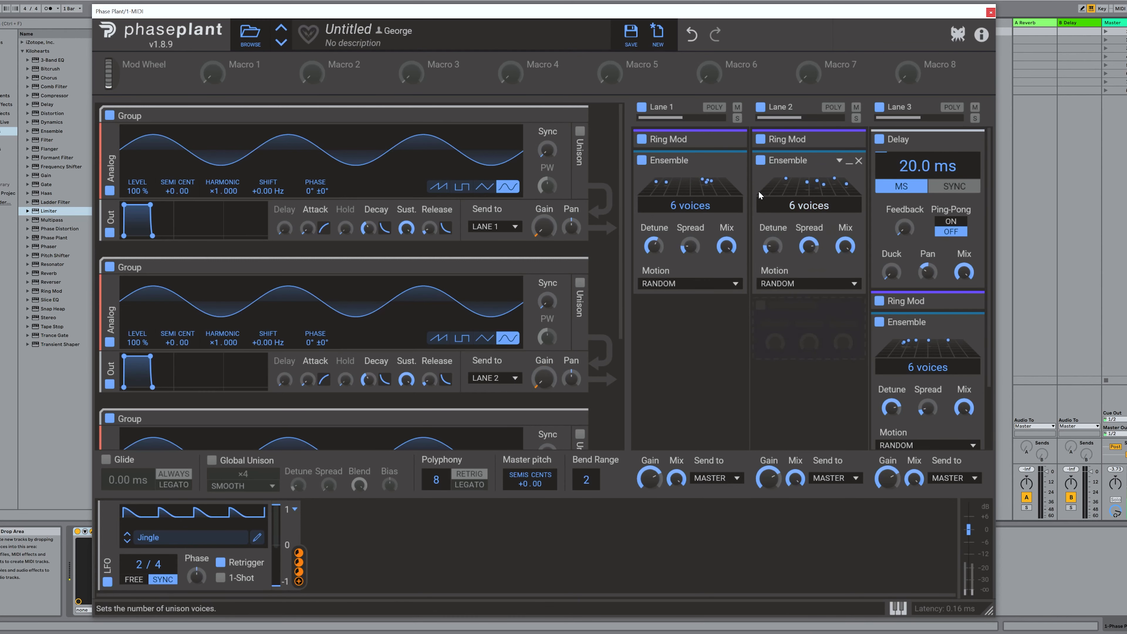
left_click(691, 34)
left_click_drag(794, 139, 892, 145)
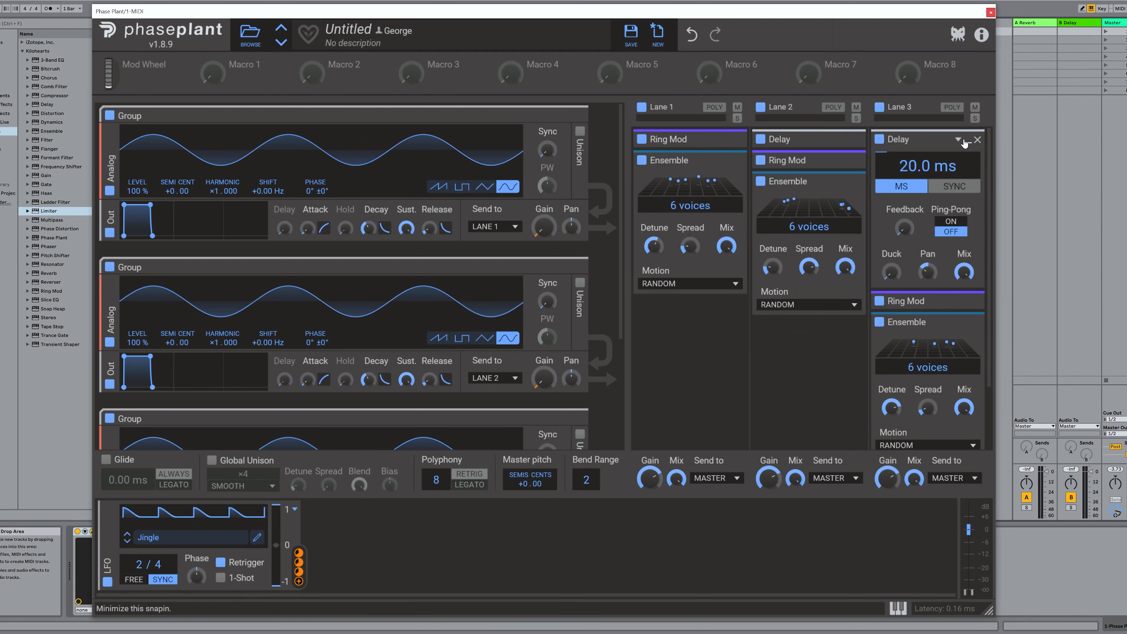
left_click(967, 140)
left_click(729, 161)
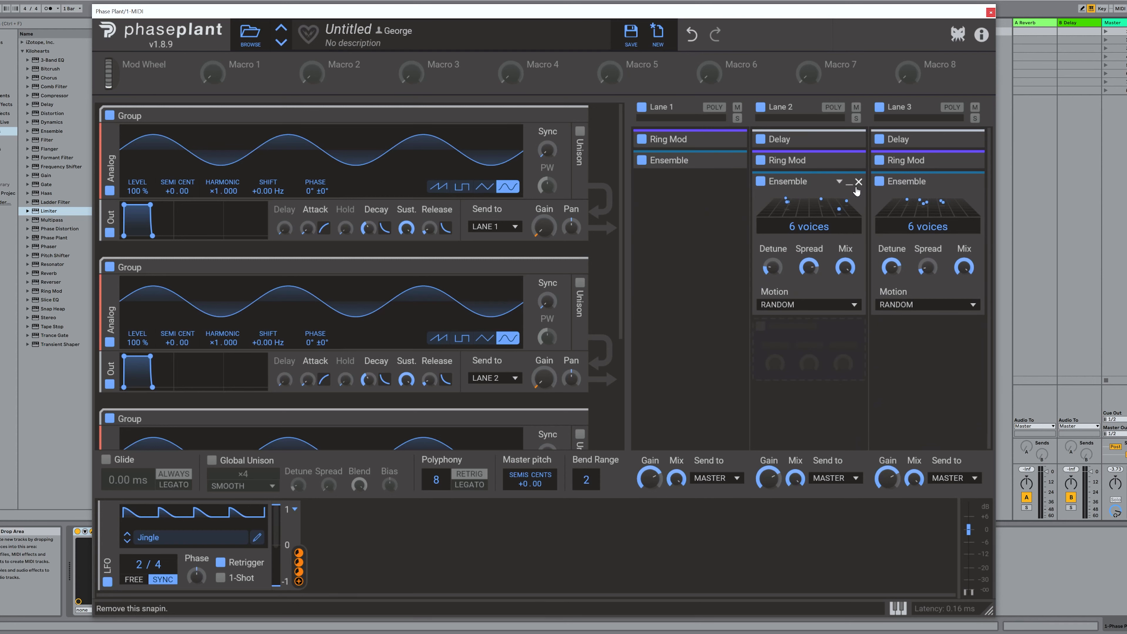
left_click(849, 181)
left_click(967, 181)
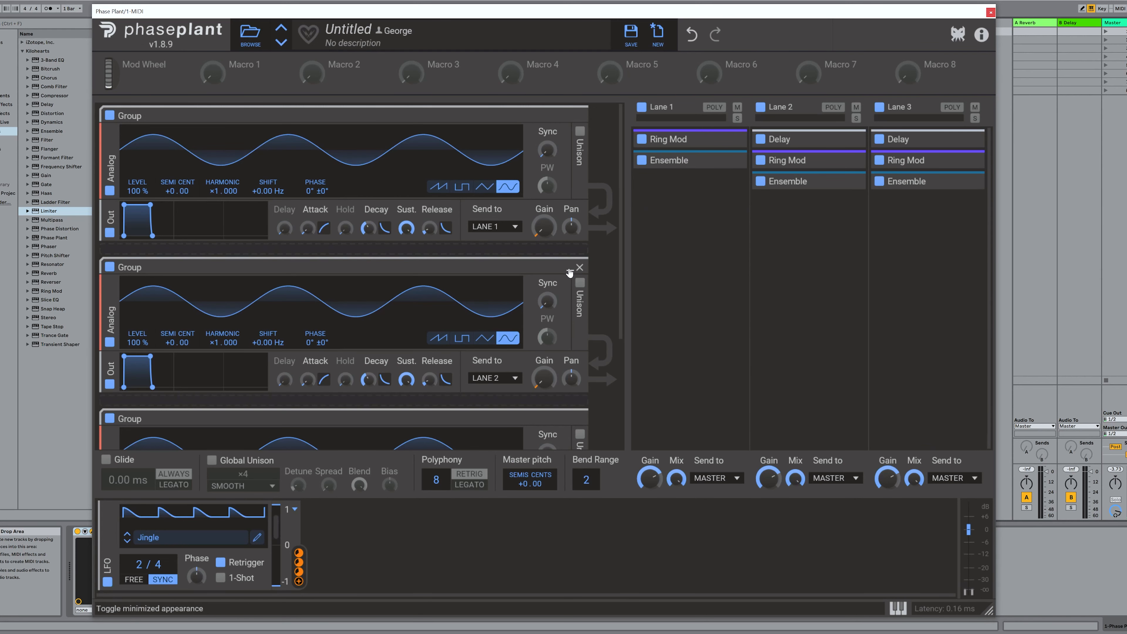
Minimize the three generator groups and rename them Bell1, Bell2 and Bell3.
left_click(568, 268)
left_click(570, 116)
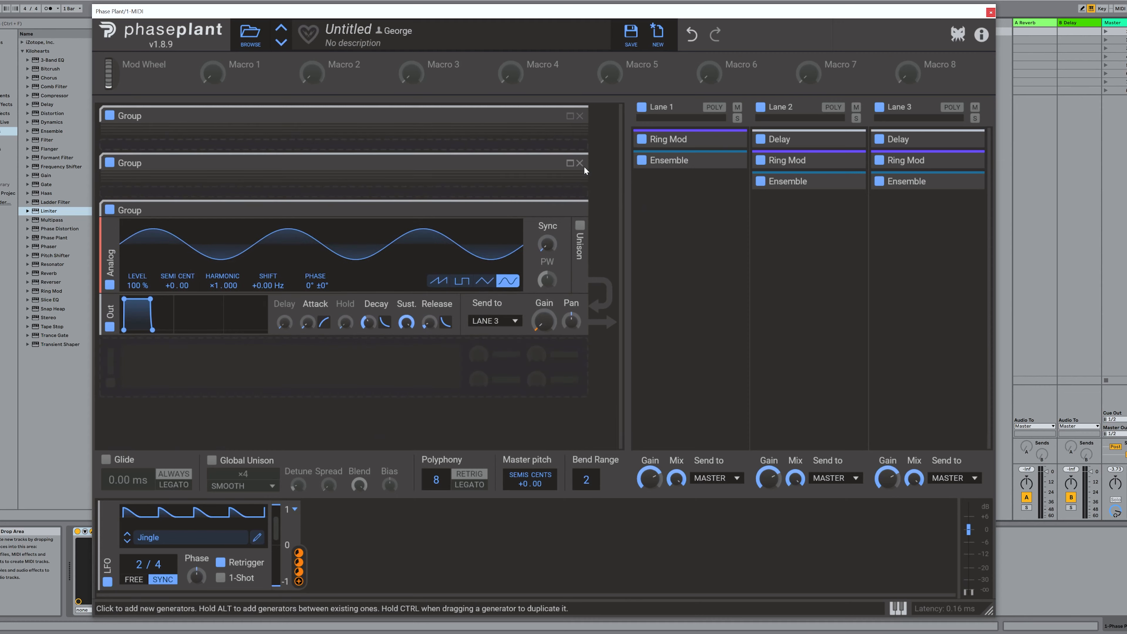
left_click(569, 210)
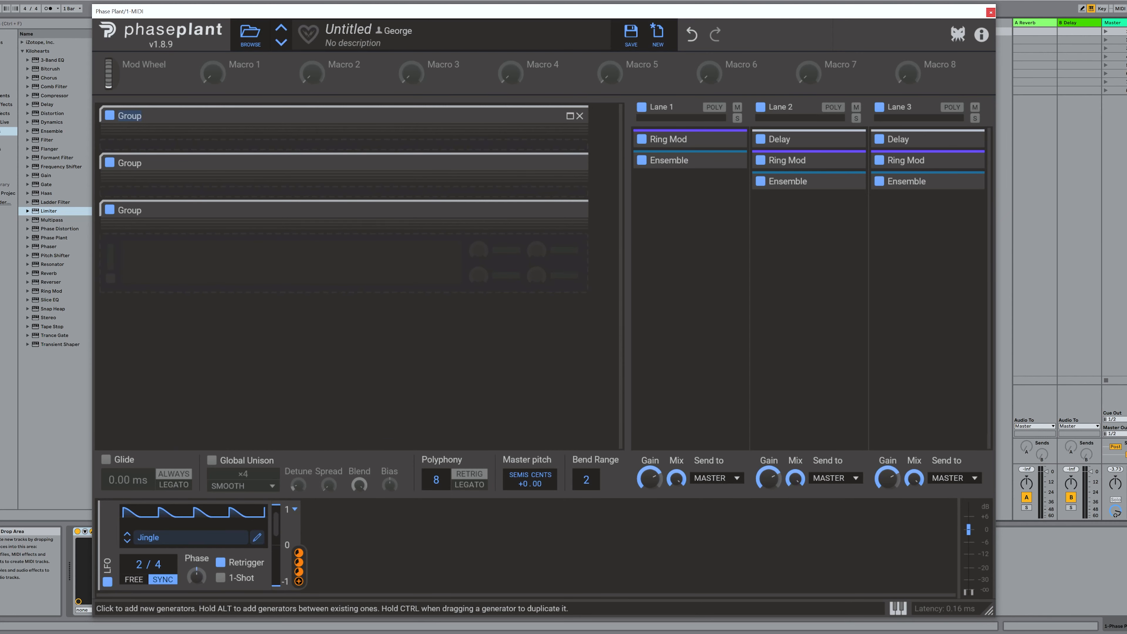
type("ell1")
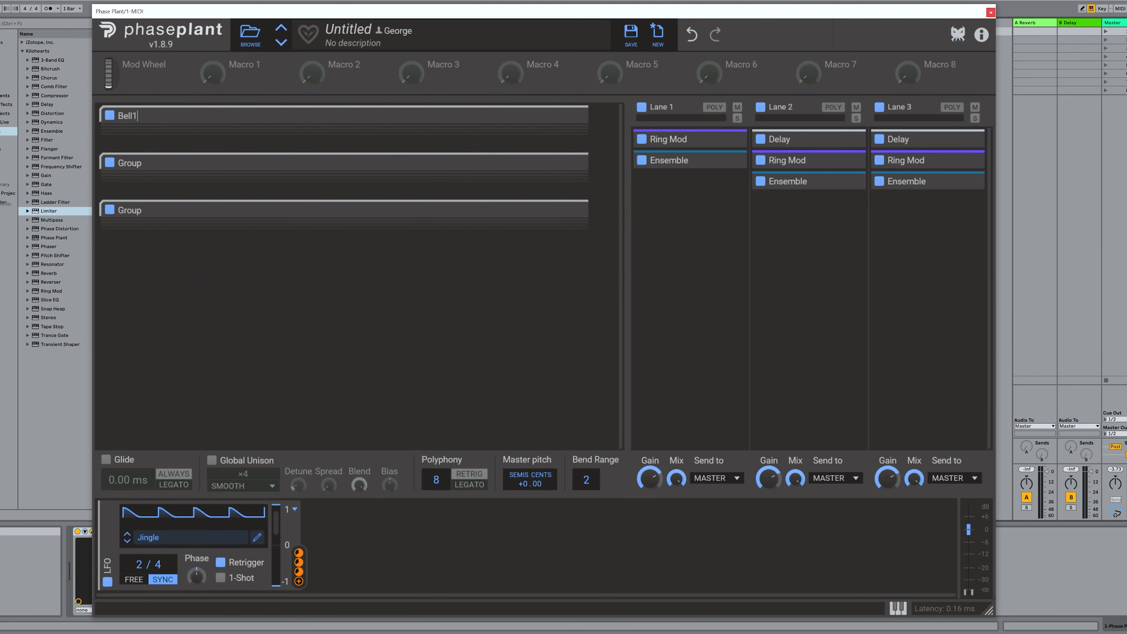
double_click(134, 163)
type("Bell3")
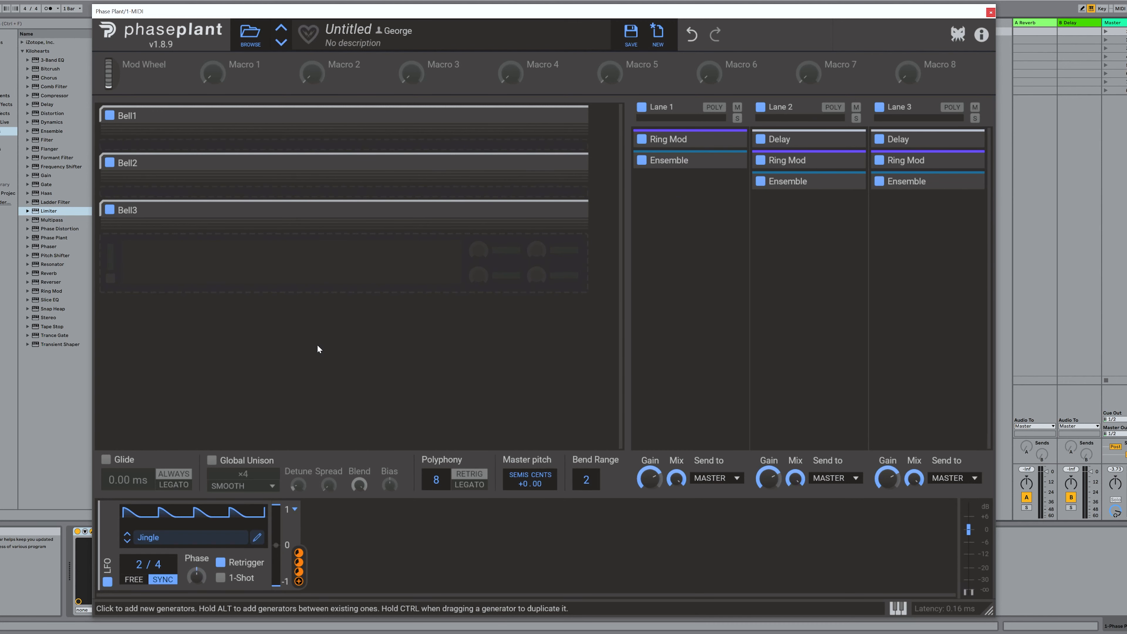
Name the preset "Jingly Bells", describe it as "Sleigh bells jingaling, ring-ting-tingaling too", and save it.
left_click(358, 31)
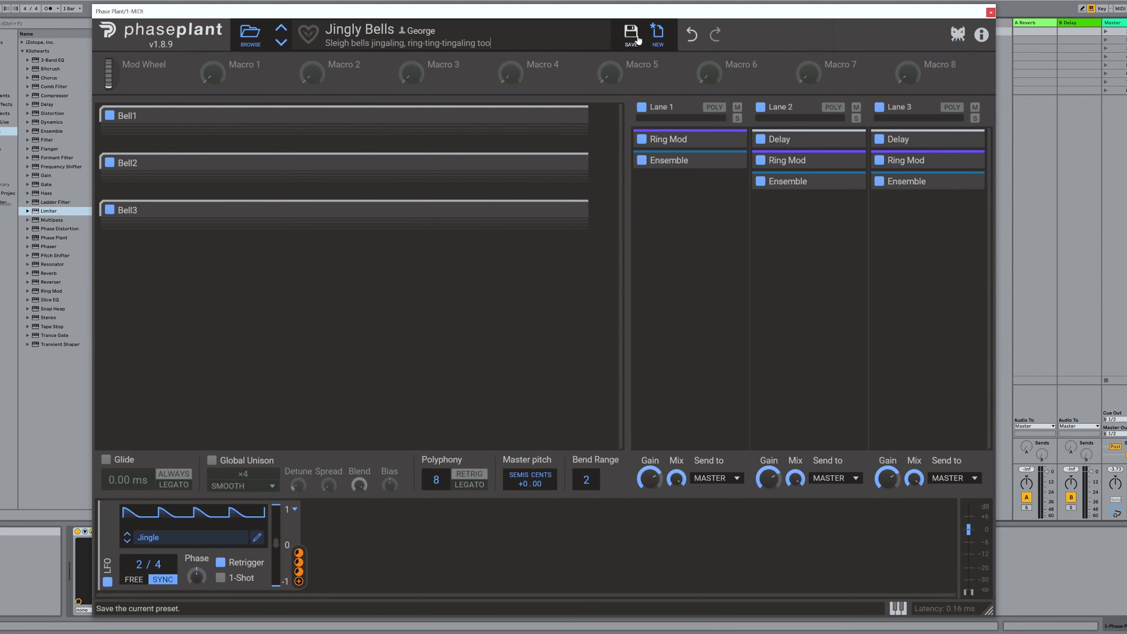
left_click(630, 33)
key("Return")
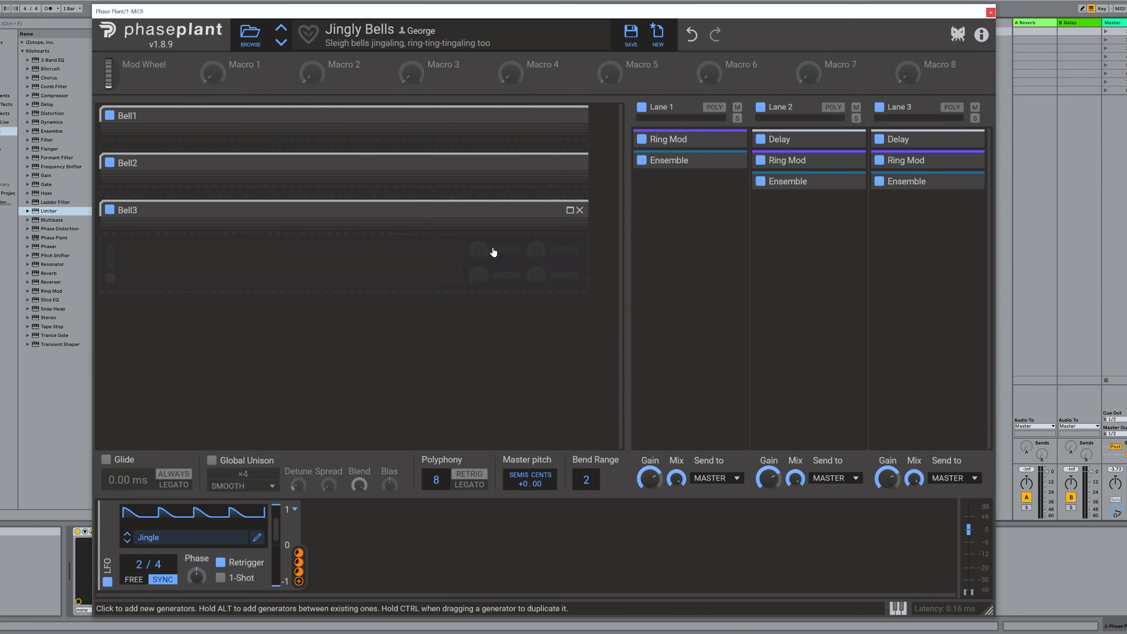
Rename Macro 1 to Loose.
mouse_move(221, 84)
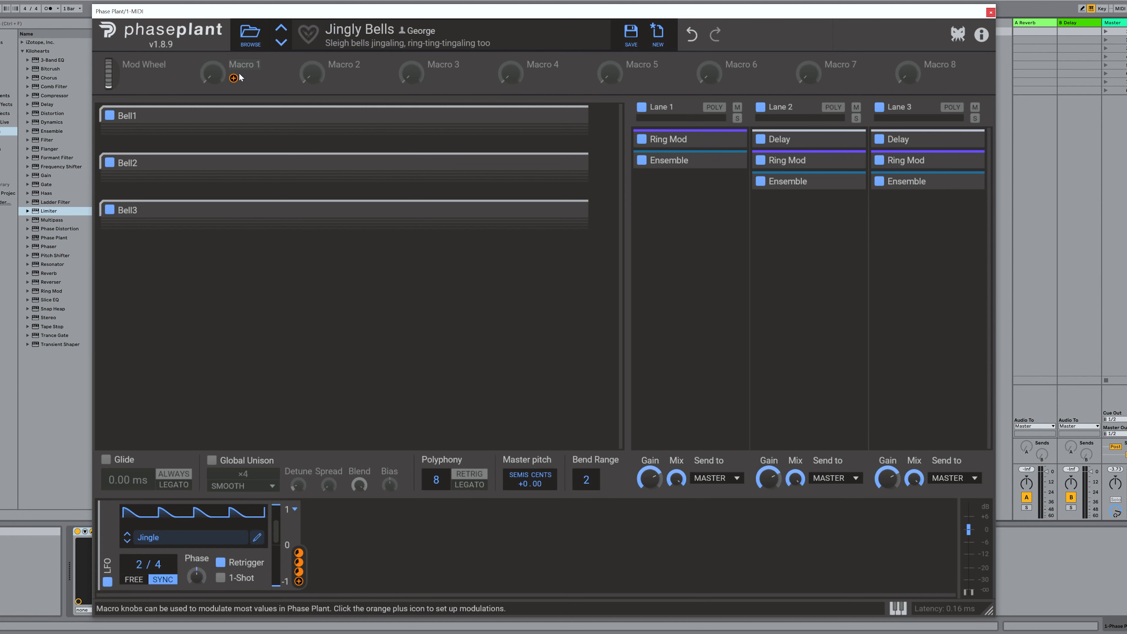
type("Loose")
key("Return")
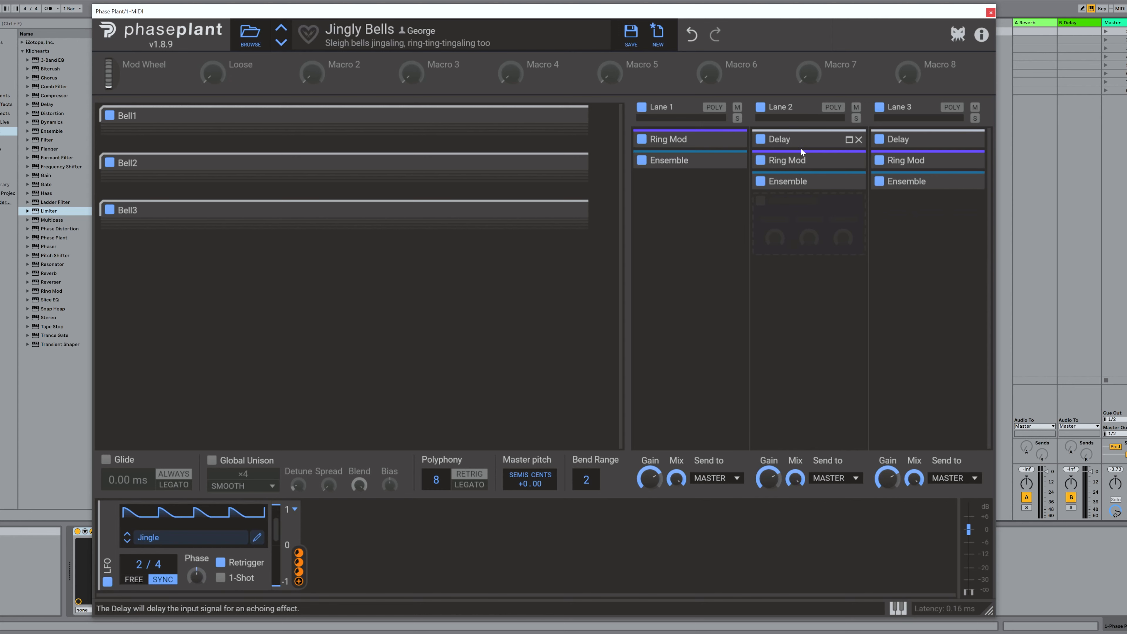
Modulate the delay times in Lanes 2 and 3 with the Loose macro, using 10 % on Lane 2, and test the macro.
left_click(849, 140)
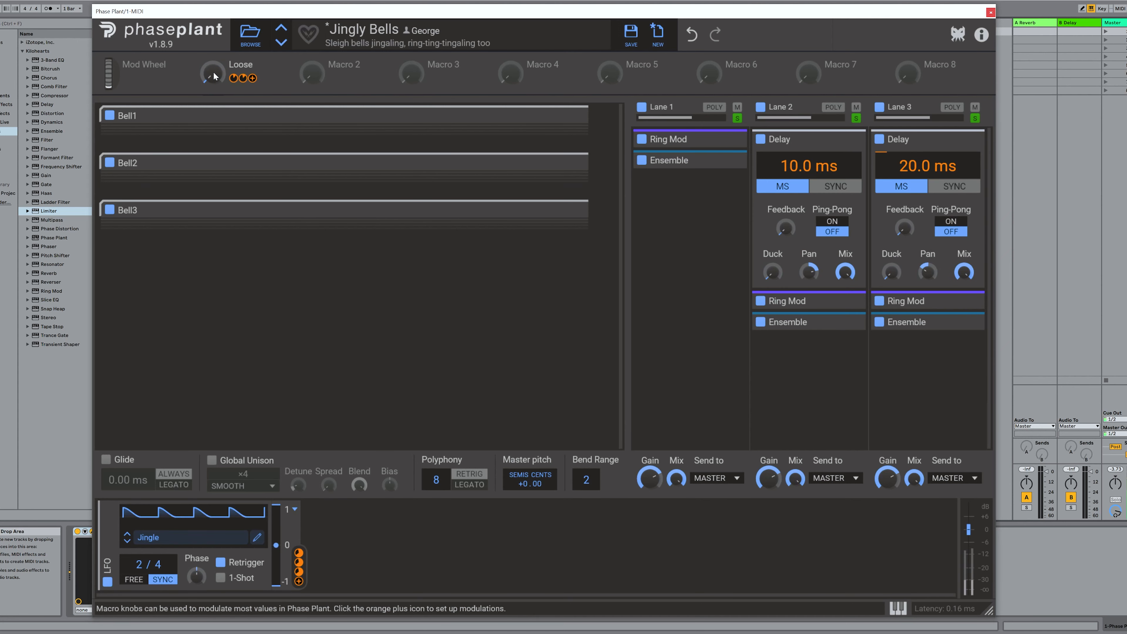
left_click_drag(214, 76, 809, 183)
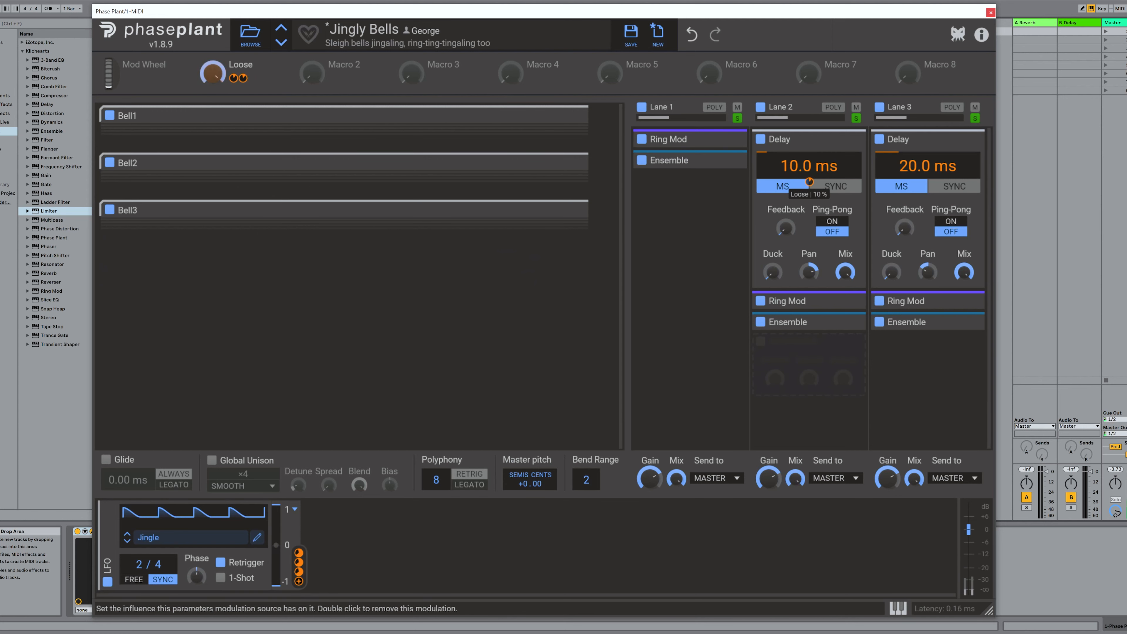
left_click_drag(928, 182, 928, 175)
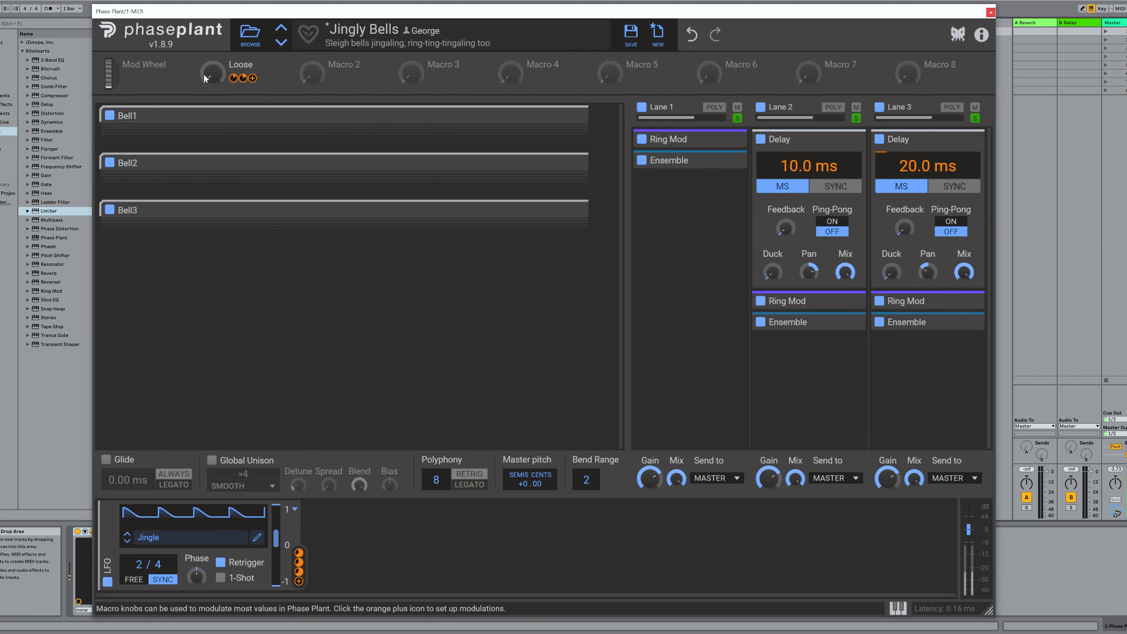
left_click_drag(214, 77, 215, 31)
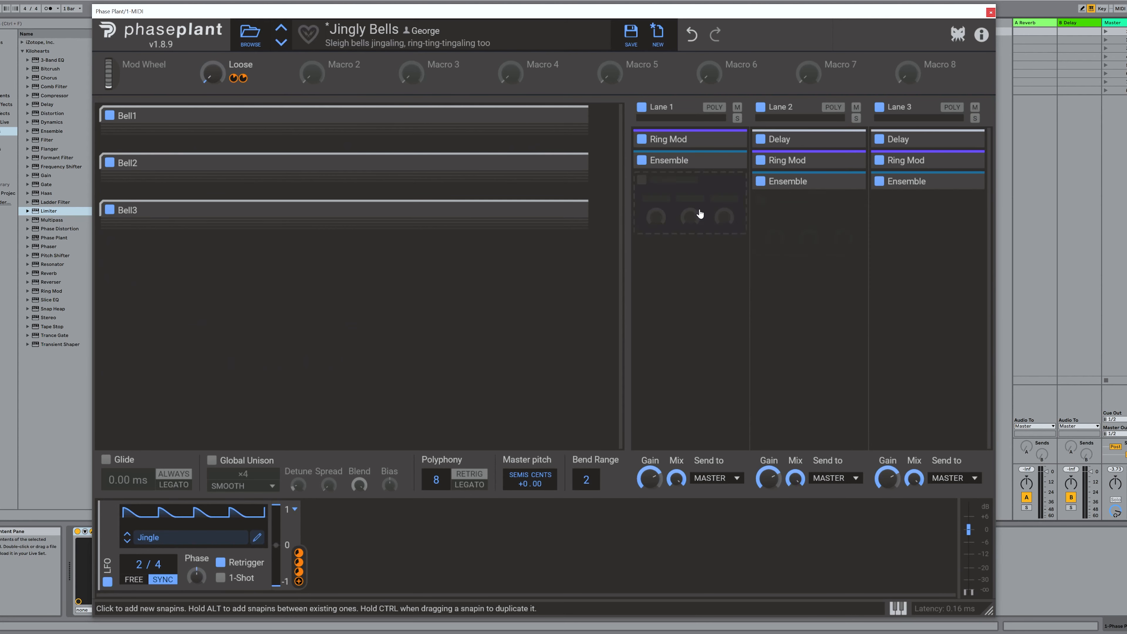
Add a high-pass Filter below the Ensemble in Lane 1 and raise its cutoff slightly with the lane soloed.
left_click(700, 214)
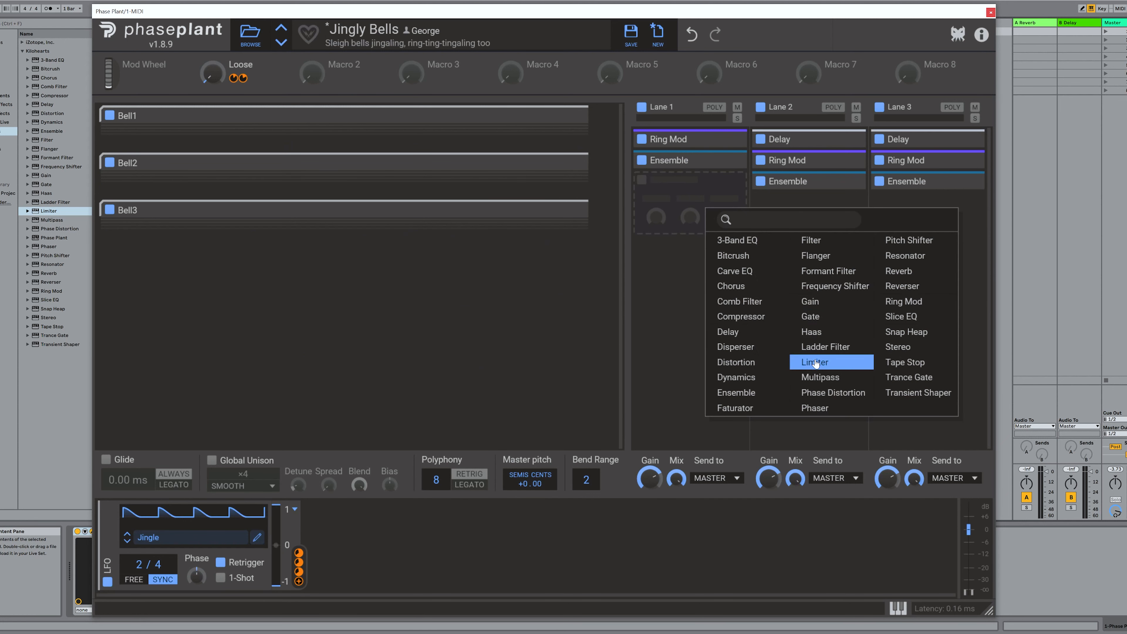
left_click(817, 239)
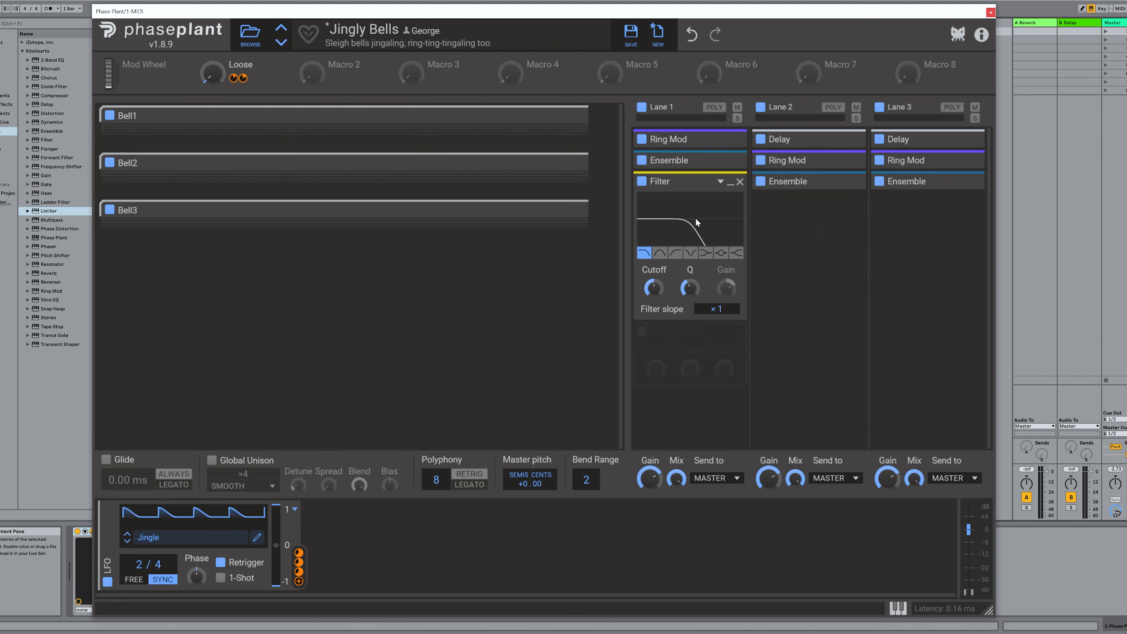
left_click(673, 253)
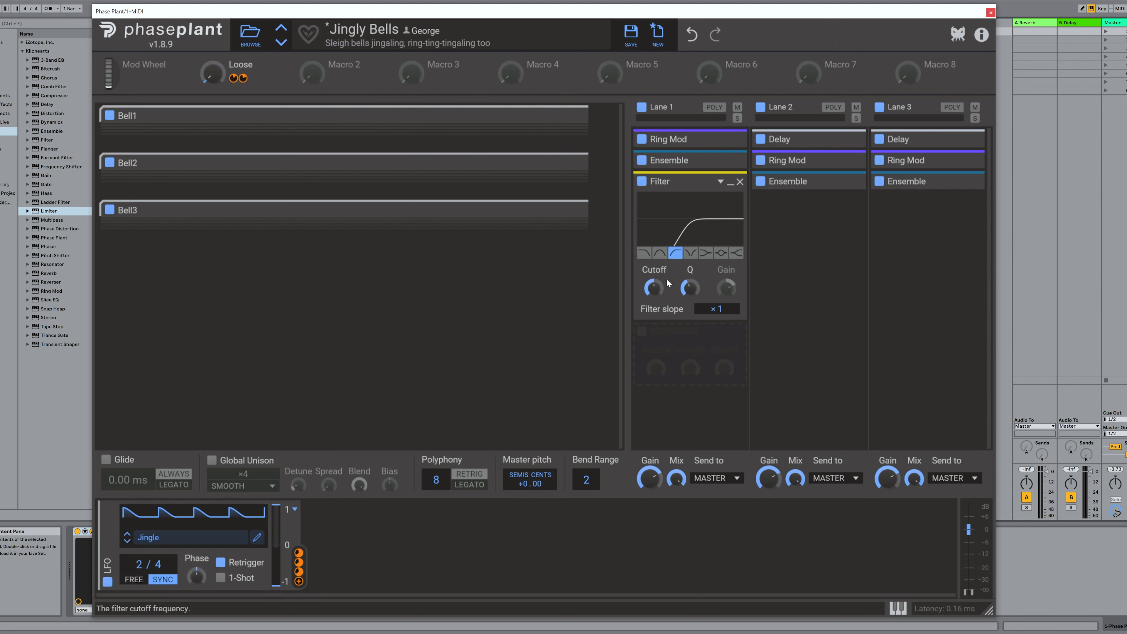
left_click(736, 118)
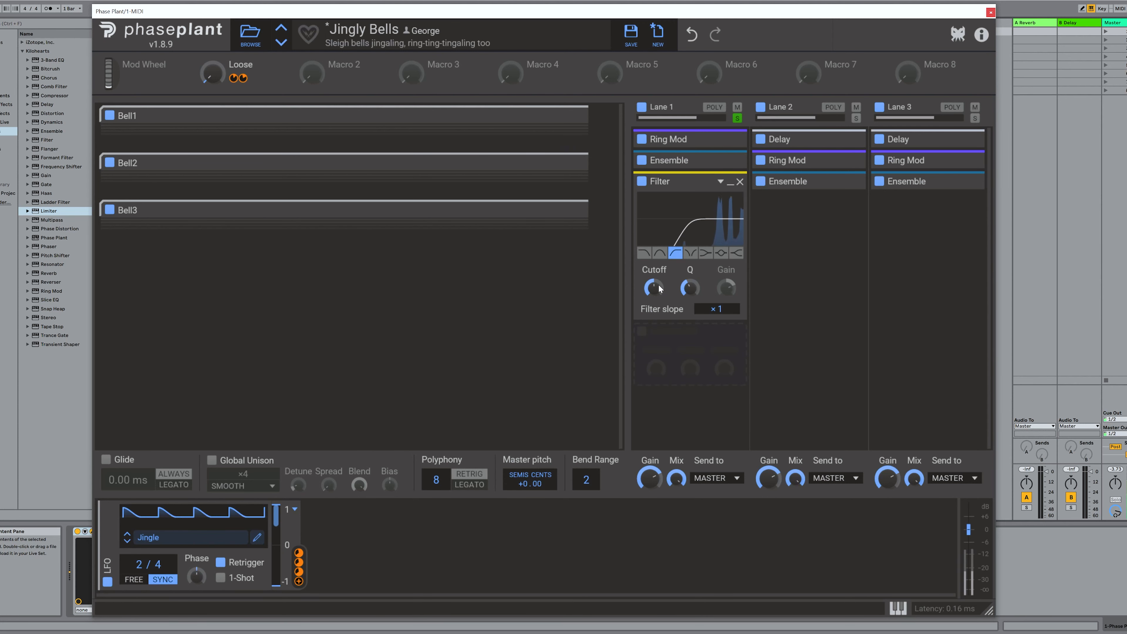
mouse_move(657, 286)
left_mouse_down()
mouse_move(656, 242)
mouse_move(654, 295)
mouse_move(653, 281)
left_mouse_up()
Modulate the Lane 1 Filter cutoff with Macro 2 and sweep the macro to test its range.
left_click(333, 78)
left_click(317, 75)
left_click_drag(311, 74, 311, 48)
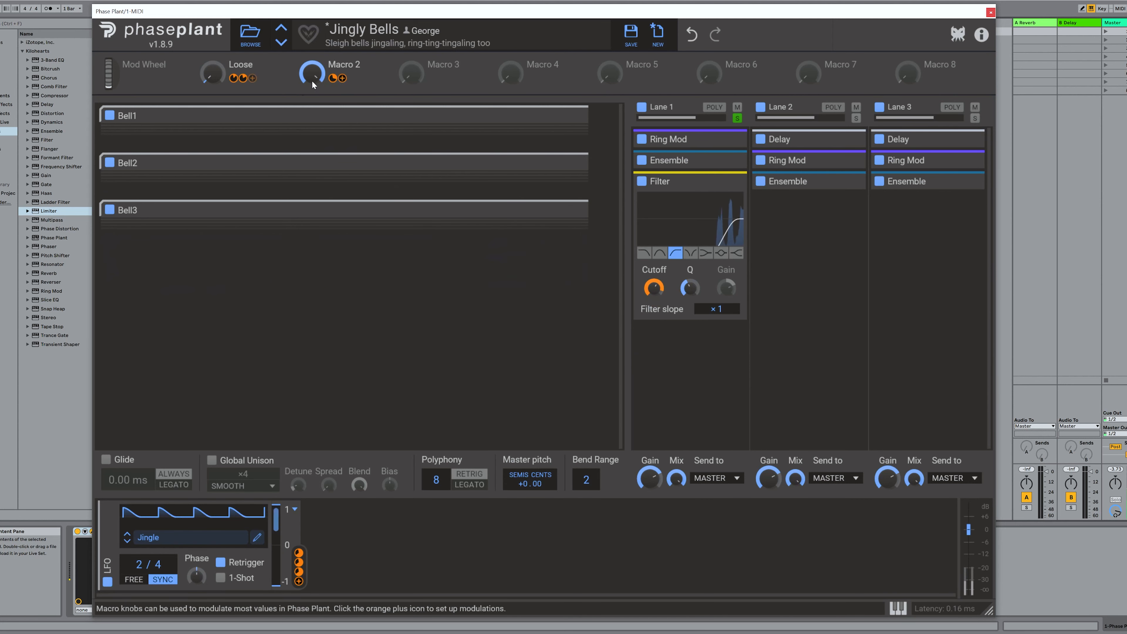
left_click_drag(312, 81, 311, 147)
left_click_drag(312, 75, 312, 13)
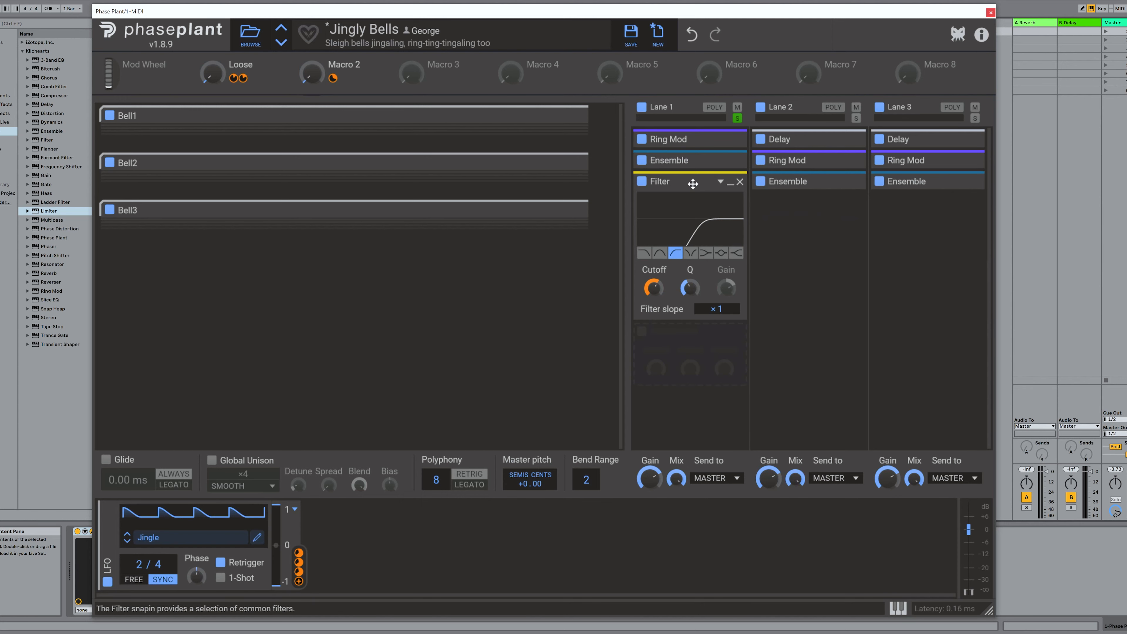
Copy the Lane 1 Filter to Lanes 2 and 3, test Macro 2 at 100 %, and reset the macro.
left_click_drag(690, 183, 924, 207, "ctrl")
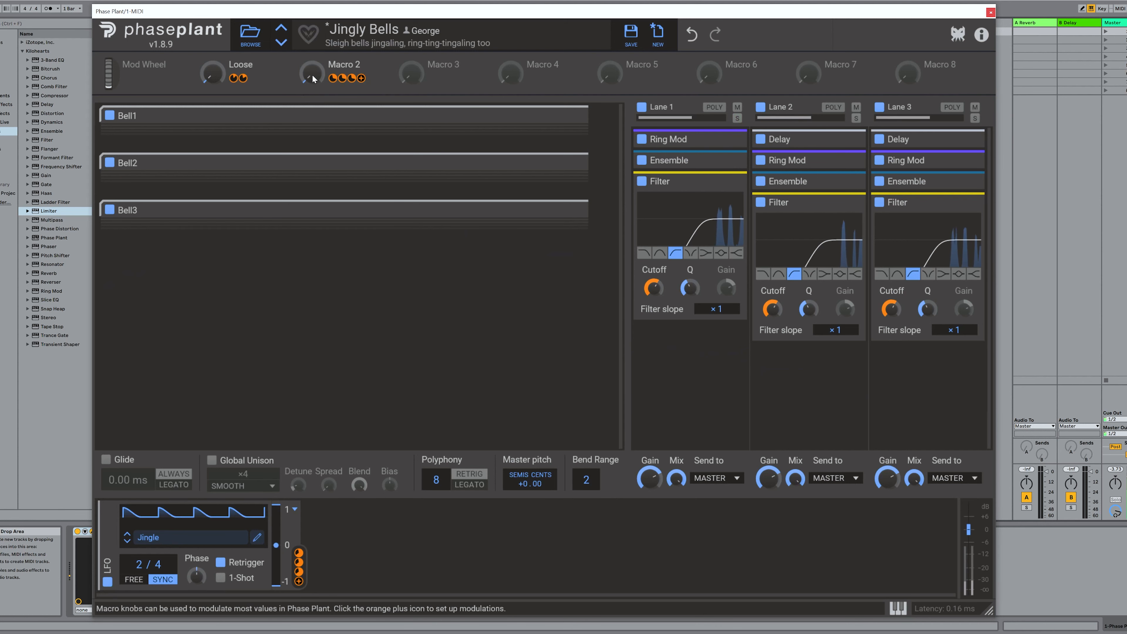
left_click_drag(311, 74, 311, 40)
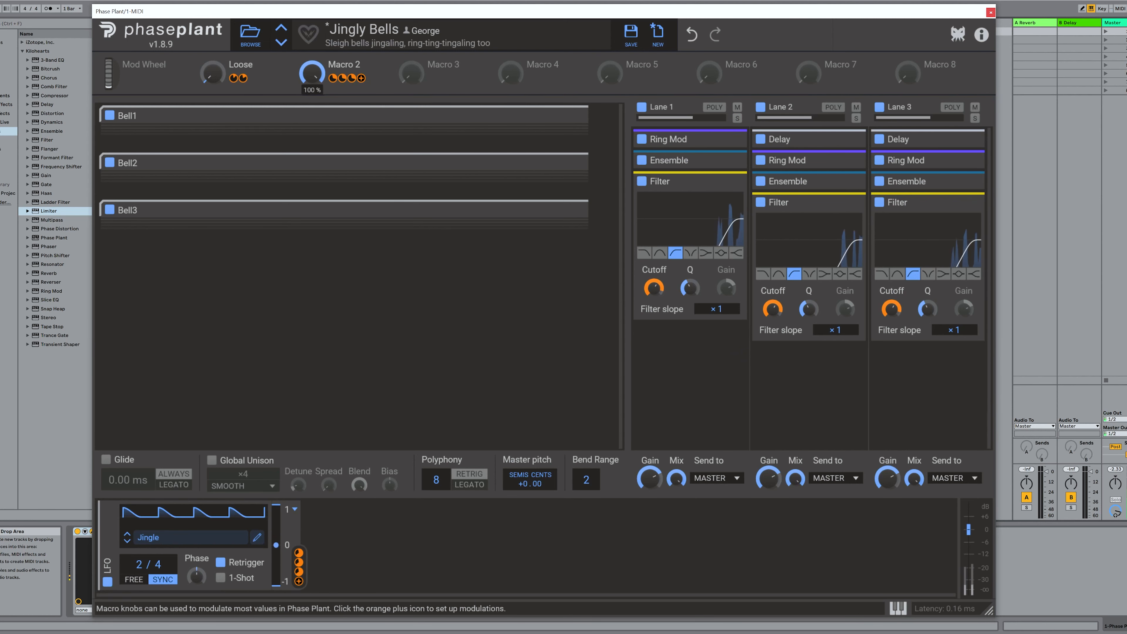
double_click(312, 76)
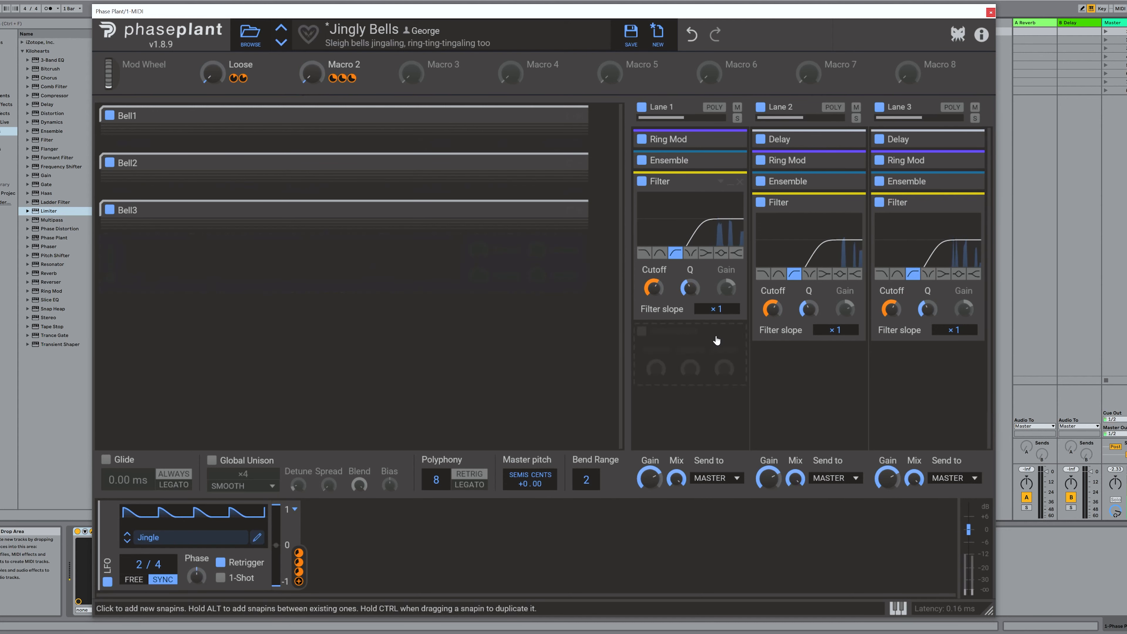
Set the filter slope to ×2 in all three lanes and rename Macro 2 as High pass.
left_click_drag(772, 309, 773, 313)
type("H")
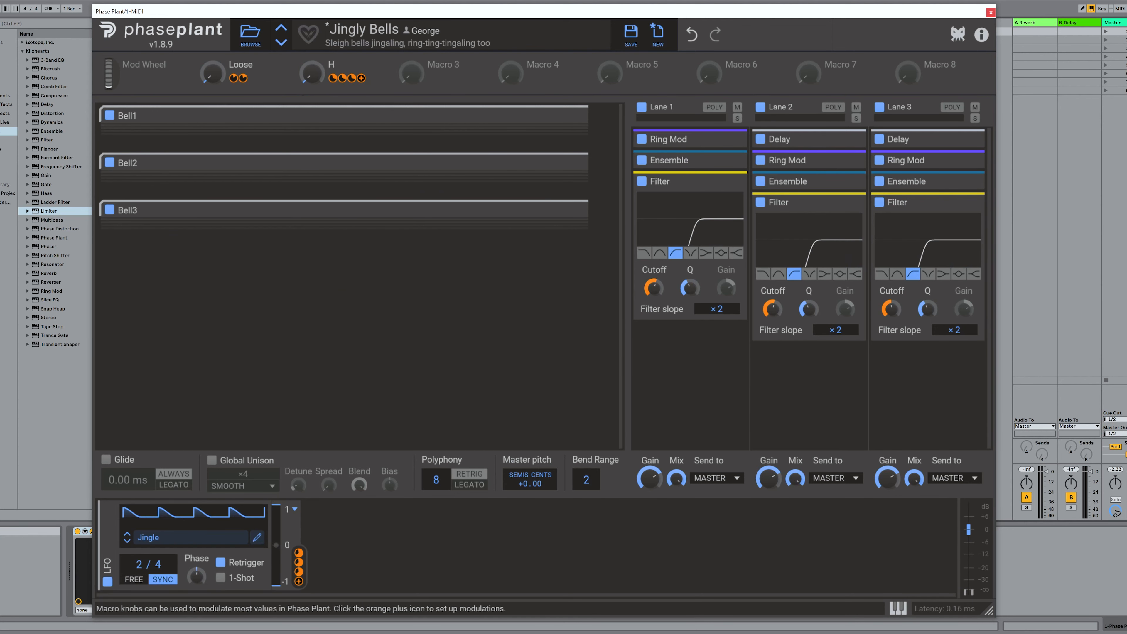
type("igh pass")
key("Return")
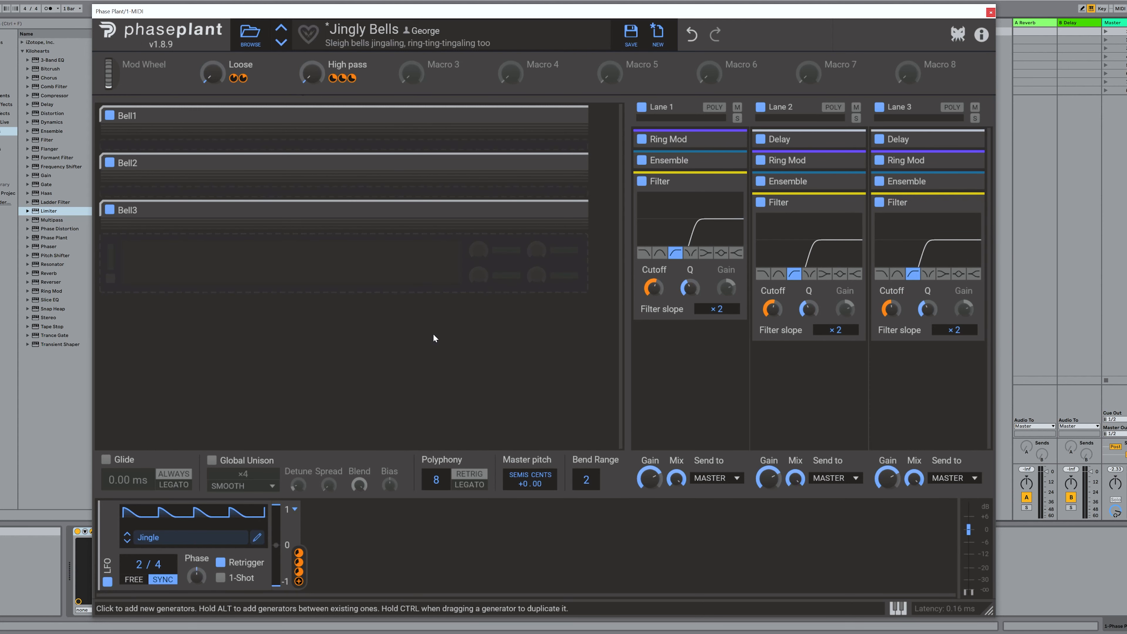
Save the preset as Jingly Bells in the Jul folder, overwriting the existing version.
left_click(631, 35)
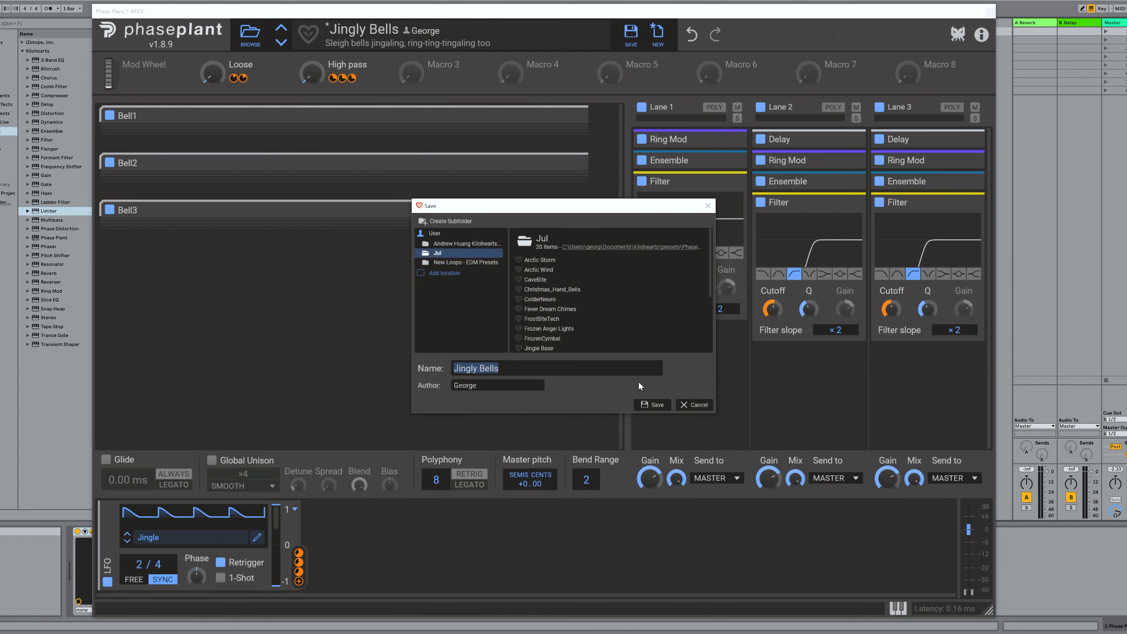
left_click(656, 404)
left_click(571, 323)
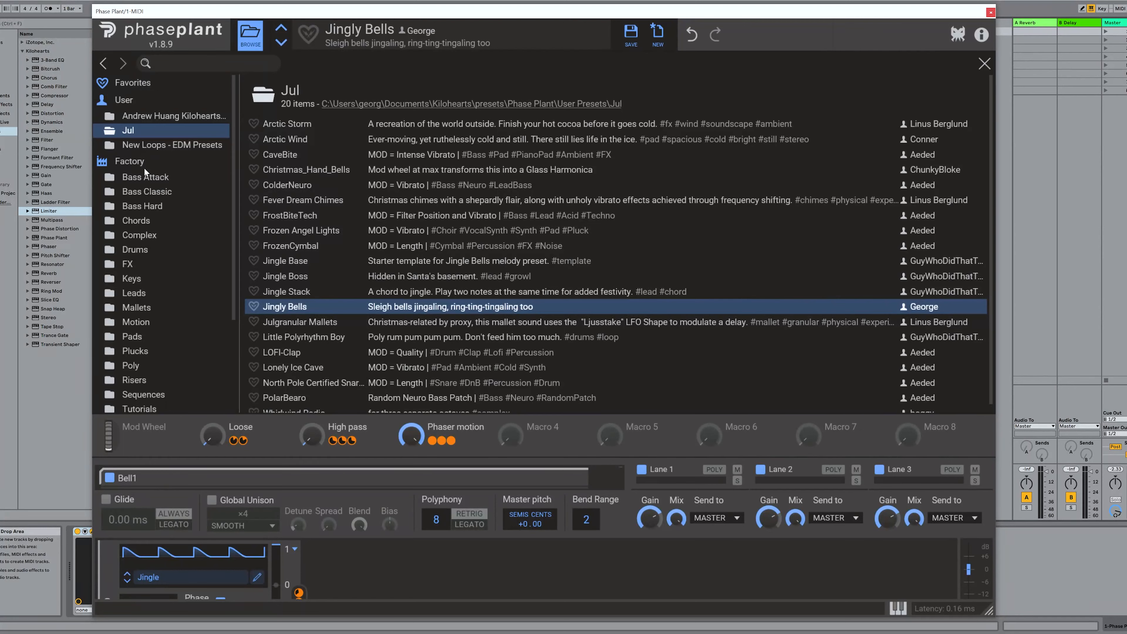
Load the factory Init Patch and close the preset browser.
left_click(130, 162)
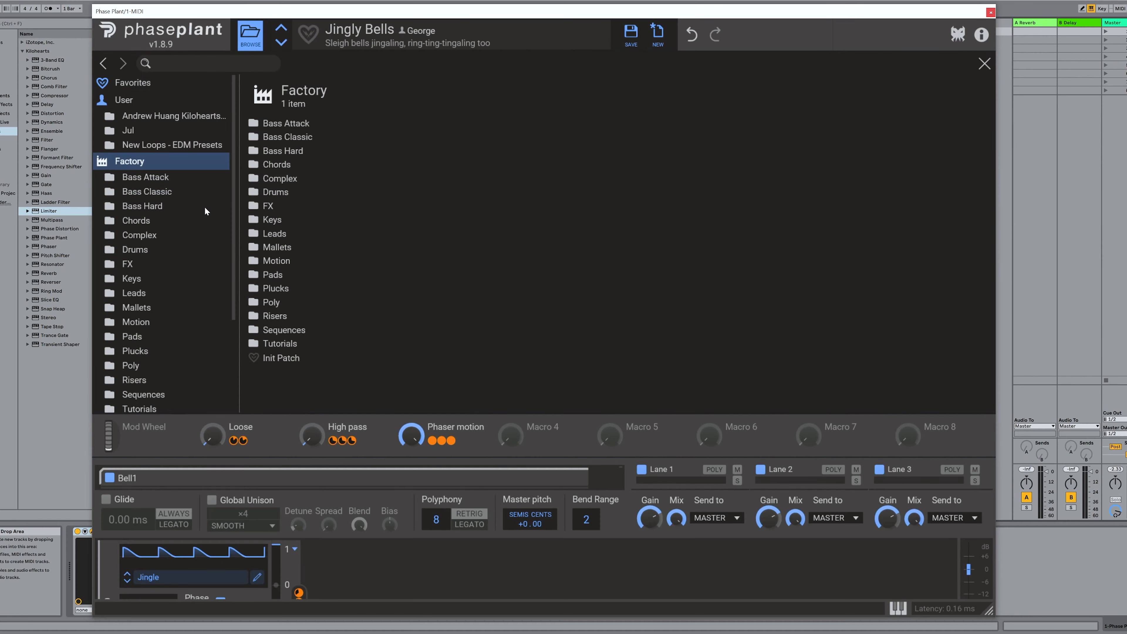
left_click(283, 358)
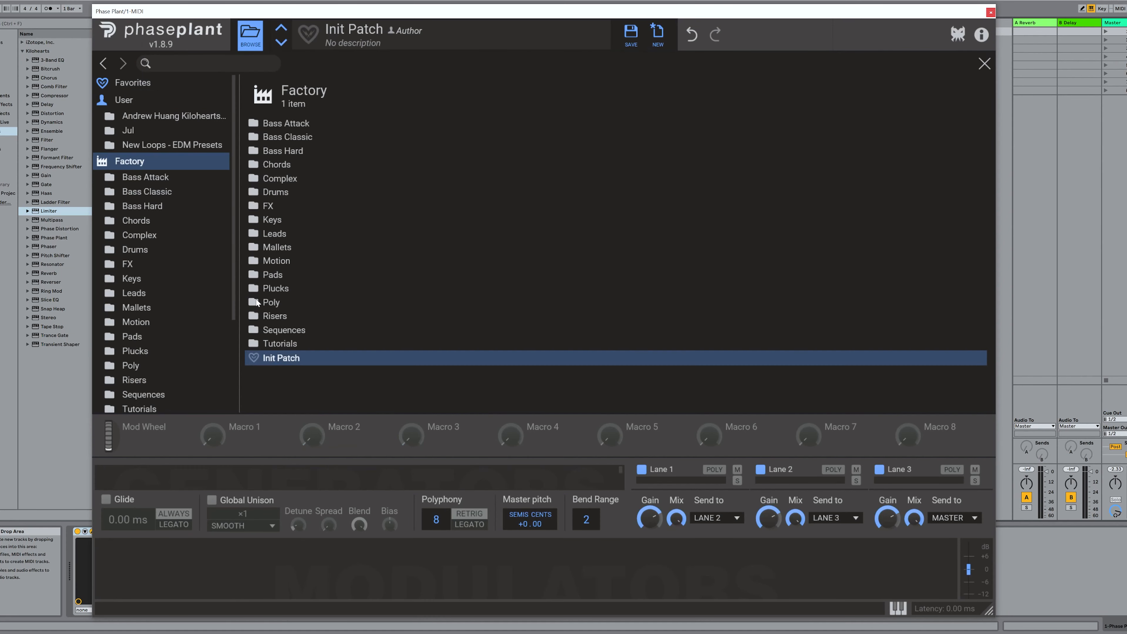
left_click(250, 34)
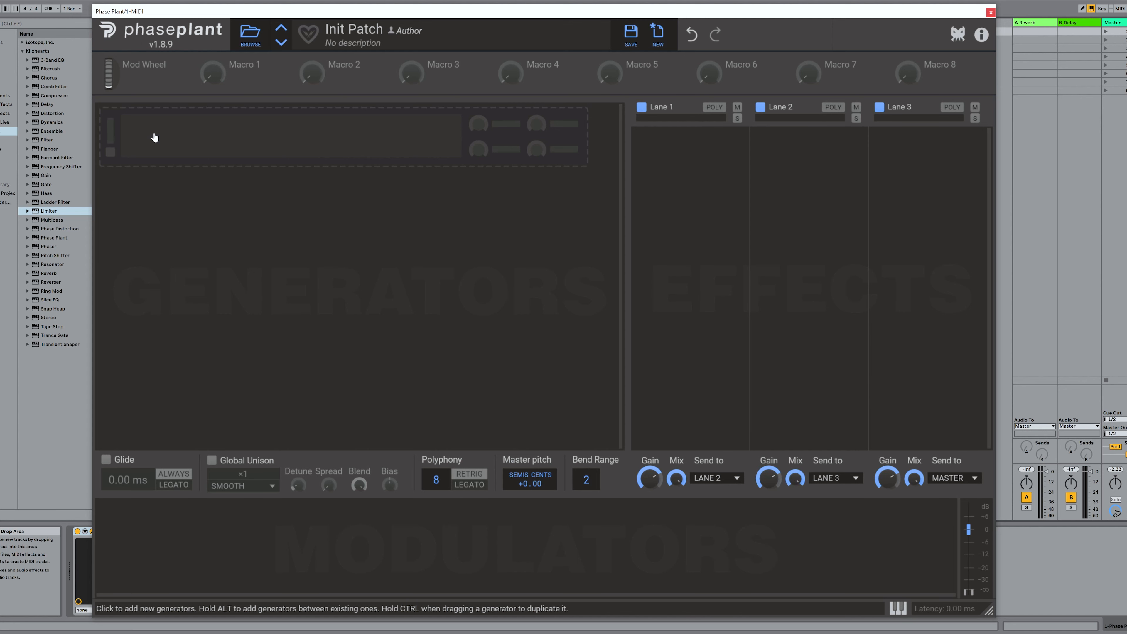
Add an Analog generator with a sine waveform in a group named Fundamental.
left_click(175, 134)
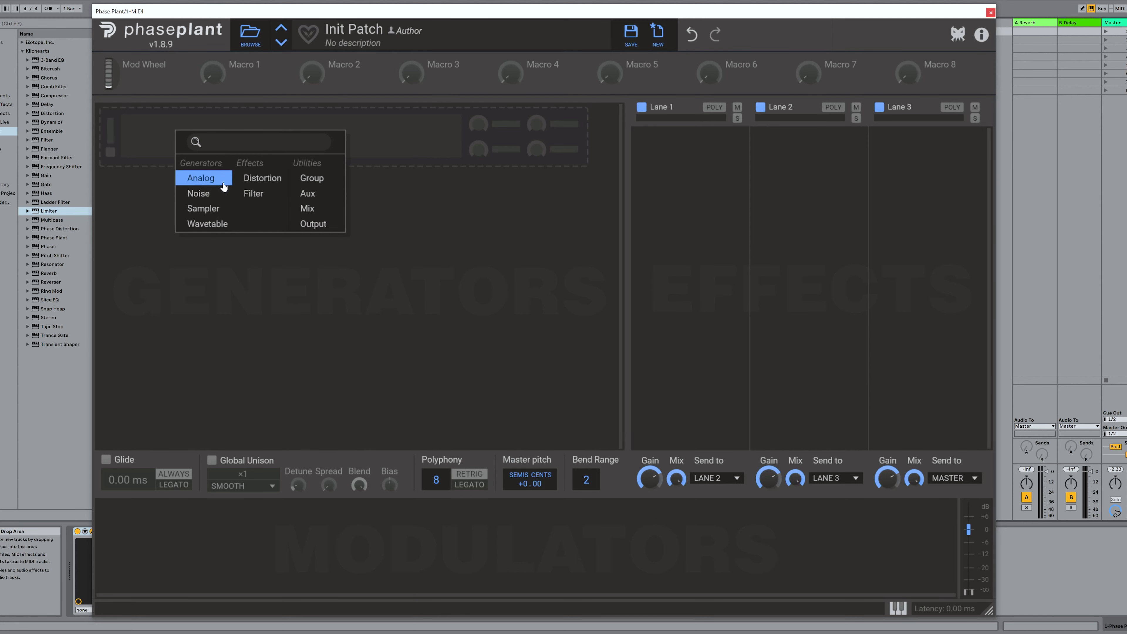
left_click(213, 179)
left_click(509, 188)
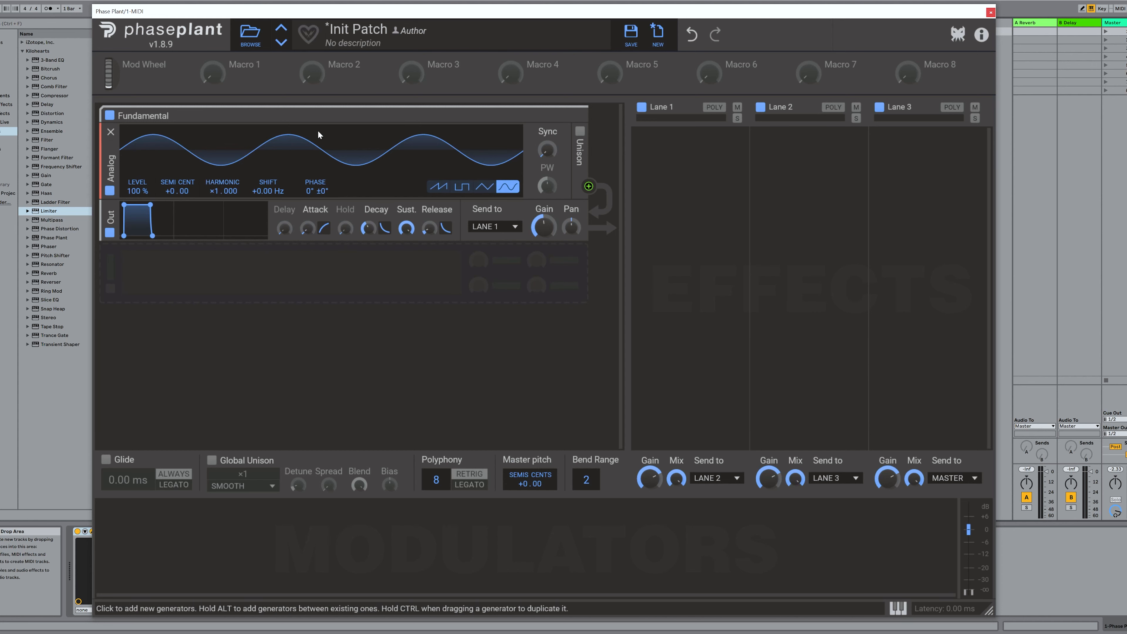
Lengthen the attack of the Fundamental output envelope and lower its sustain to zero.
left_click_drag(307, 228, 307, 214)
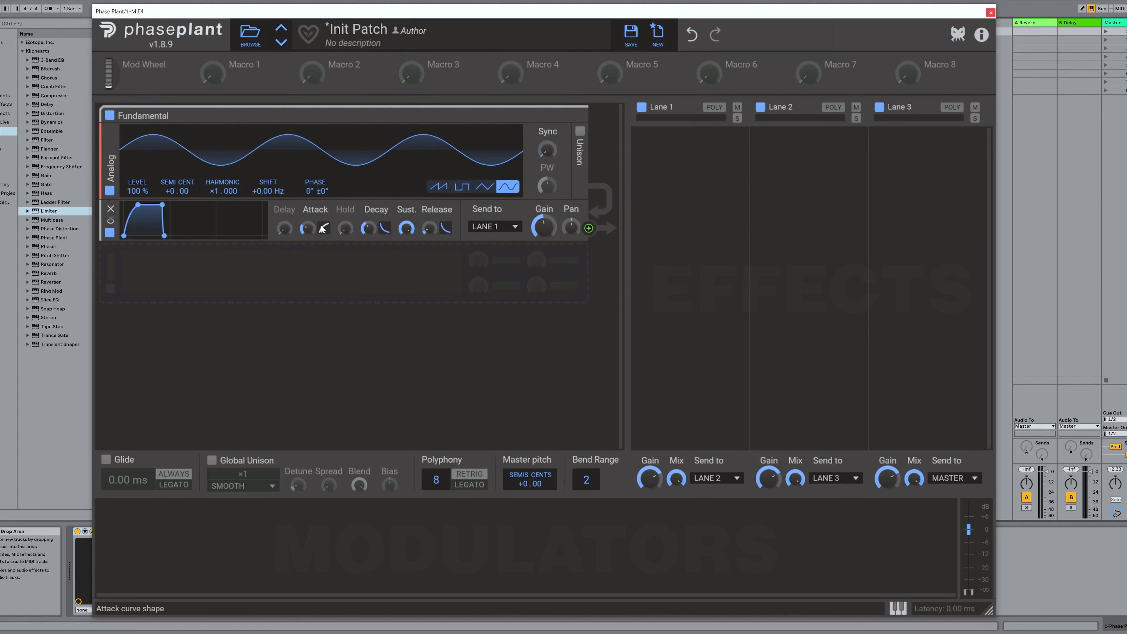
left_click_drag(304, 227, 303, 223)
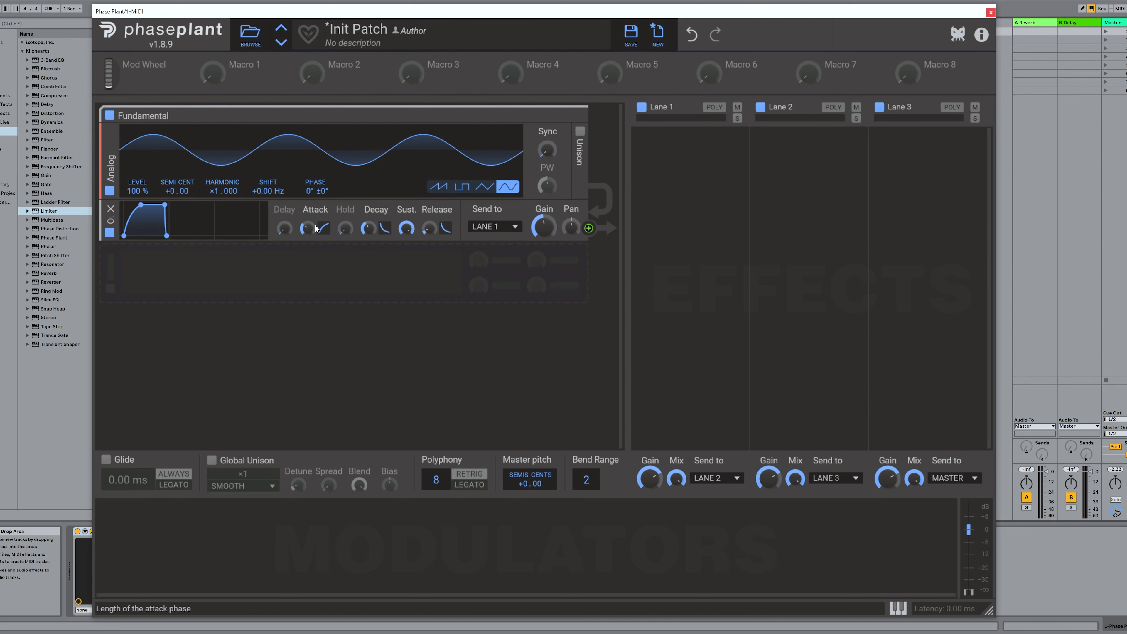
left_click_drag(407, 227, 411, 234)
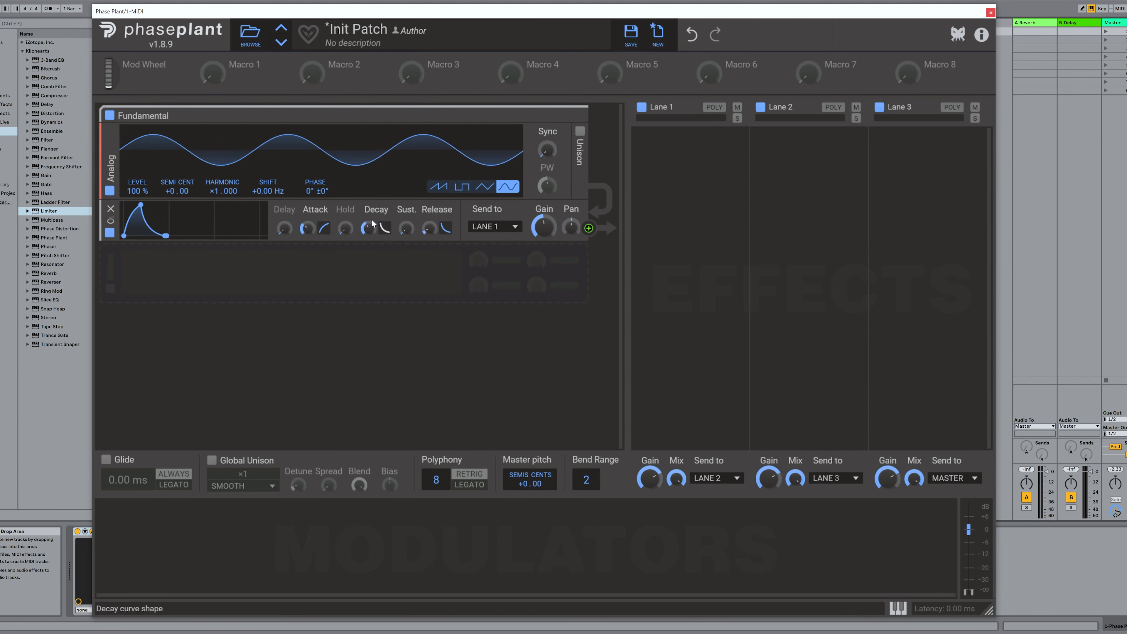
Lengthen the decay of the Fundamental output envelope and set its release to 1500 ms.
double_click(371, 231)
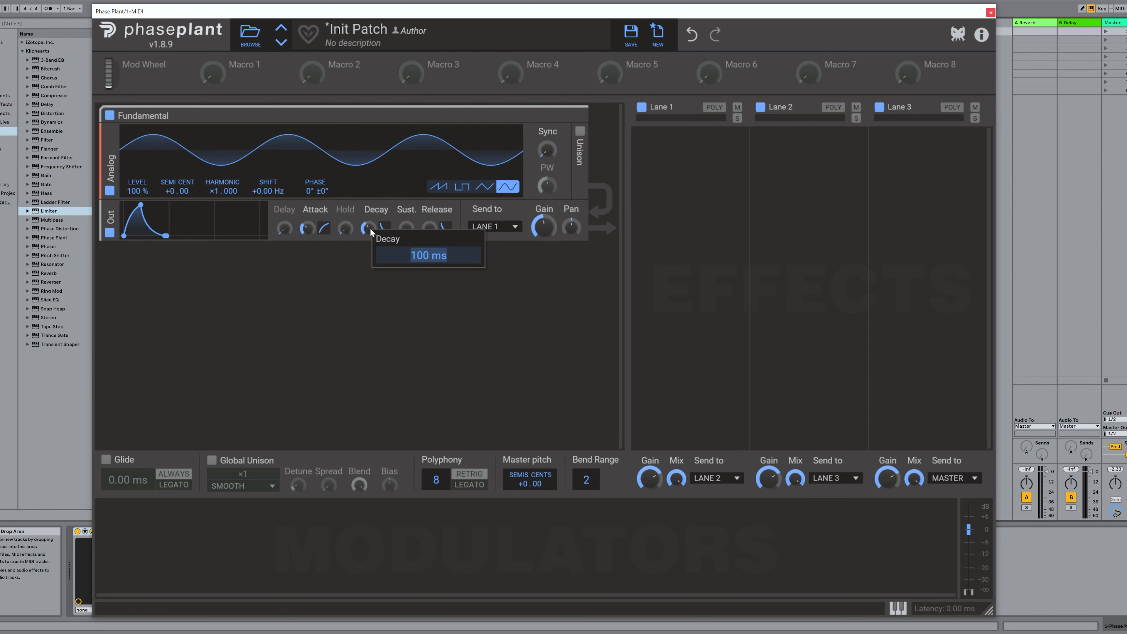
type("1.000")
key("Return")
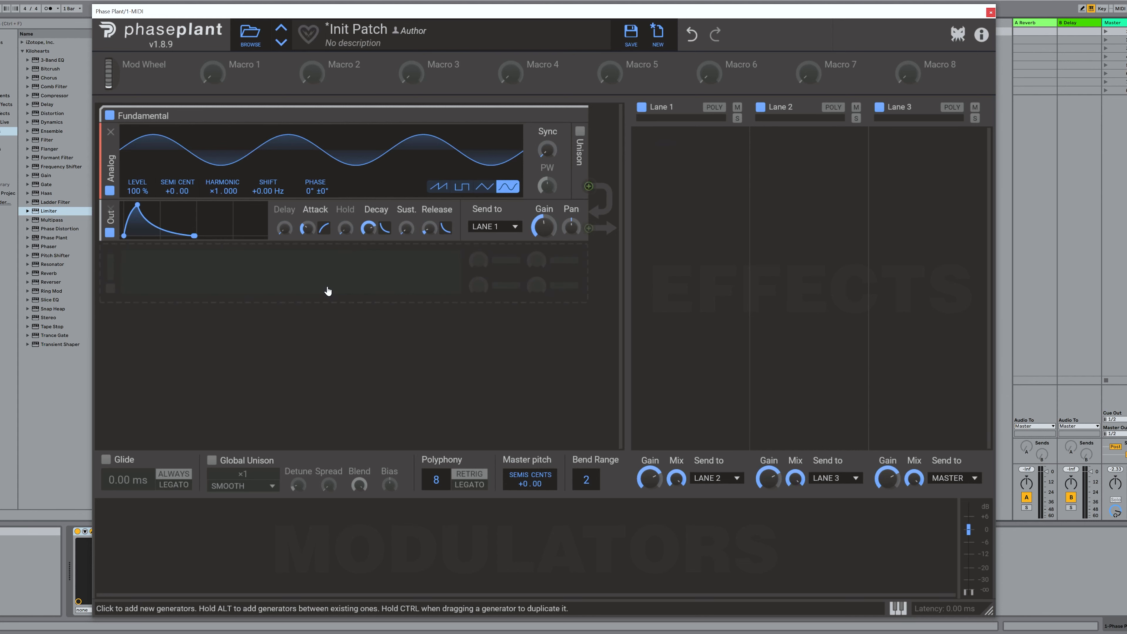
double_click(424, 228)
type("1.000")
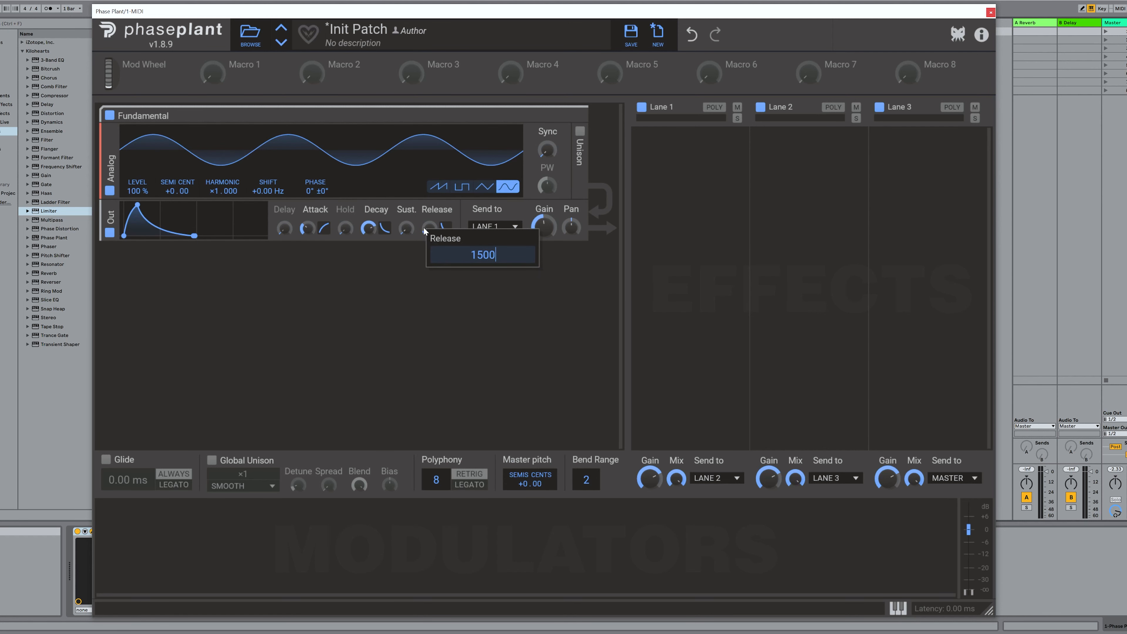
key("Return")
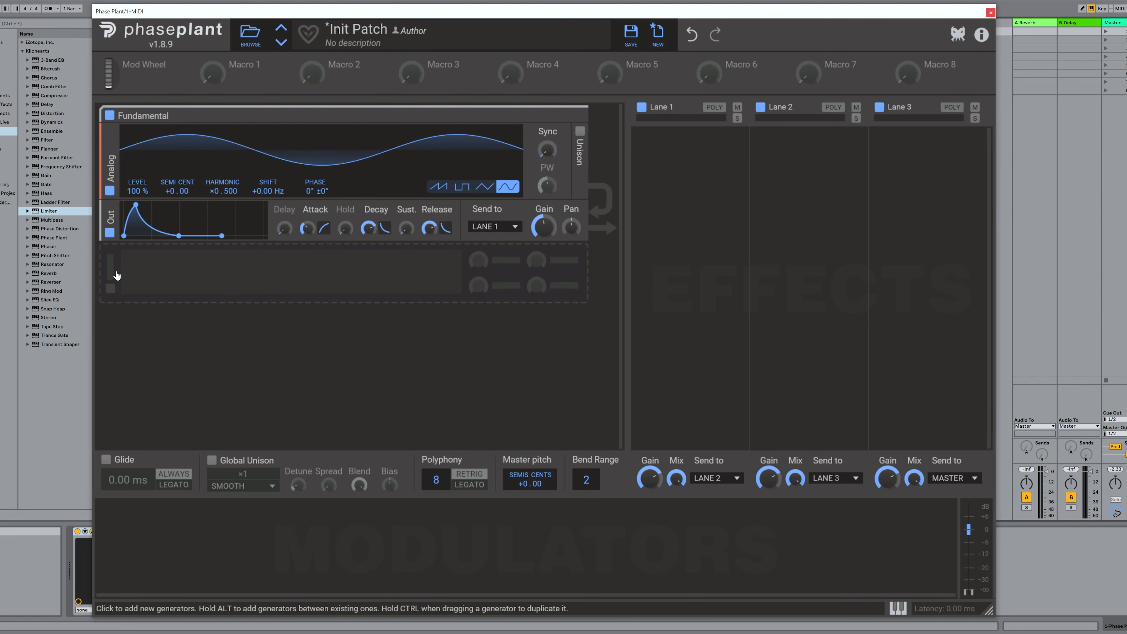
Add a second generator group below Fundamental and name it Overtones.
left_click(553, 296)
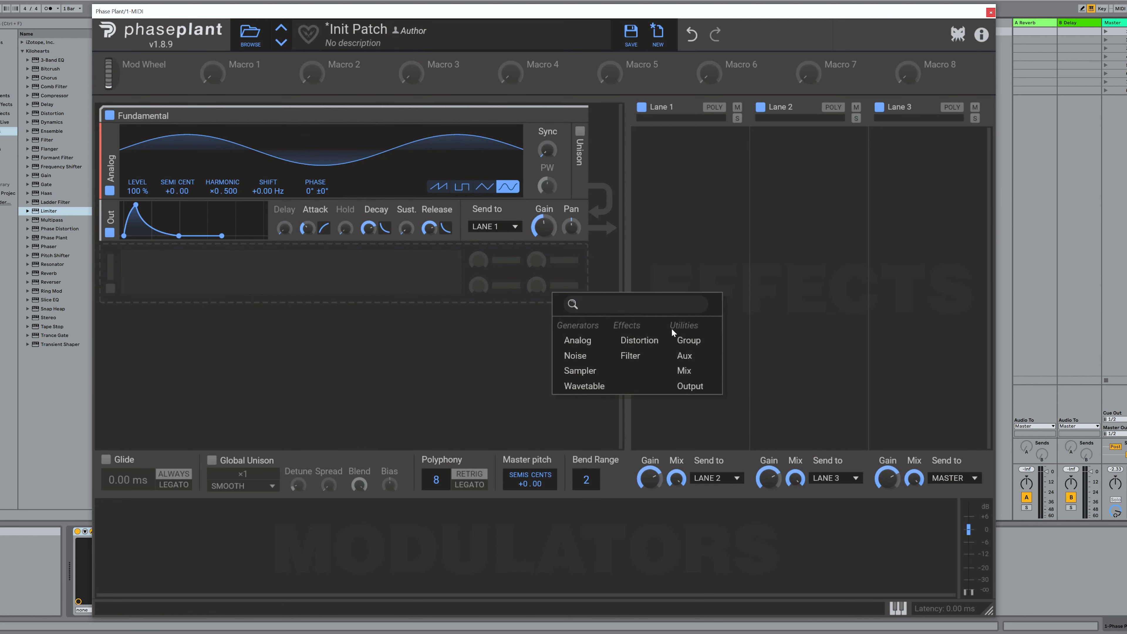
left_click(683, 336)
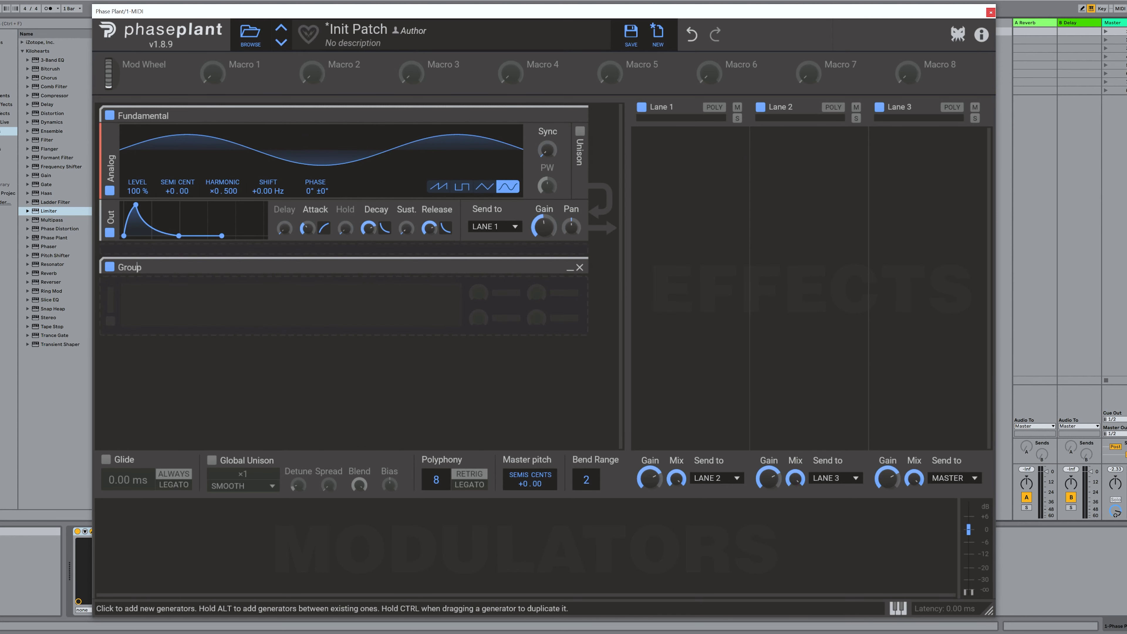
key("BackSpace")
type("Overtones")
Add an Analog sine oscillator to the Overtones group and set its harmonic to ×2.000.
left_click(253, 294)
left_click(276, 338)
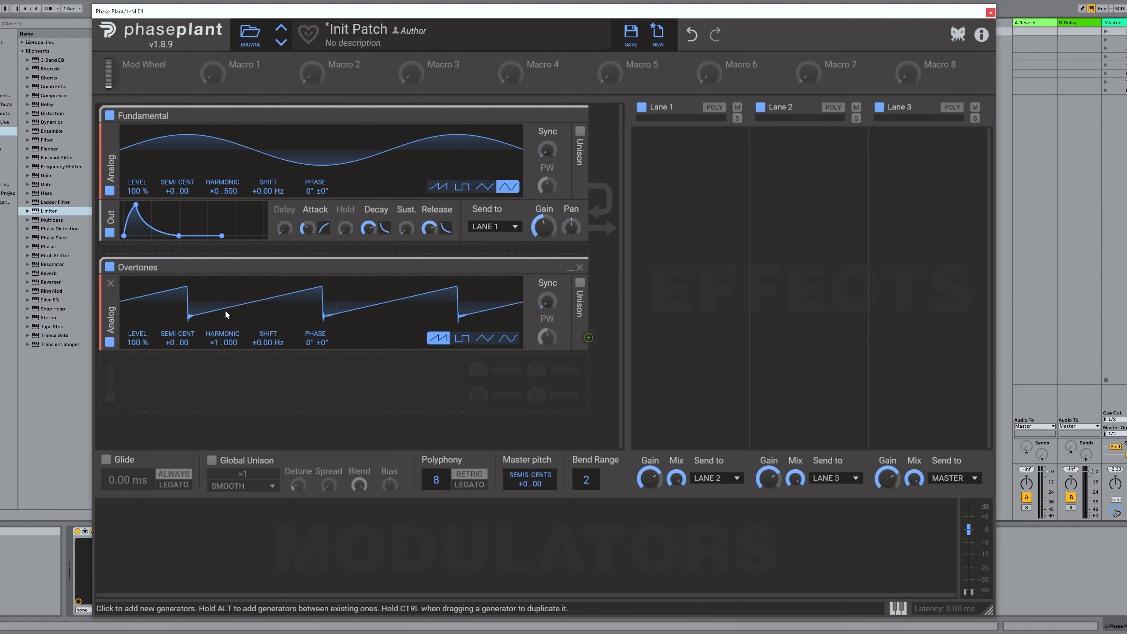
left_click(515, 339)
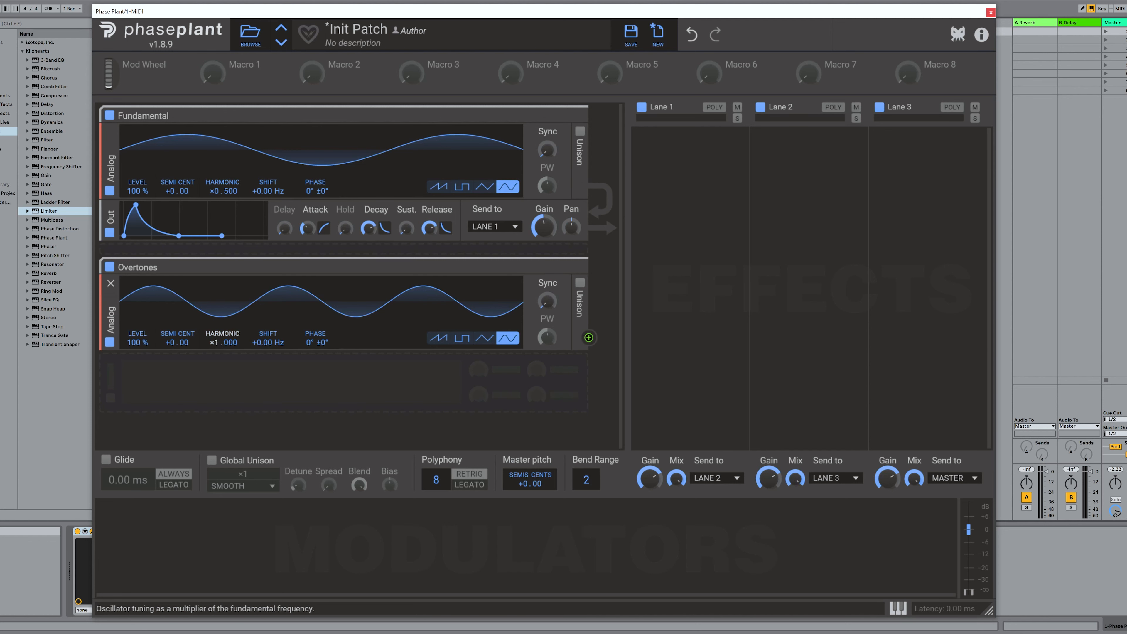
left_click_drag(217, 340, 217, 329)
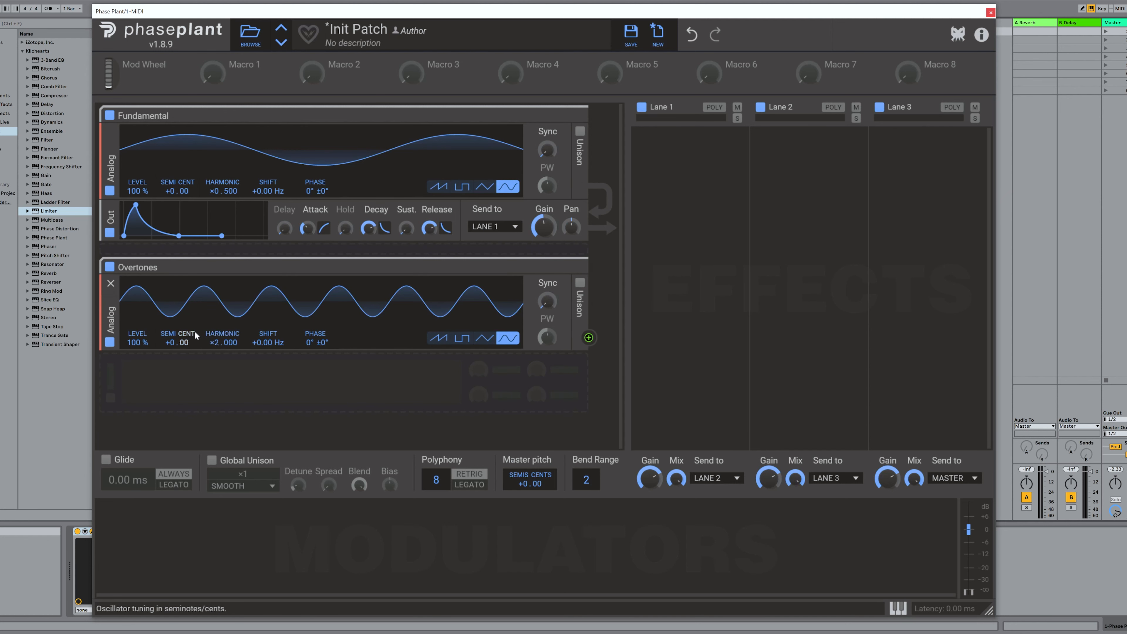
Duplicate the Overtones oscillator to make six, with harmonics rising from ×2 to ×7 and levels falling from 55 % to 30 %.
left_click(114, 306, "ctrl")
left_click(113, 379, "ctrl")
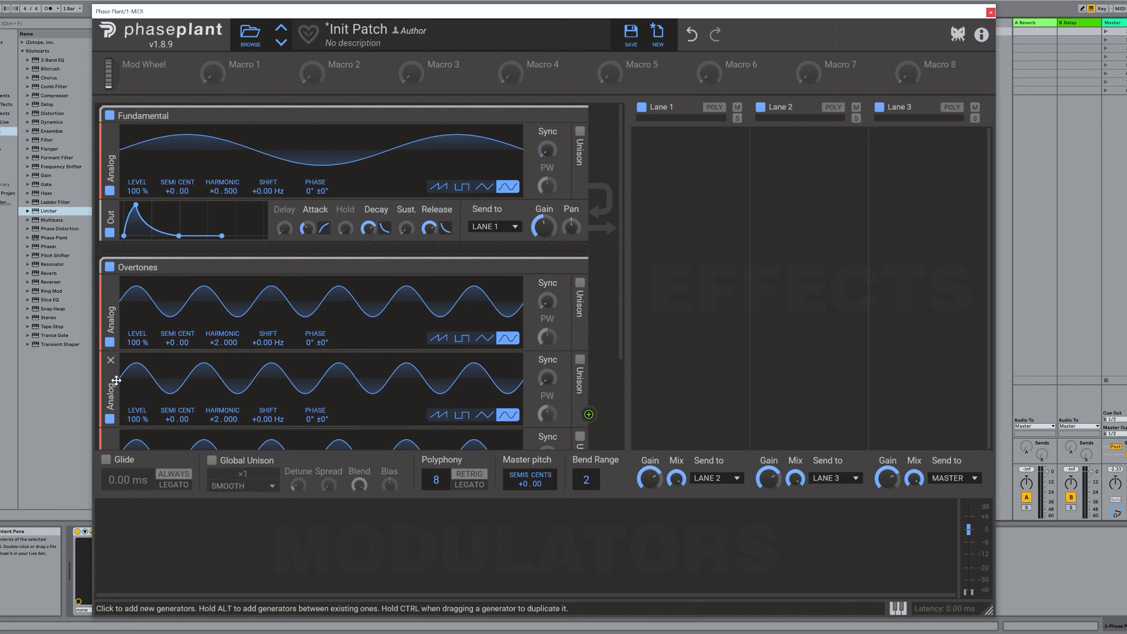
scroll(116, 380, "down", 2)
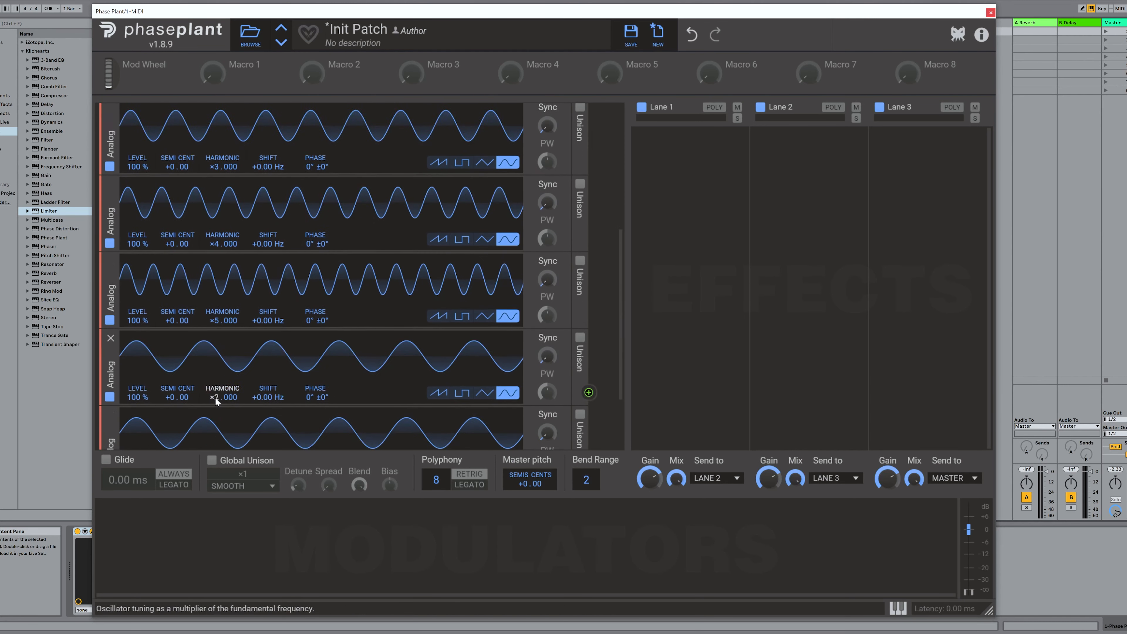
scroll(214, 397, "down", 1)
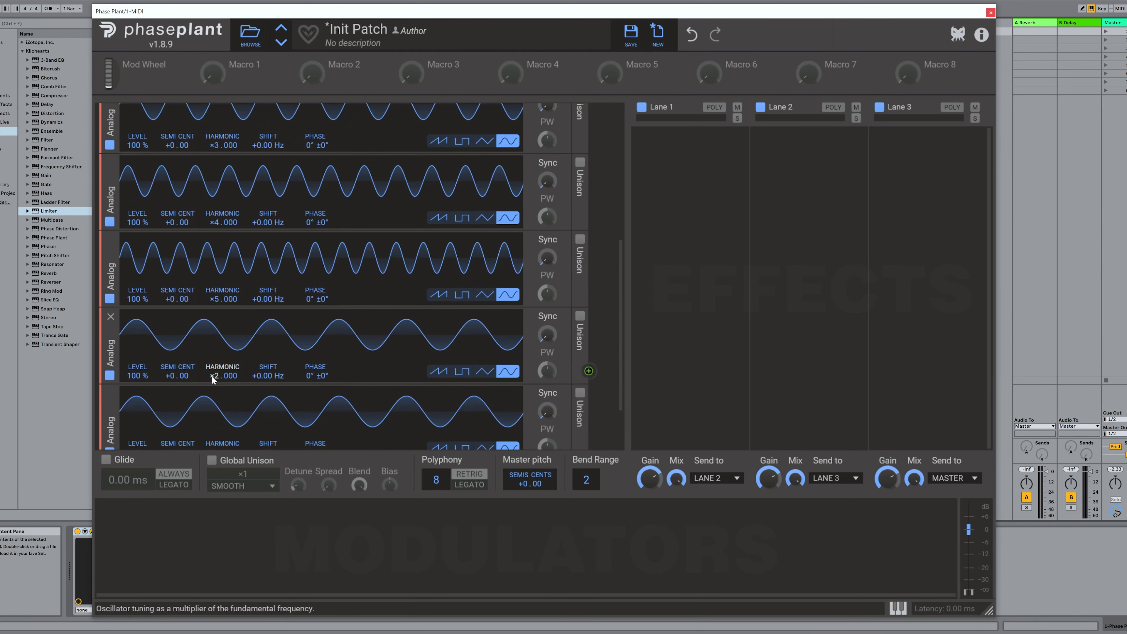
left_click_drag(222, 375, 223, 362)
scroll(212, 374, "down", 1)
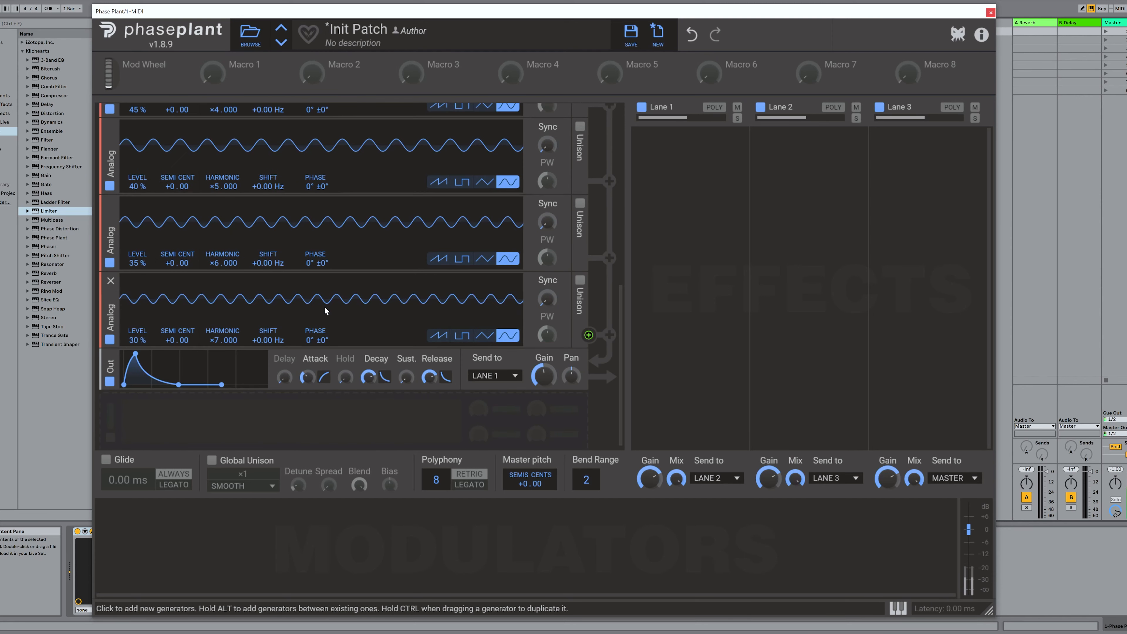
Set the frequency shift of the ×3 to ×7 Overtones oscillators to +8.83, +12.5, +14.7, +18.4 and +28.0 Hz.
scroll(306, 314, "up", 4)
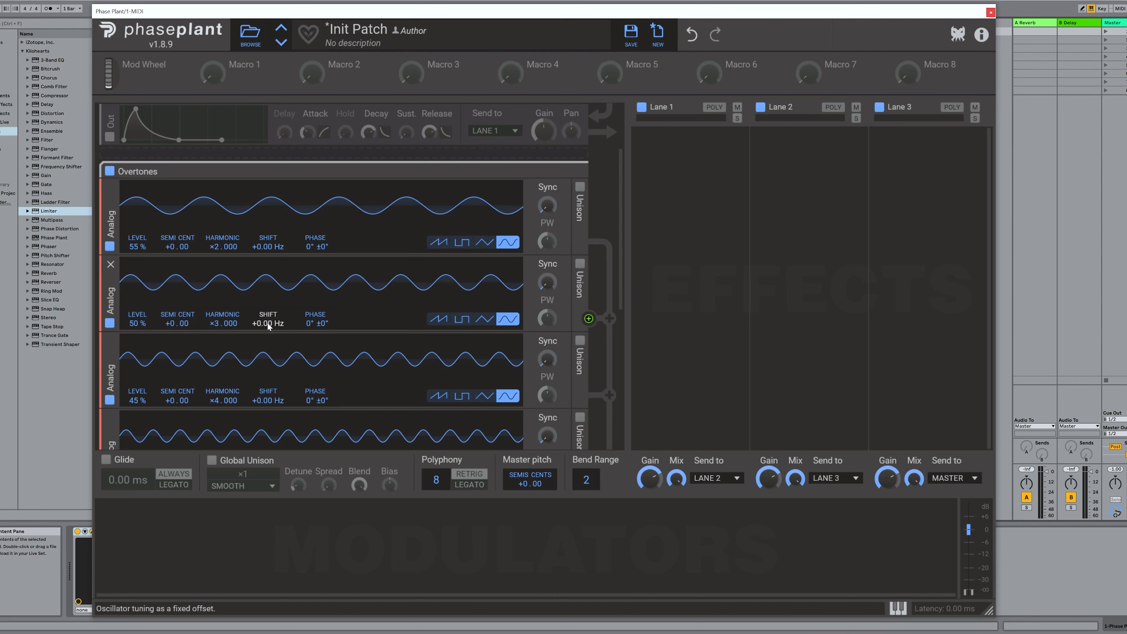
left_click_drag(268, 323, 267, 311)
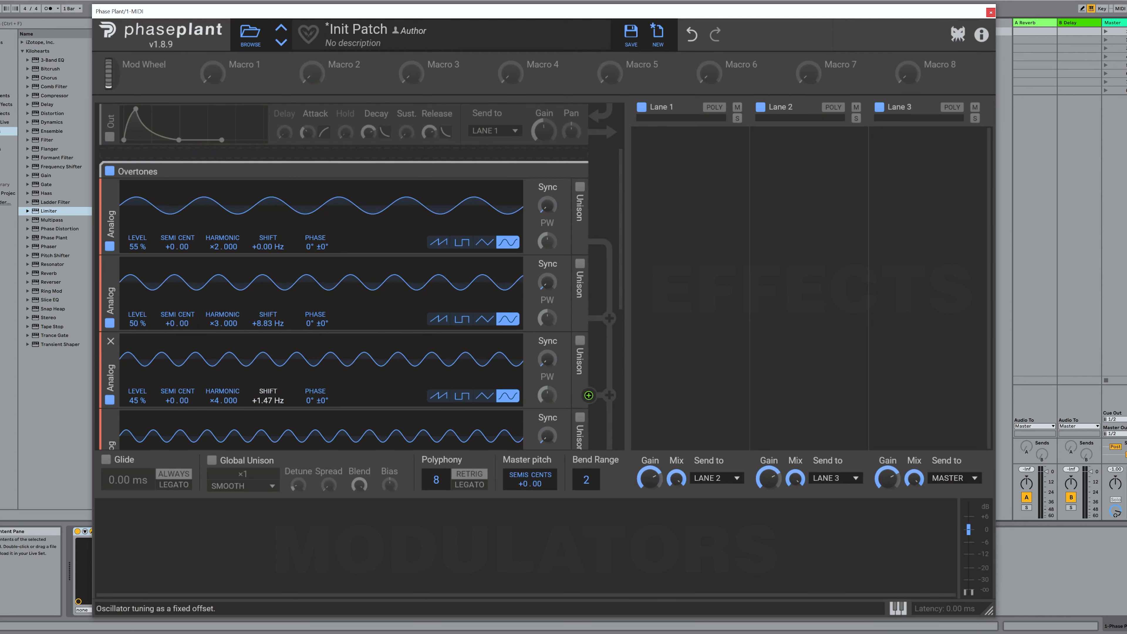
left_click_drag(268, 400, 267, 355)
scroll(268, 402, "down", 3)
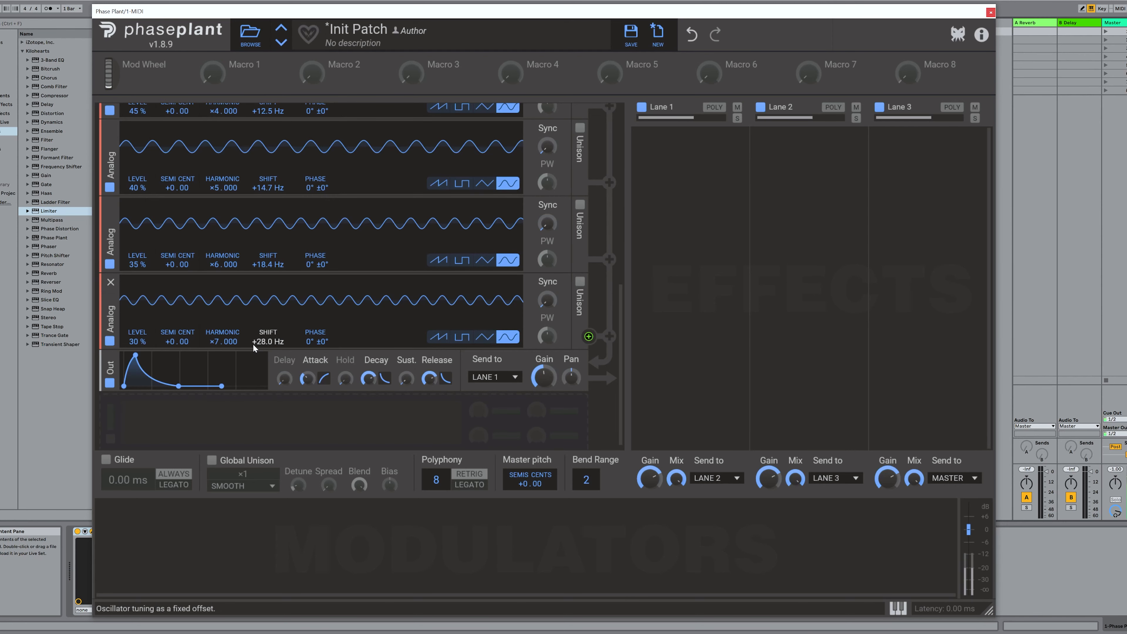
Re-enable the Fundamental group and set its oscillator's harmonic to ×1.000.
scroll(297, 313, "up", 3)
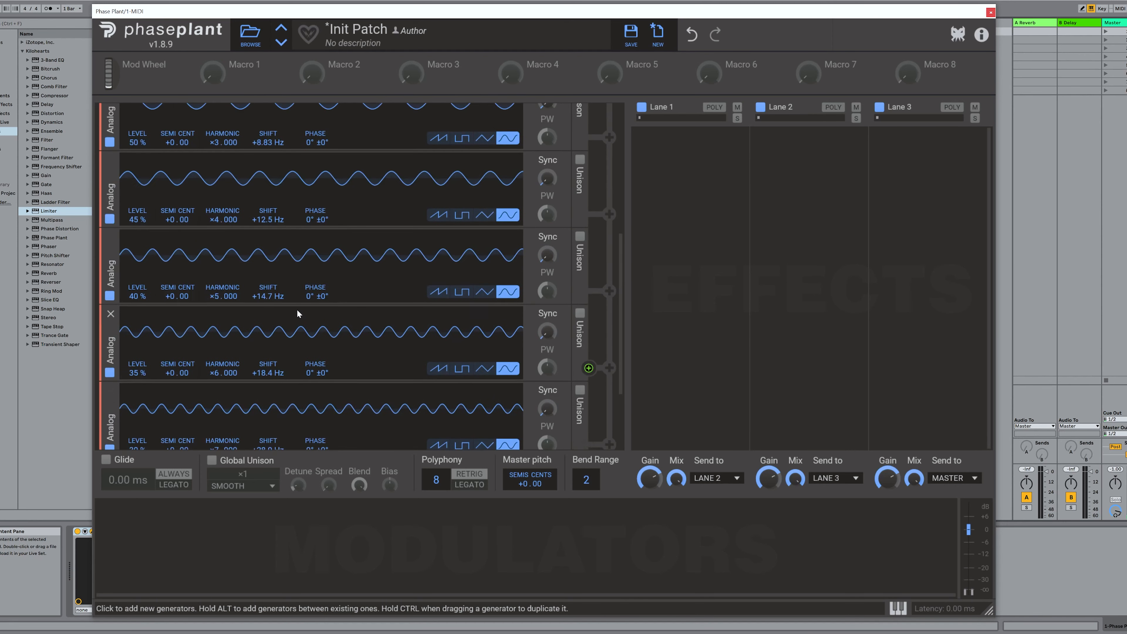
scroll(297, 314, "up", 5)
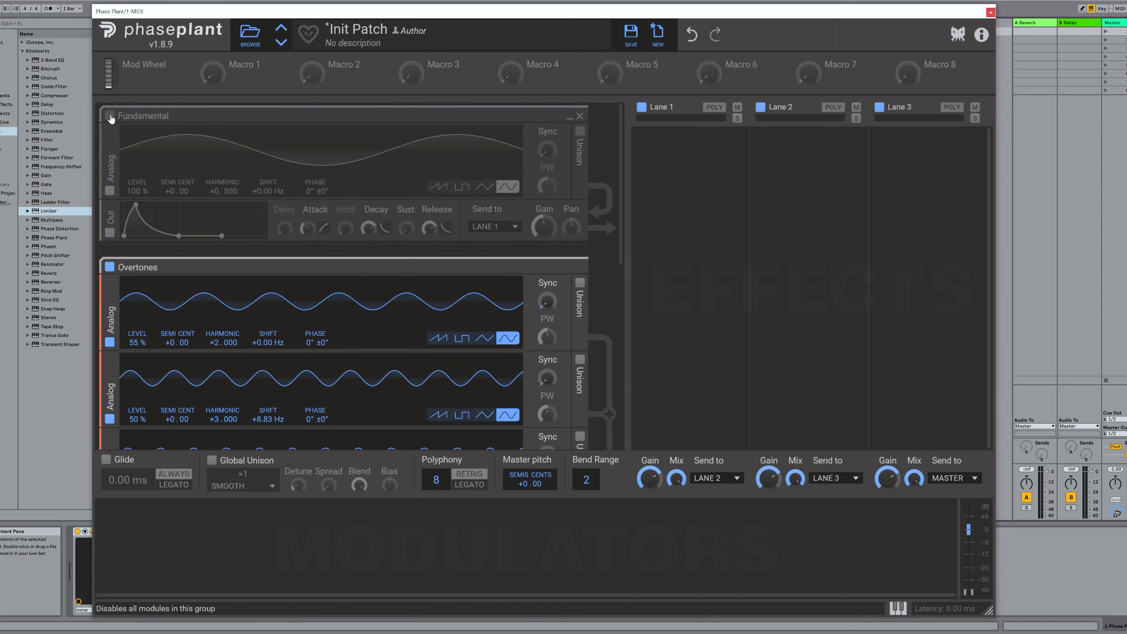
left_click(110, 116)
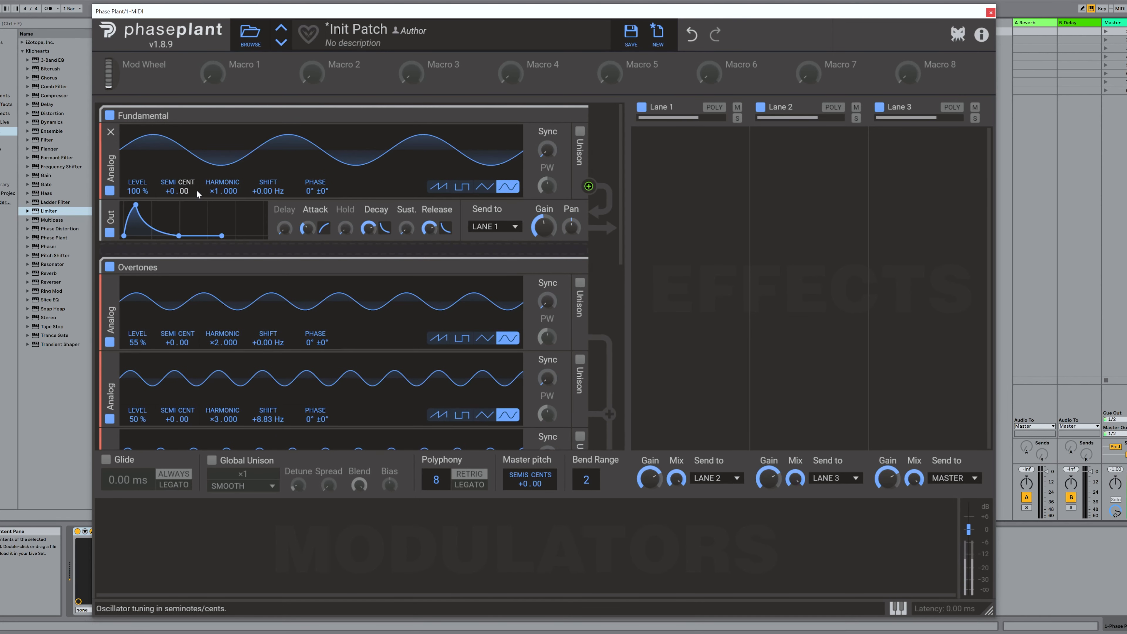
Lower the output gain of the Overtones group.
scroll(381, 289, "down", 6)
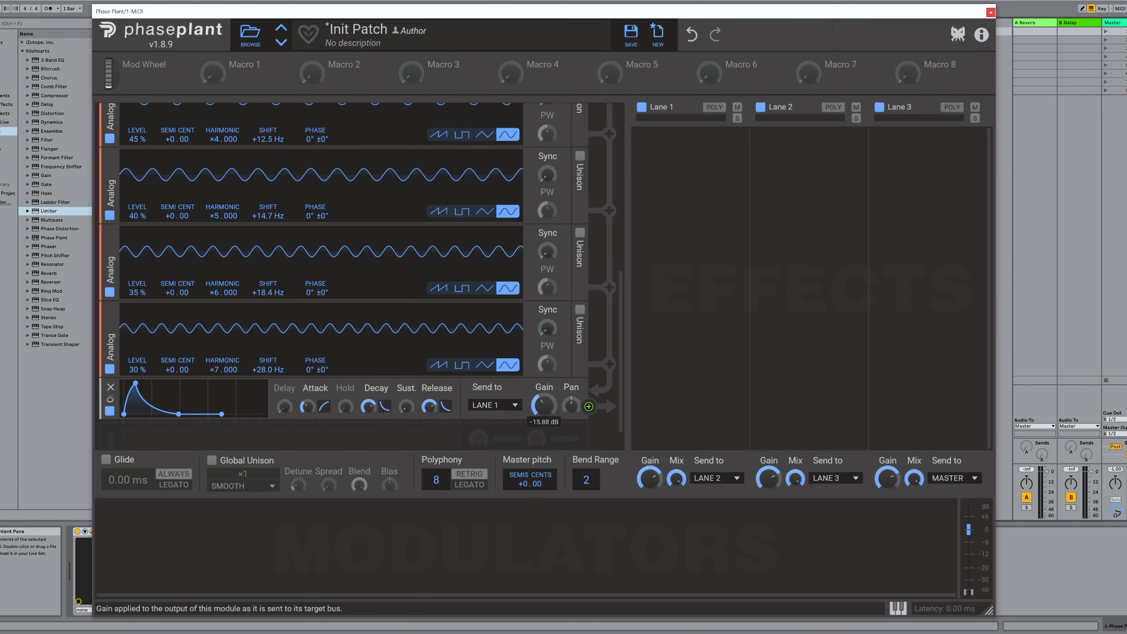
scroll(217, 249, "up", 3)
scroll(217, 274, "down", 1)
Set the harmonics of the second to sixth Overtones oscillators to ×4, ×6, ×9, ×11 and ×13.
scroll(219, 279, "down", 4)
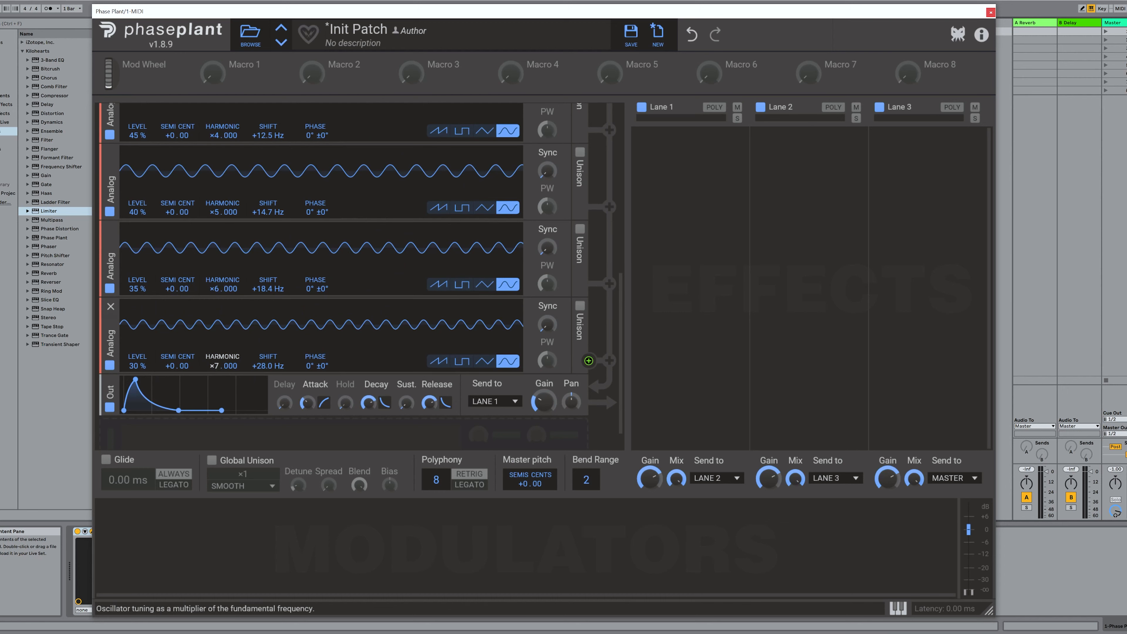
left_click_drag(216, 366, 217, 335)
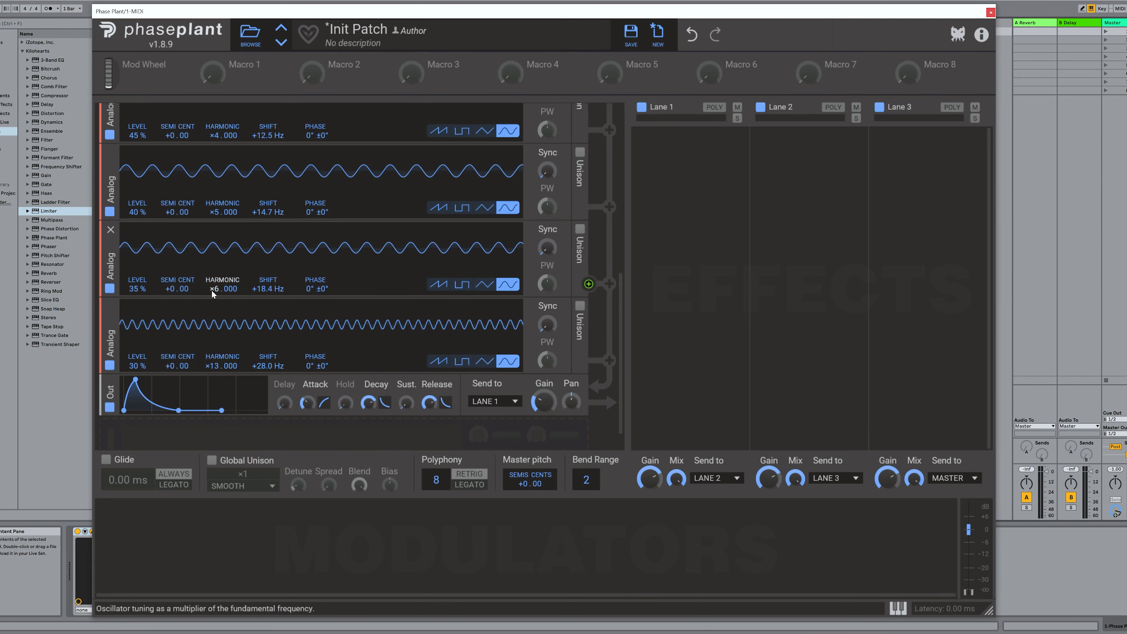
left_click_drag(211, 290, 211, 269)
left_click_drag(214, 213, 222, 199)
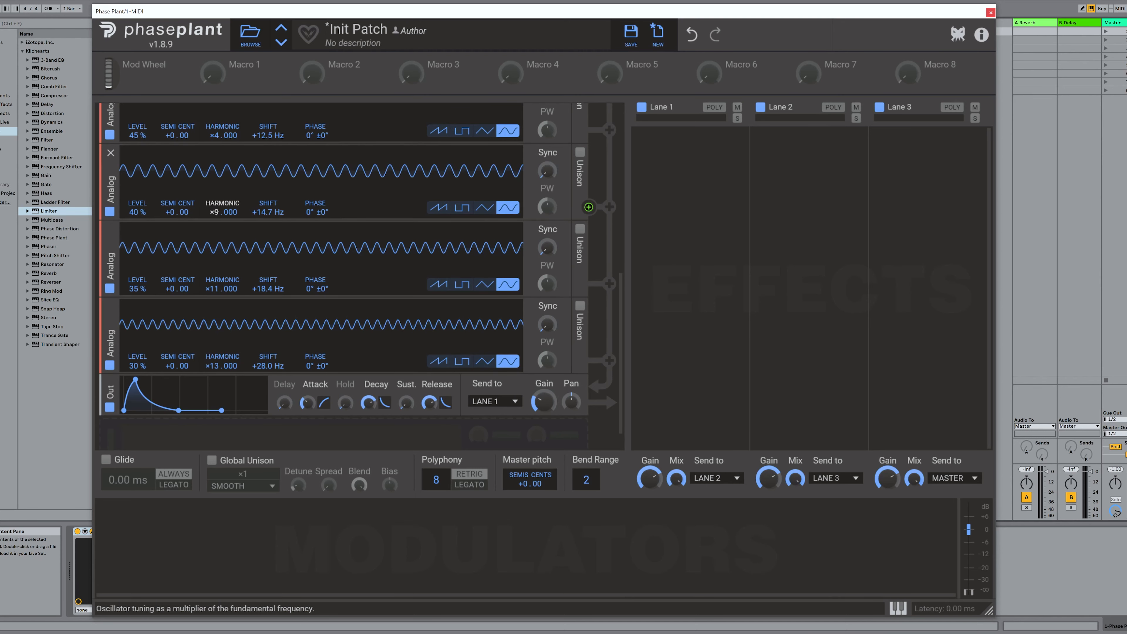
scroll(217, 268, "up", 4)
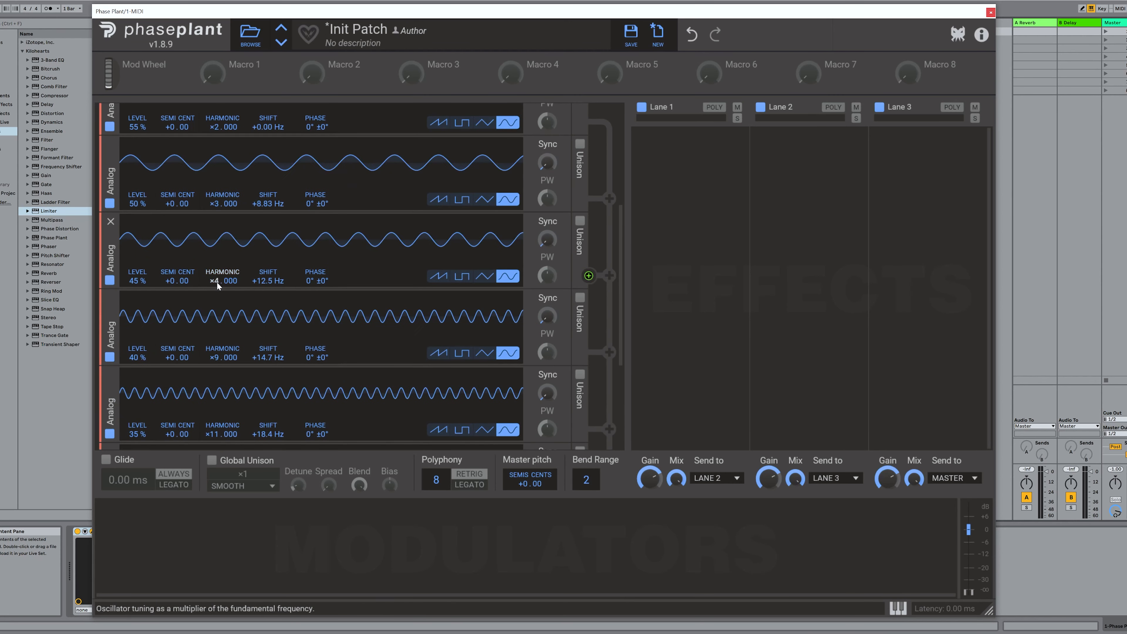
left_click_drag(216, 282, 222, 188)
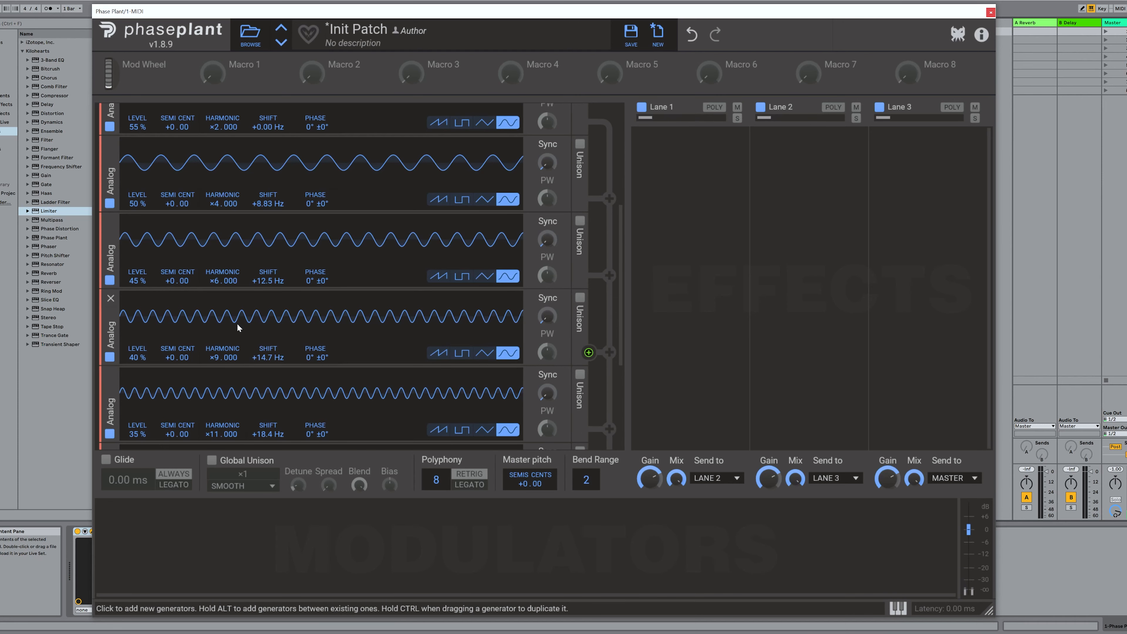
scroll(606, 384, "up", 2)
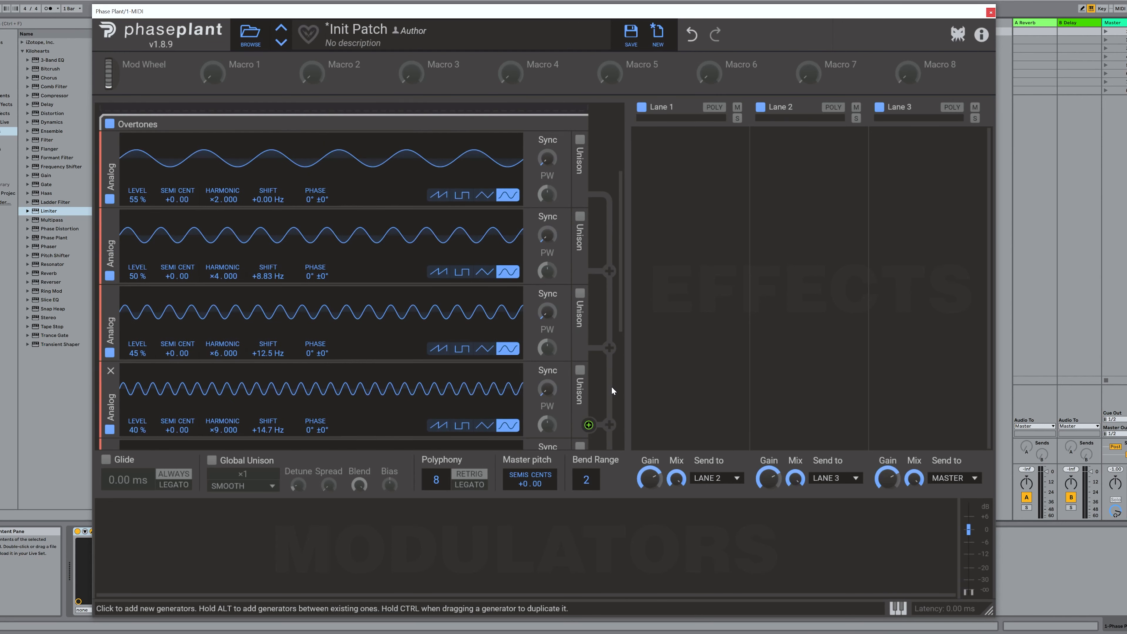
Fine-tune the harmonics of the last three Overtones oscillators to ×8, ×11 and ×14.
scroll(398, 312, "down", 4)
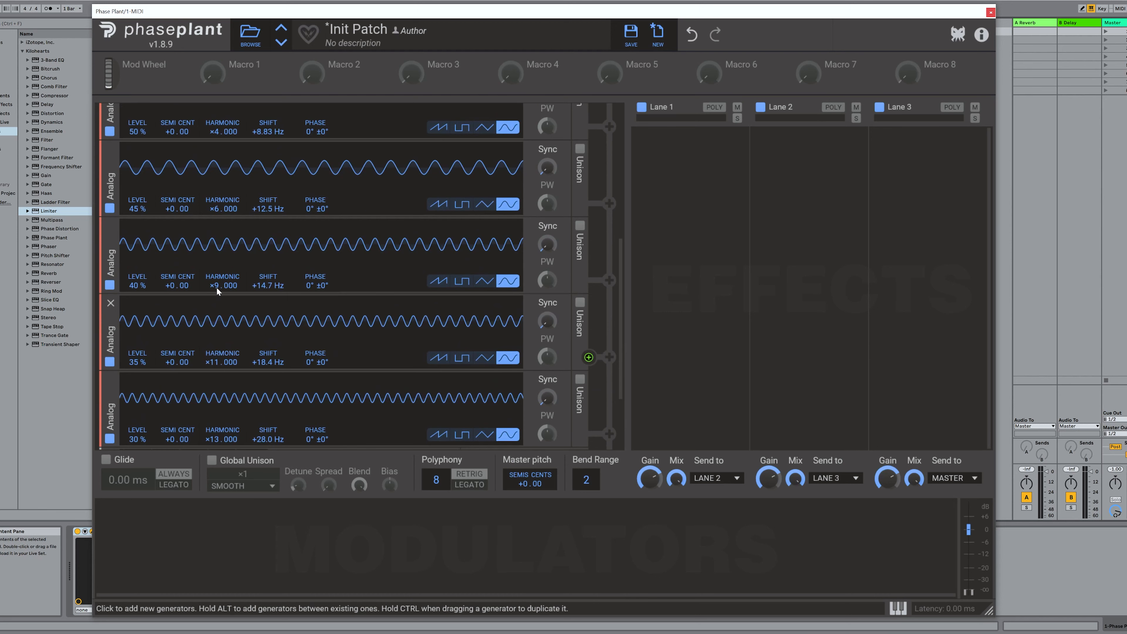
left_click_drag(216, 287, 217, 293)
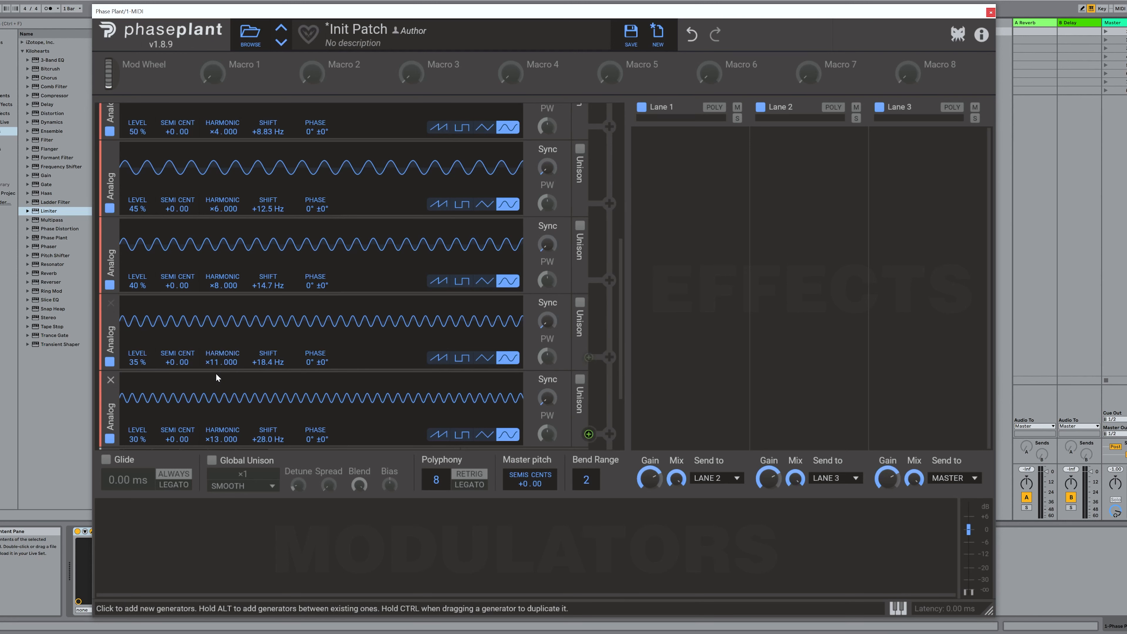
left_click_drag(222, 362, 221, 369)
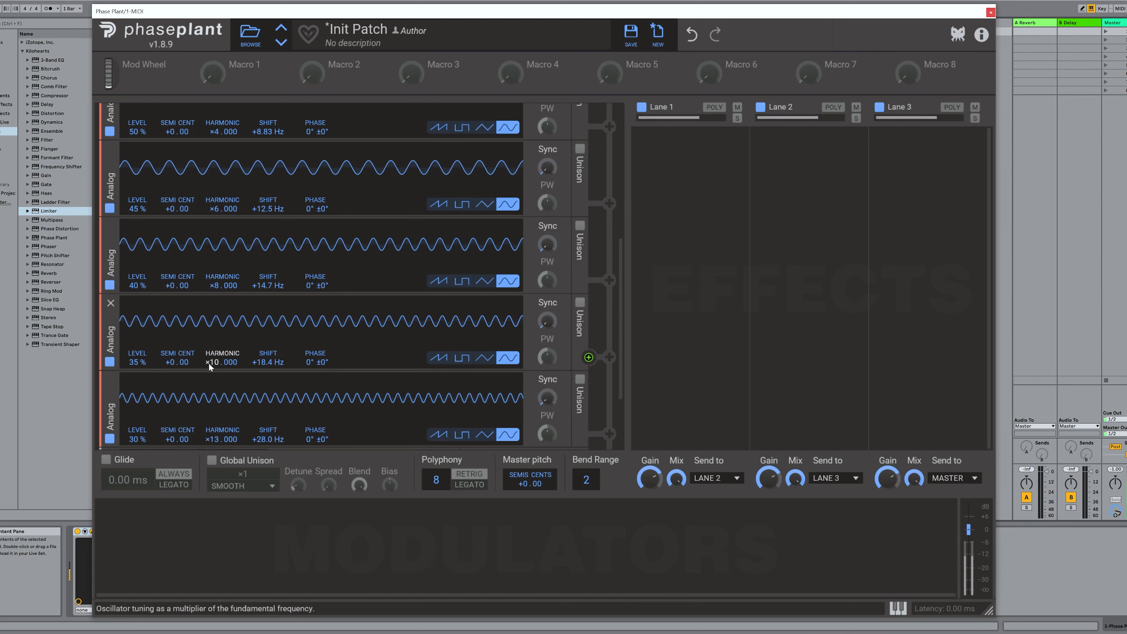
left_click_drag(213, 362, 210, 362)
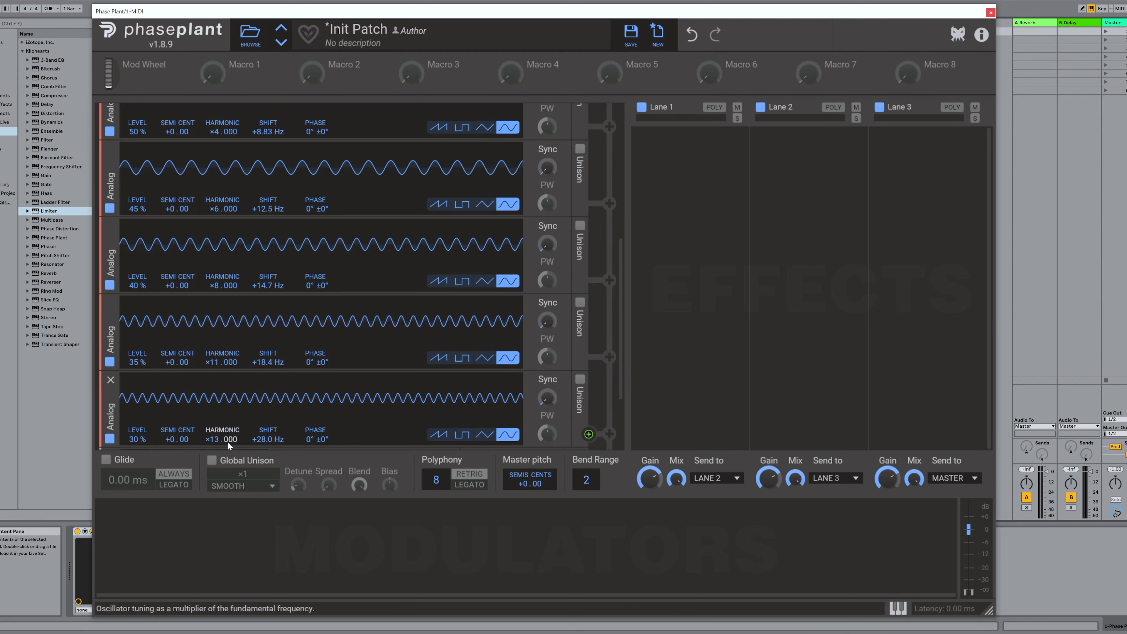
left_click_drag(211, 439, 211, 438)
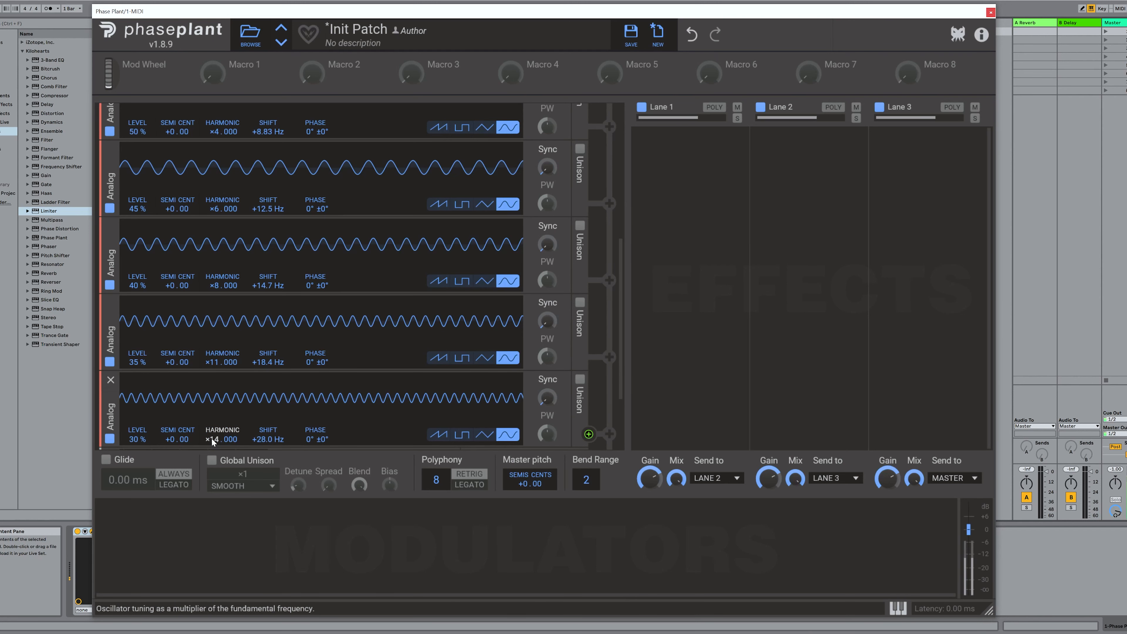
Duplicate the Fundamental oscillator as a ×0.500 copy at 50 % level and slightly raise the ×1.000 oscillator's frequency shift.
scroll(205, 439, "up", 5)
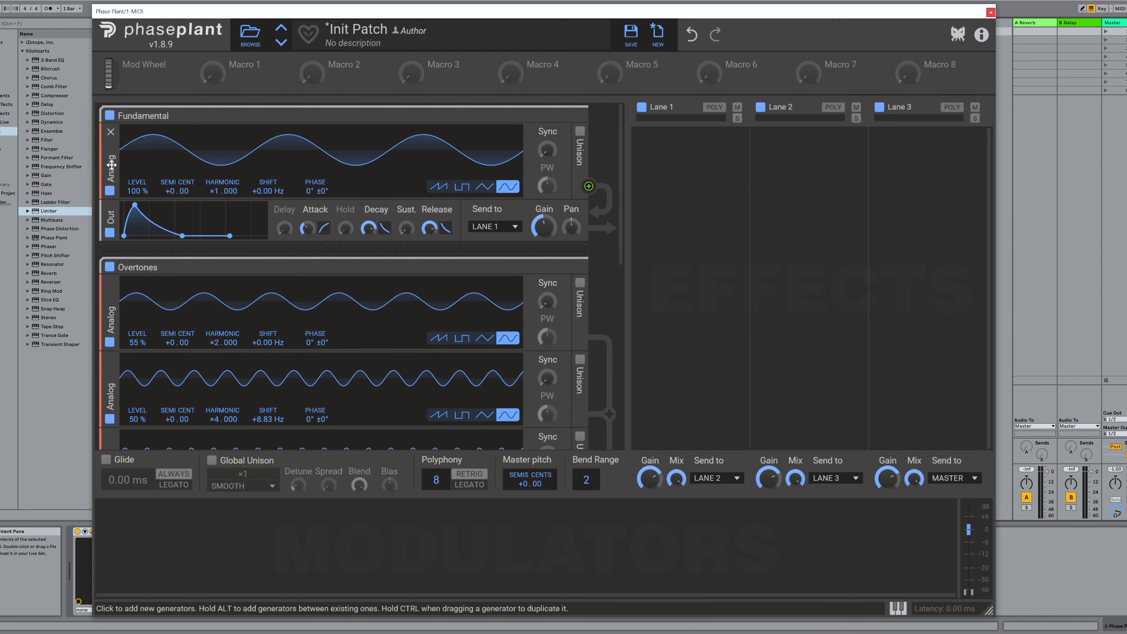
left_click_drag(110, 168, 109, 173)
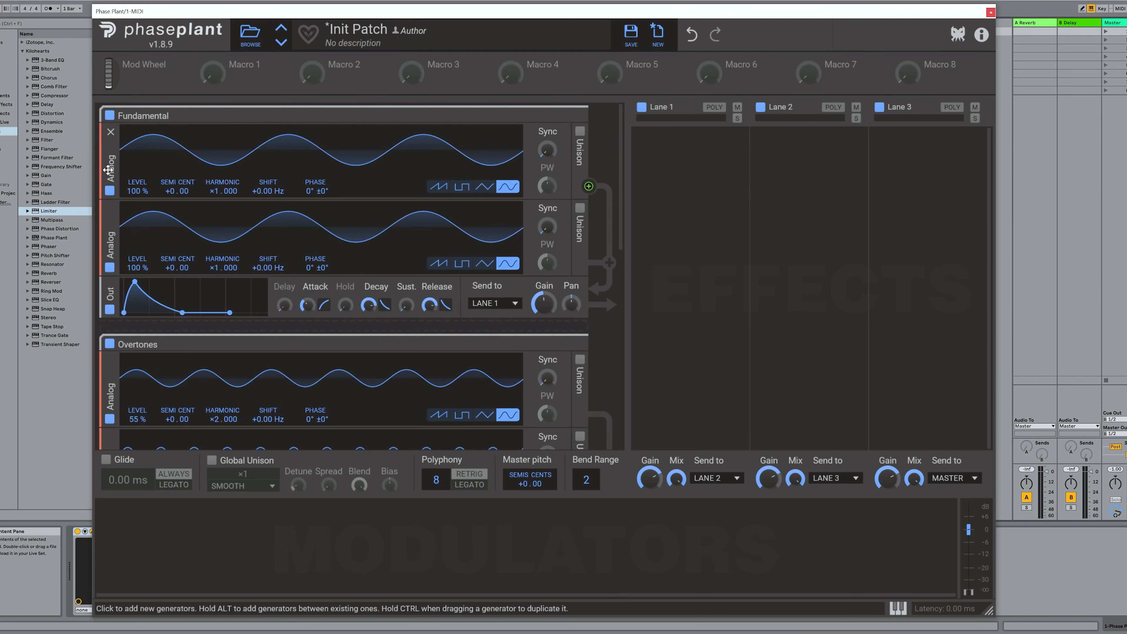
double_click(225, 269)
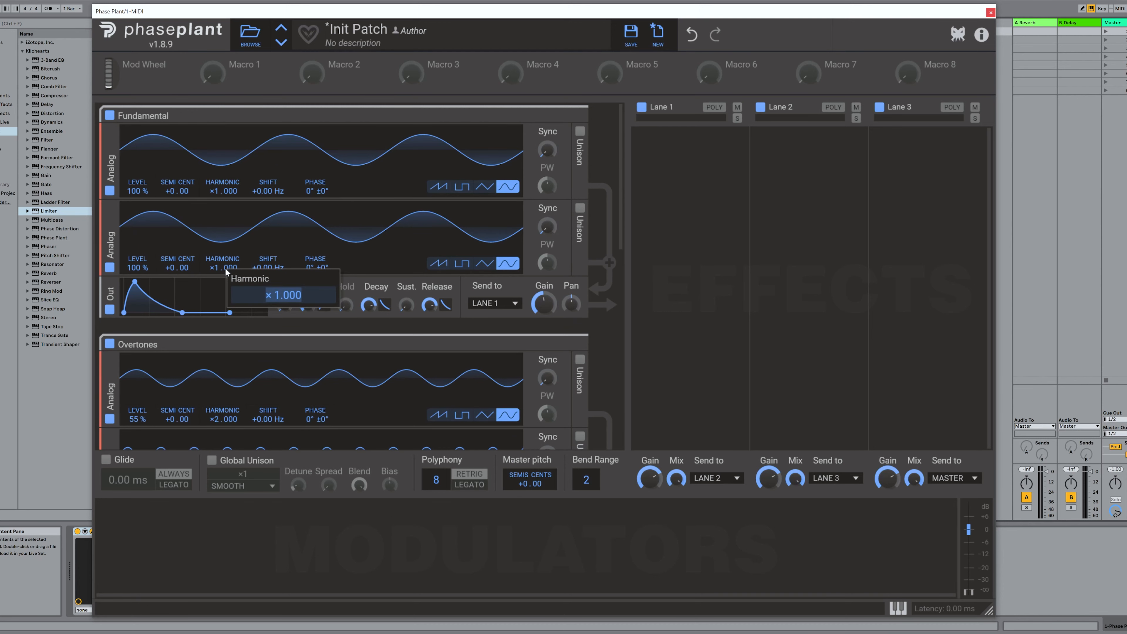
type("0.5")
key("Return")
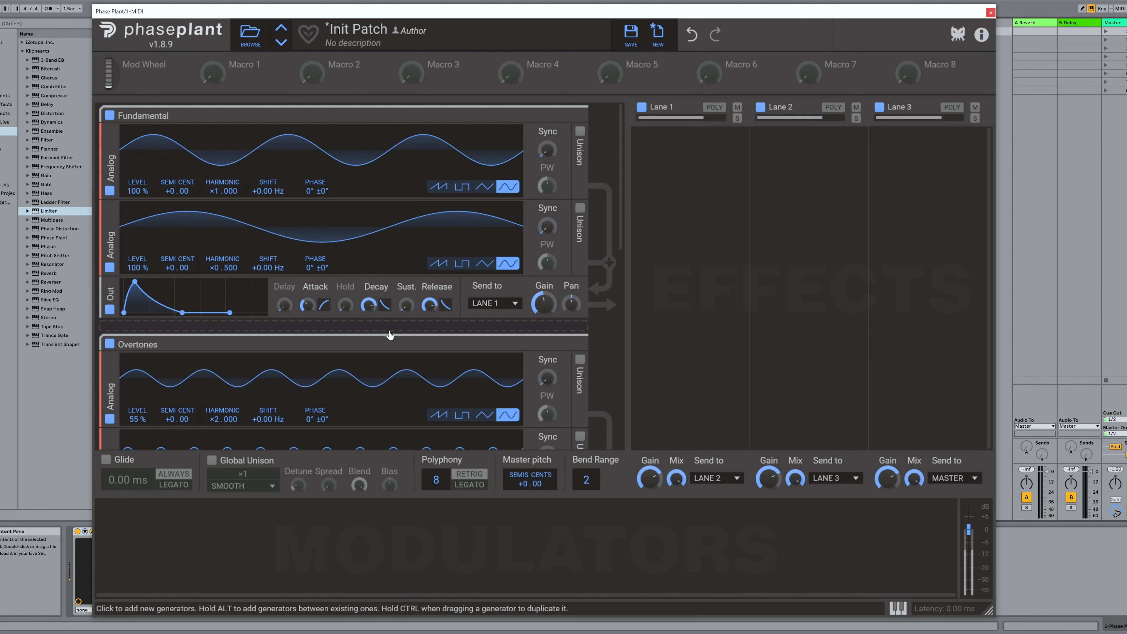
left_click_drag(137, 269, 138, 306)
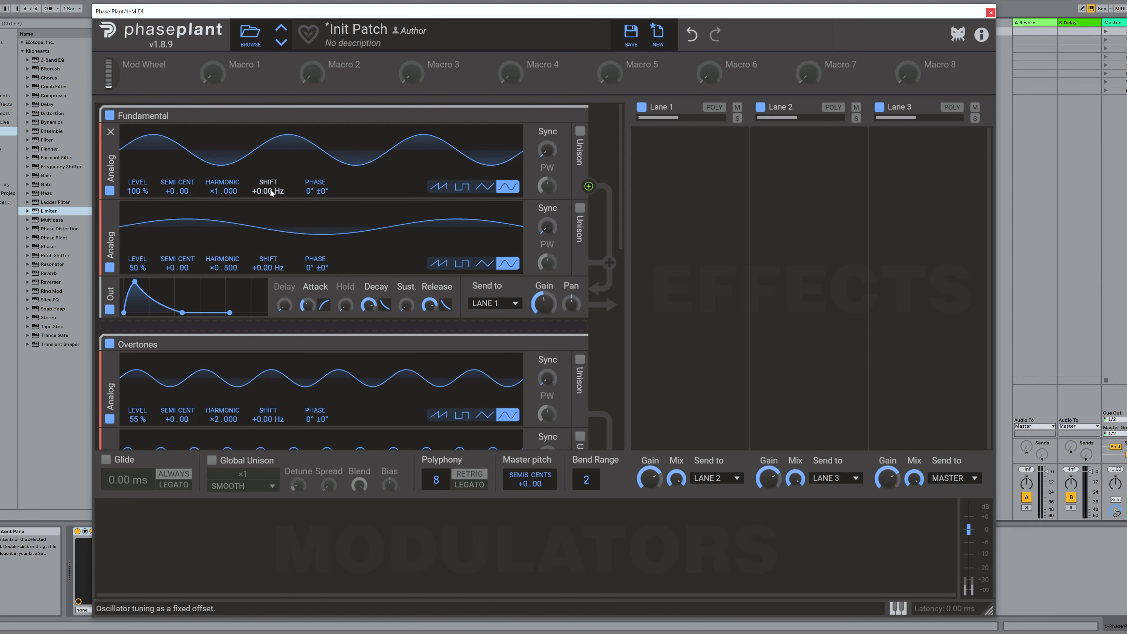
left_click_drag(271, 190, 270, 182)
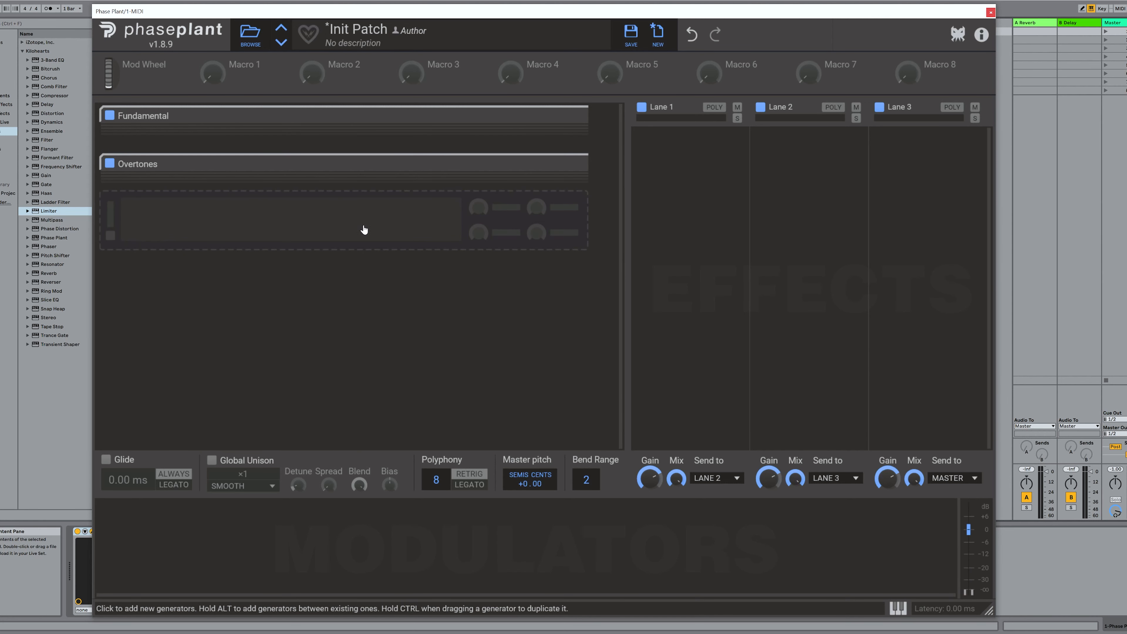
Add a new generator group below Overtones and name it Clapper.
left_click(344, 226)
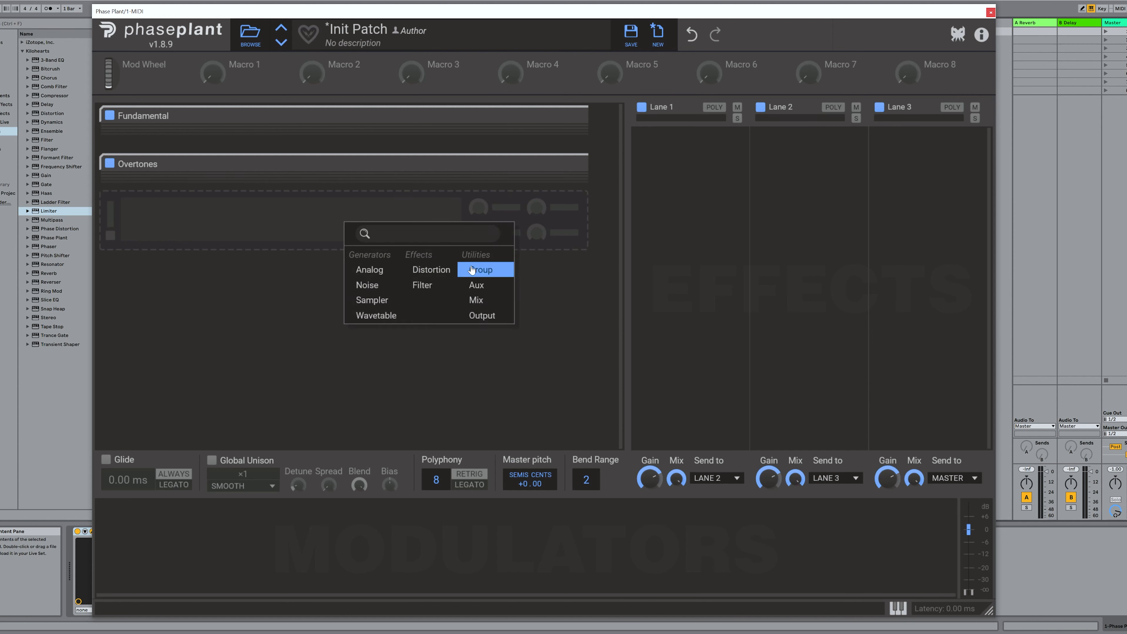
left_click(477, 269)
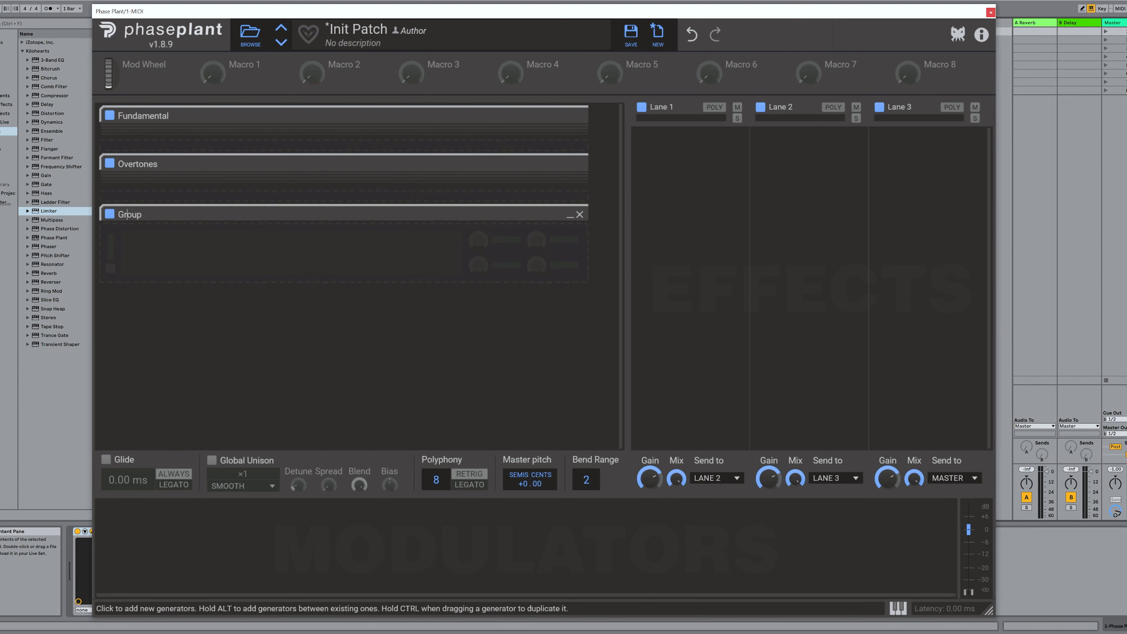
type("Clapper")
Add a Noise generator, a Filter and an Output module to the Clapper group.
left_click(368, 270)
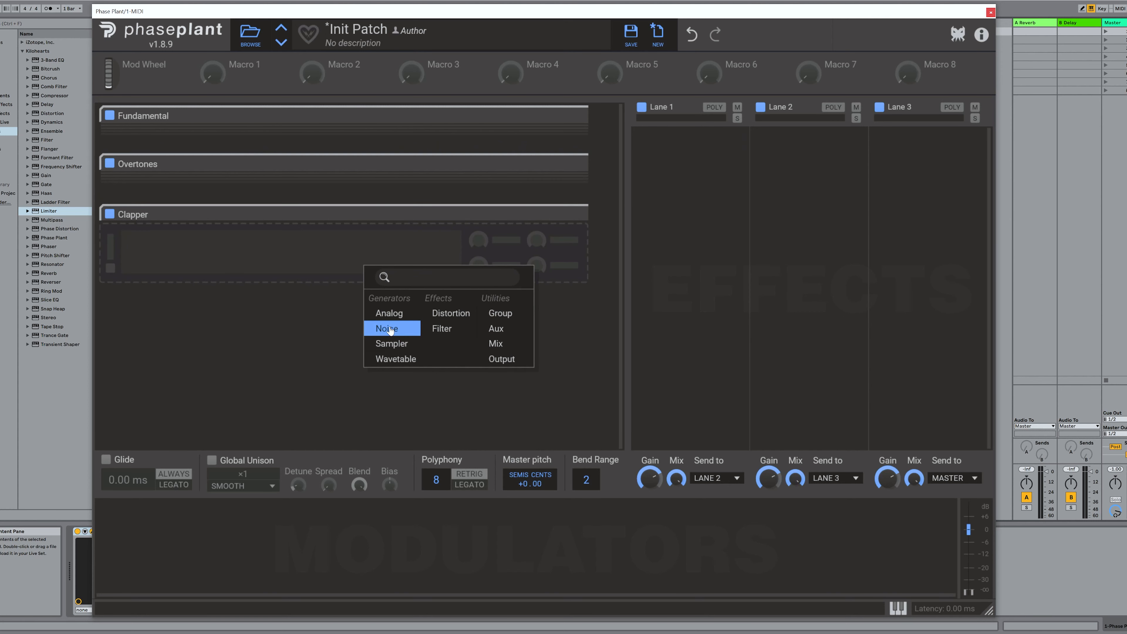
left_click(388, 329)
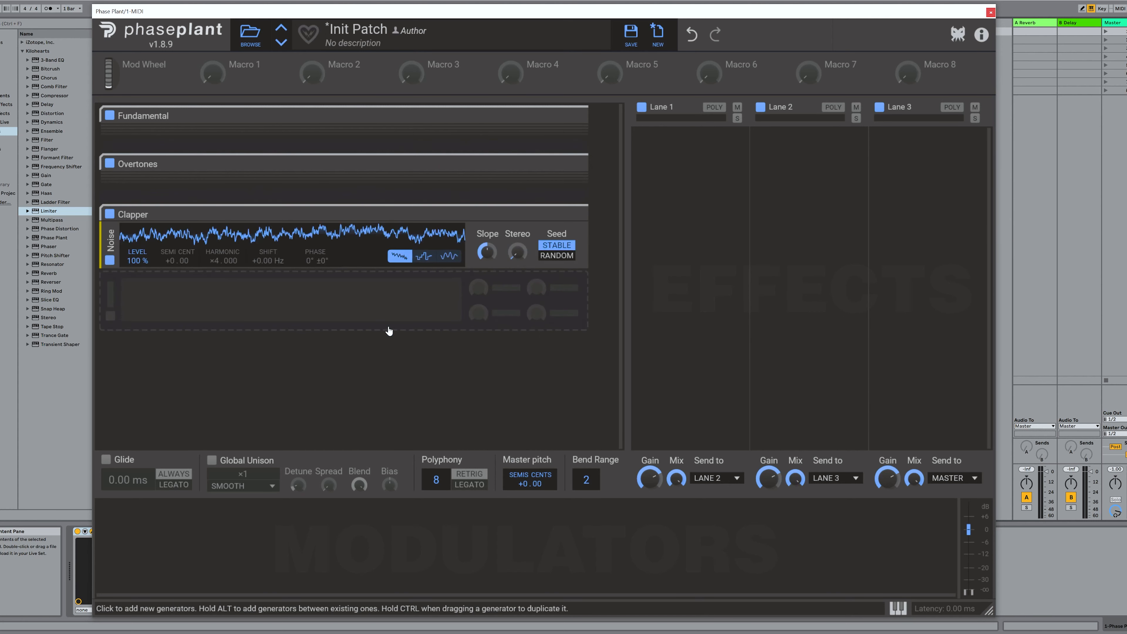
left_click(417, 302)
left_click(497, 360)
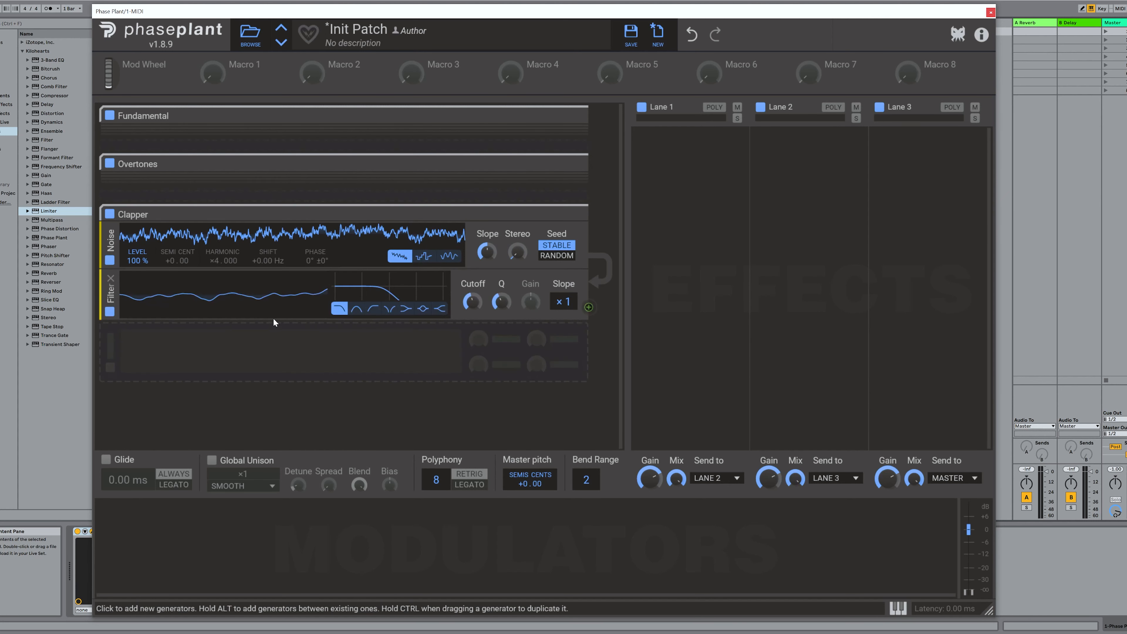
left_click(483, 355)
left_click(621, 443)
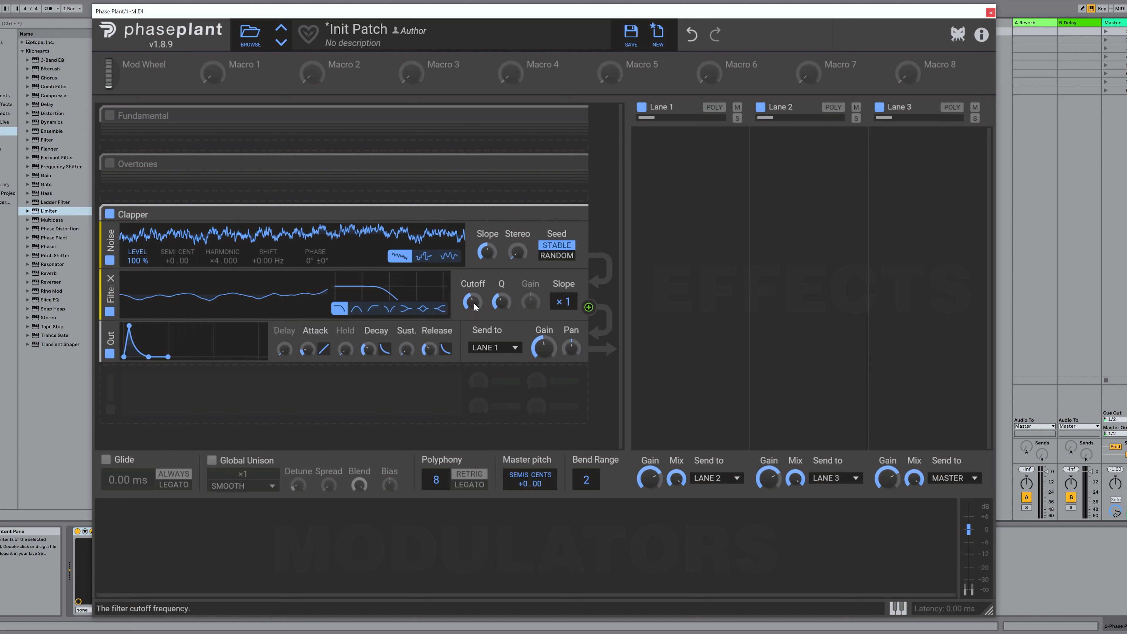
Add a Note modulator and assign it to the Clapper filter's cutoff with an amount of 85 %.
left_click(151, 531)
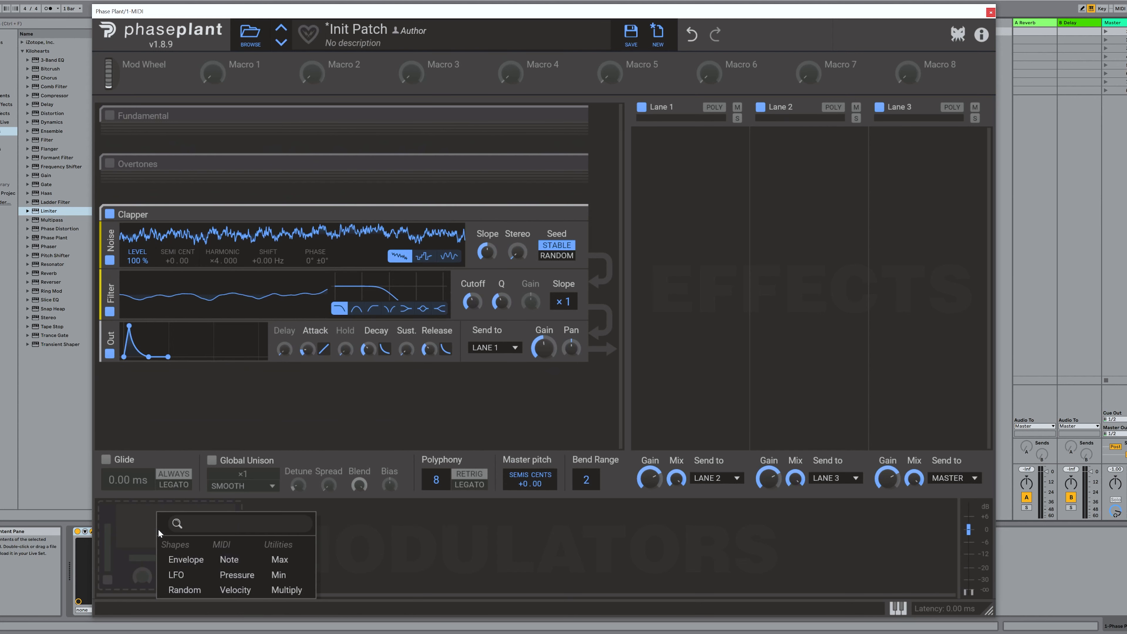
left_click(229, 560)
left_click_drag(176, 581, 472, 302)
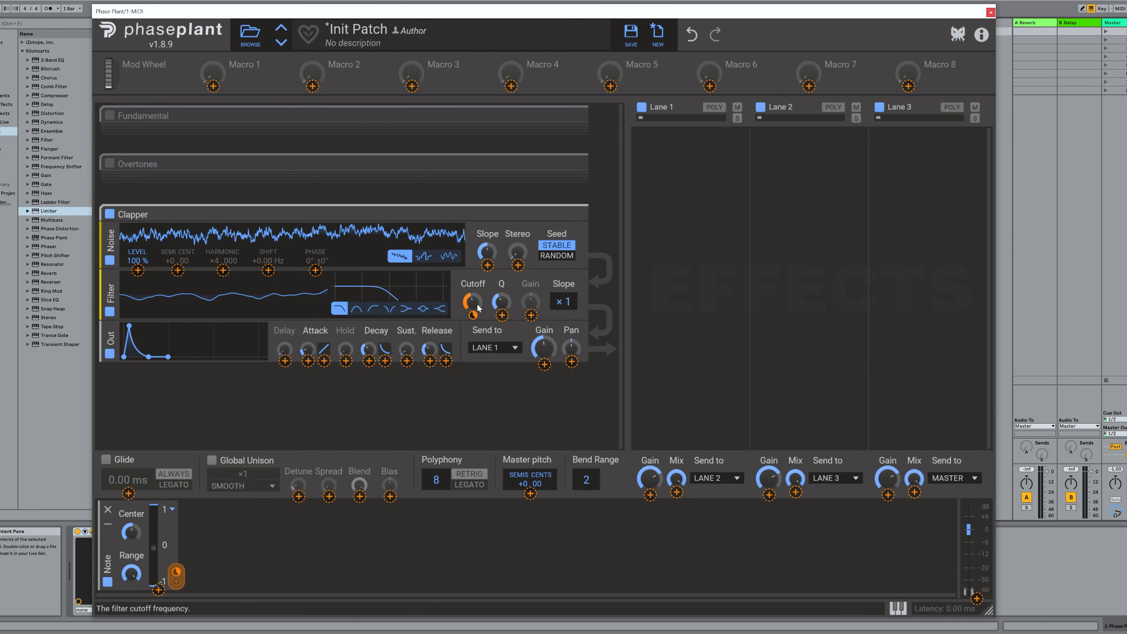
left_click_drag(472, 316, 472, 280)
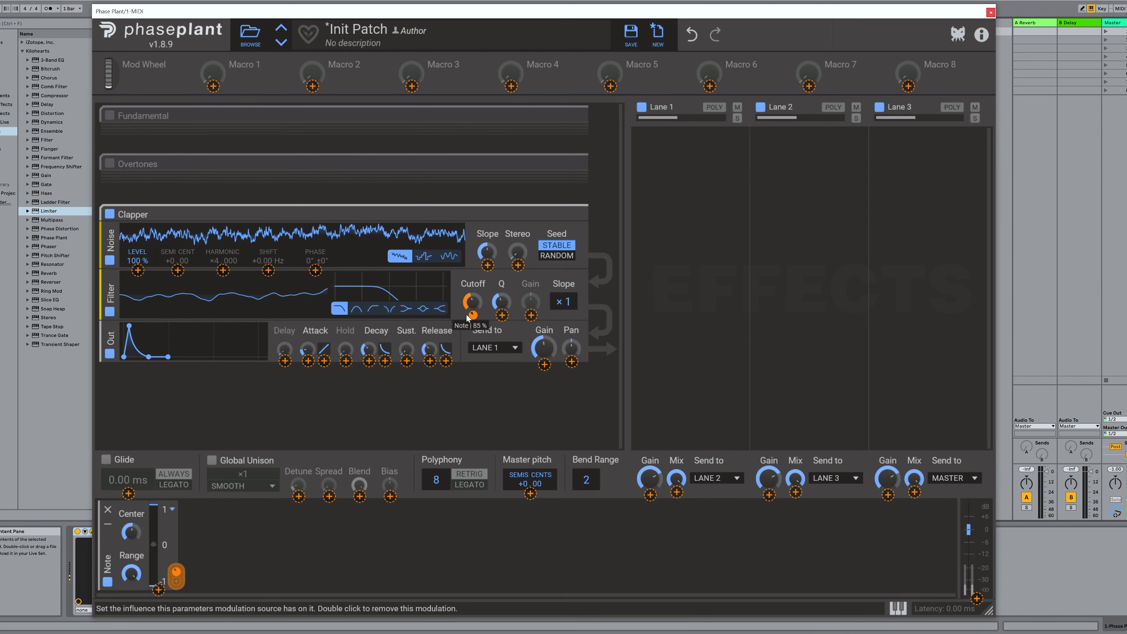
Audition the Clapper and Fundamental groups separately by switching groups on and off, and leave Fundamental, Overtones and Clapper all enabled.
left_click(110, 163)
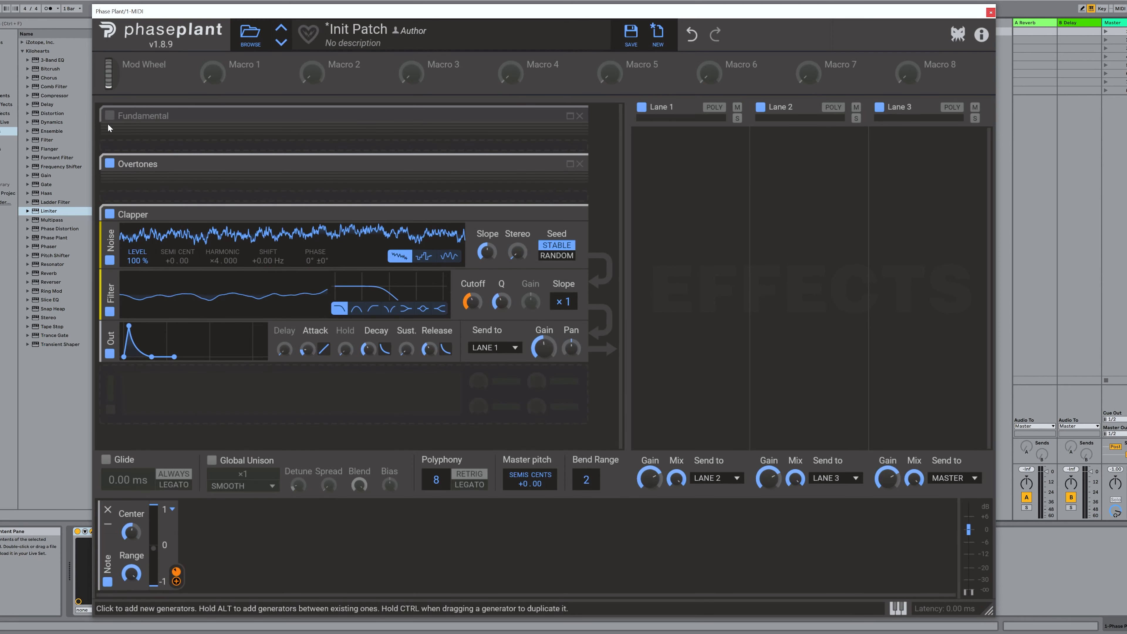
left_click(109, 116)
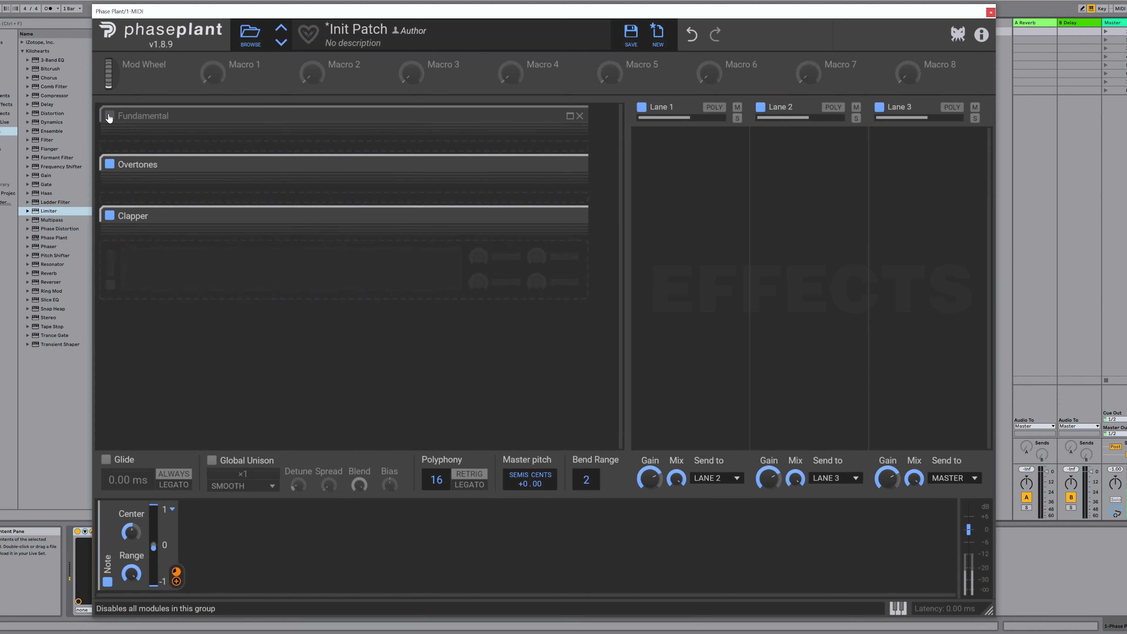
left_click(108, 165)
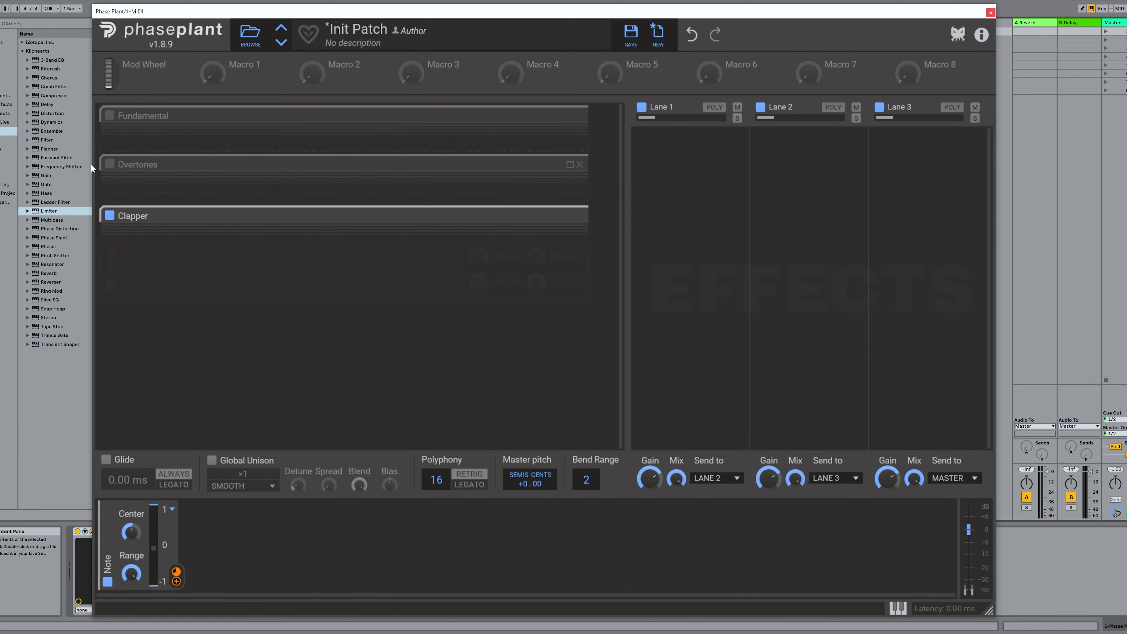
left_click(109, 215)
left_click(109, 117)
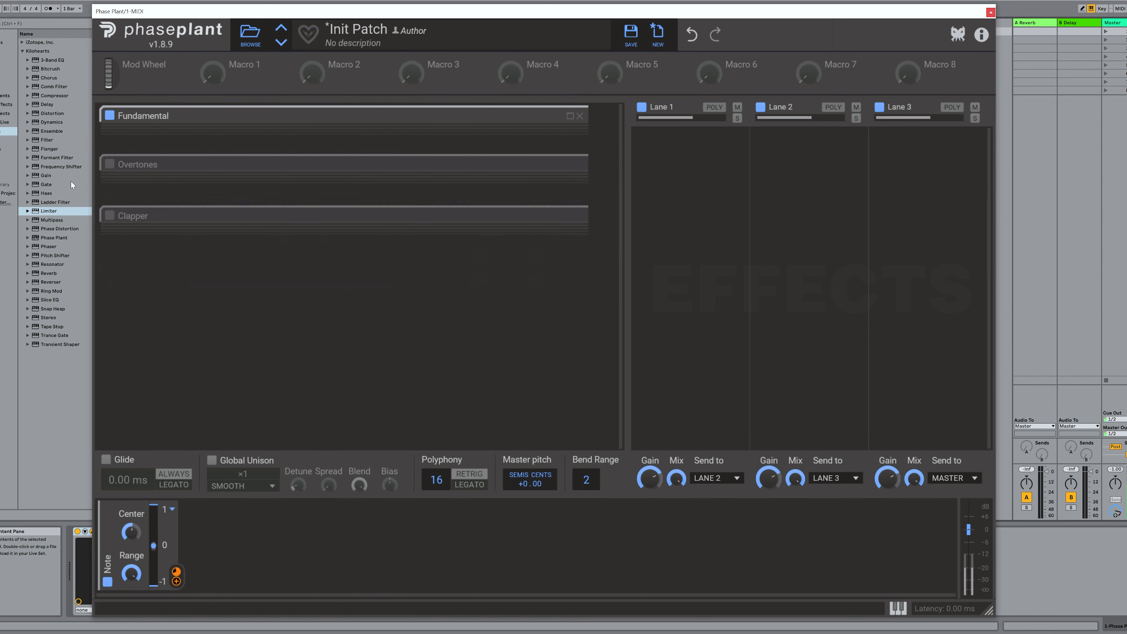
left_click(109, 165)
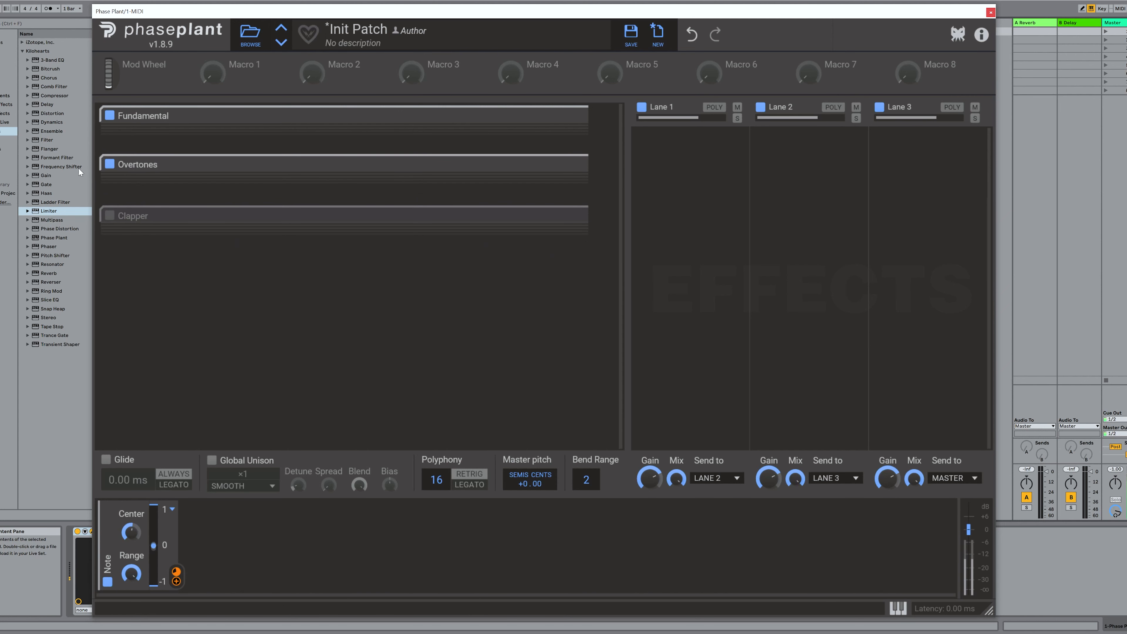
left_click(109, 217)
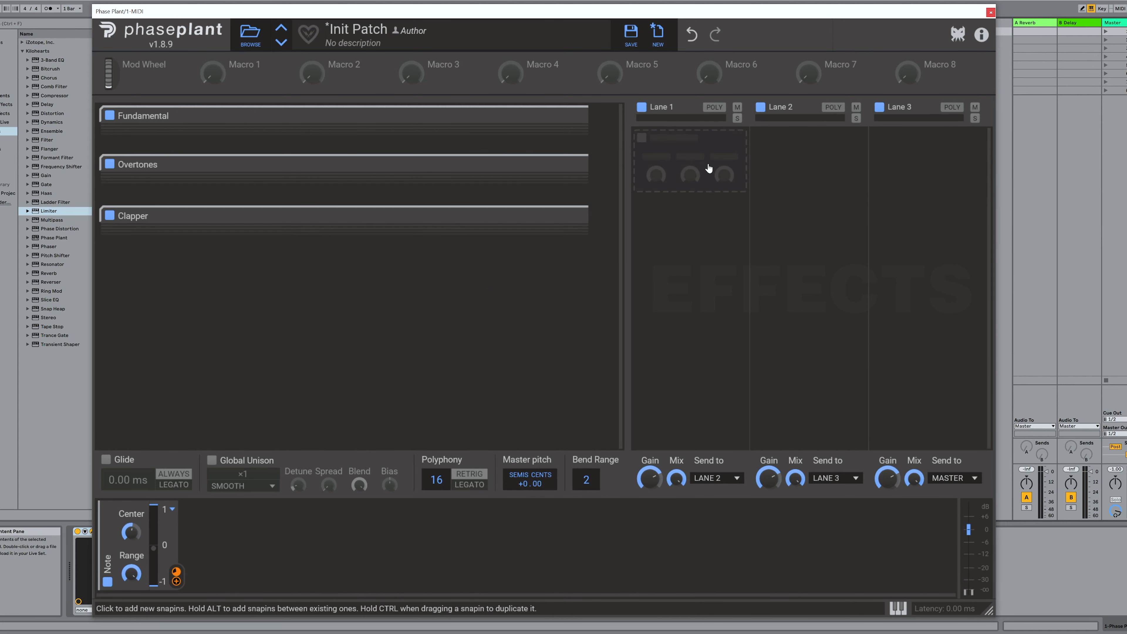
Add a Snap Heap to Lane 1 and set up a high-pass and a low-pass Filter in its Parallel Bus 1a.
left_click(706, 153)
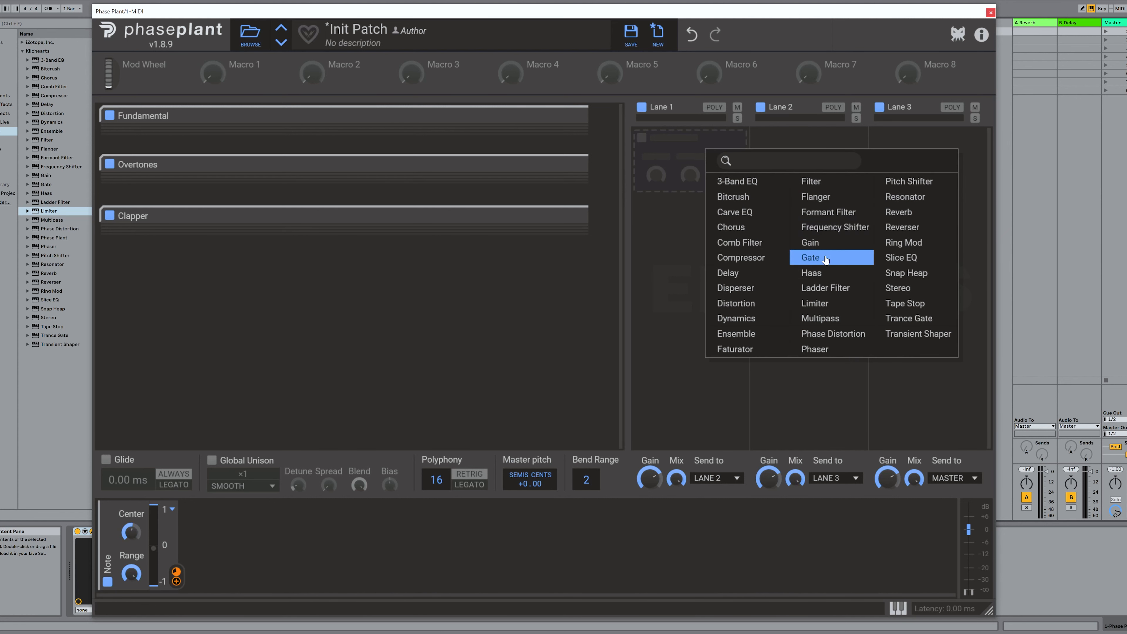
left_click(901, 275)
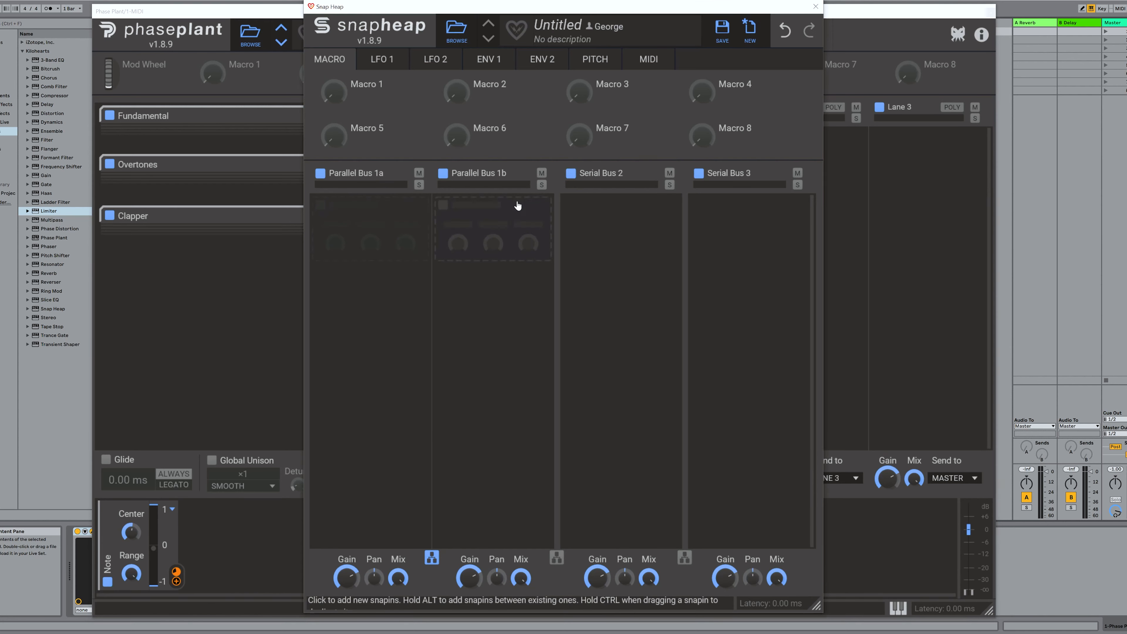
left_click(369, 219)
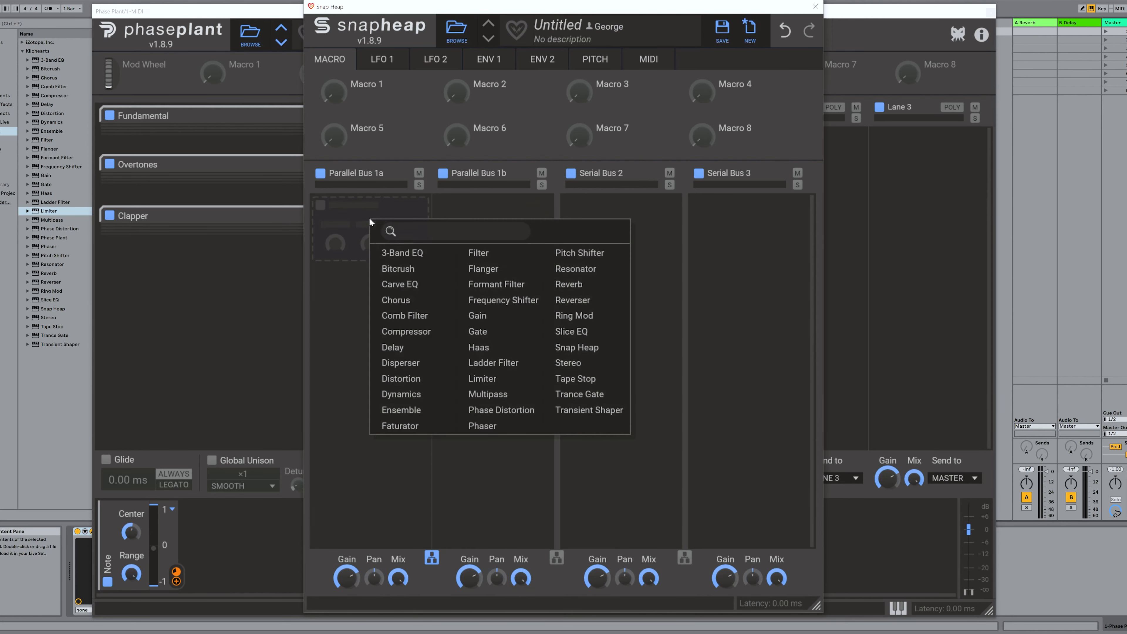
left_click(490, 267)
left_click(355, 280)
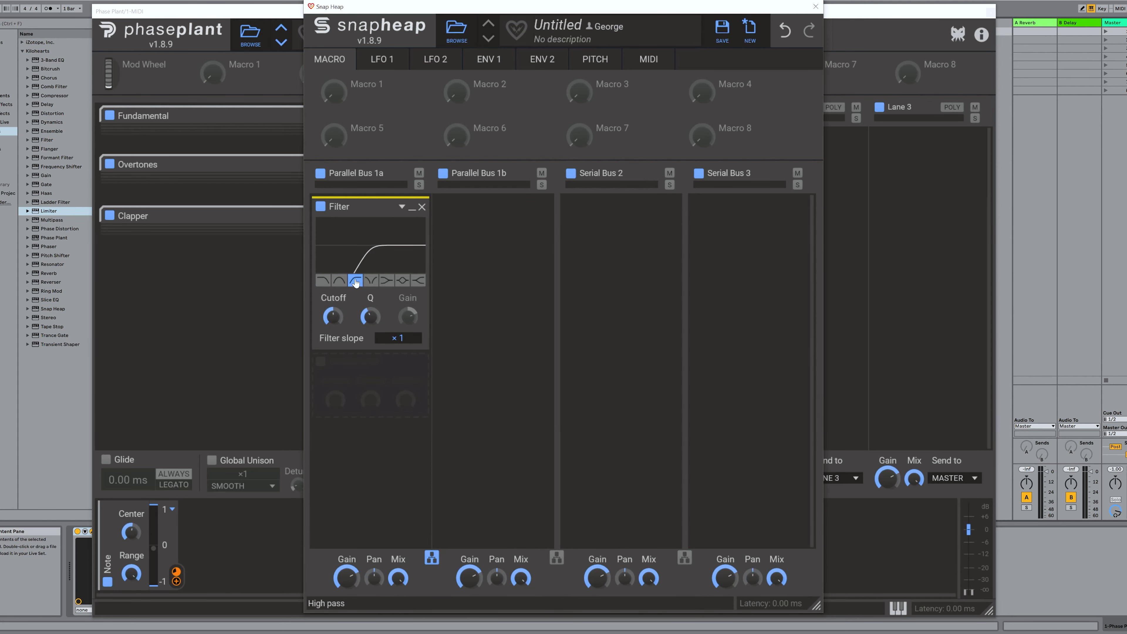
mouse_move(332, 318)
left_mouse_down()
mouse_move(369, 355)
mouse_move(329, 328)
mouse_move(329, 342)
mouse_move(328, 308)
left_mouse_up()
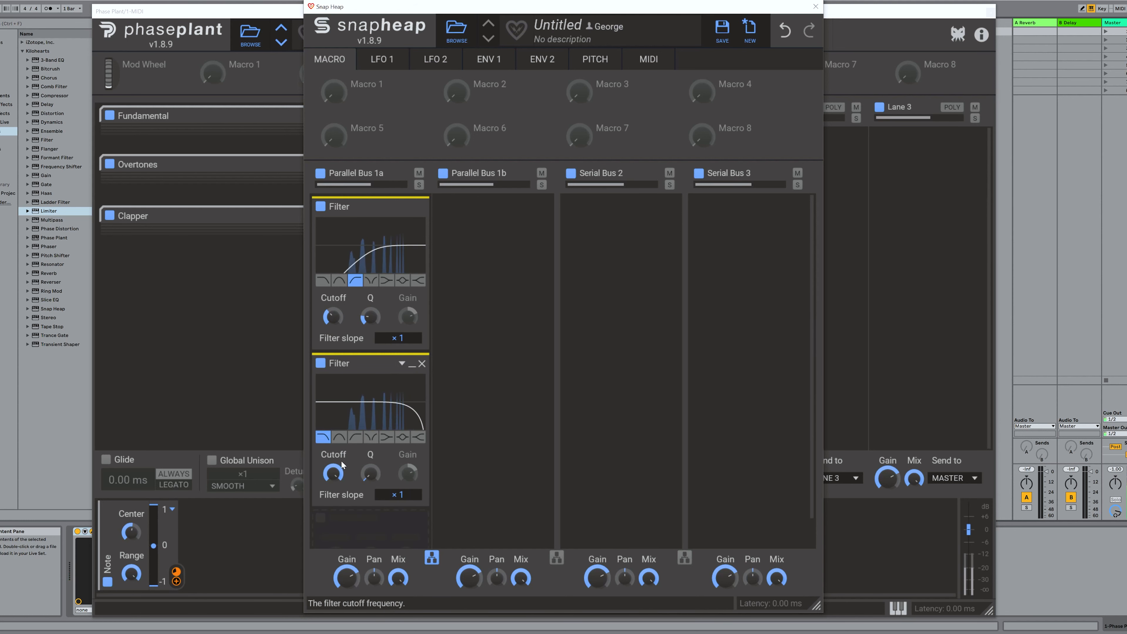
mouse_move(341, 461)
left_mouse_down()
mouse_move(341, 487)
mouse_move(332, 470)
left_mouse_up()
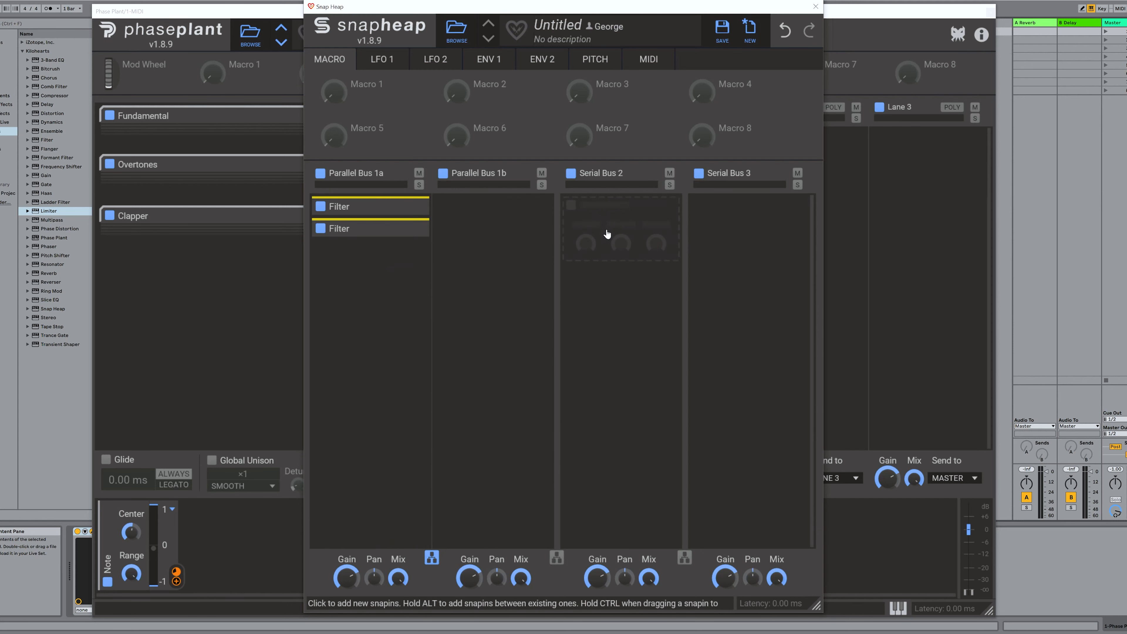
Add a Reverb to the Snap Heap's Serial Bus 2 and adjust its decay, size, mix and dampening.
left_click(617, 217)
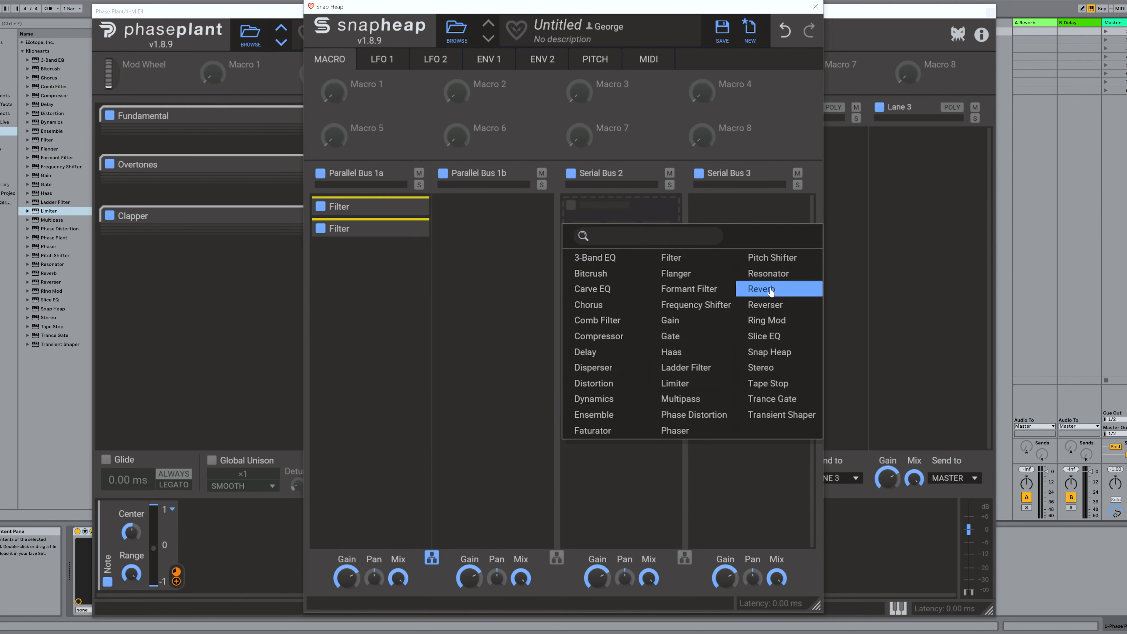
left_click(761, 289)
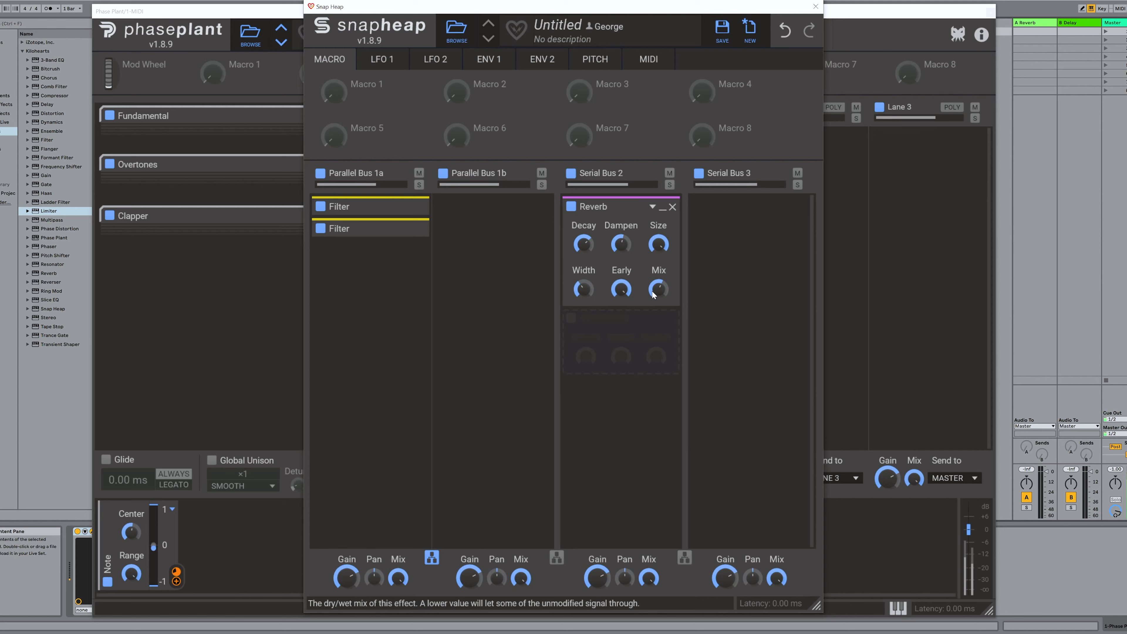
left_click(620, 247)
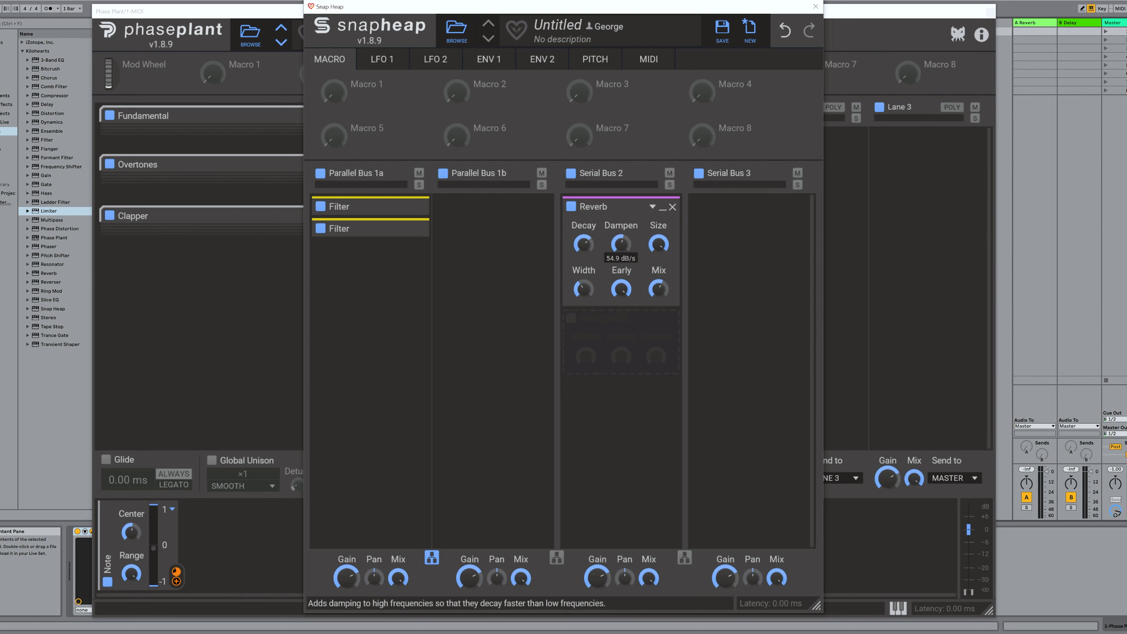
left_click_drag(620, 248, 620, 248)
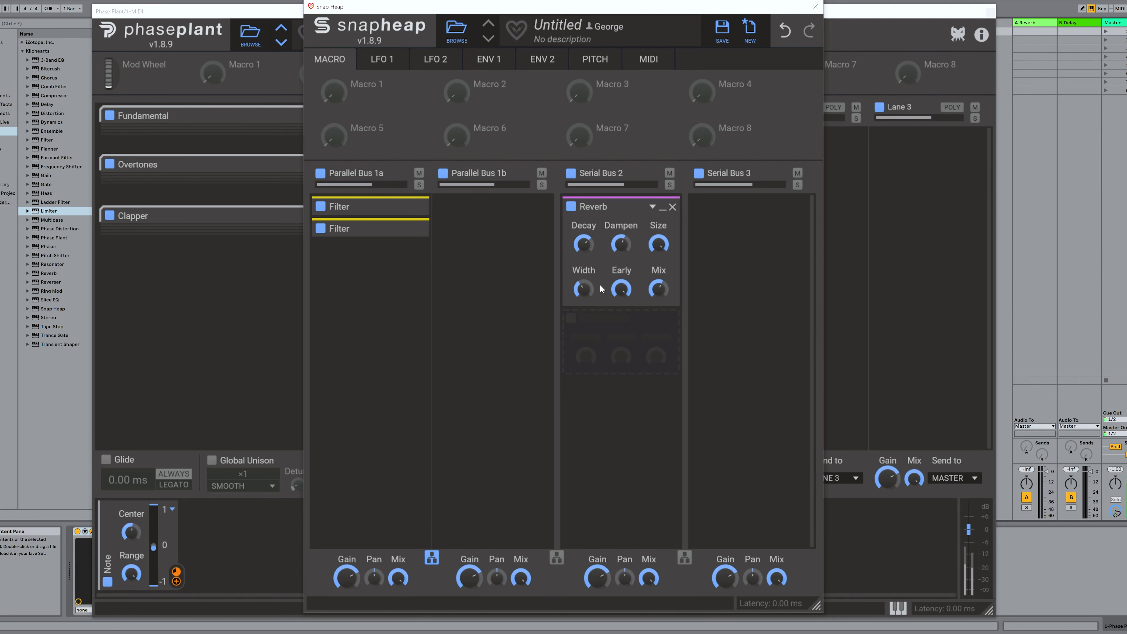
Name the Snap Heap's first macro Distance, assign it to both filters' cutoffs and turn it up to full.
left_click(374, 254)
left_click(363, 260)
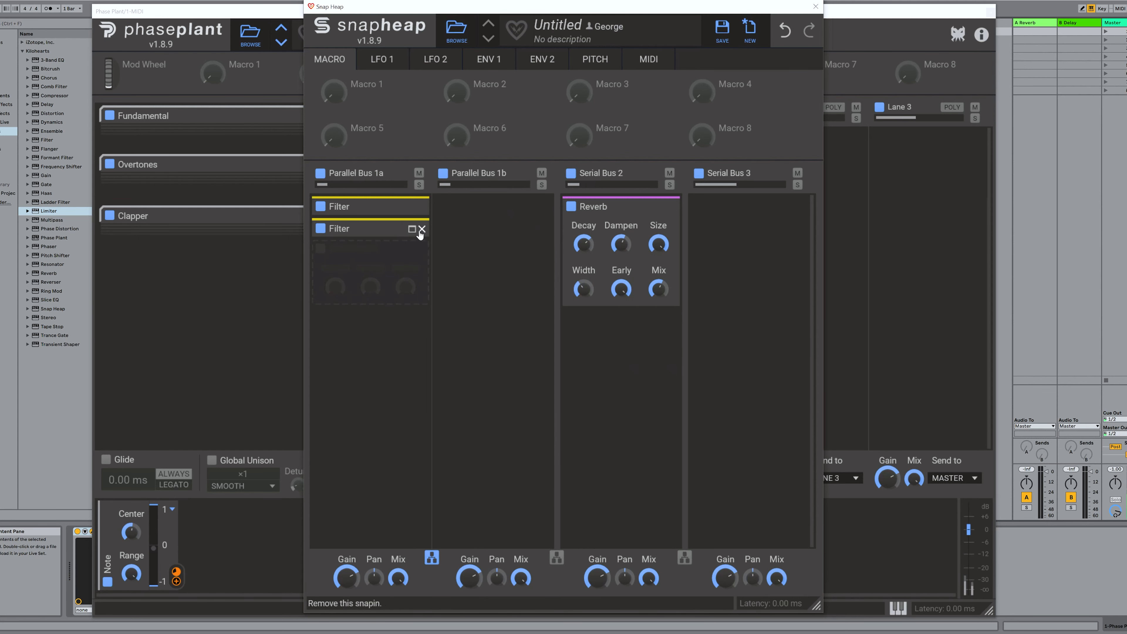
left_click(412, 230)
left_click(409, 216)
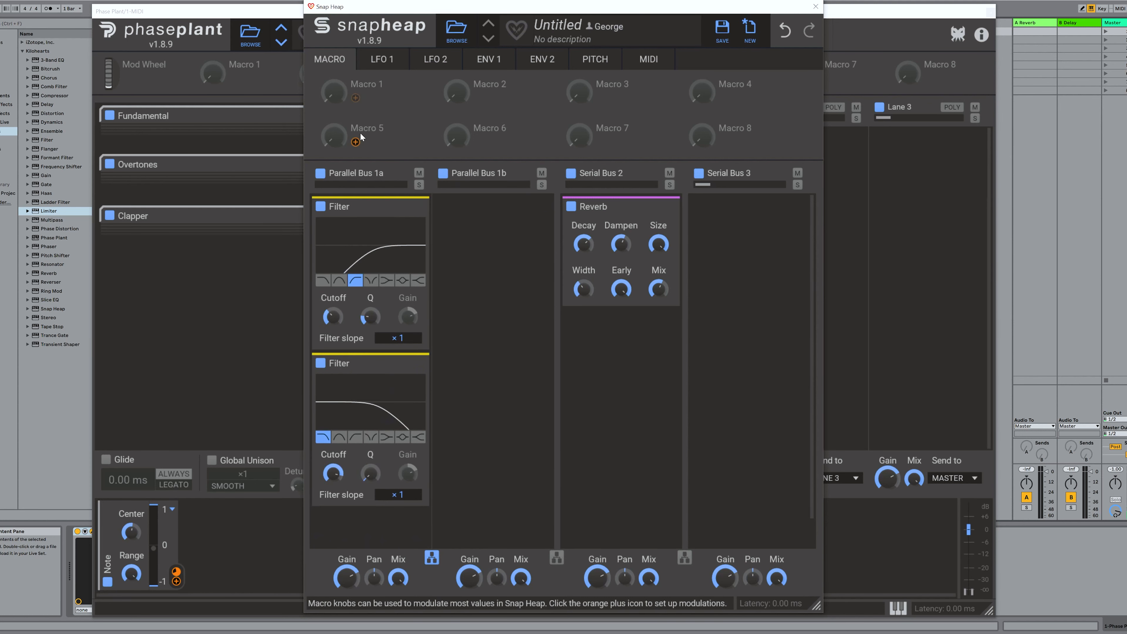
left_click(356, 98)
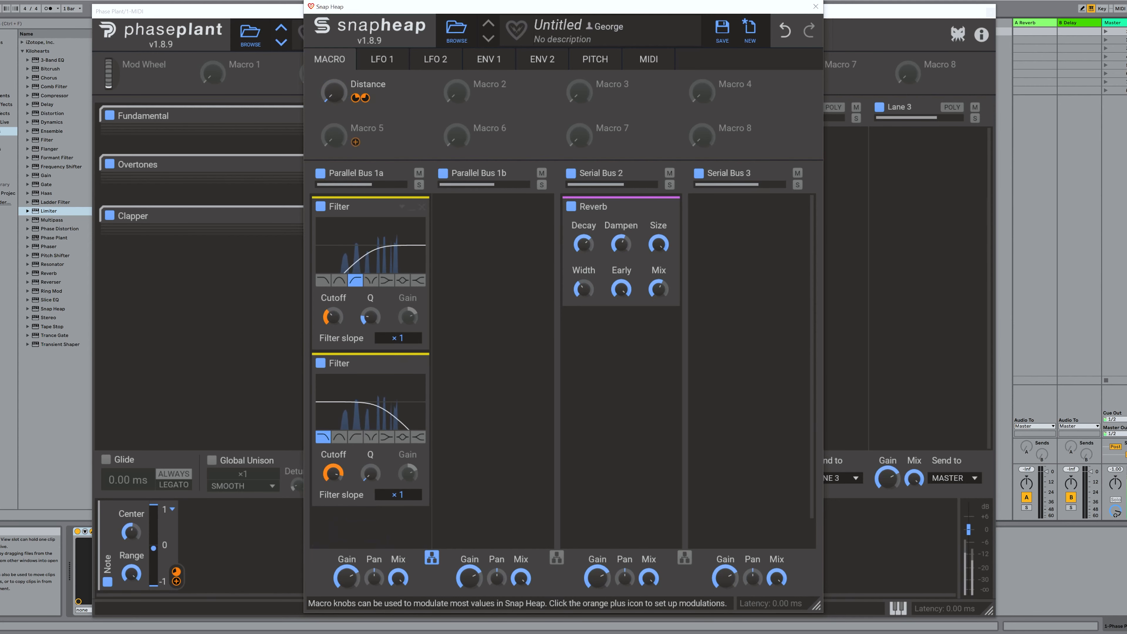
left_click_drag(334, 93, 339, 91)
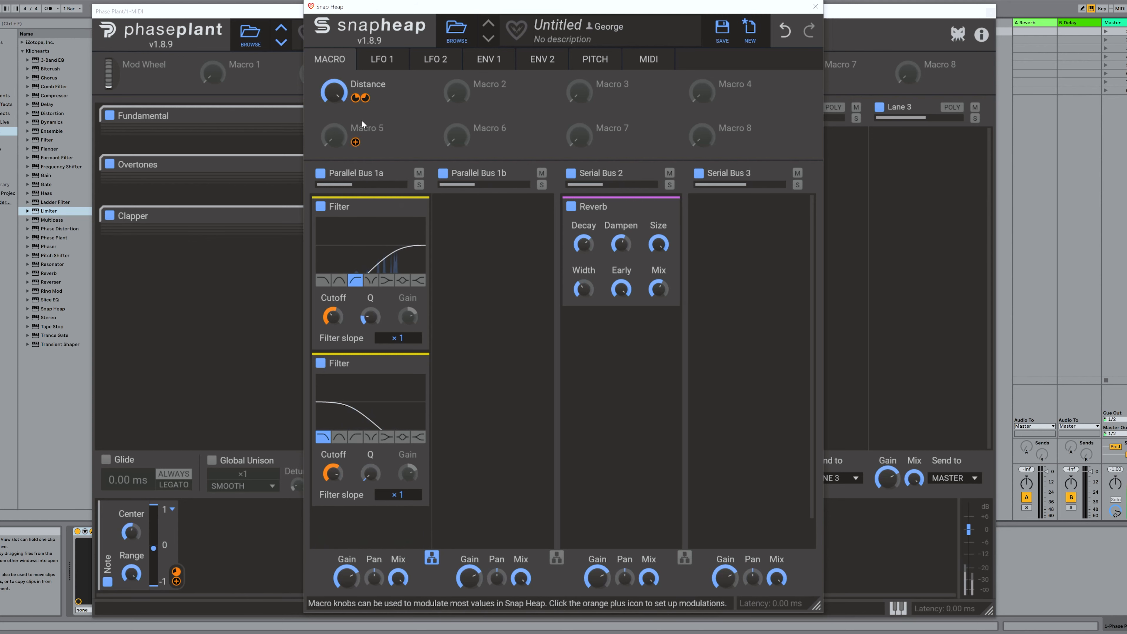
Assign the Snap Heap's Distance macro to the Reverb's mix and sweep the macro between zero and full.
left_click(373, 98)
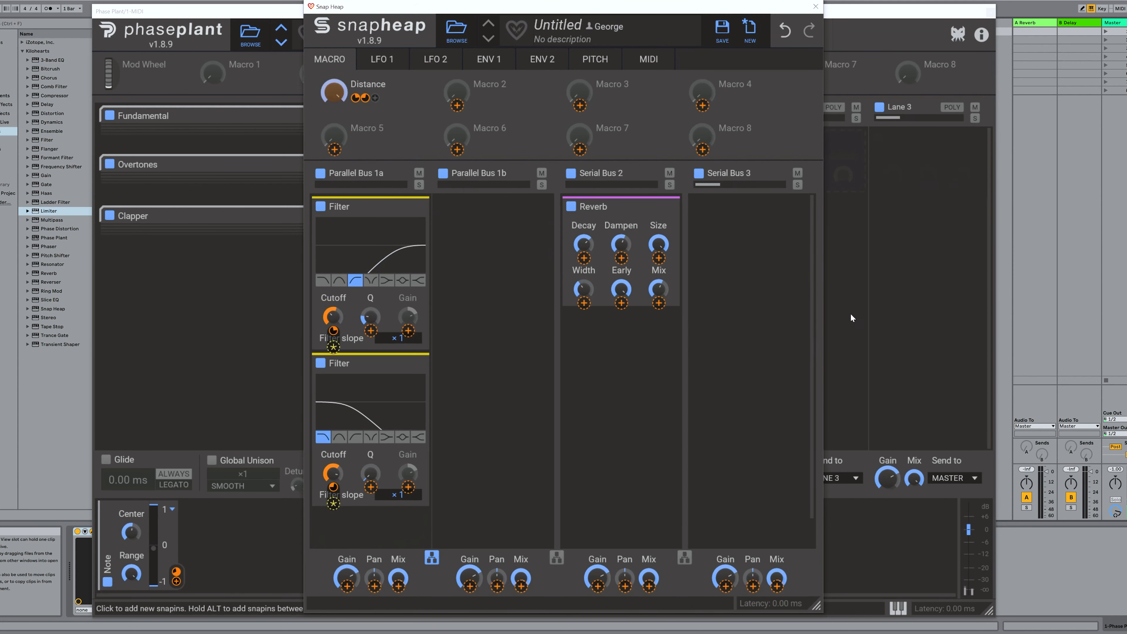
left_click(658, 303)
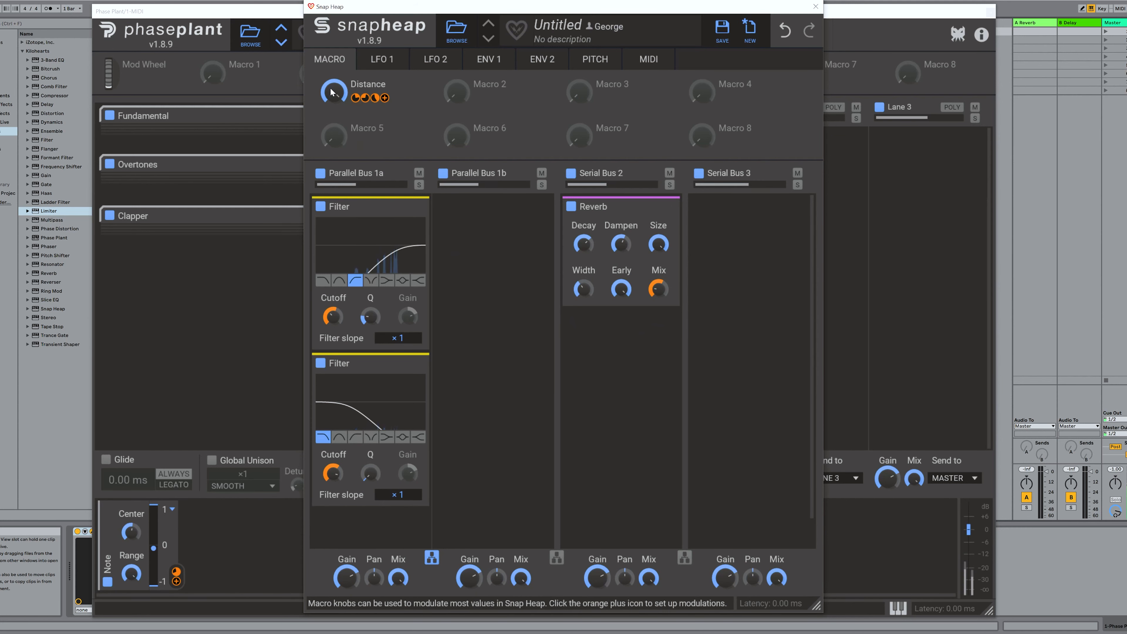
scroll(331, 93, "down", 3)
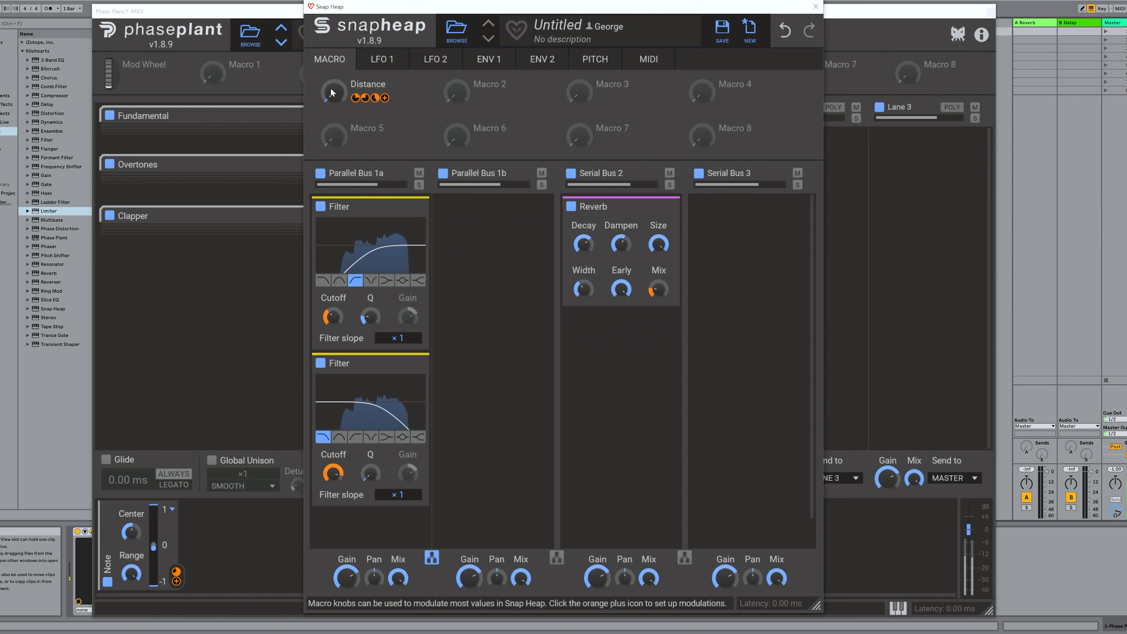
left_click_drag(340, 90, 332, 49)
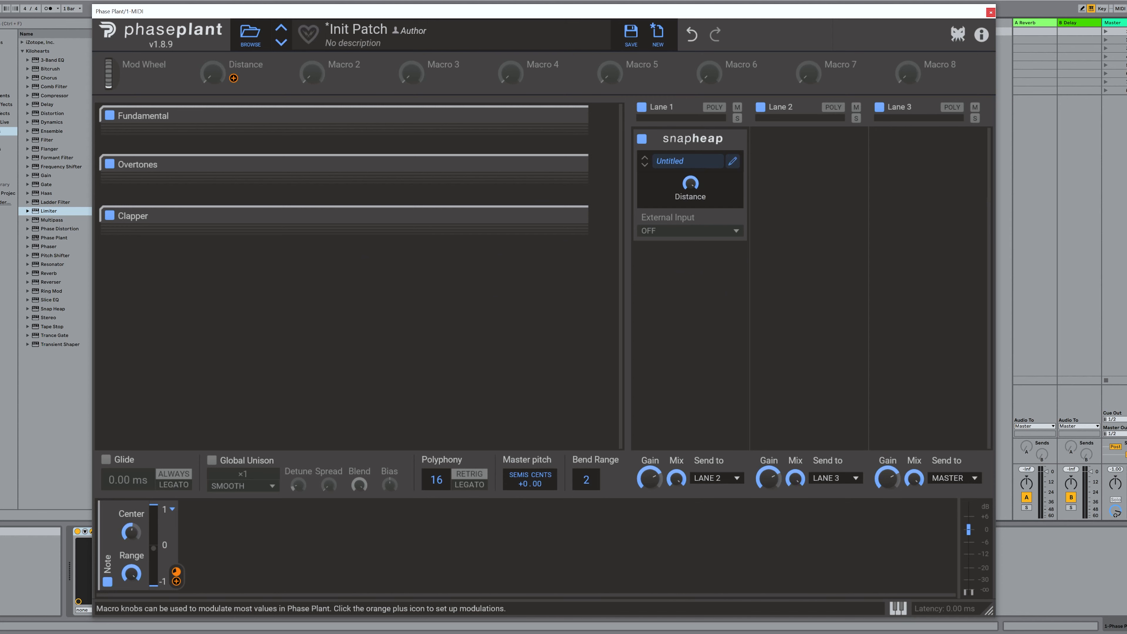
Assign the patch's main Distance macro to the Snap Heap's Distance control at 100 % and turn it up to full.
left_click_drag(233, 79, 692, 198)
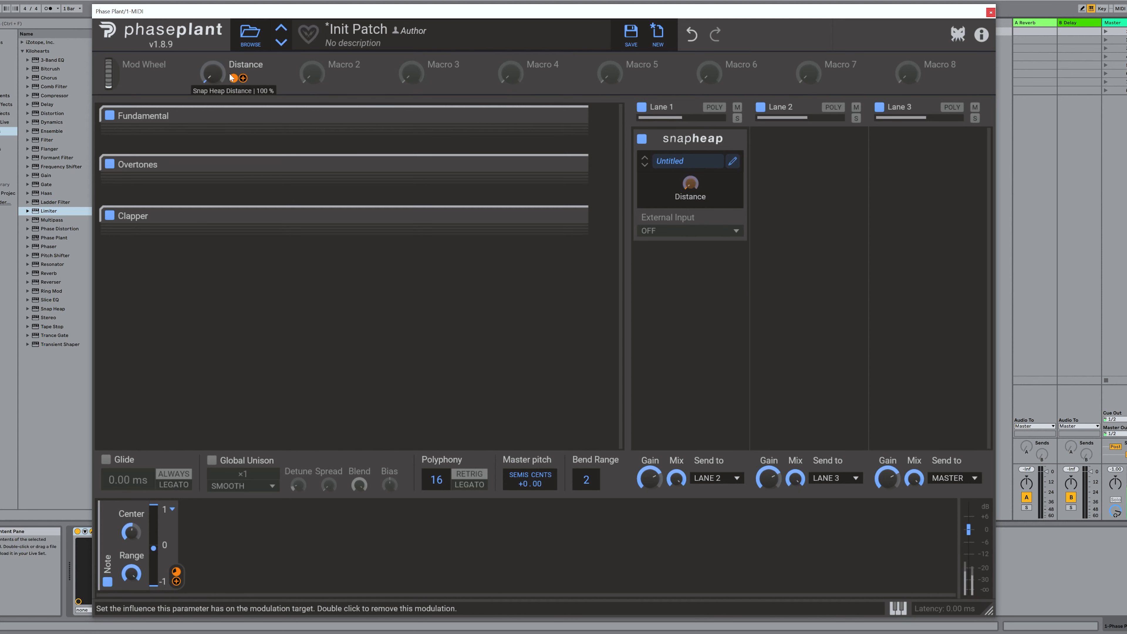
left_click_drag(216, 71, 216, 18)
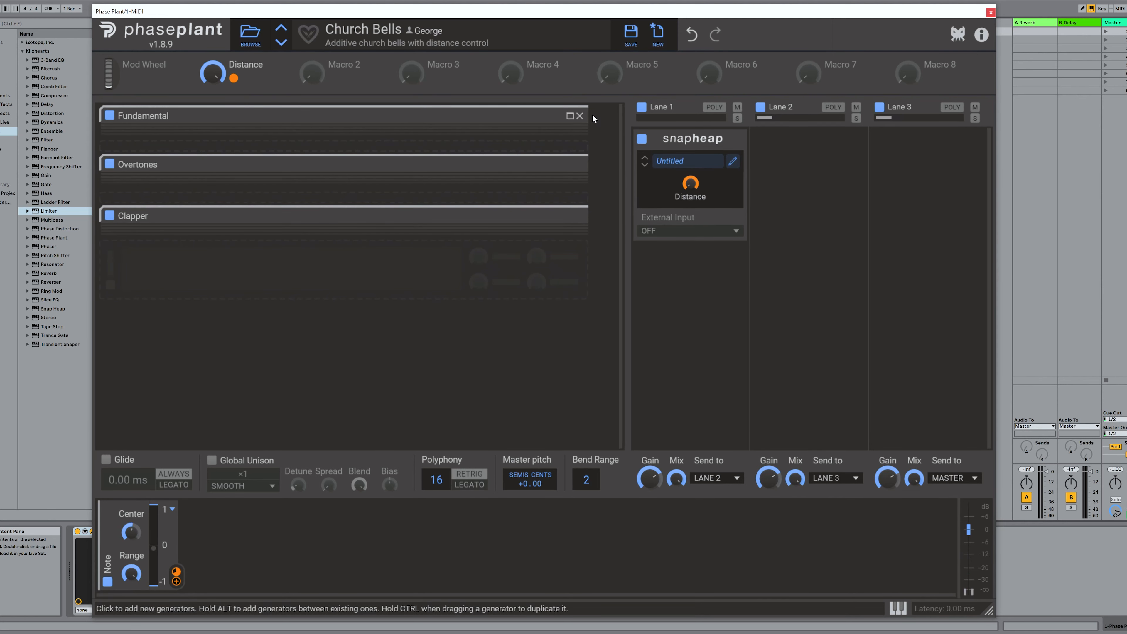
Expand the Fundamental group and add a sine LFO modulator with a rate of 3.44 Hz and a depth of about 24 %.
left_click(554, 116)
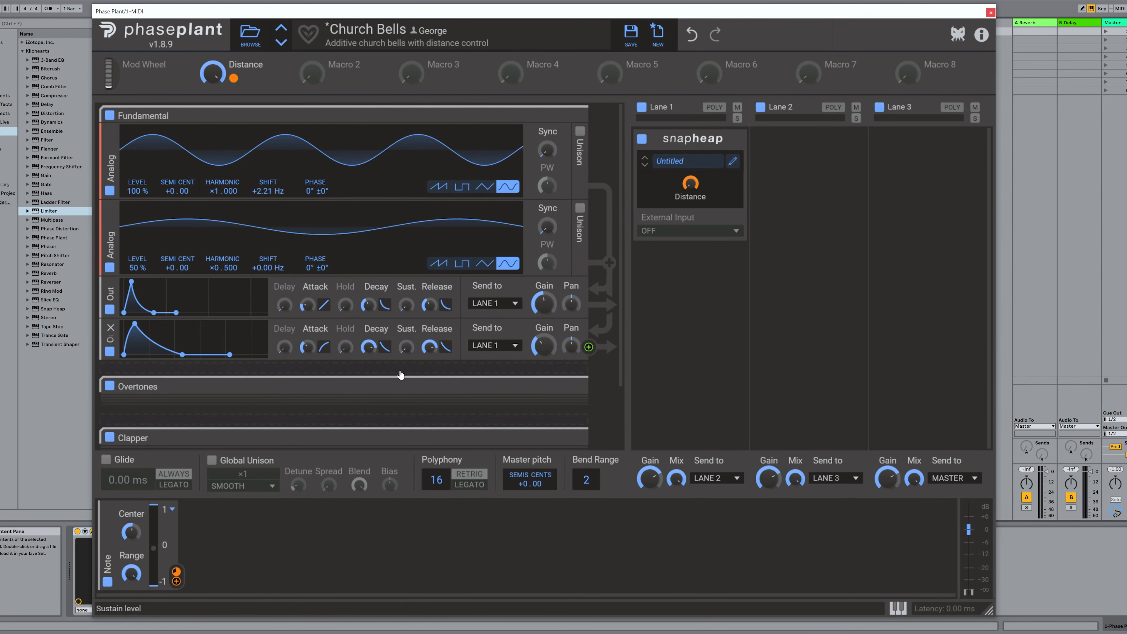
left_click(233, 547)
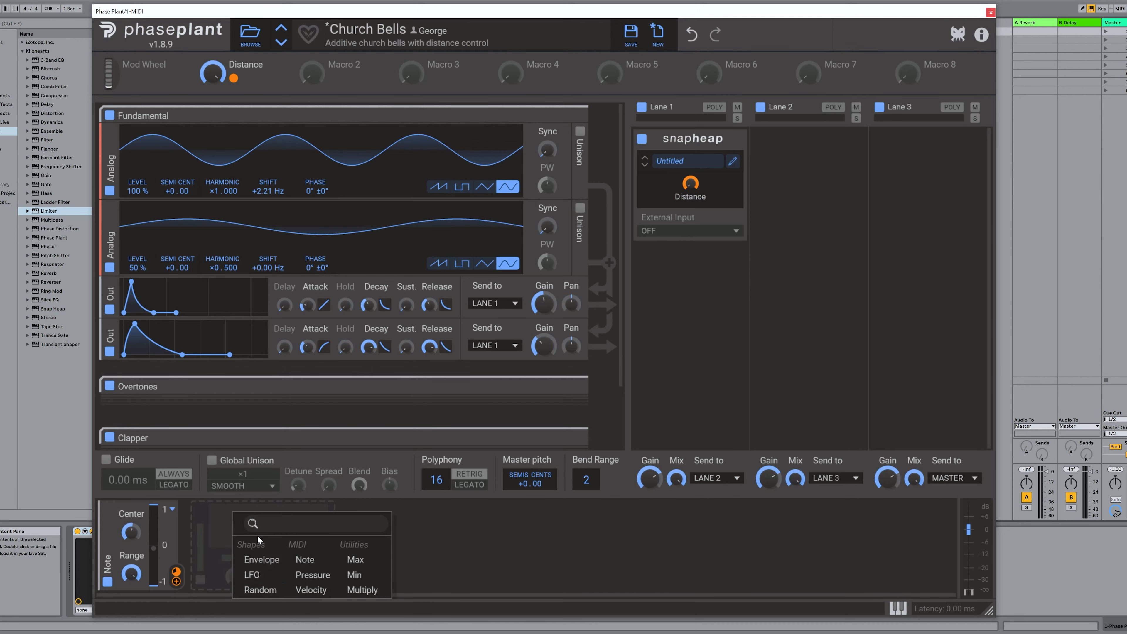
left_click(251, 575)
left_click_drag(230, 564, 231, 545)
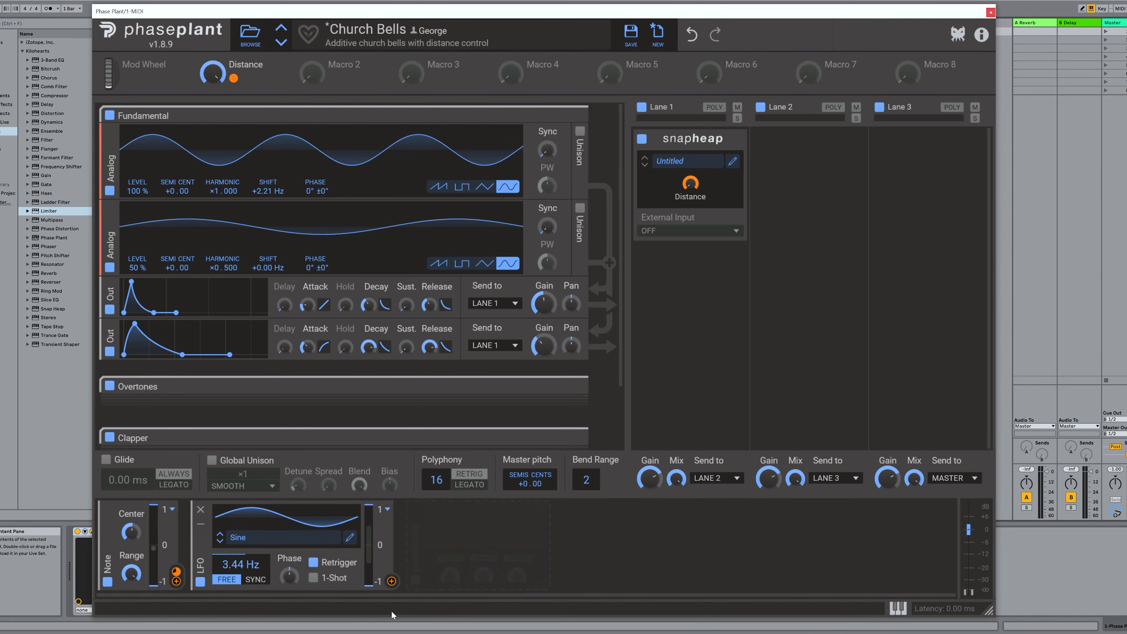
left_click_drag(370, 506, 370, 539)
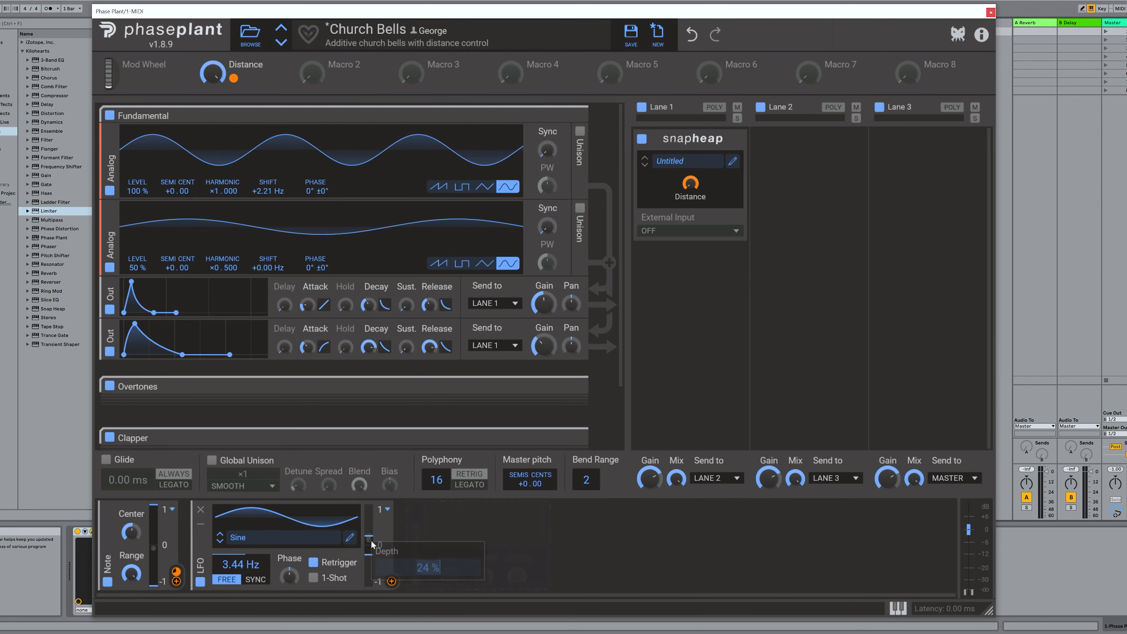
Assign the LFO to the second Fundamental Output's gain and the first oscillator's phase, and raise the phase modulation amount.
left_click_drag(391, 580, 541, 366)
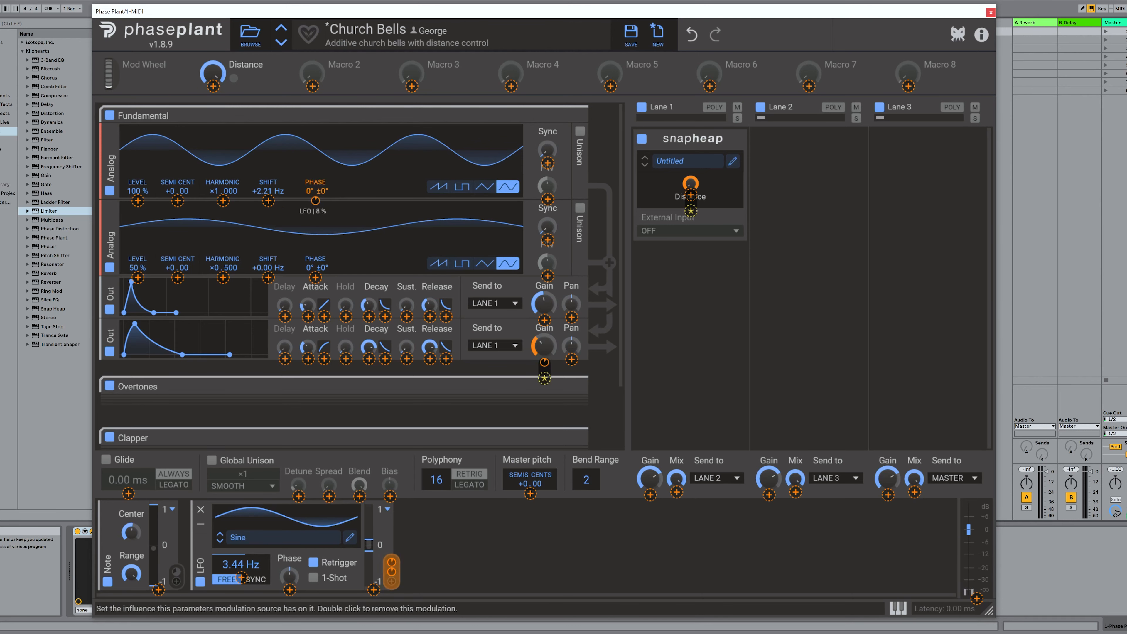
left_click_drag(316, 203, 314, 182)
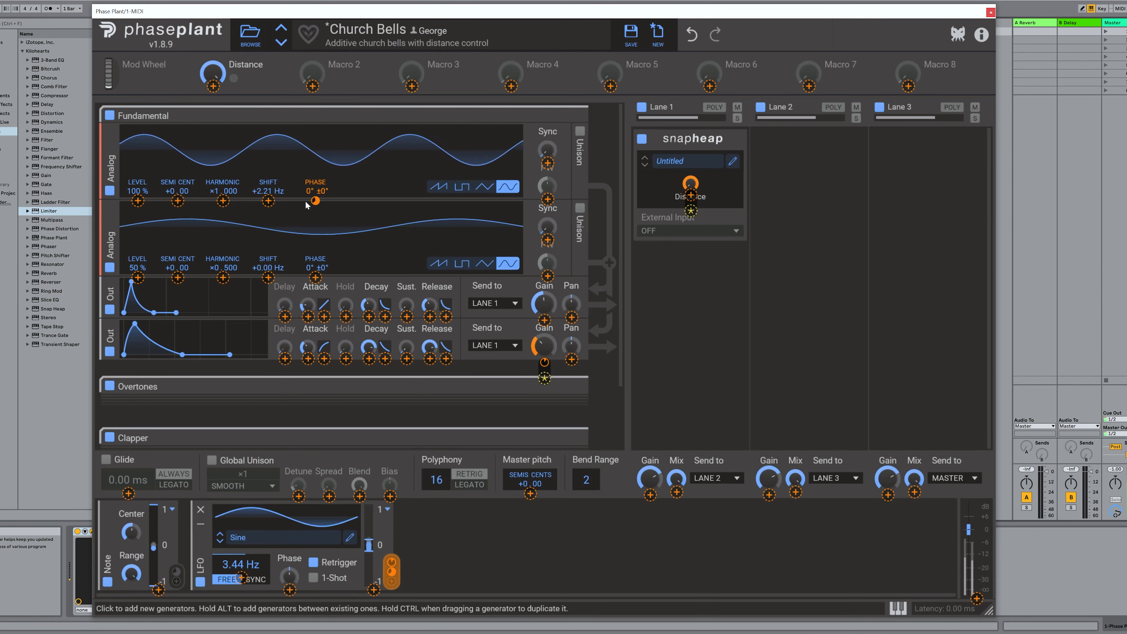
mouse_move(319, 205)
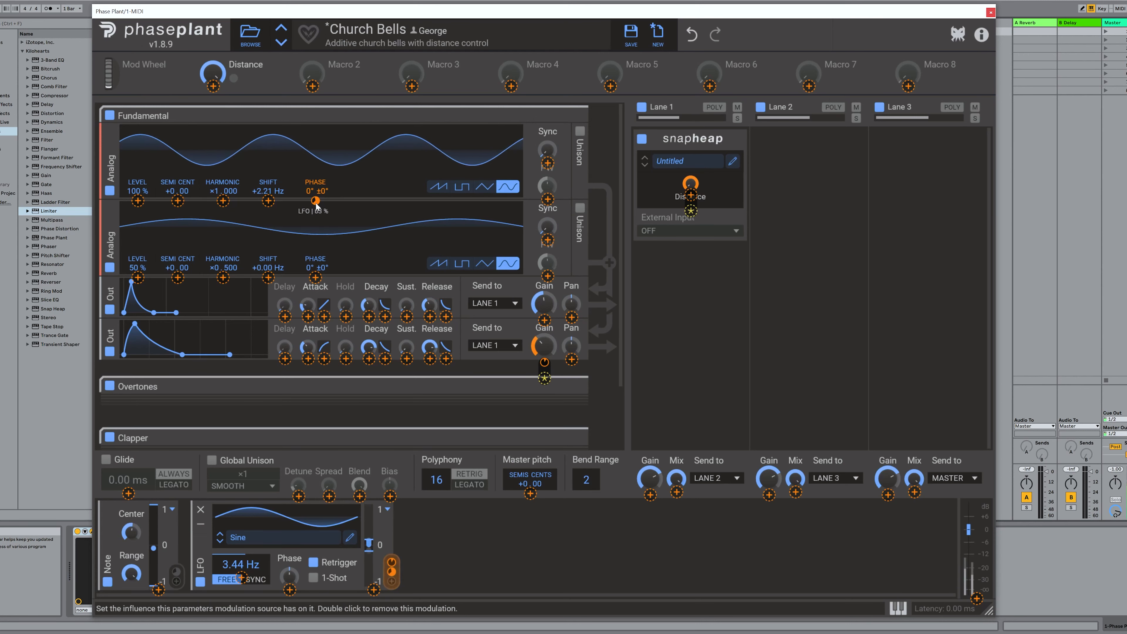
left_click(424, 539)
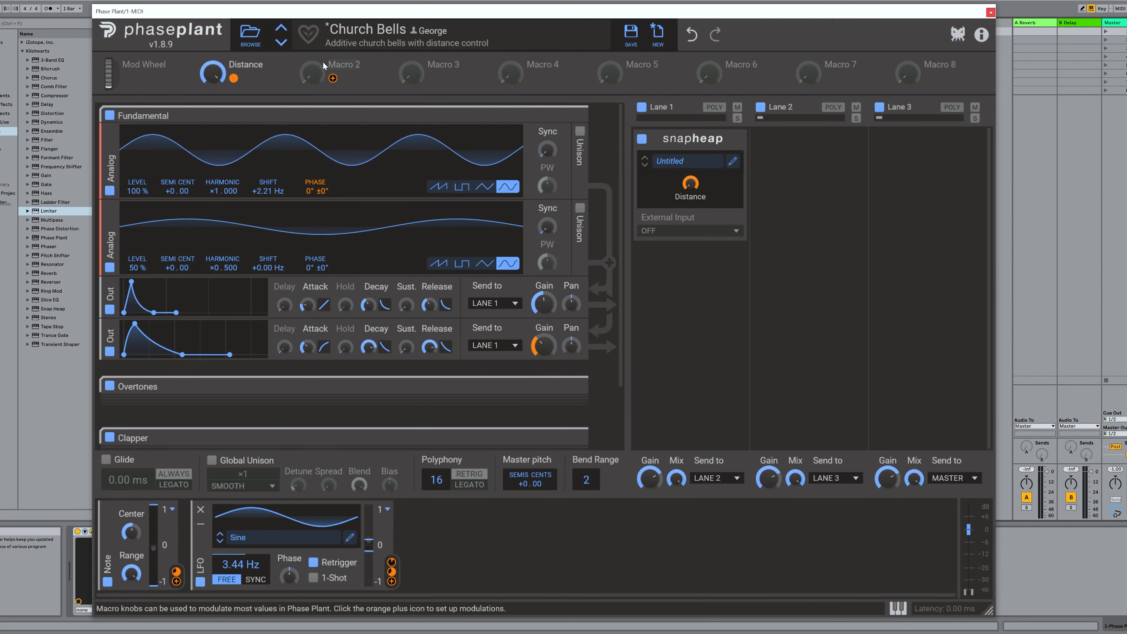
Name Macro 2 Wobbly and assign it to the LFO's depth with an amount of about 20 %.
type("Wobbly")
key("Return")
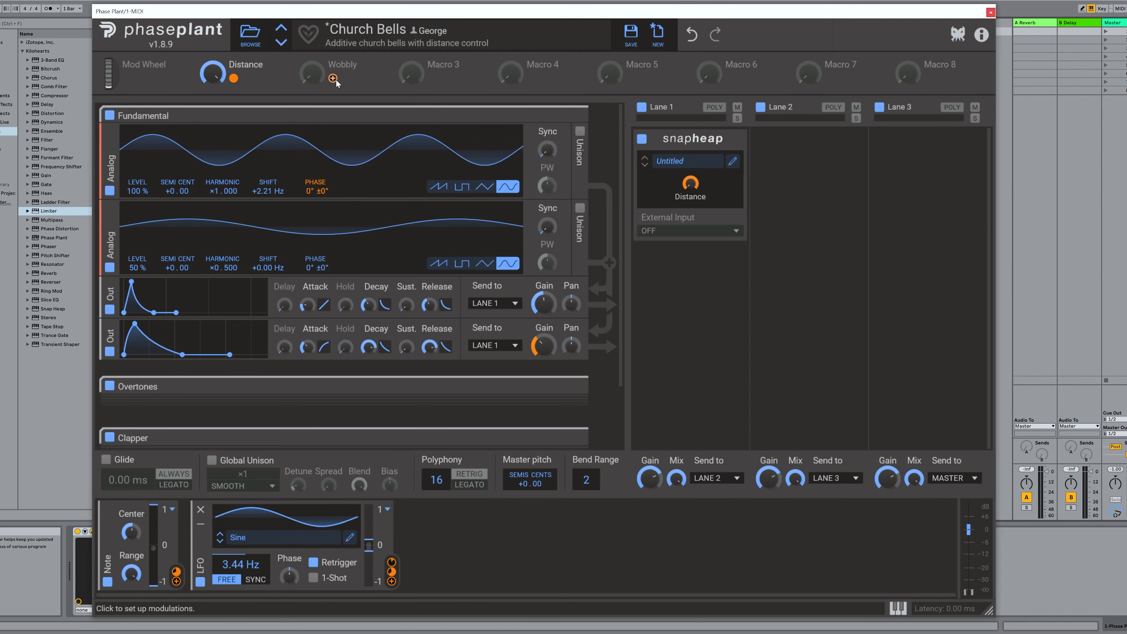
left_click(332, 79)
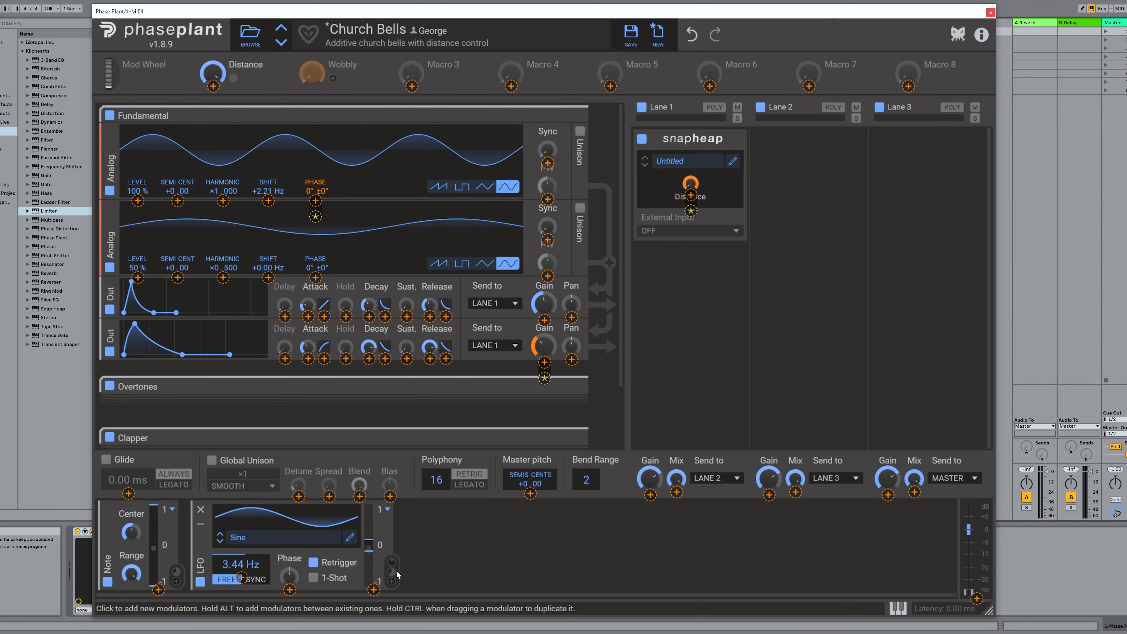
left_click(373, 590)
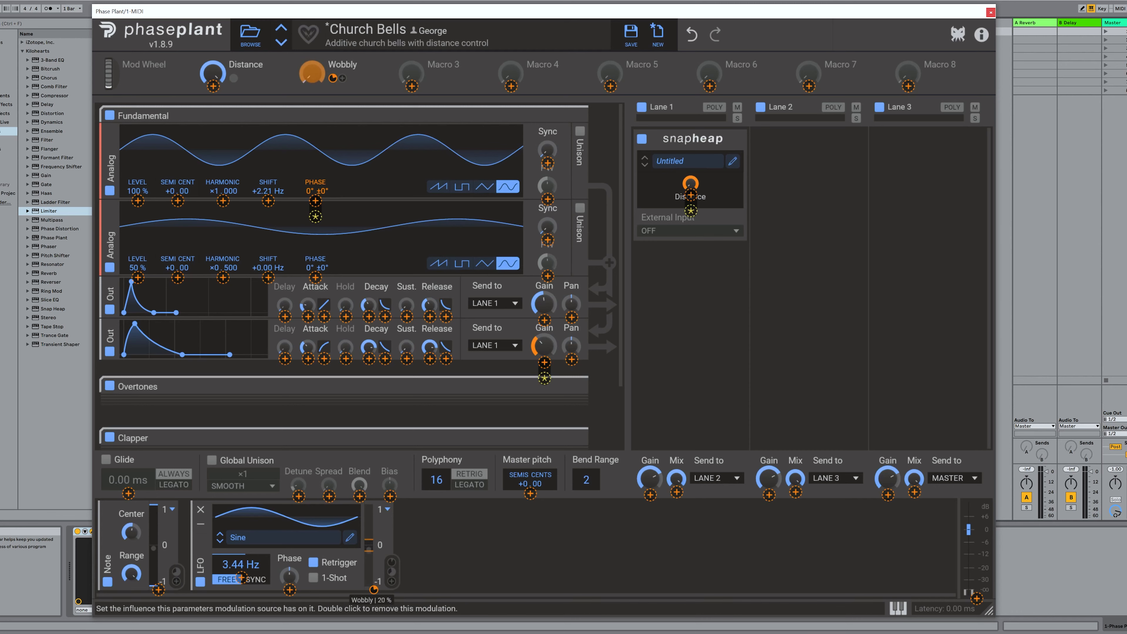
left_click_drag(374, 590, 374, 597)
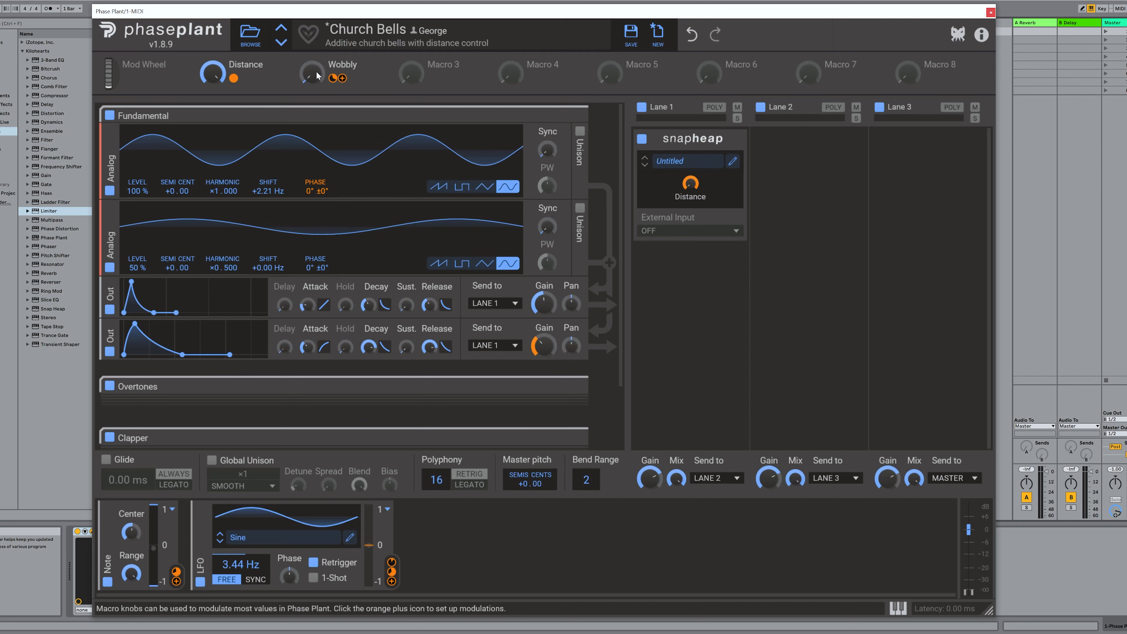
Audition the Wobbly macro at zero and near full, and leave it turned up.
left_click_drag(316, 75, 317, 35)
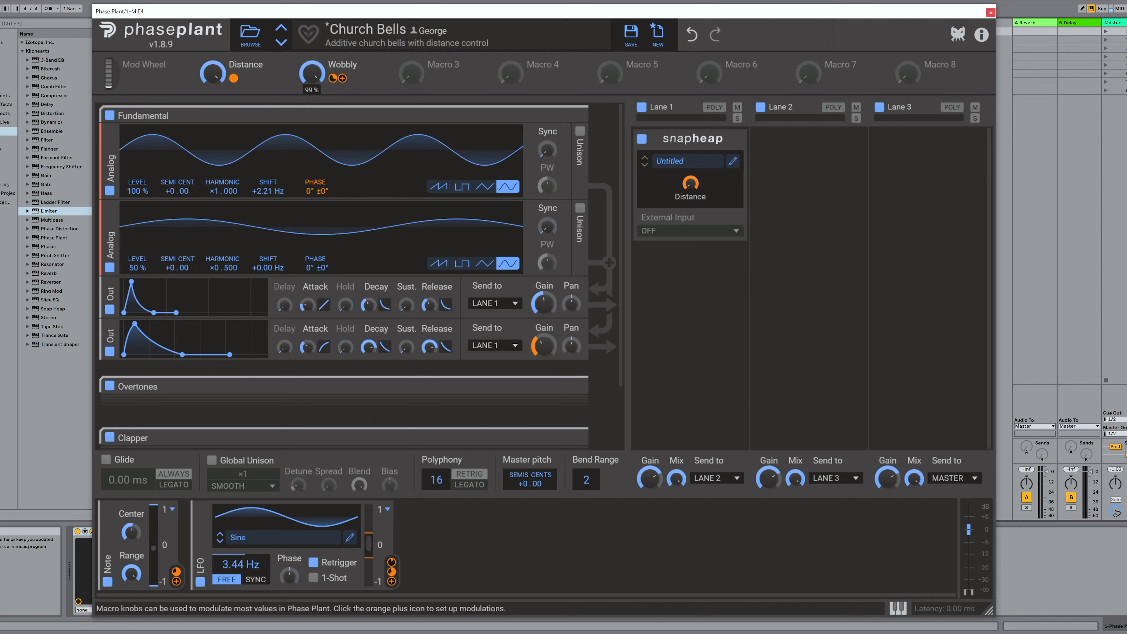
double_click(313, 74)
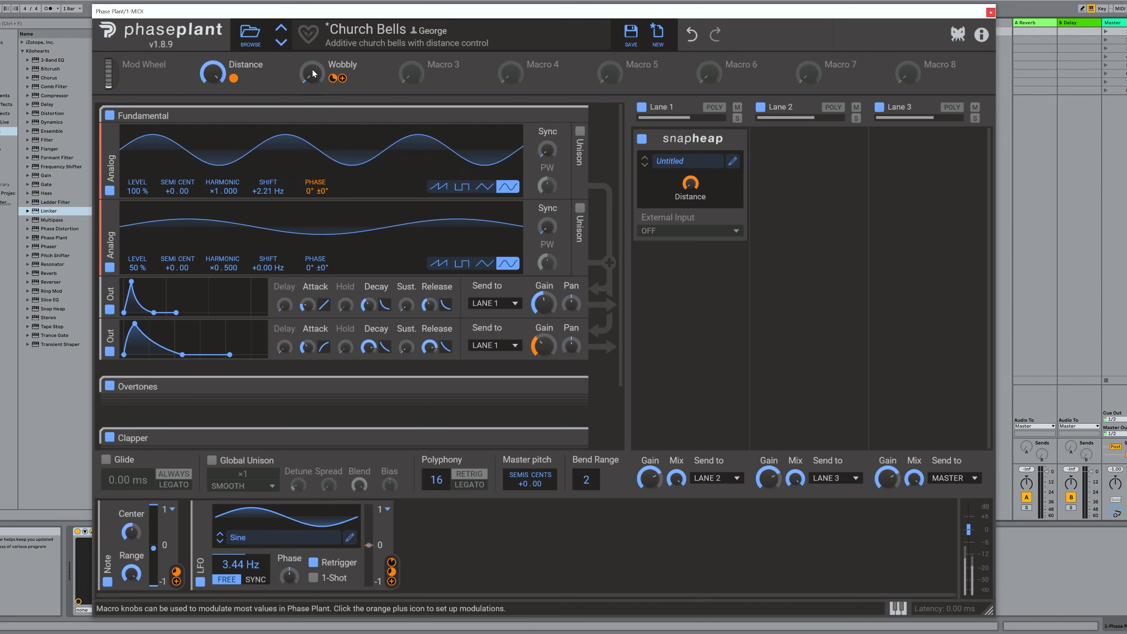
left_click_drag(313, 76, 312, 35)
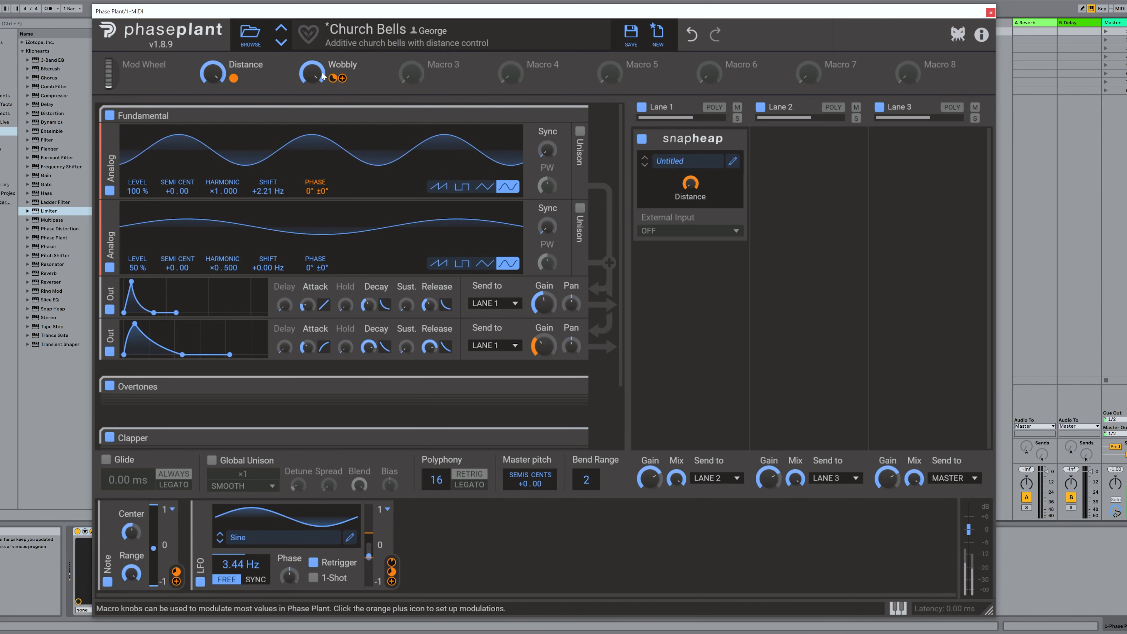
Adjust the sine LFO's depth and audition the Wobbly macro at zero, leaving it turned up near full.
left_click_drag(377, 577, 366, 552)
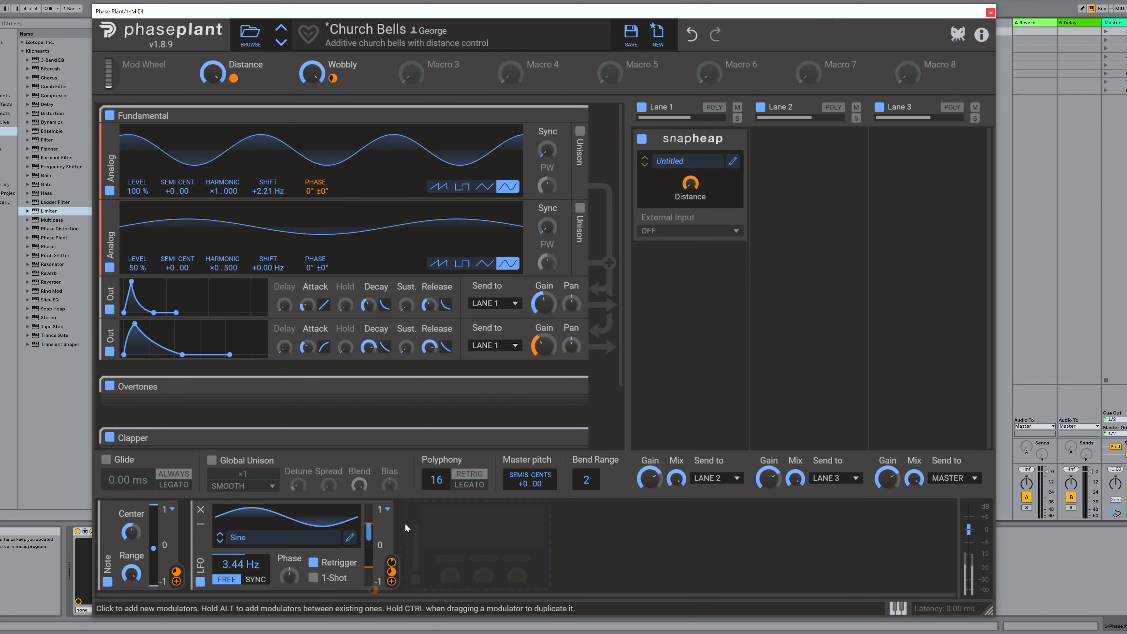
left_click_drag(315, 68, 315, 102)
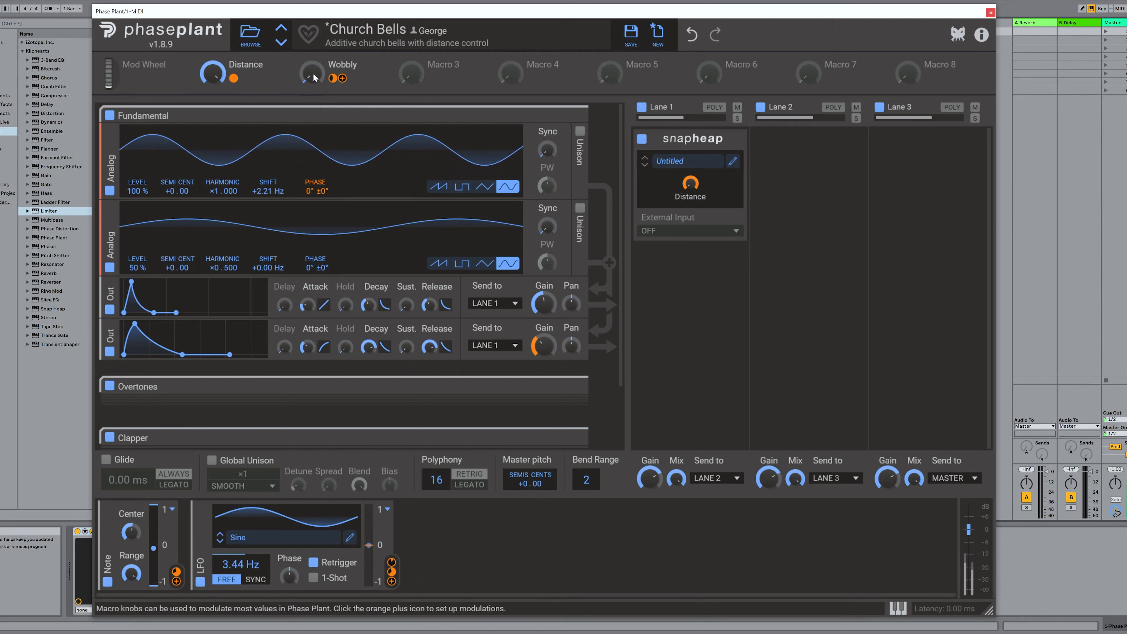
left_click_drag(312, 73, 312, 40)
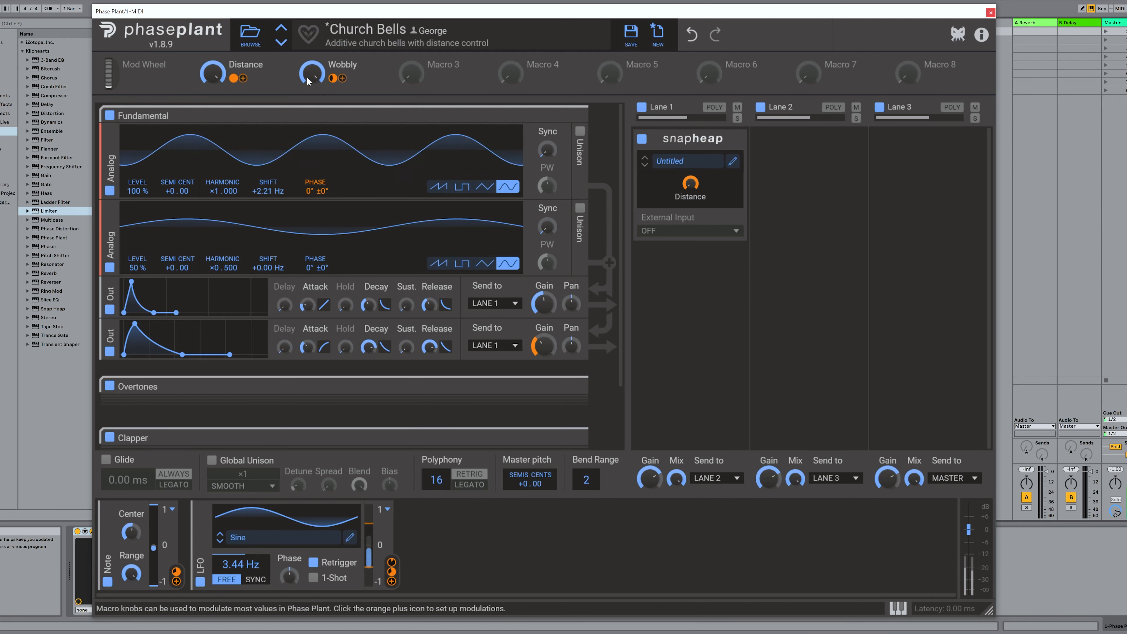
Save the preset as Church Bells in the Jul folder, and load the factory Init Patch.
left_click(642, 35)
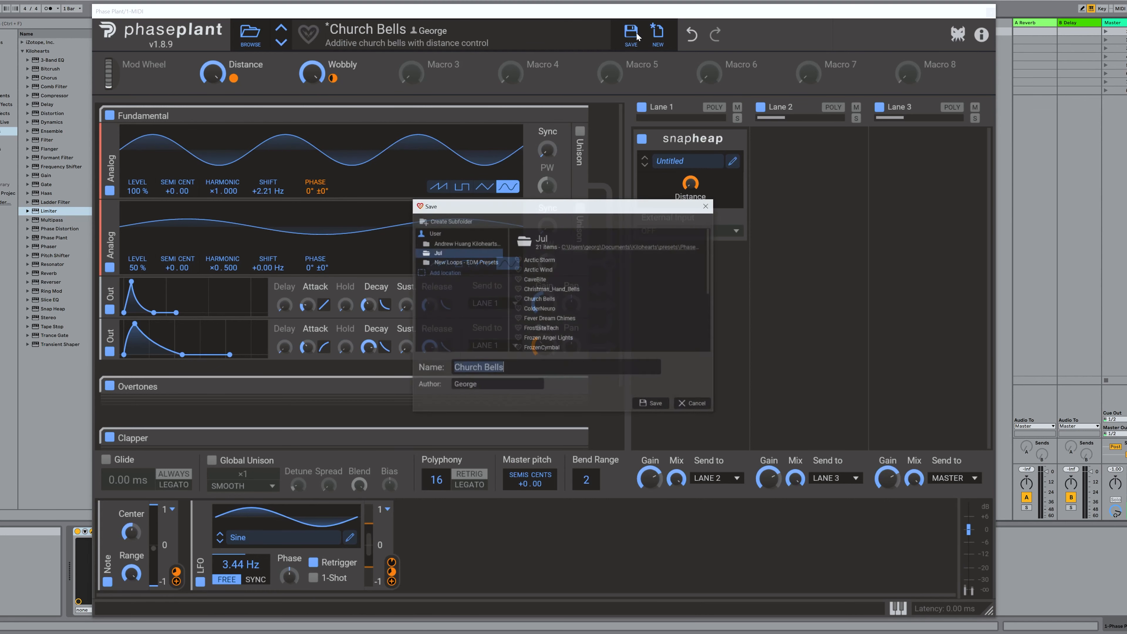
left_click(656, 405)
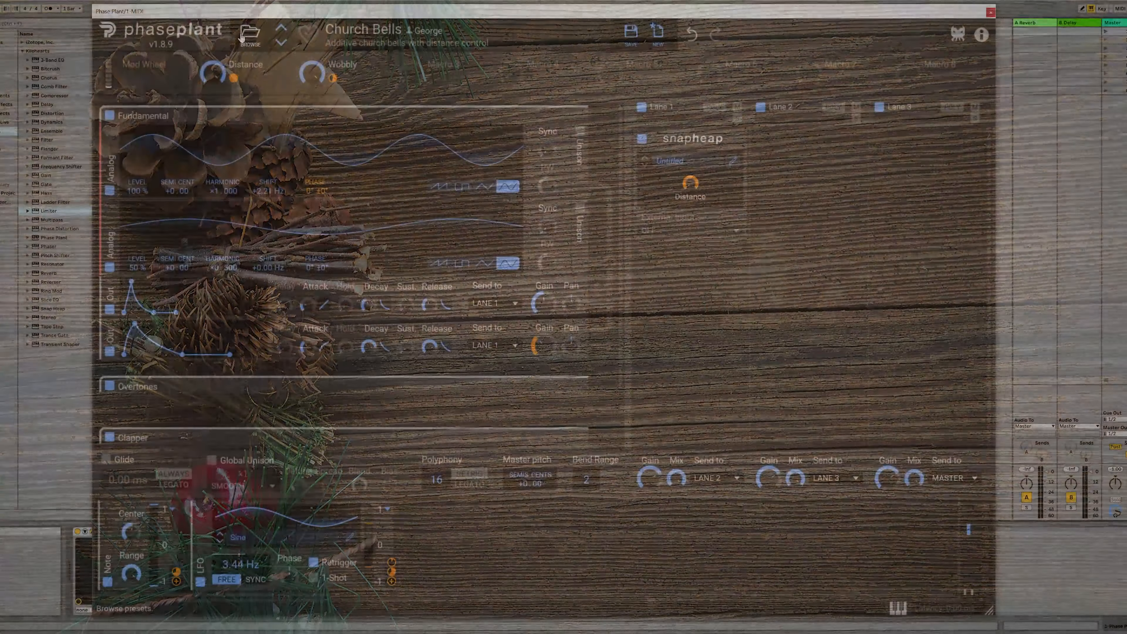
left_click(242, 35)
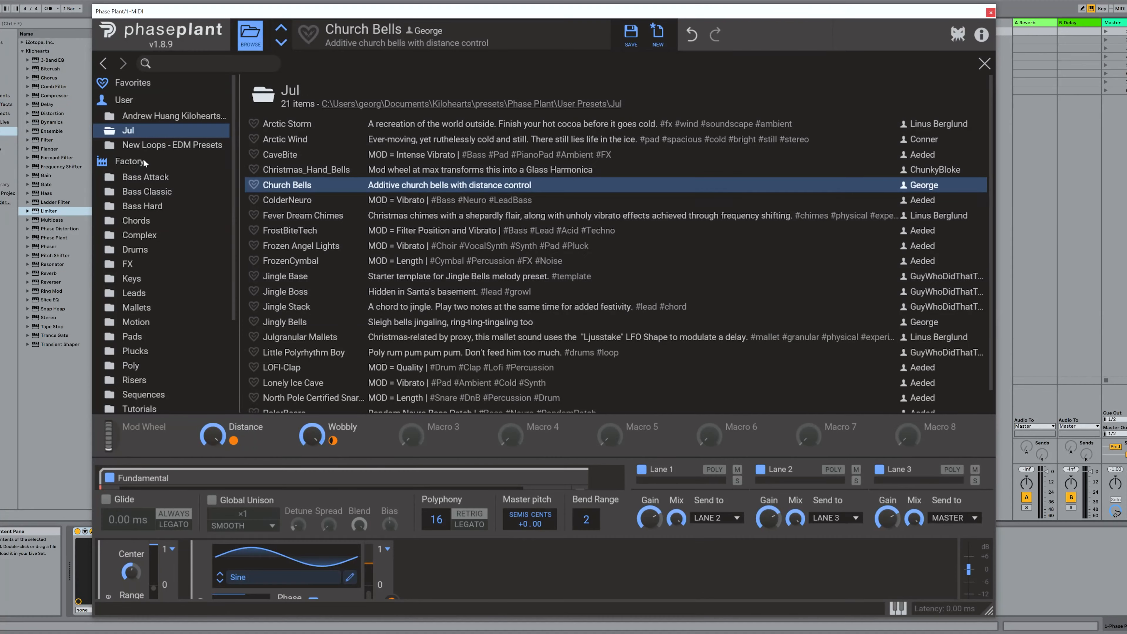
left_click(138, 162)
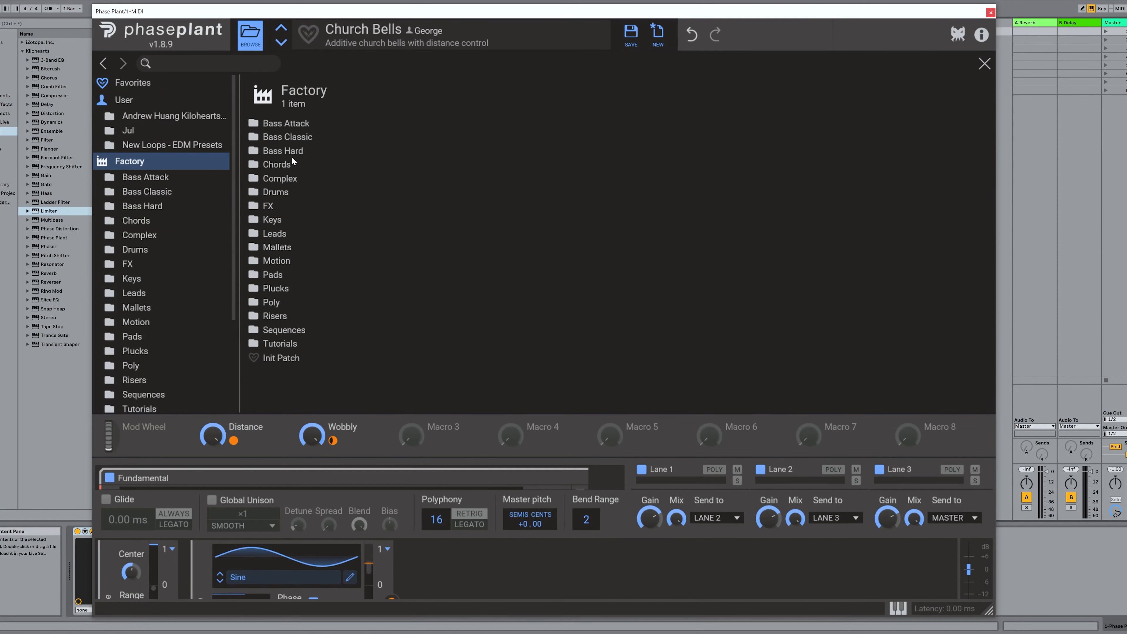
double_click(286, 358)
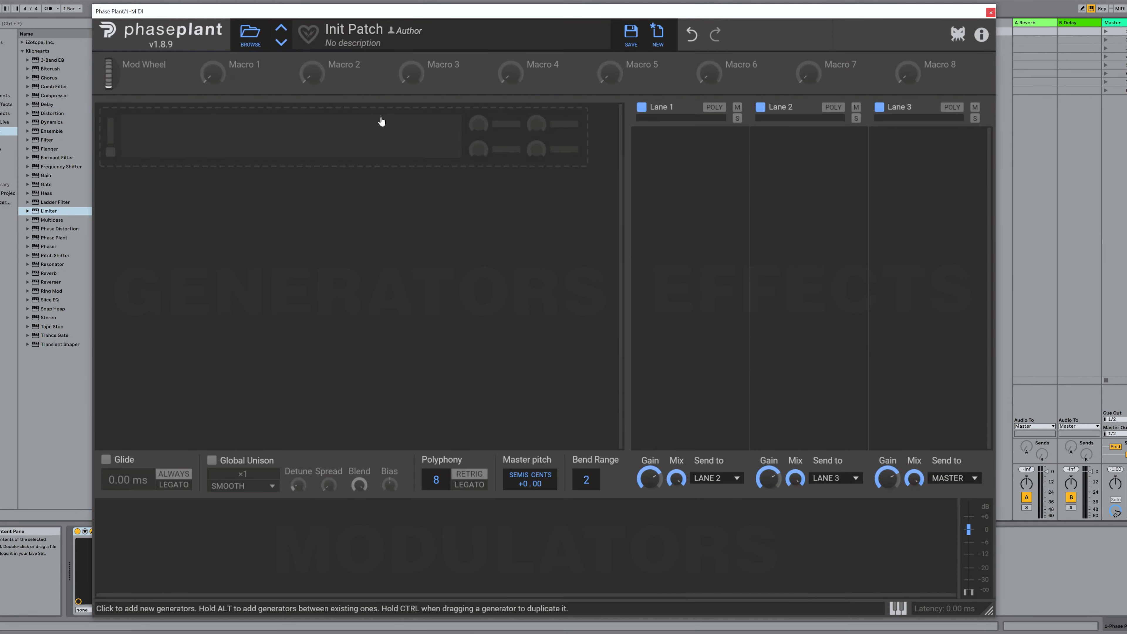
Add a Noise generator and shape its Output envelope with a short decay and no sustain.
left_click(255, 145)
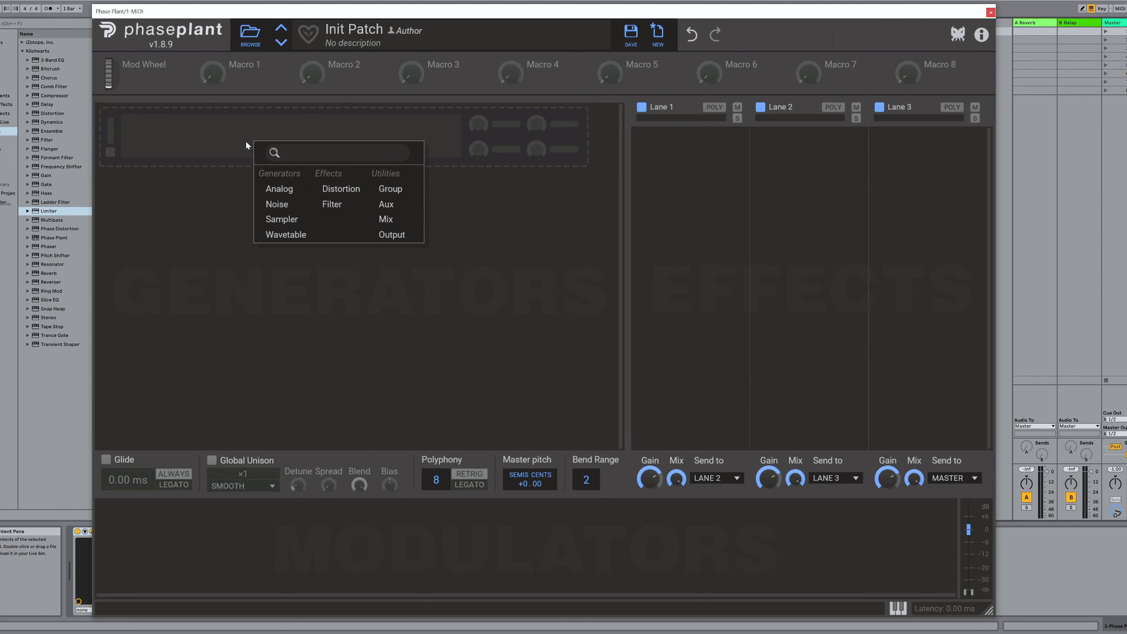
left_click(287, 204)
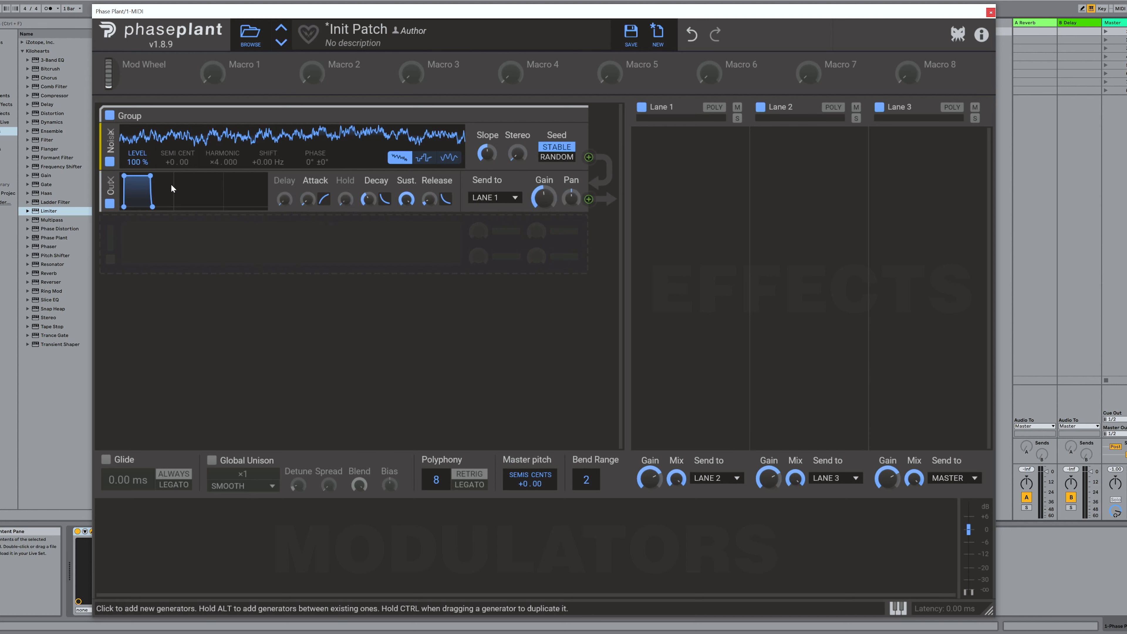
left_click_drag(369, 199, 368, 246)
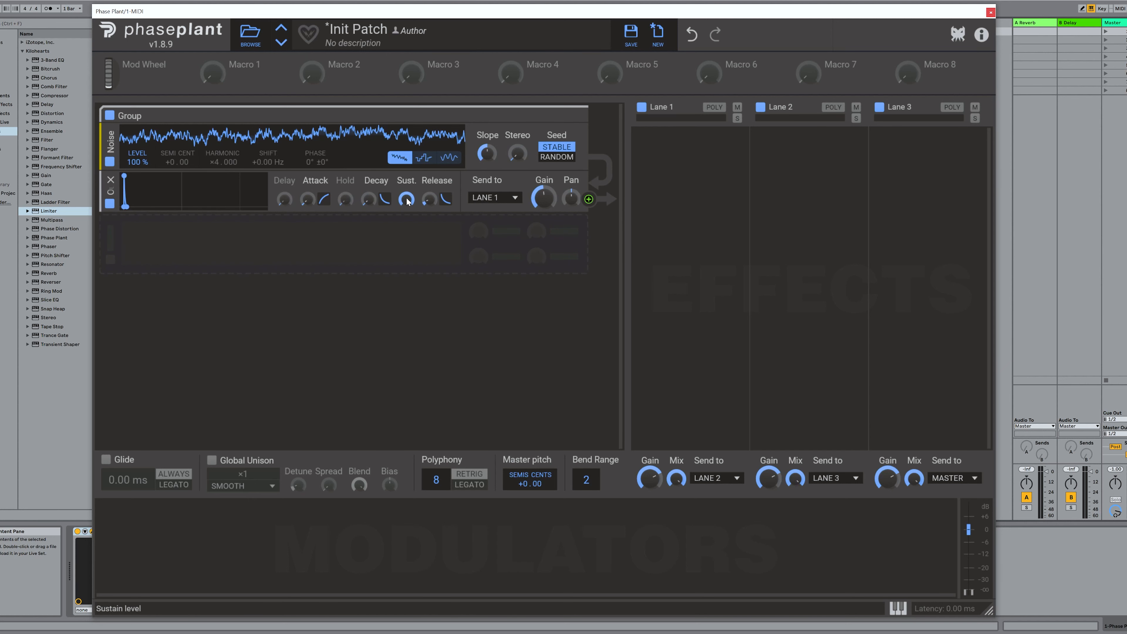
left_click_drag(407, 201, 407, 237)
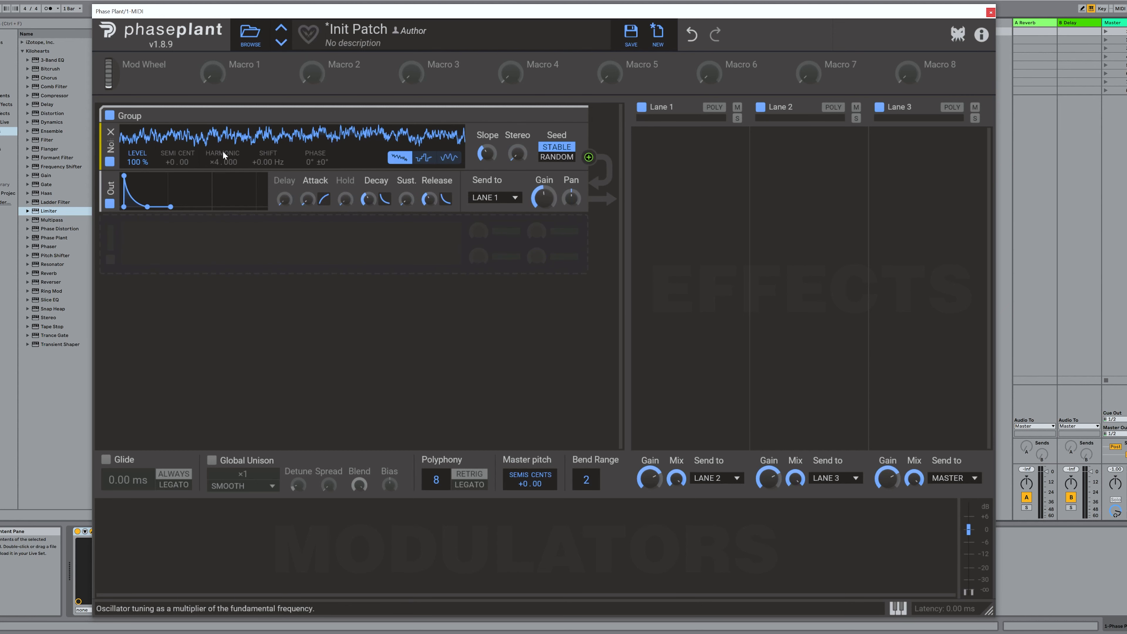
Insert a low-pass Filter between the Noise generator and its Output, and raise its cutoff.
left_click(302, 178)
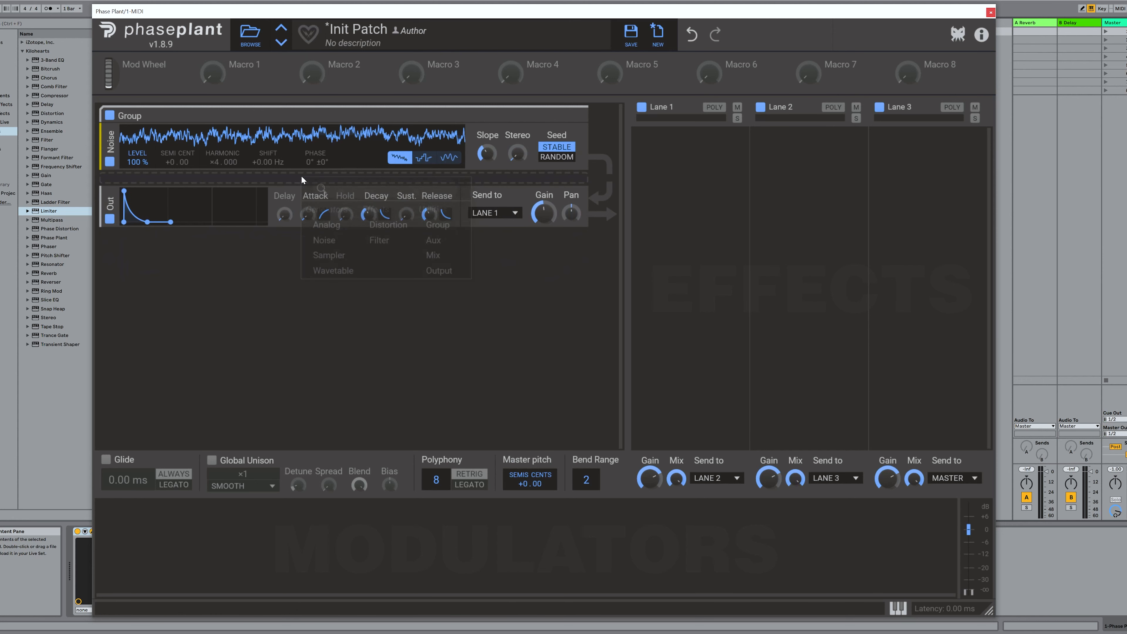
left_click(378, 240)
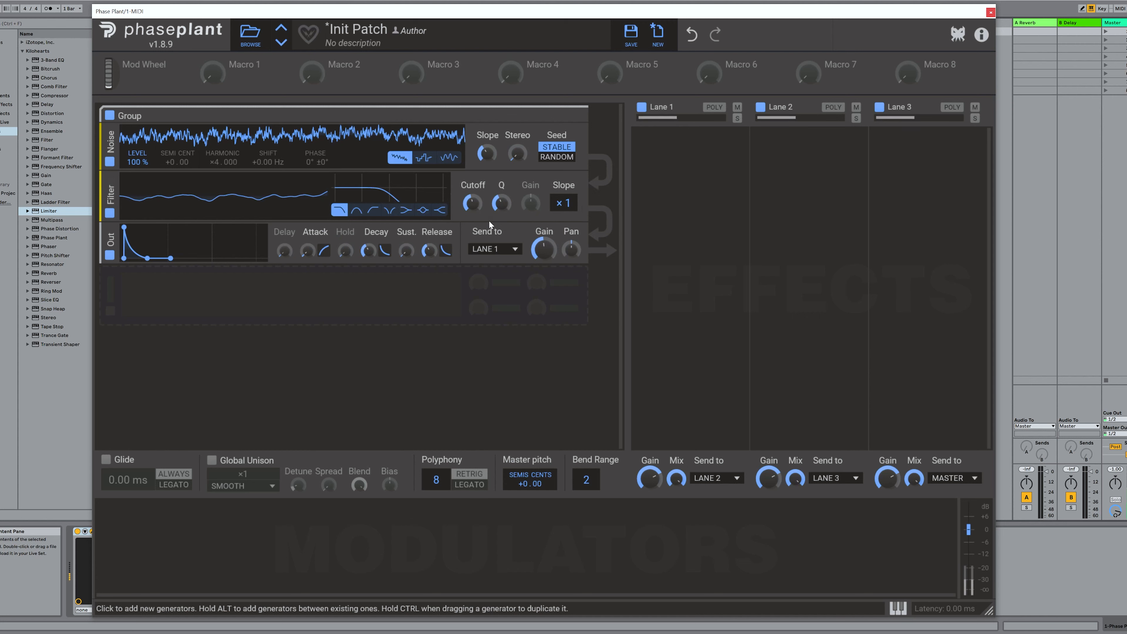
left_click_drag(473, 203, 472, 189)
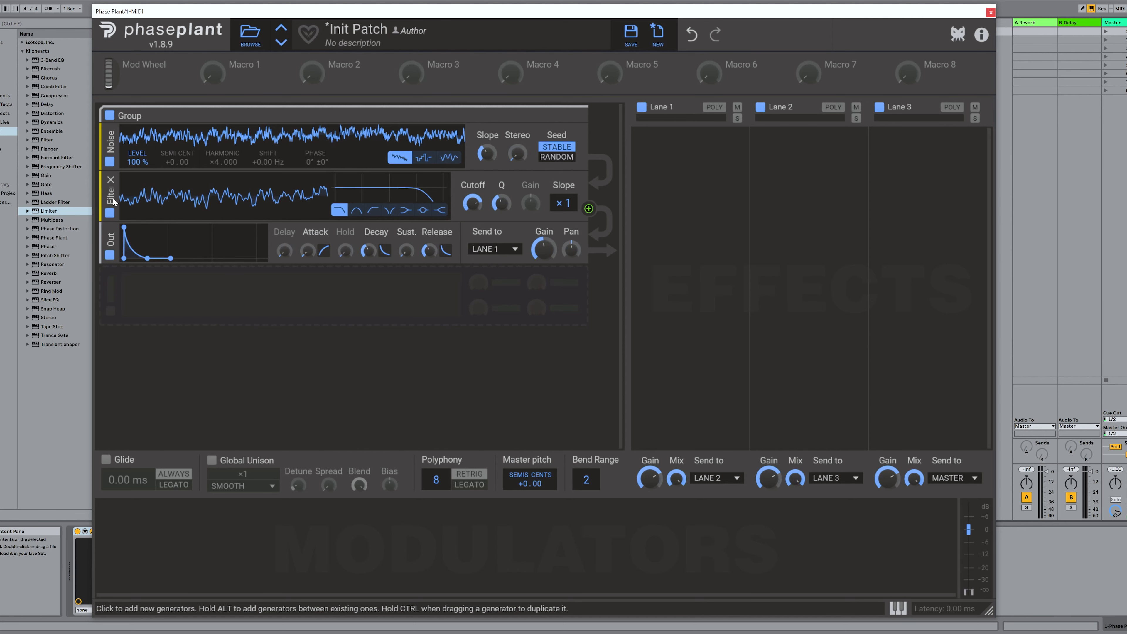
Duplicate the low-pass filter below itself, switch the copy to a notch and lower its cutoff.
left_click_drag(113, 202, 117, 248, "ctrl")
left_click(388, 262)
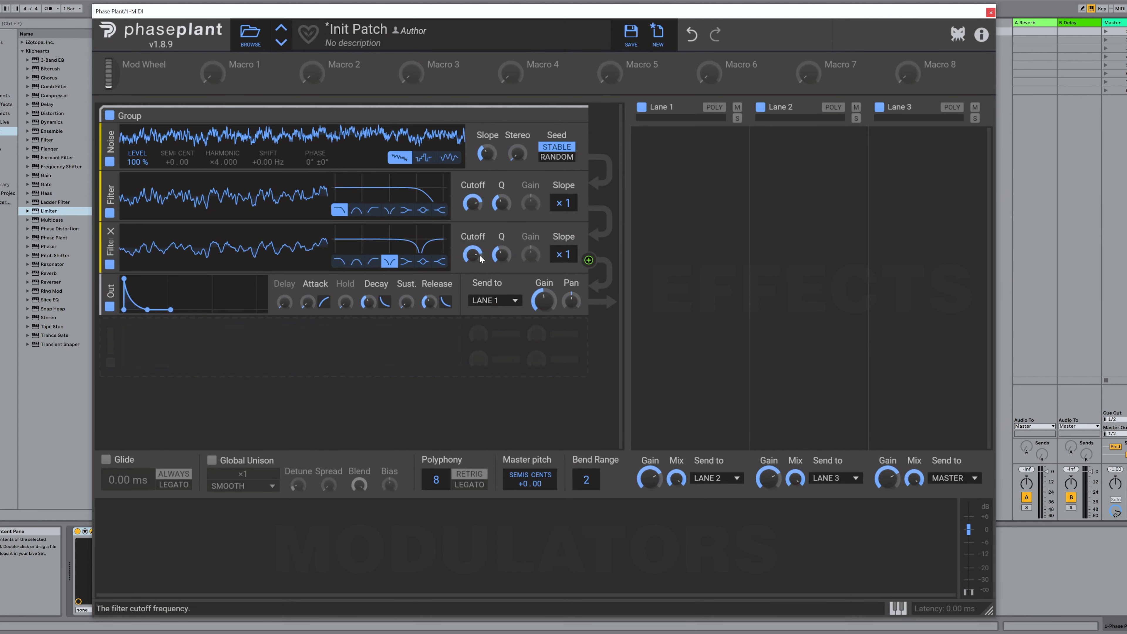
left_click_drag(476, 260, 476, 284)
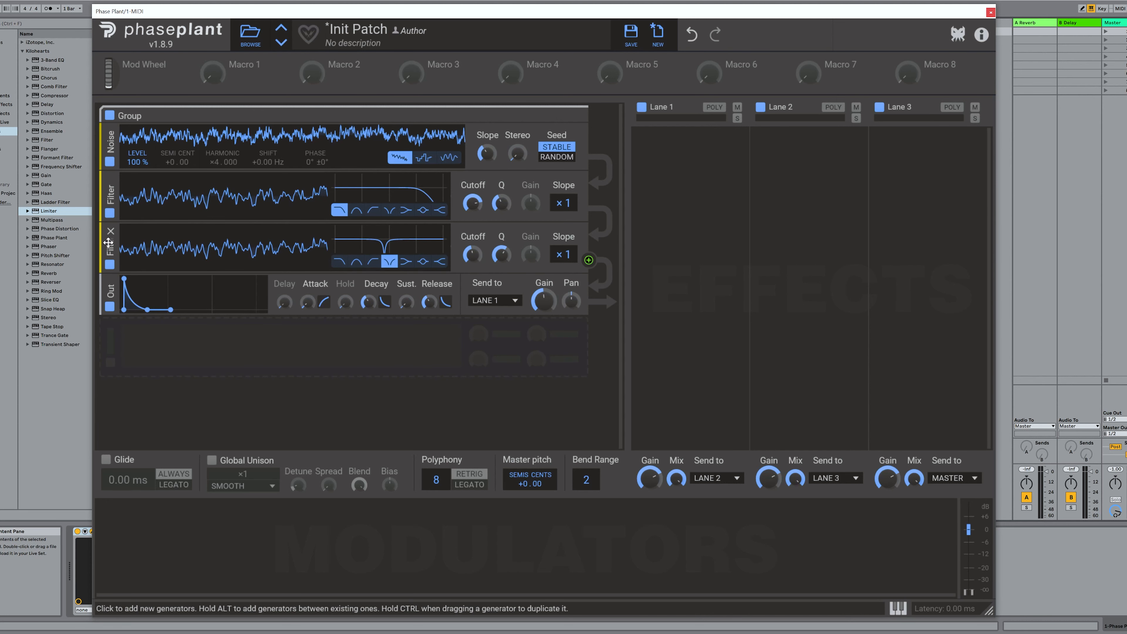
Duplicate the notch filter with a higher cutoff, and fine-tune both notches, the first at about 460 Hz.
left_click_drag(114, 248, 116, 281)
left_click_drag(470, 307, 470, 276)
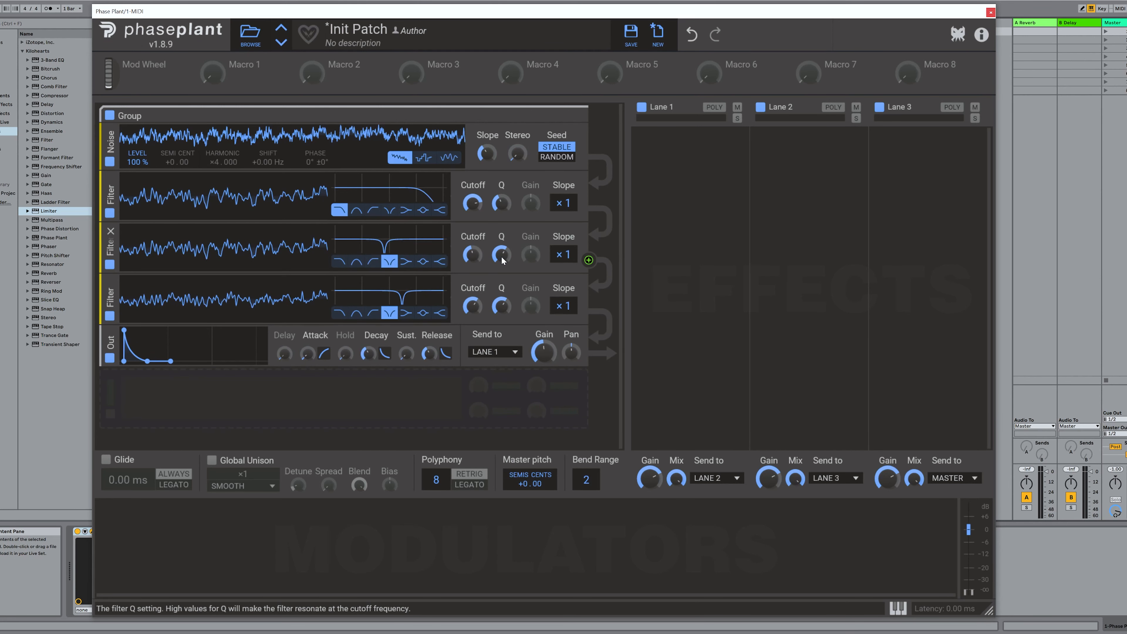
left_click_drag(501, 255, 475, 264)
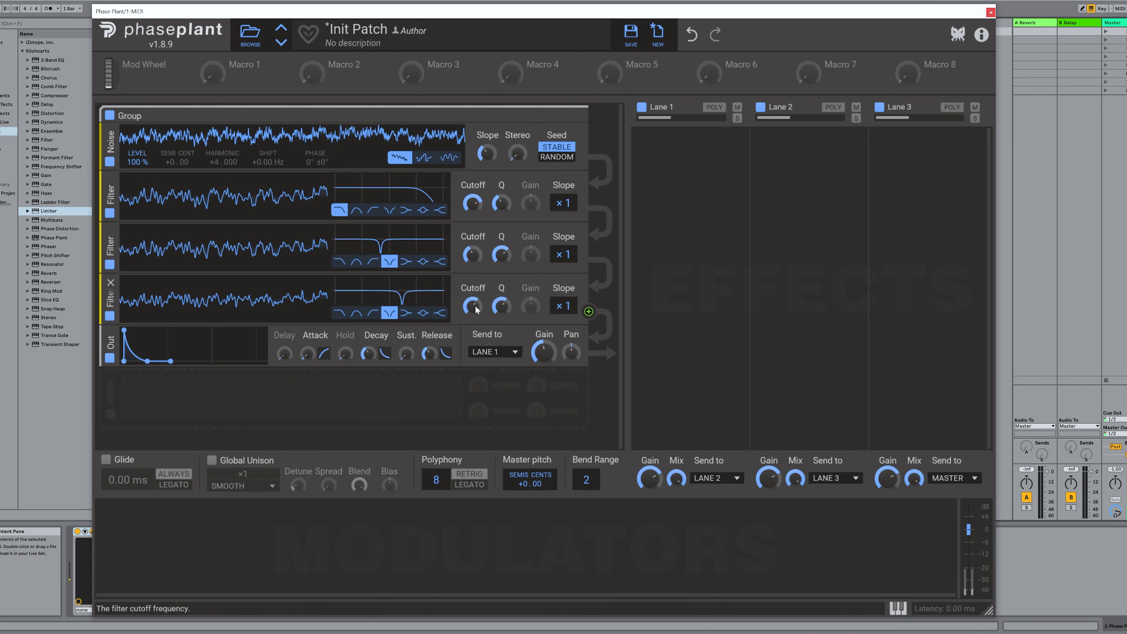
left_click_drag(475, 307, 475, 310)
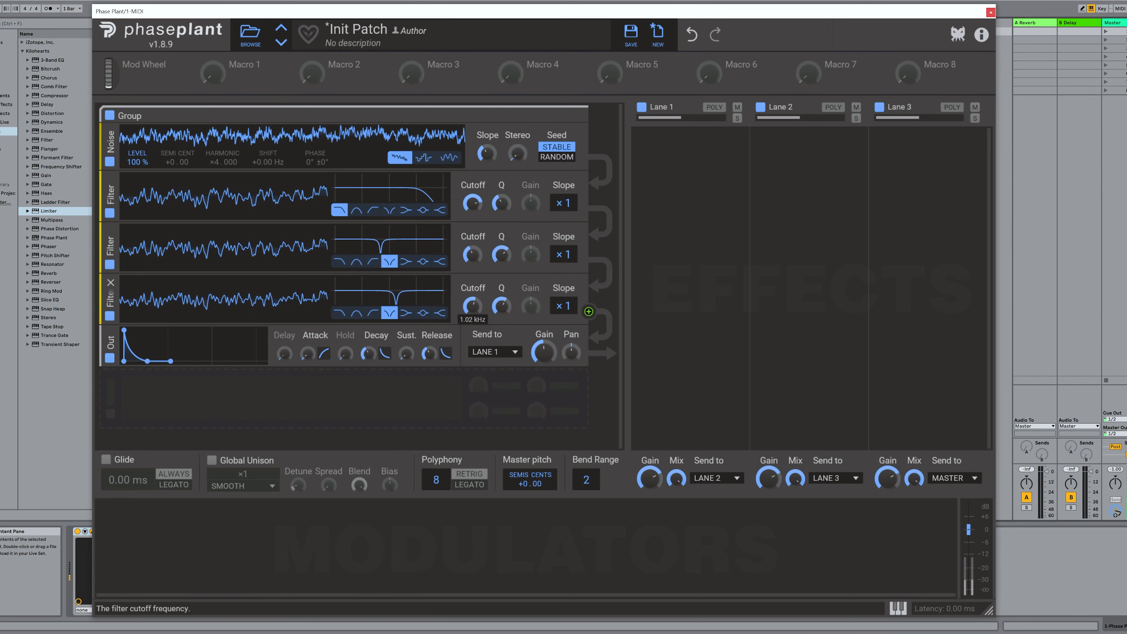
left_click_drag(473, 254, 472, 254)
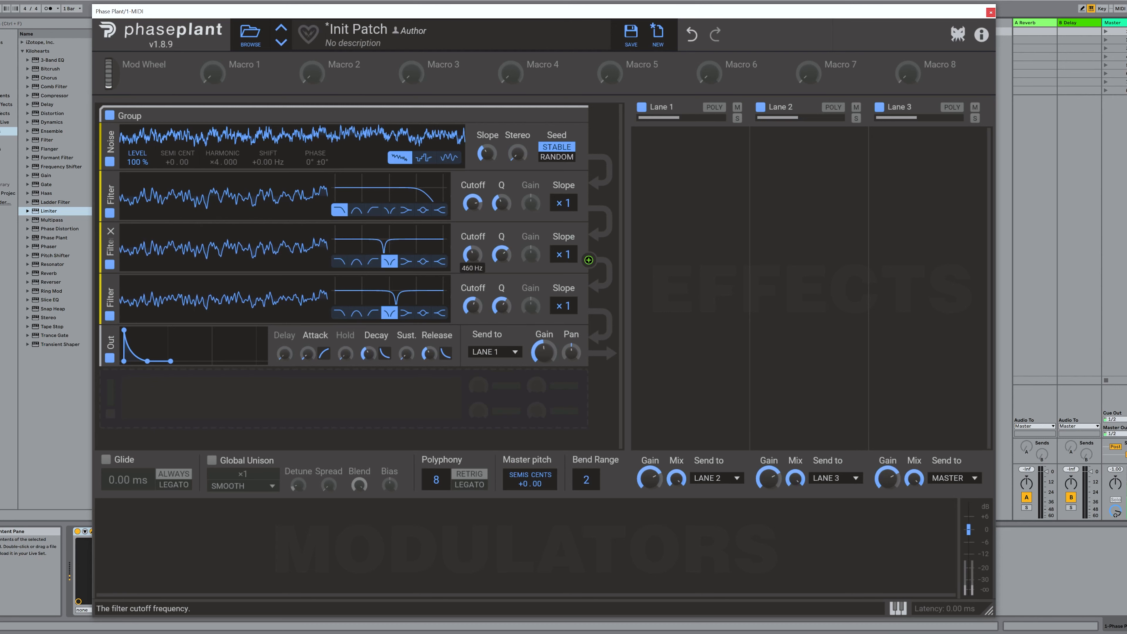
left_click_drag(473, 306, 472, 307)
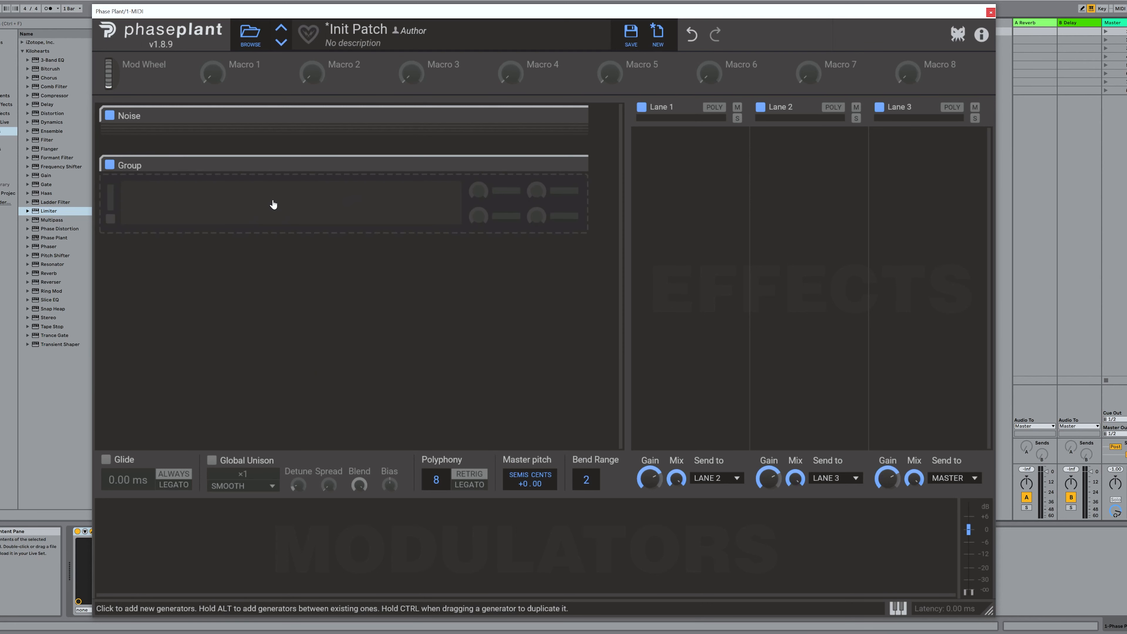
Add an Analog oscillator with a sine wave to the second group and duplicate it.
left_click(272, 198)
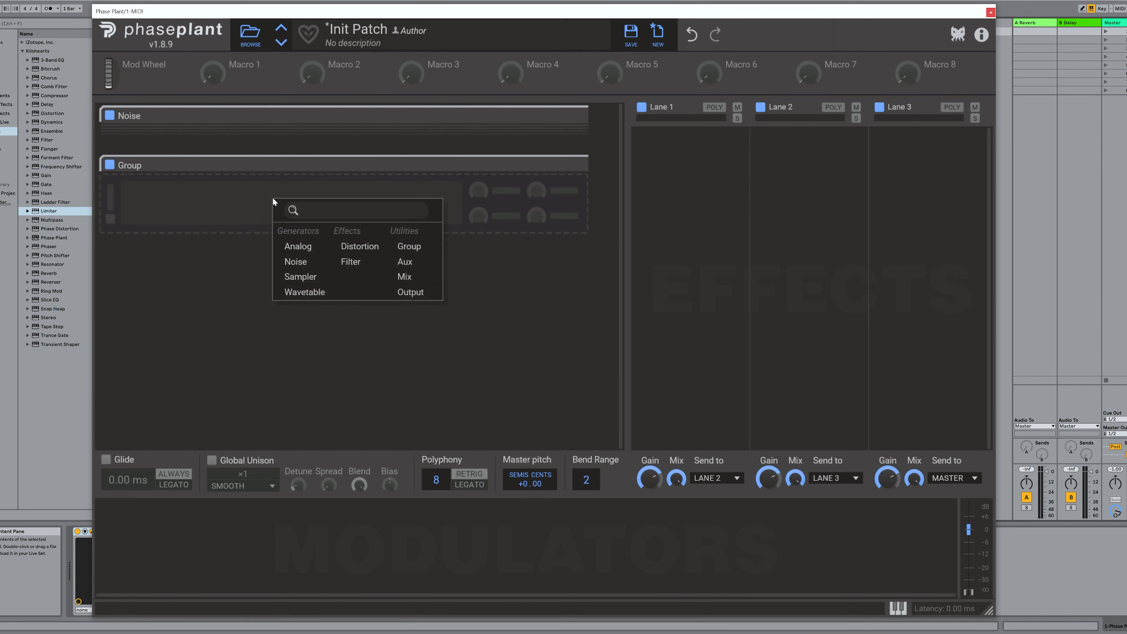
left_click(309, 251)
left_click(508, 236)
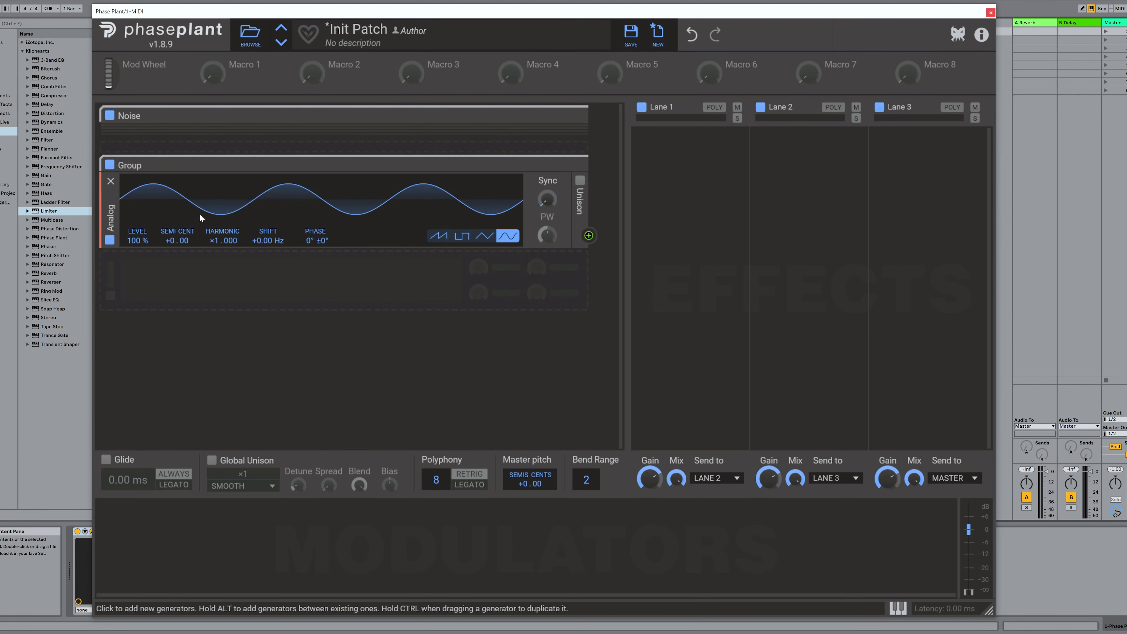
left_click(109, 210, "ctrl")
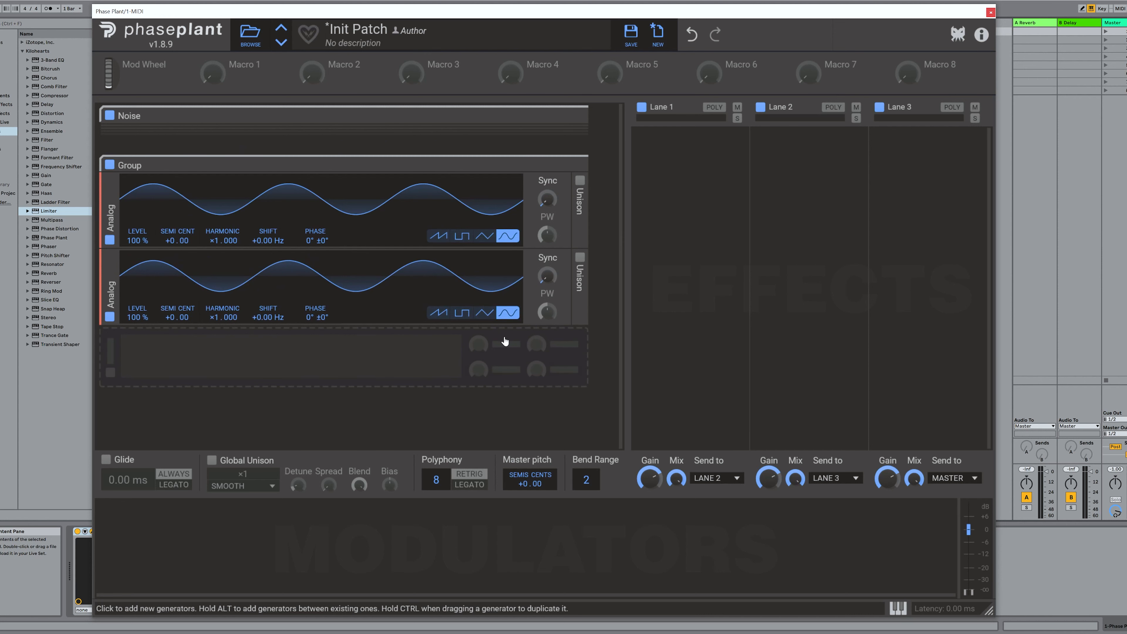
Add an Output below the two sine oscillators and raise the second oscillator's frequency shift to about +40 Hz.
left_click(504, 340)
left_click(642, 427)
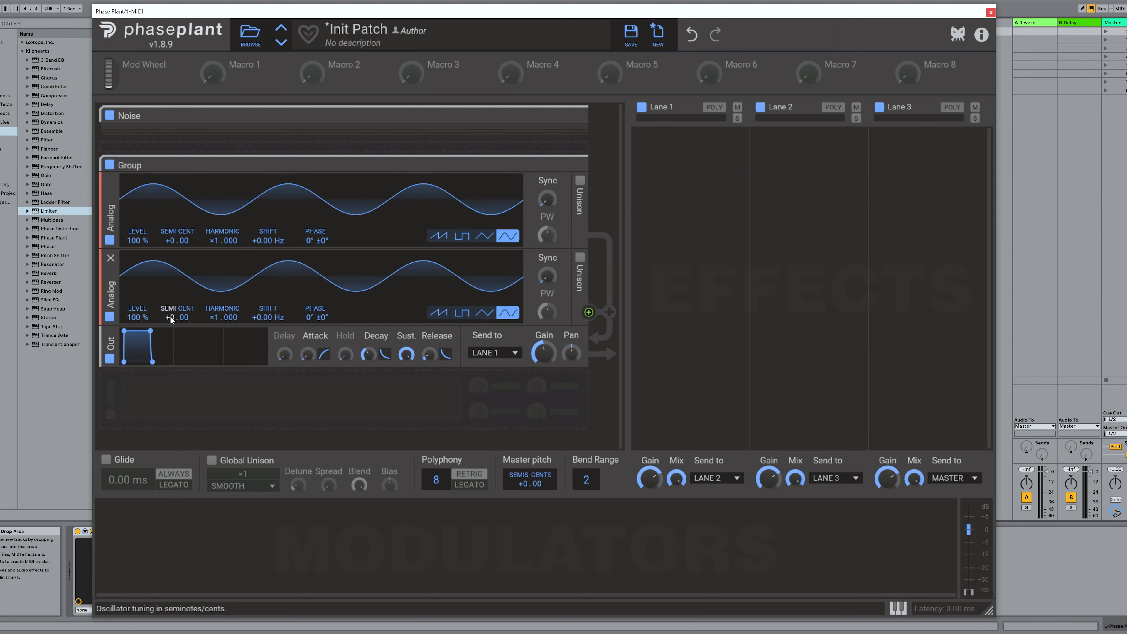
left_click_drag(264, 316, 264, 302)
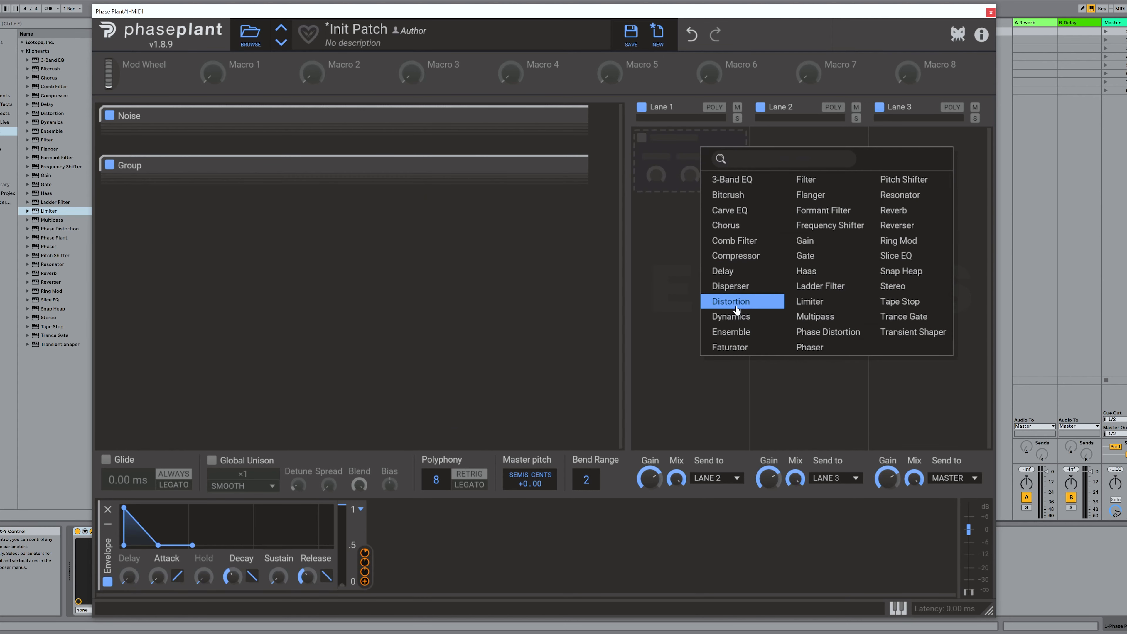
Add a Distortion effect to Lane 1 and set its type to Hard Clip.
left_click(728, 311)
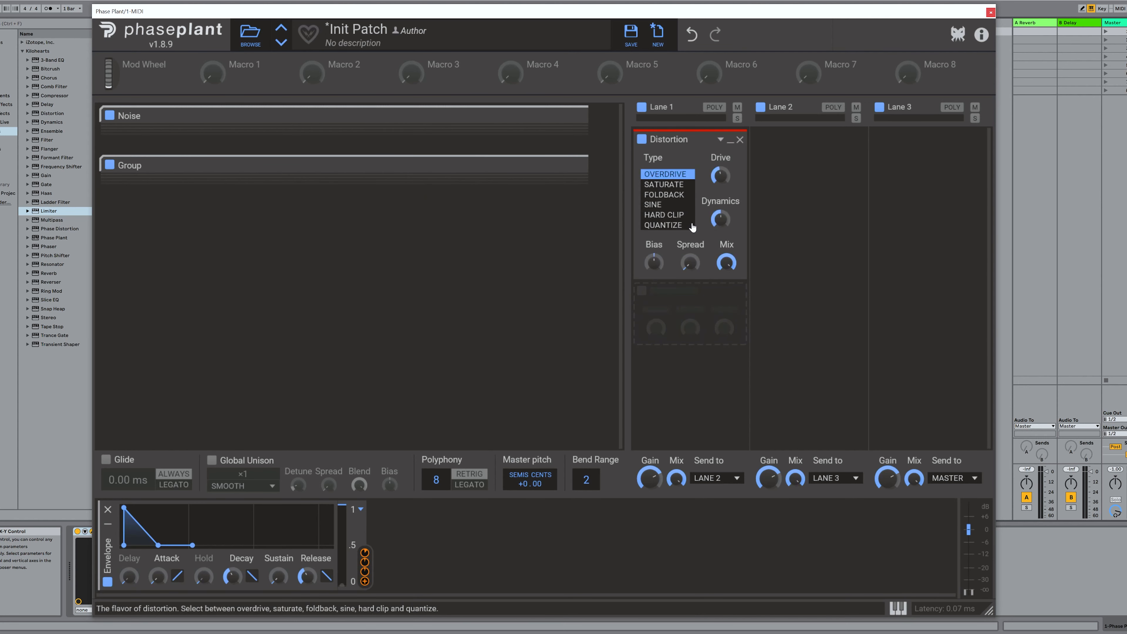
left_click(661, 215)
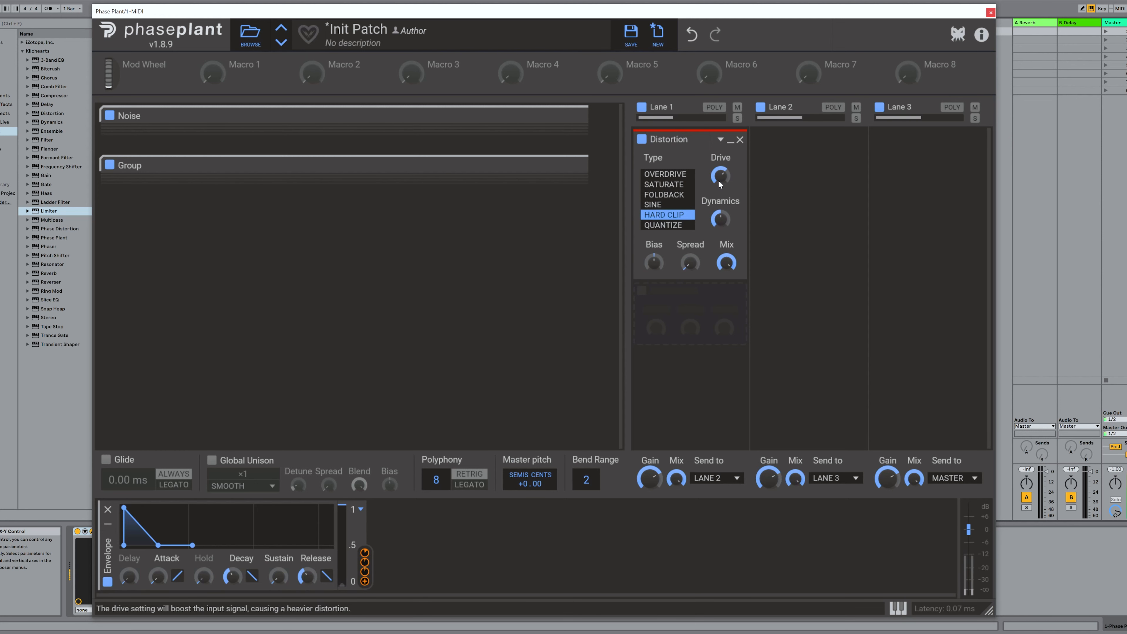
Expand the oscillator group, lower the first oscillator's frequency shift to about -77 Hz, and collapse the group again.
left_click(564, 167)
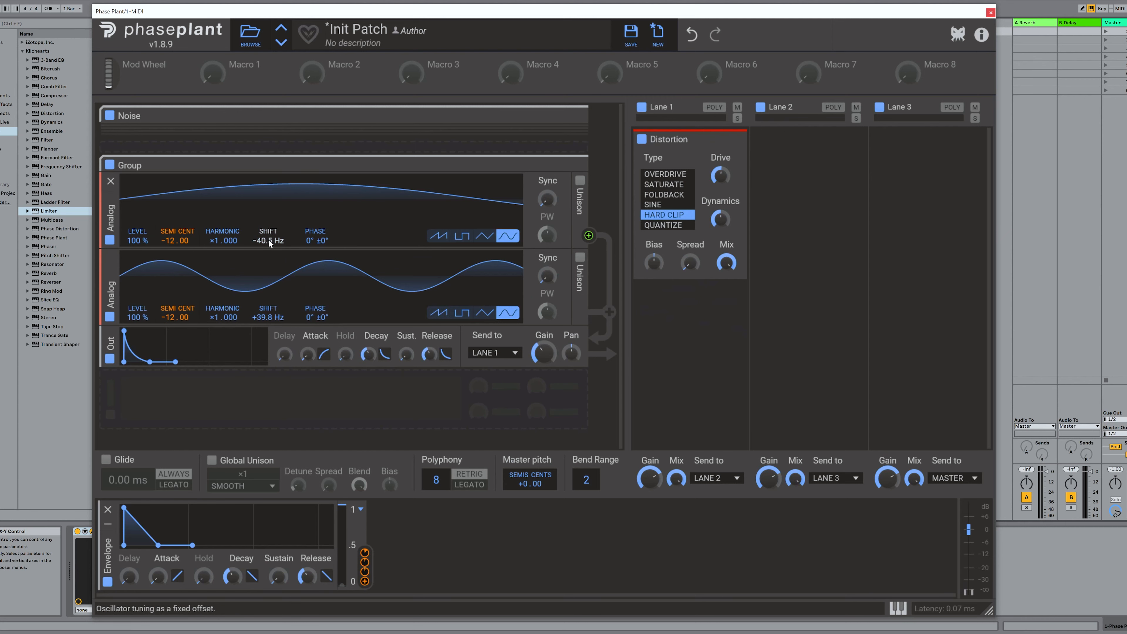
left_click_drag(270, 243, 270, 260)
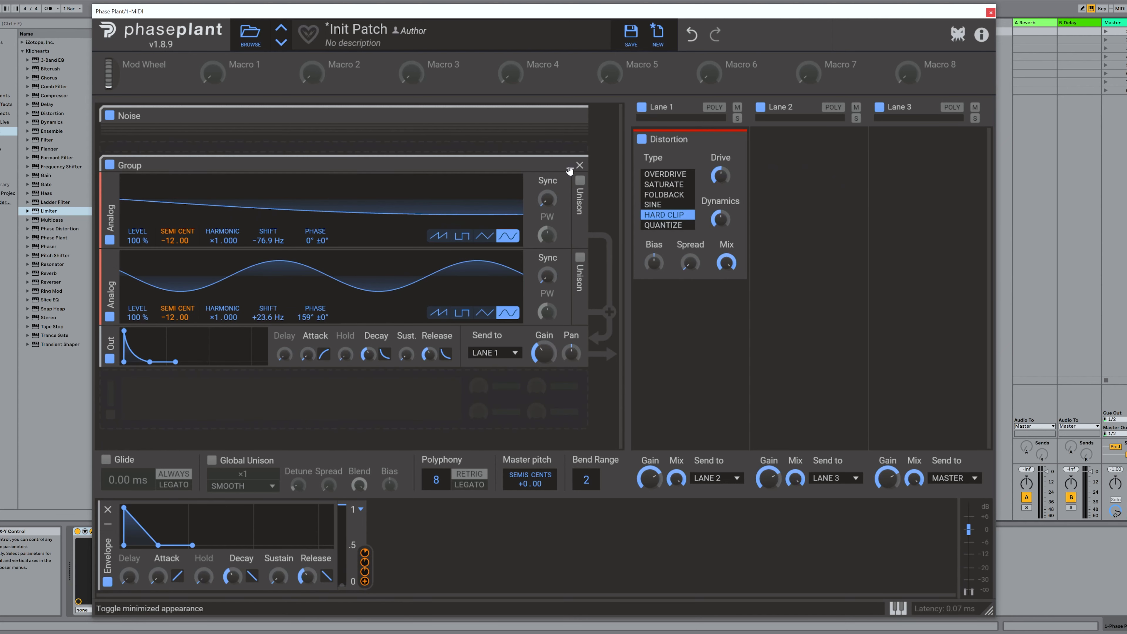
left_click(569, 169)
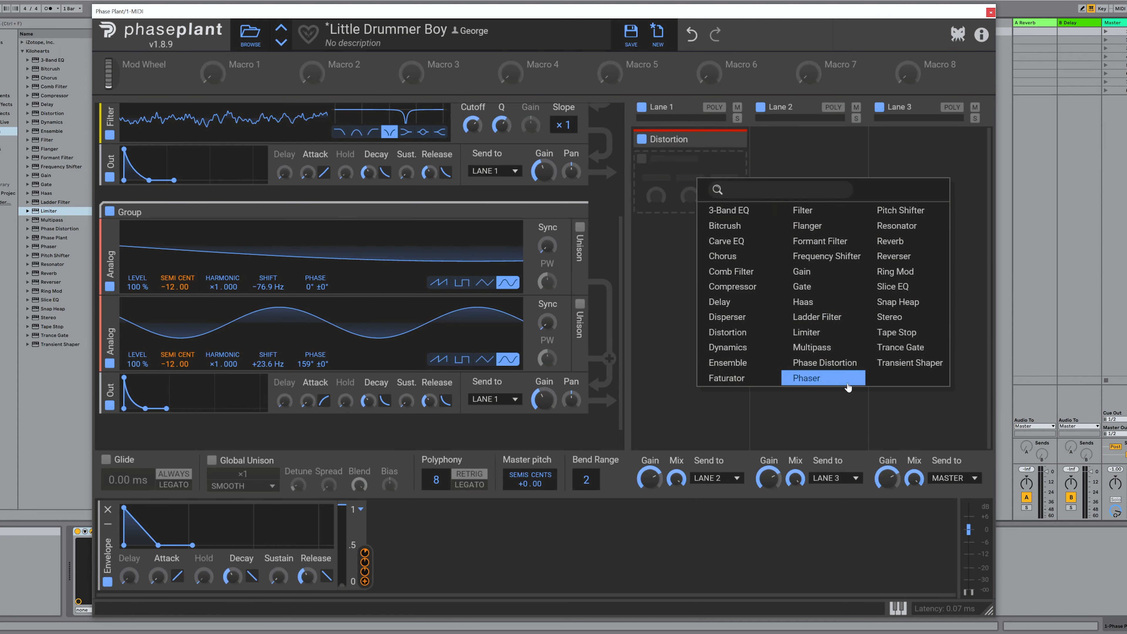
Add a Reverb and a Delay after the Distortion in Lane 1.
left_click(889, 241)
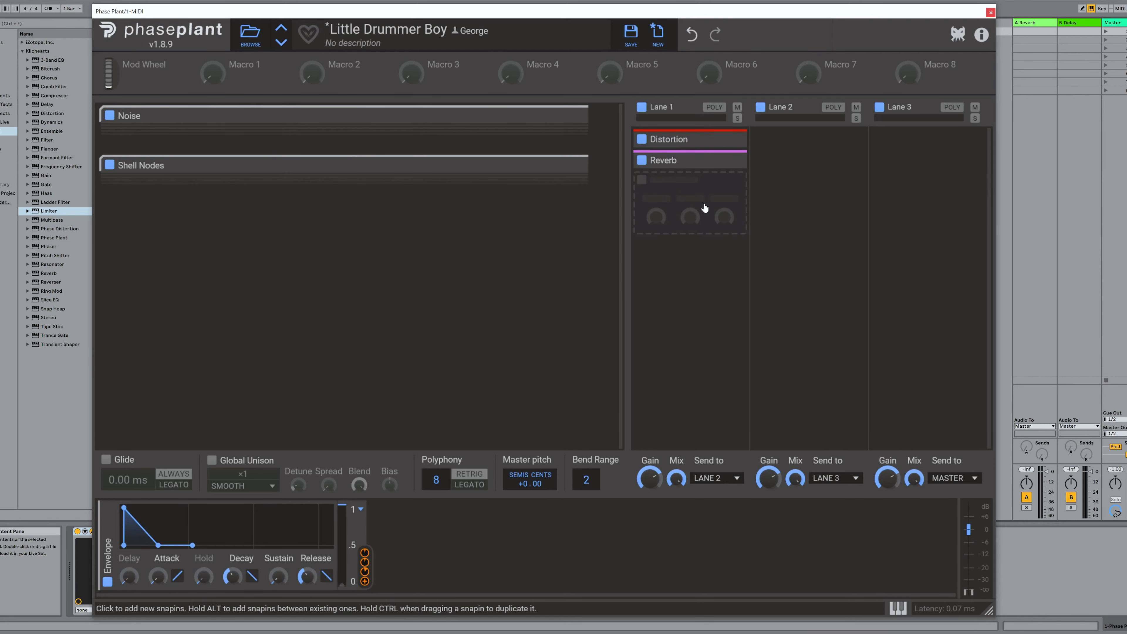
left_click(705, 207)
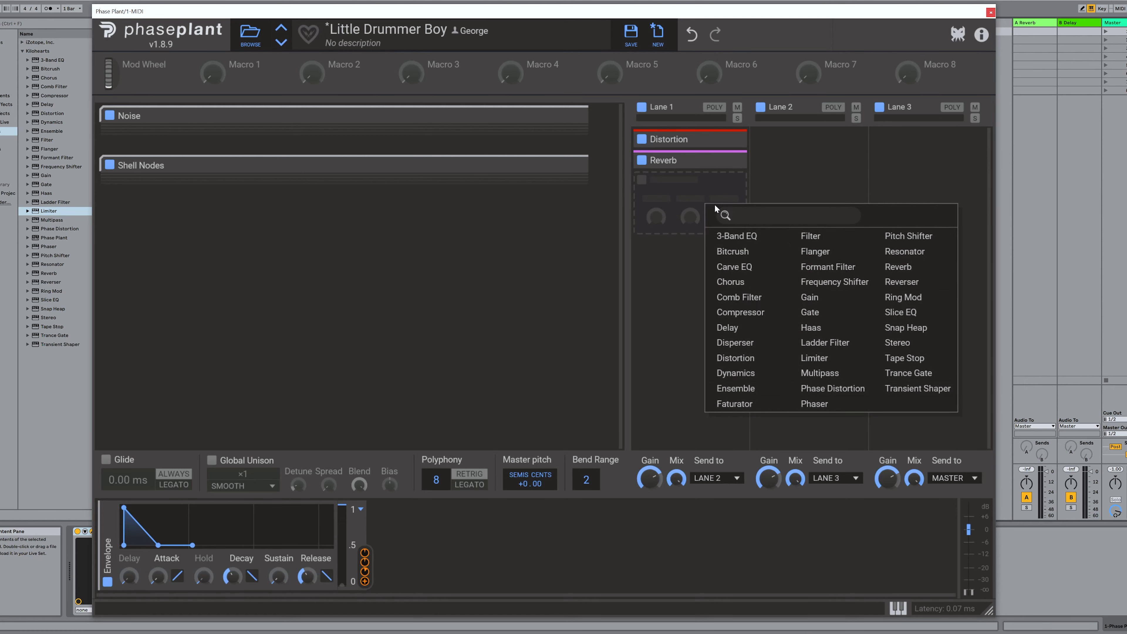
left_click(738, 328)
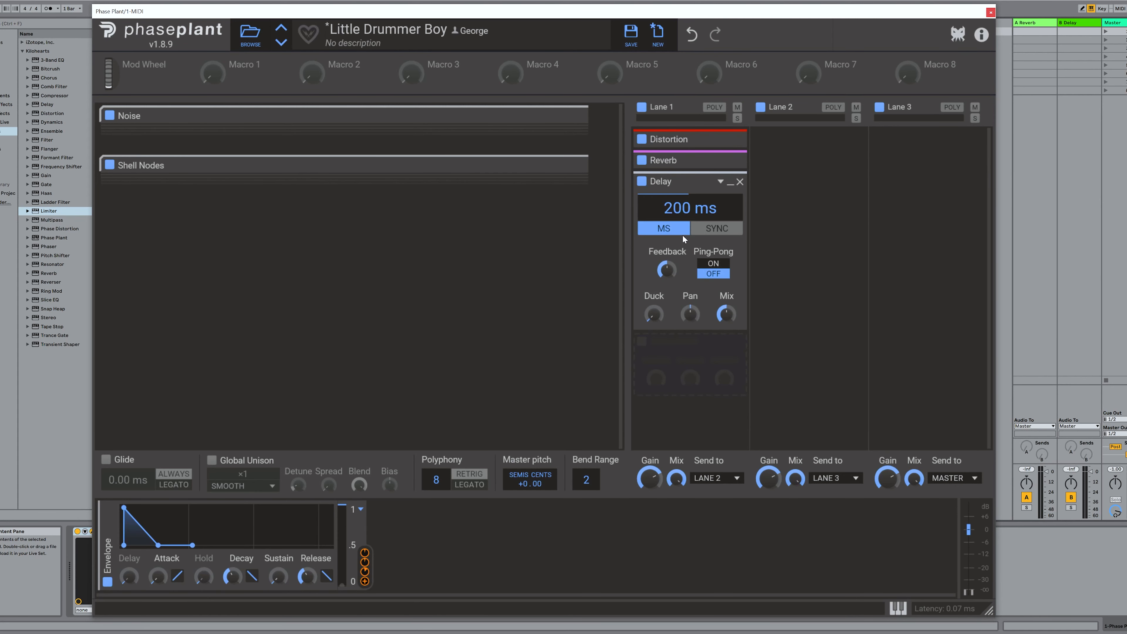
Set the Lane 1 Delay time to 45.3 ms, with high feedback and a low mix.
left_click_drag(688, 208, 688, 258)
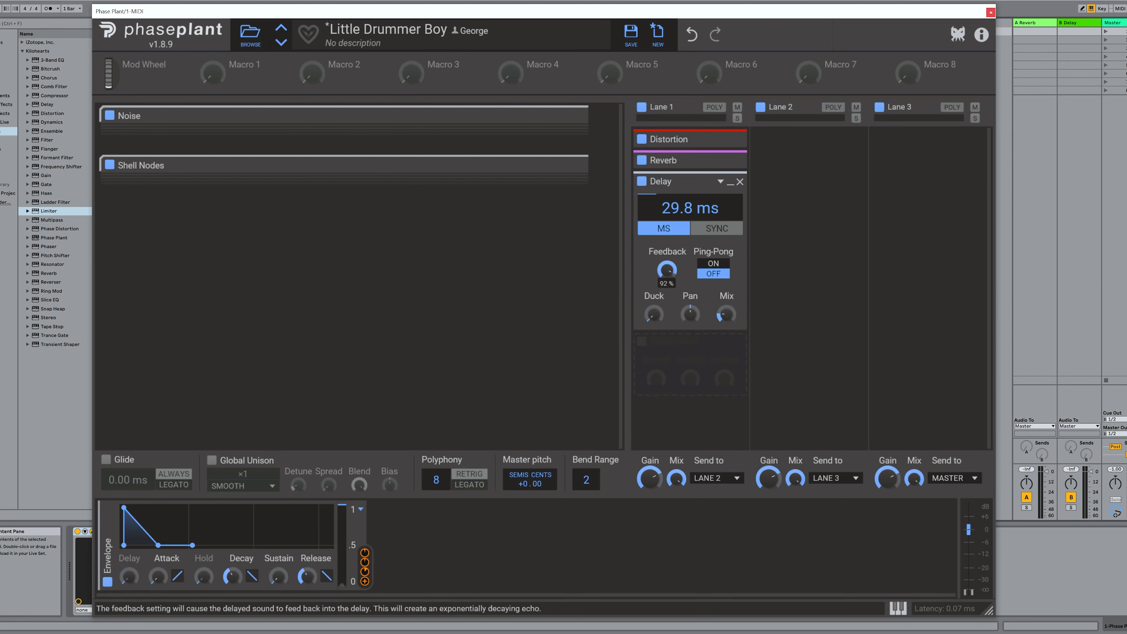
left_click_drag(667, 269, 667, 261)
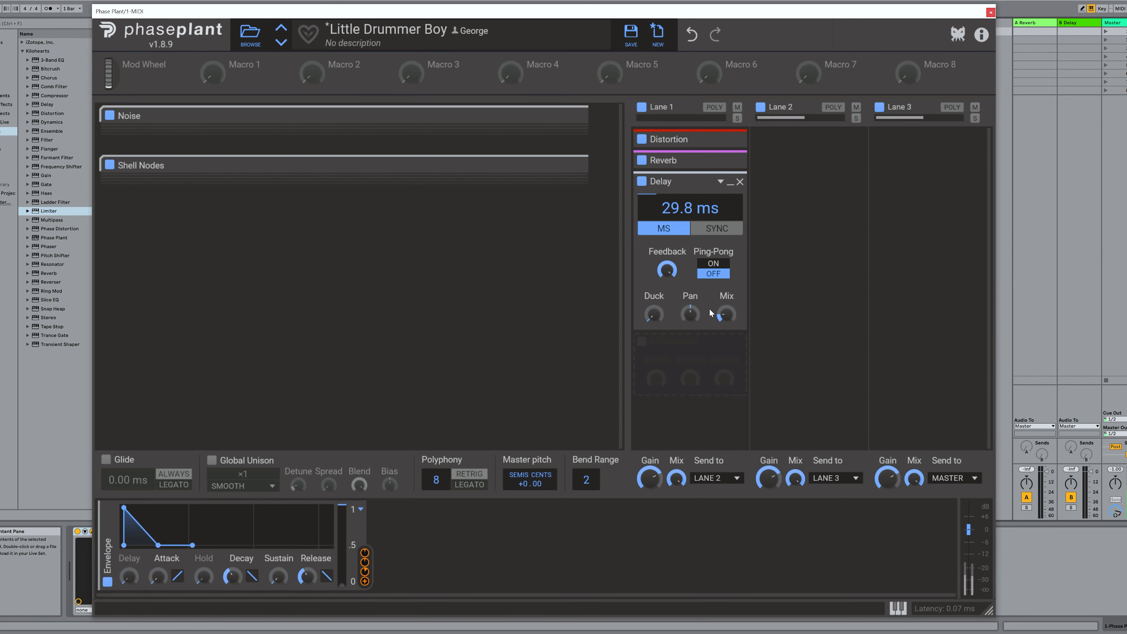
left_click_drag(664, 267, 664, 285)
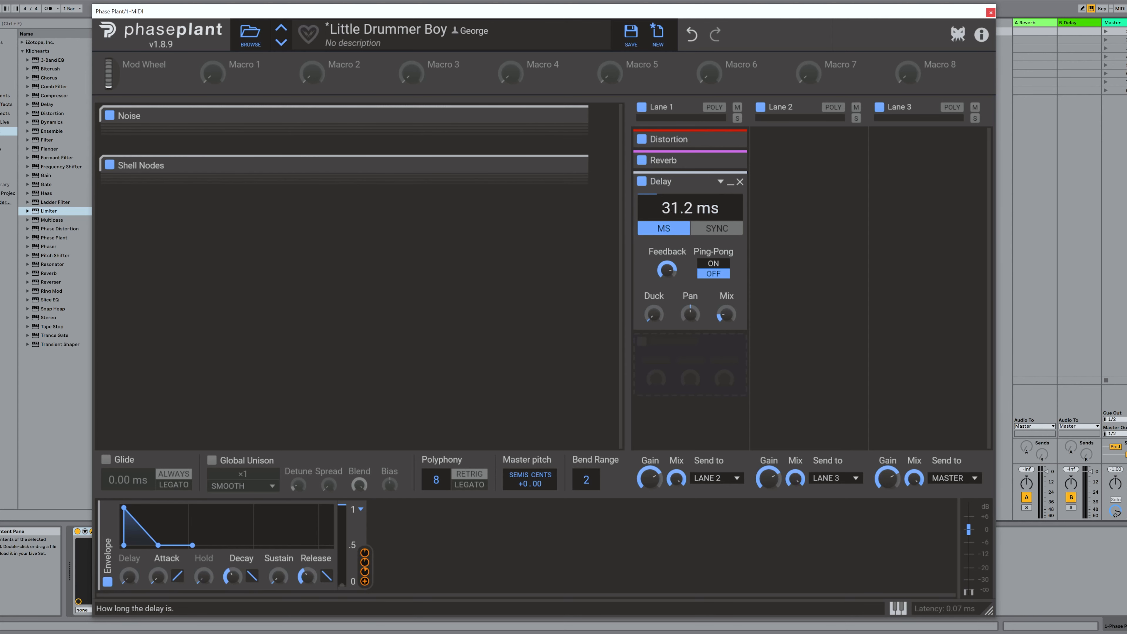
left_click_drag(690, 207, 667, 258)
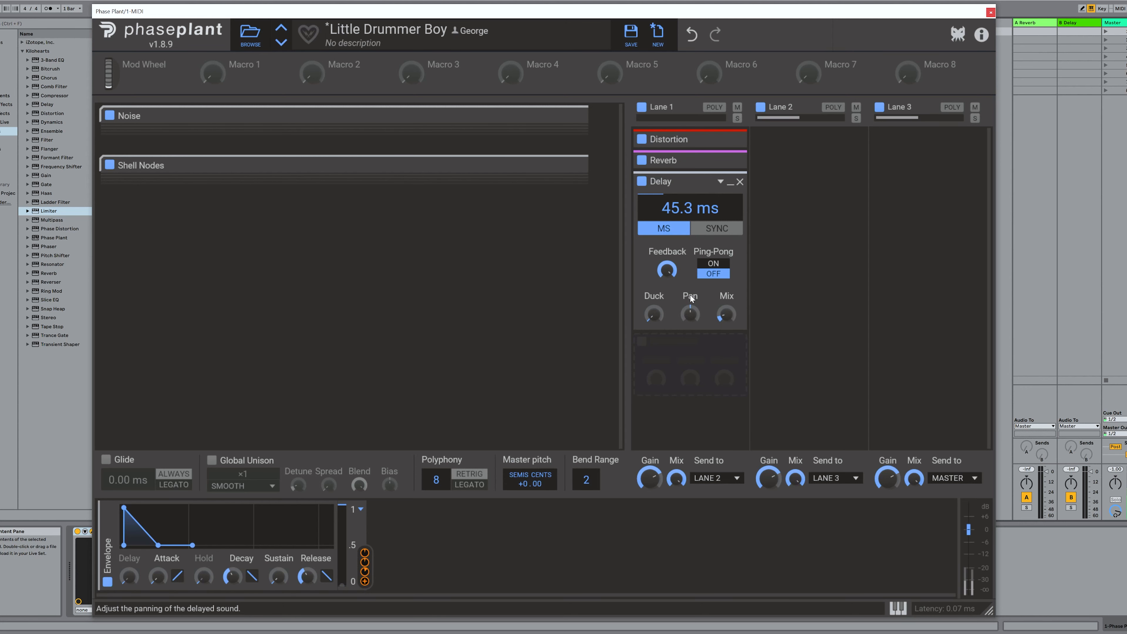
Try the Delay feedback between zero and 96 %, and control it with a macro named Roll (on/off), turned down to zero.
left_click_drag(671, 271, 671, 360)
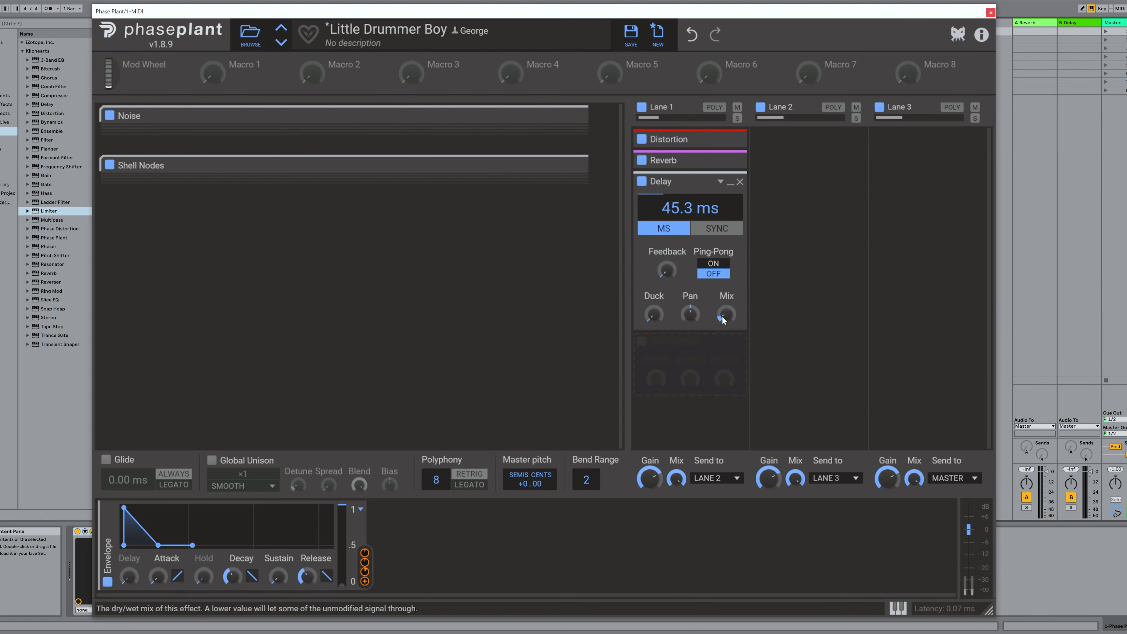
left_click_drag(671, 273, 671, 261)
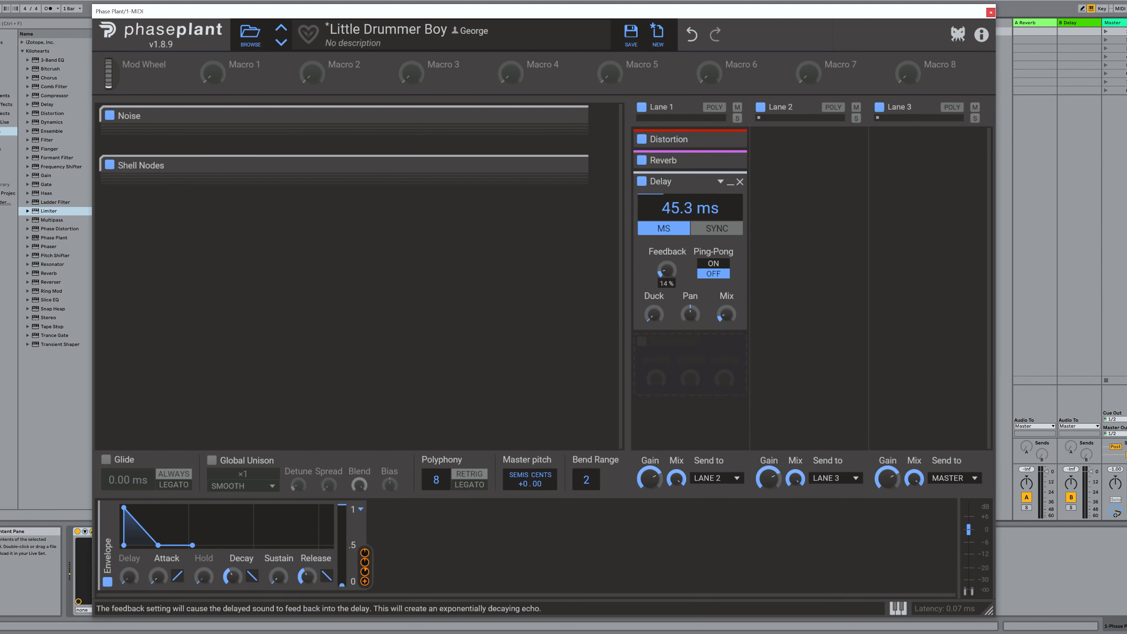
double_click(666, 273)
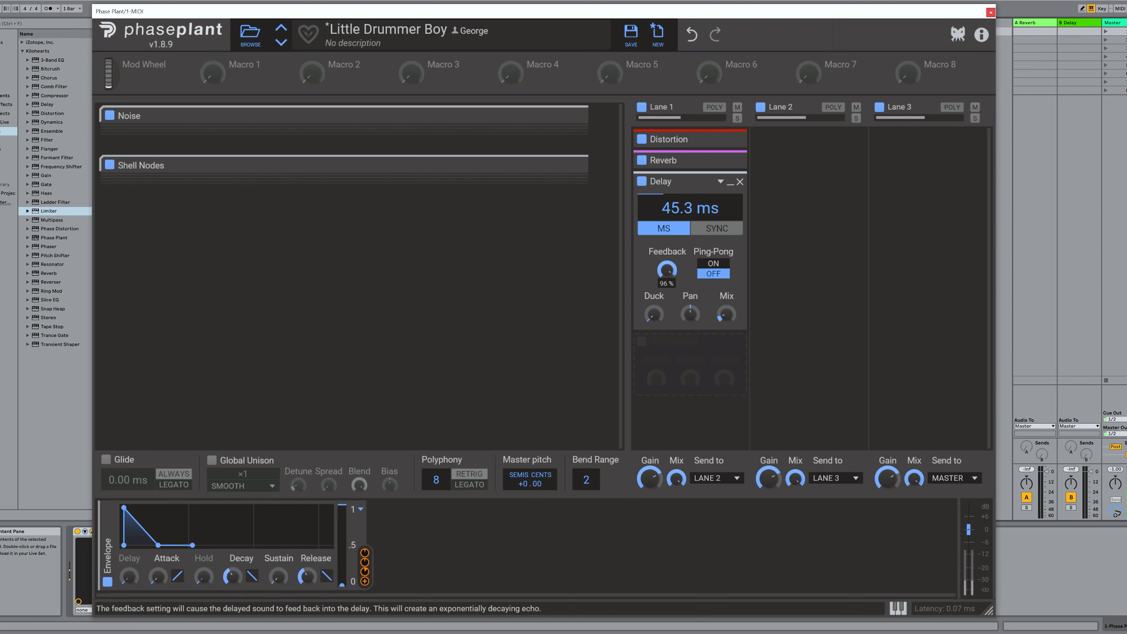
left_click_drag(666, 272, 667, 275)
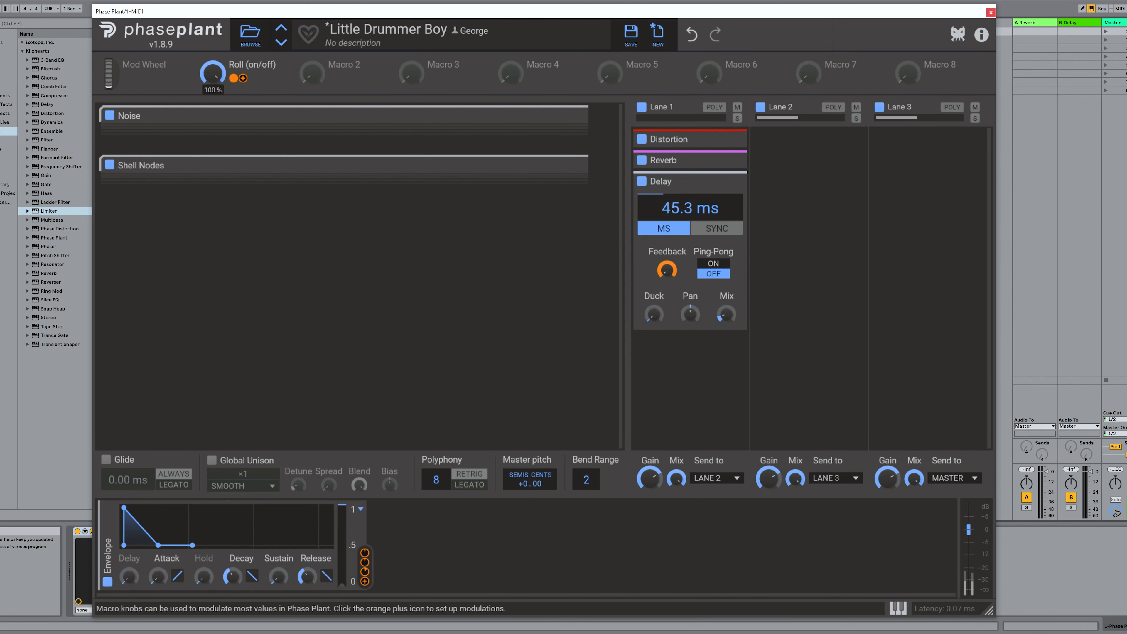
left_click_drag(213, 74, 213, 95)
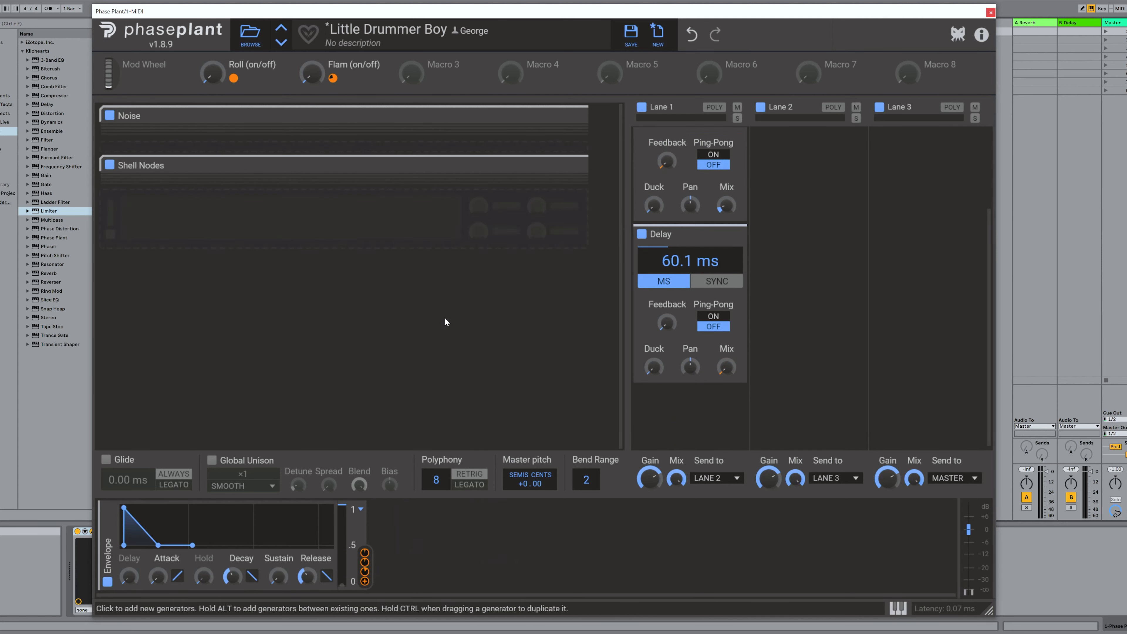
Collapse both Delays in Lane 1 and try out the Roll (on/off) and Flam (on/off) macros.
left_click(730, 234)
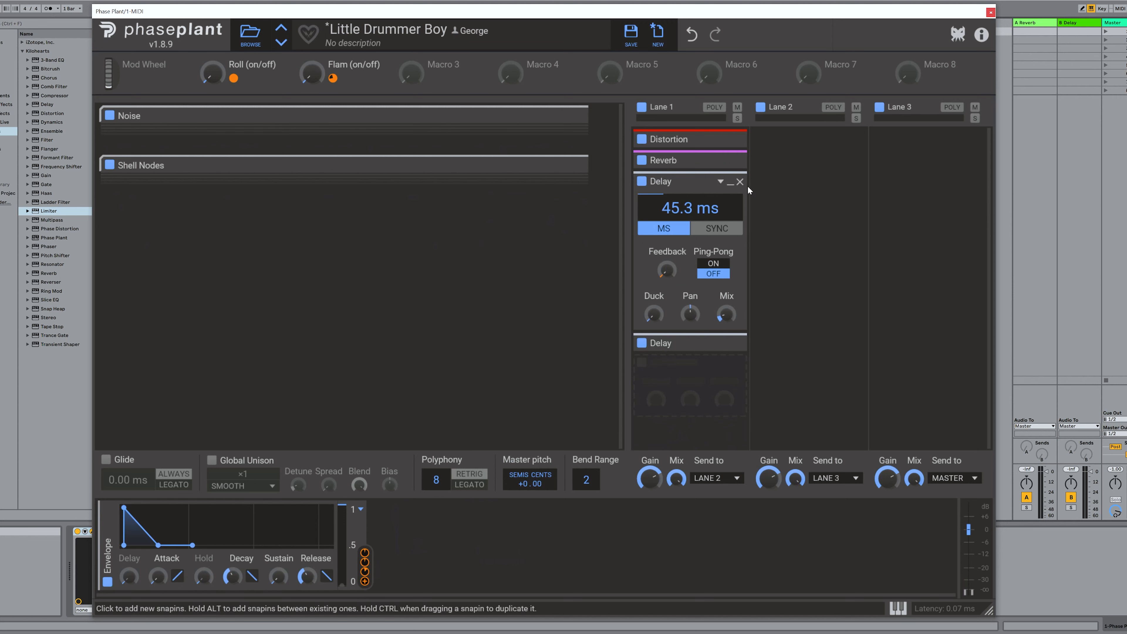
left_click(730, 182)
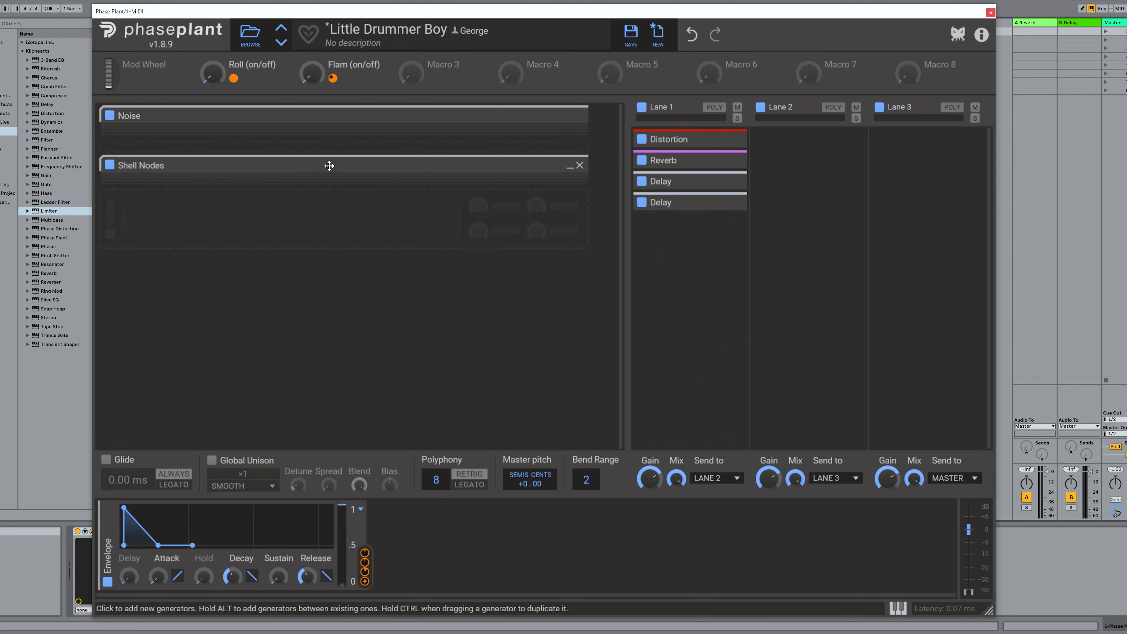
left_click_drag(213, 82, 212, 90)
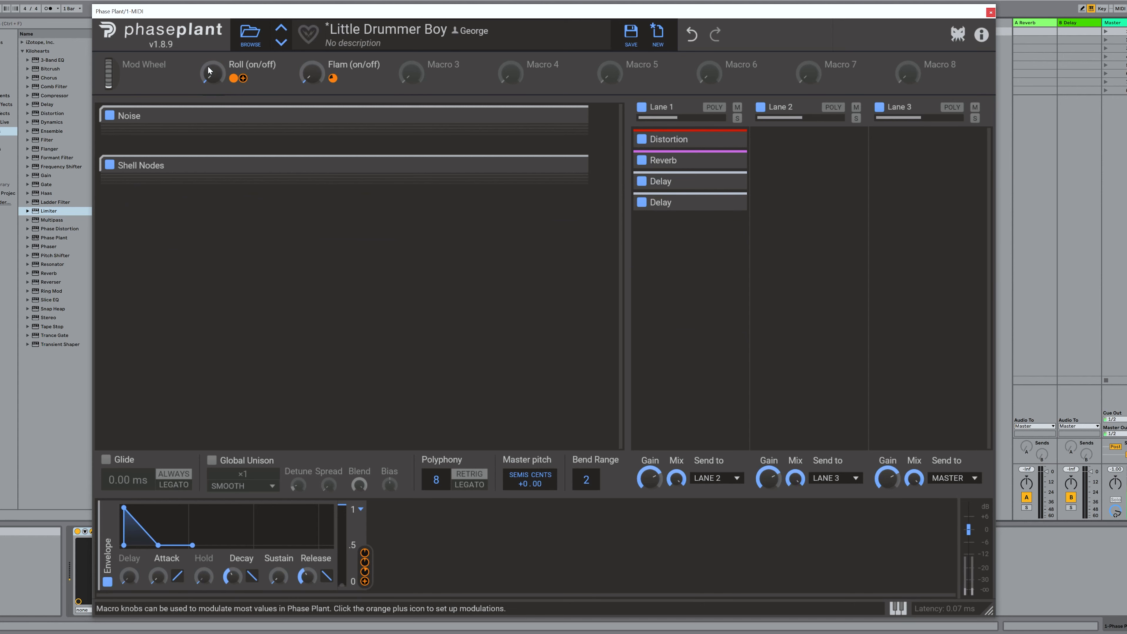
mouse_move(312, 76)
left_mouse_down()
mouse_move(312, 58)
mouse_move(316, 91)
left_mouse_up()
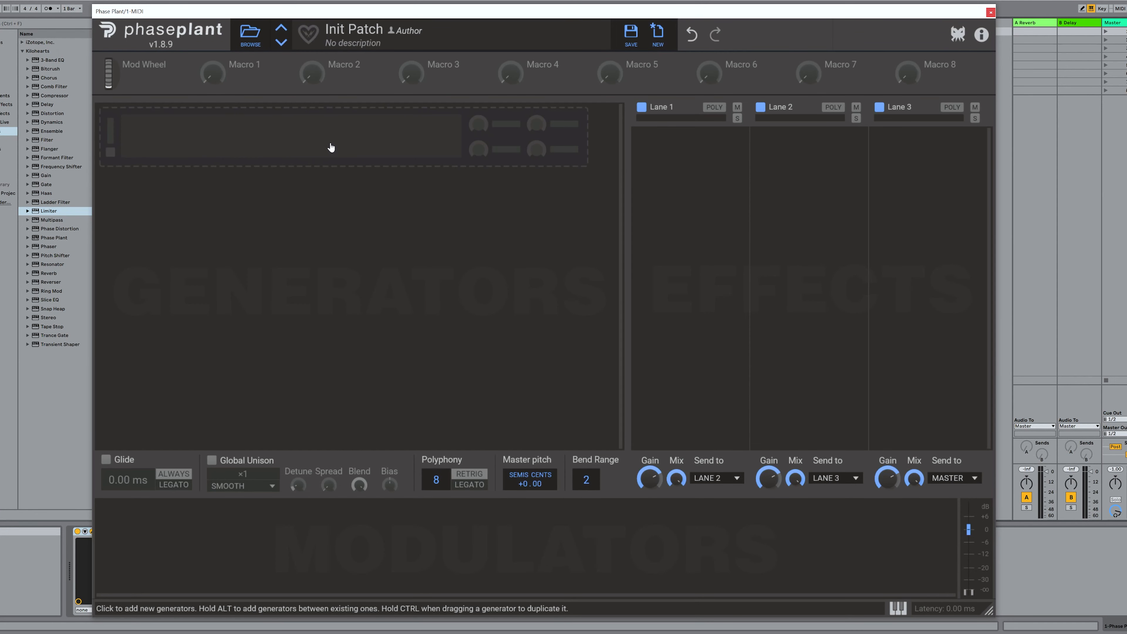
Add a Sample generator to the empty patch and, after auditioning tubular bells and sleighbells, load Inharmonic 11 from the Inharmonics folder.
left_click(324, 145)
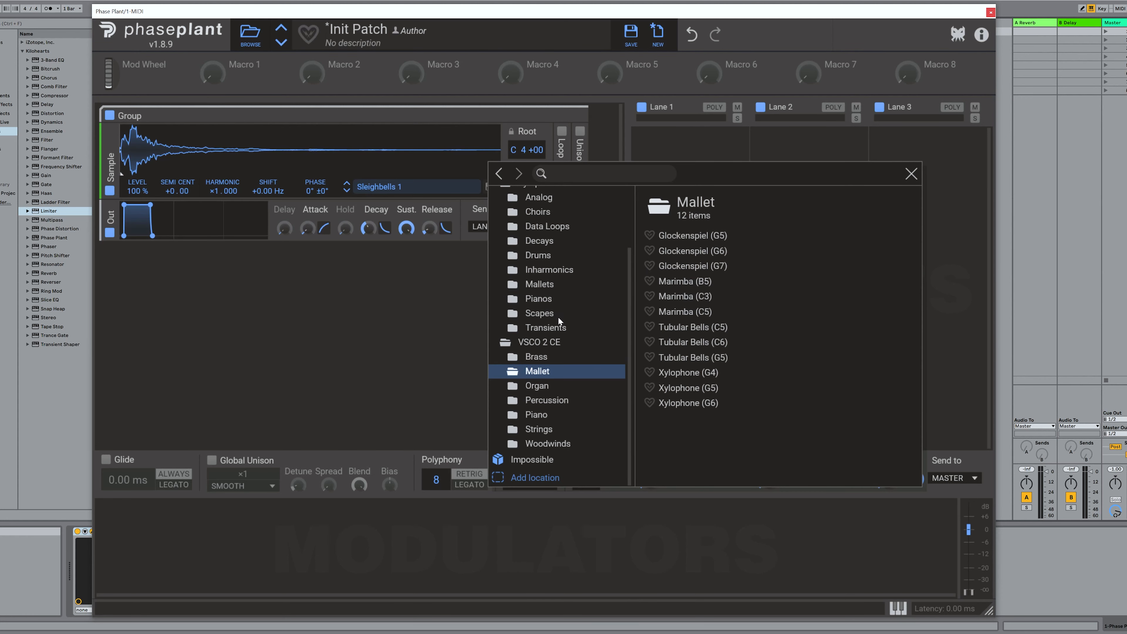
left_click(683, 328)
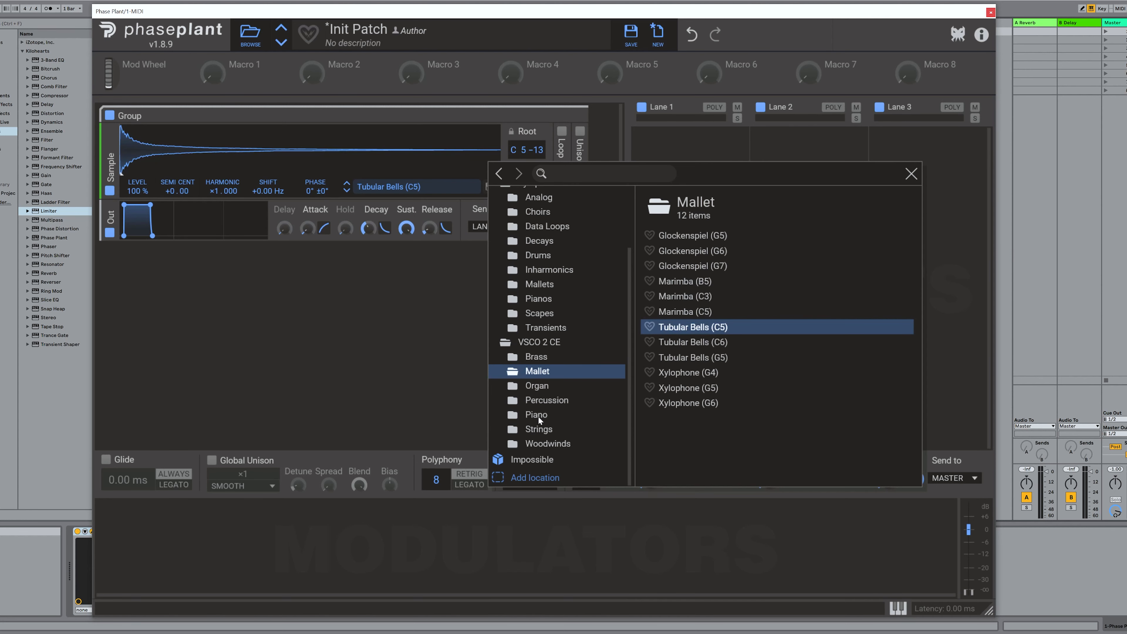
left_click(538, 428)
left_click(547, 400)
scroll(741, 405, "down", 5)
left_click(683, 347)
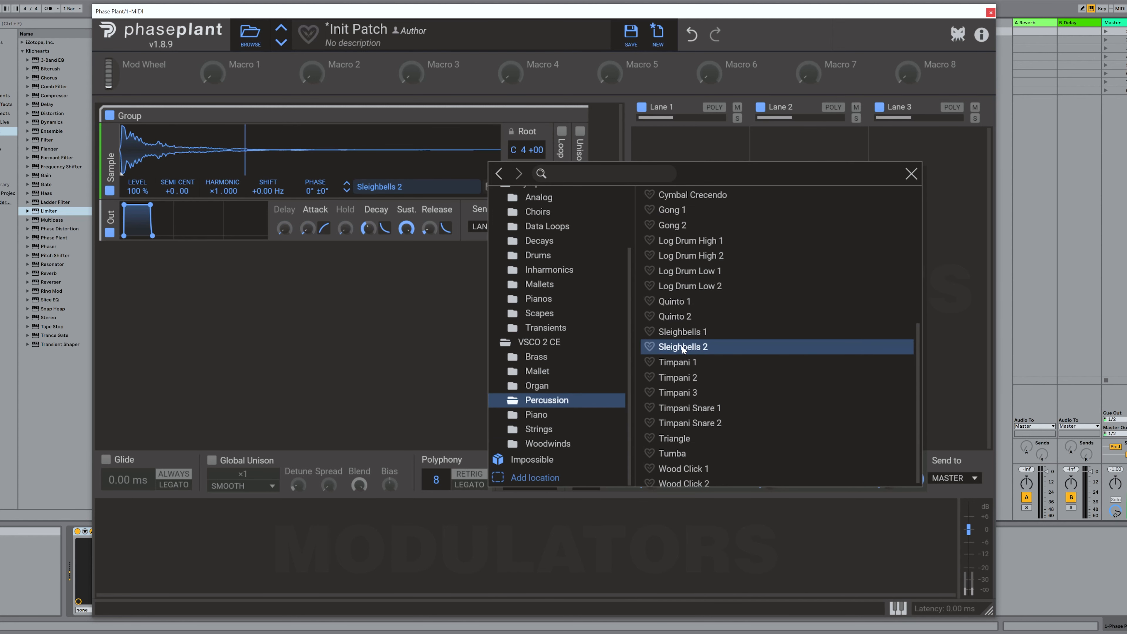
left_click(681, 331)
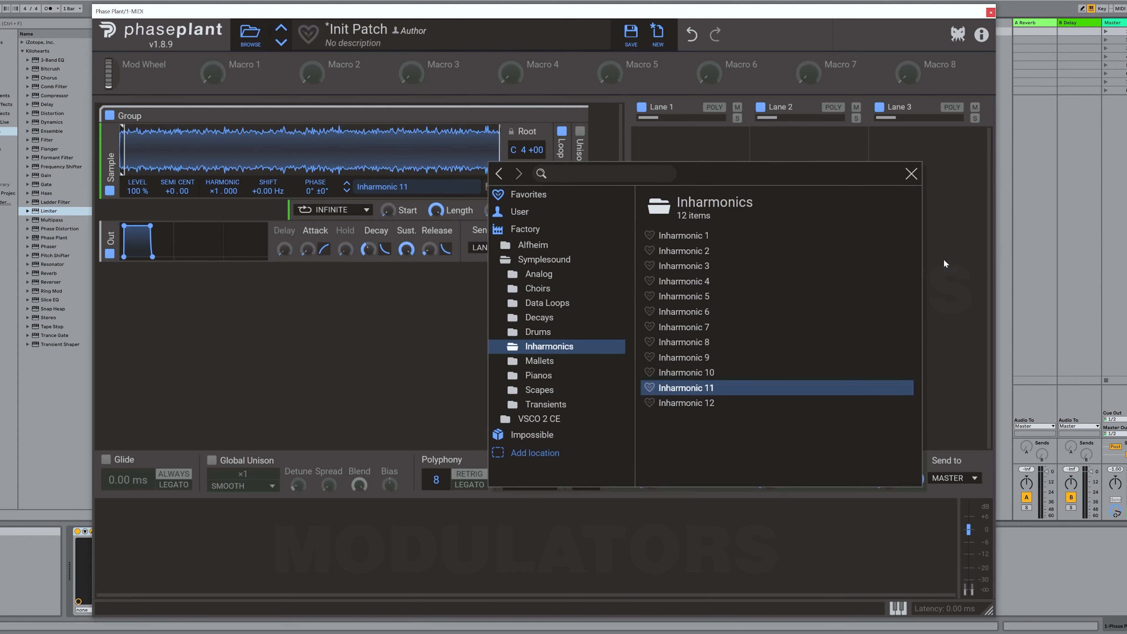
left_click(911, 174)
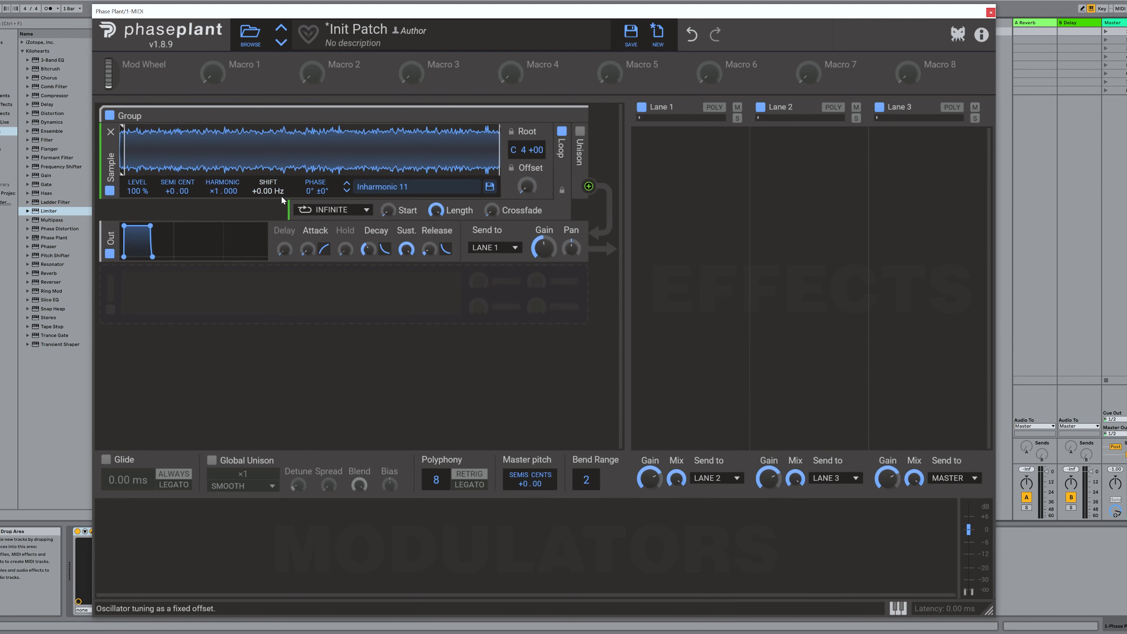
Add a Filter between the sample and its output, set it to band-pass, and lower its cutoff slightly.
left_click(288, 204)
left_click(432, 289)
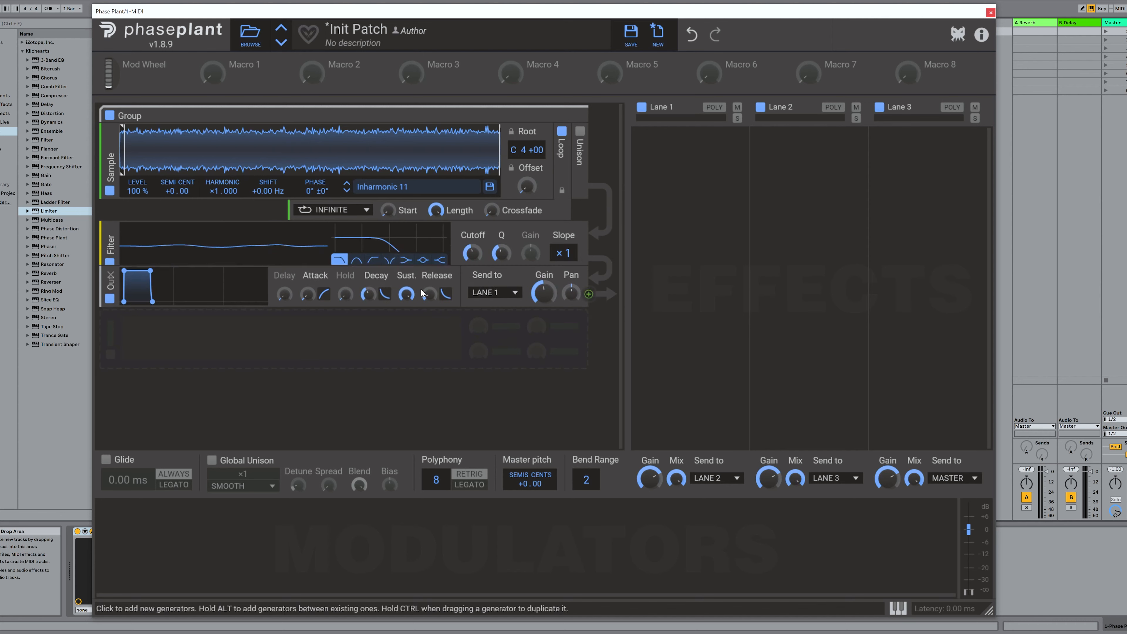
left_click(356, 260)
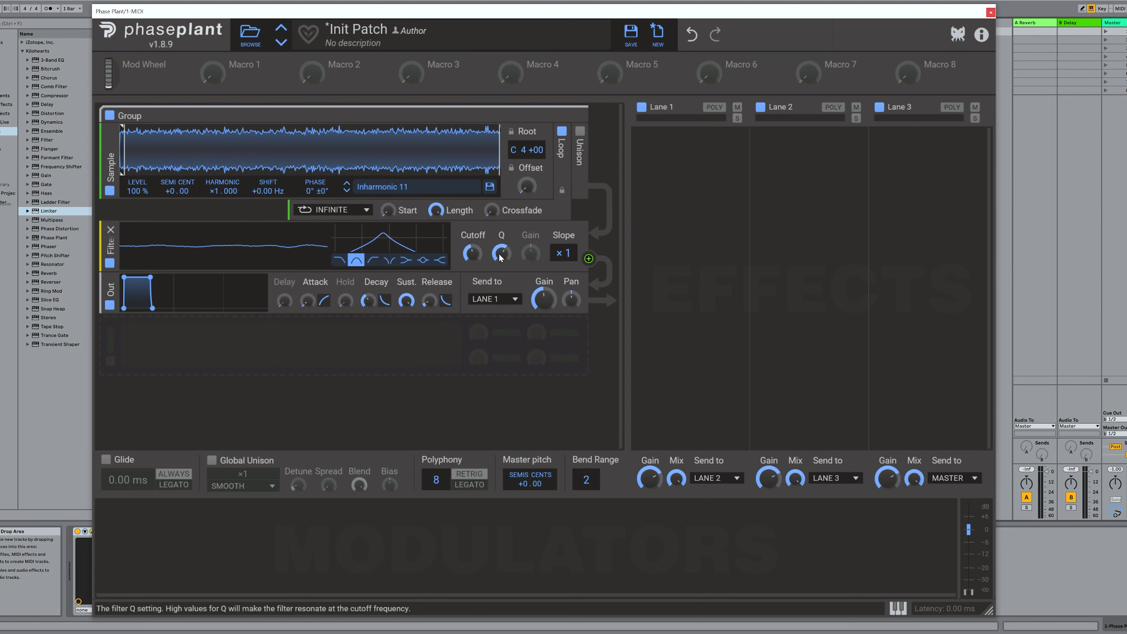
mouse_move(472, 253)
left_mouse_down()
mouse_move(472, 243)
mouse_move(472, 261)
left_mouse_up()
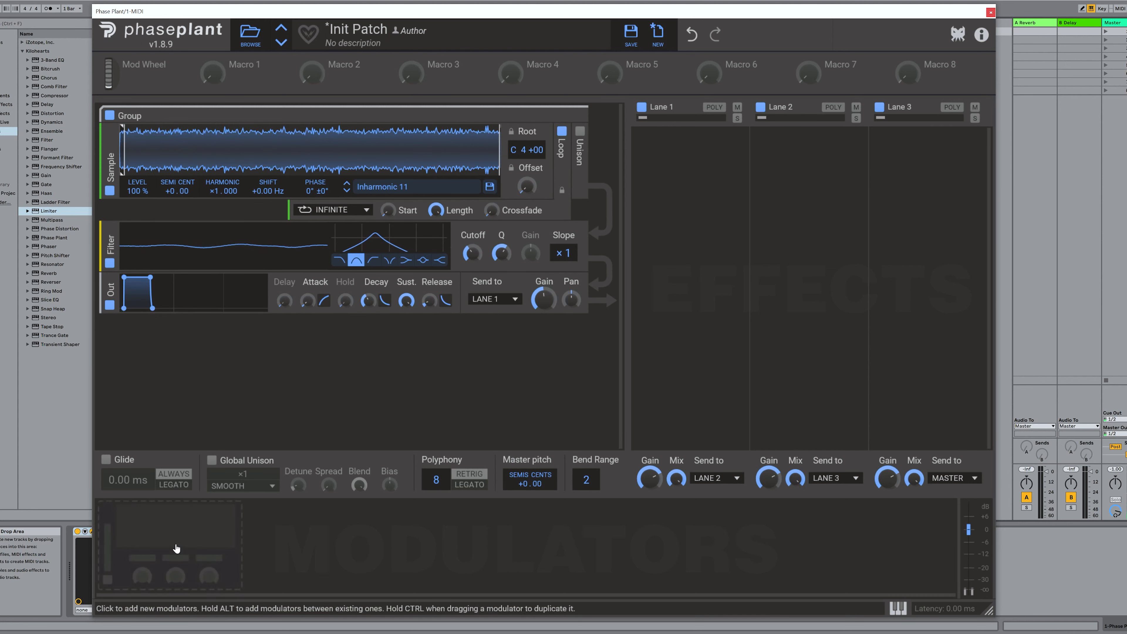
Add a smoothed Random modulator running at 0.35 Hz and route it to the filter's Cutoff and Q.
left_click_drag(148, 564, 148, 572)
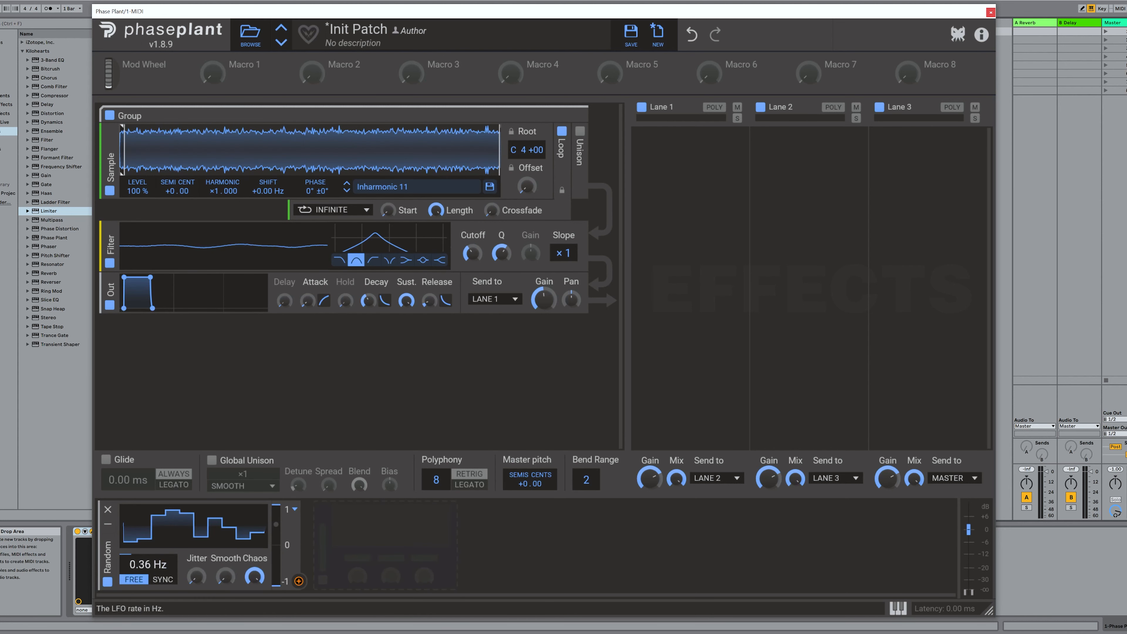
left_click_drag(225, 576, 225, 563)
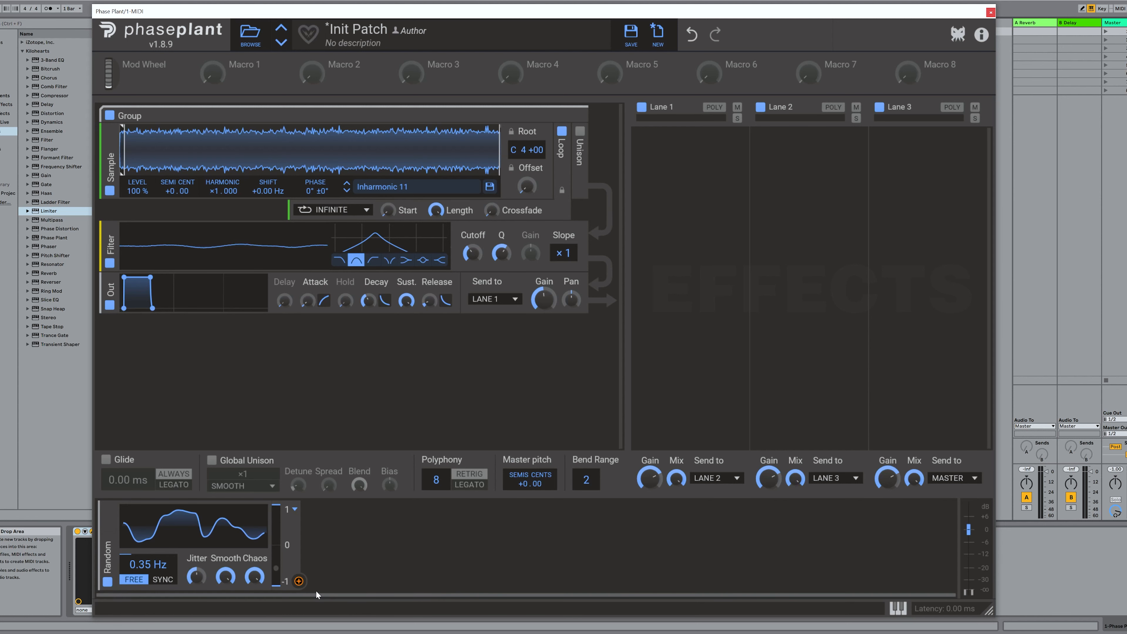
left_click_drag(298, 581, 472, 254)
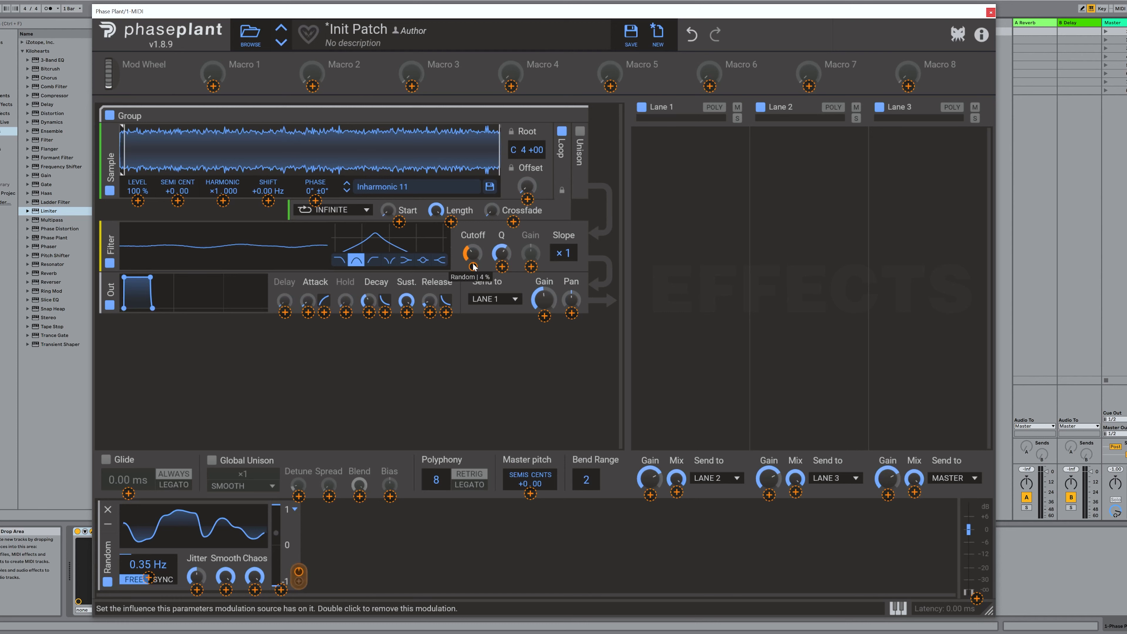
left_click_drag(501, 268, 501, 261)
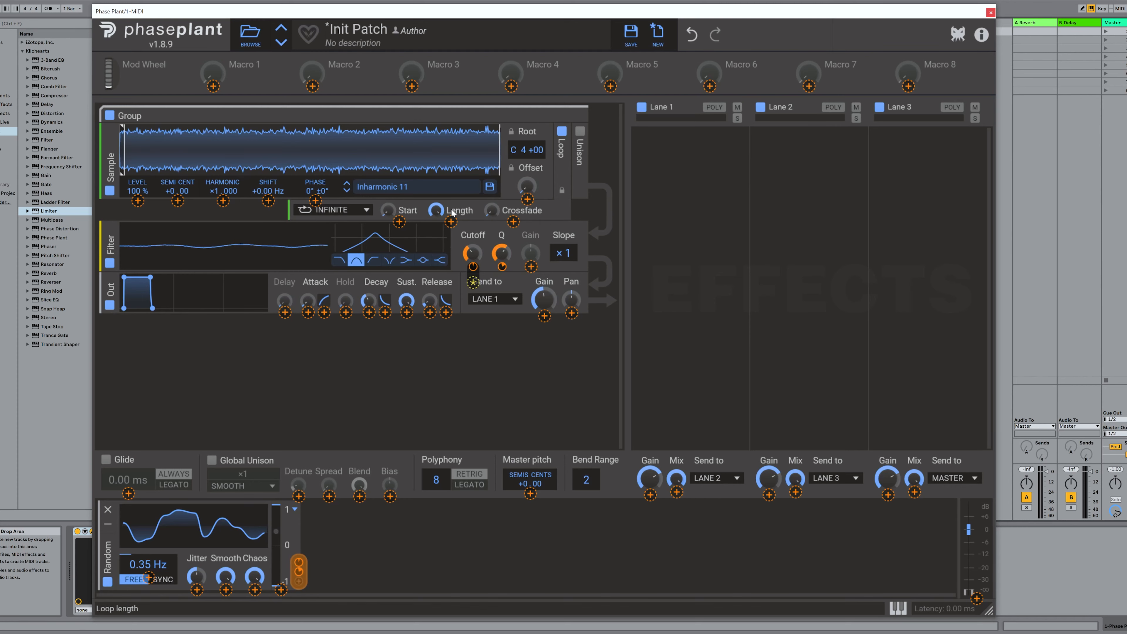
Lower the output gain of the sample group named Wind, then duplicate the collapsed group and expand the copy.
left_click_drag(547, 294, 548, 303)
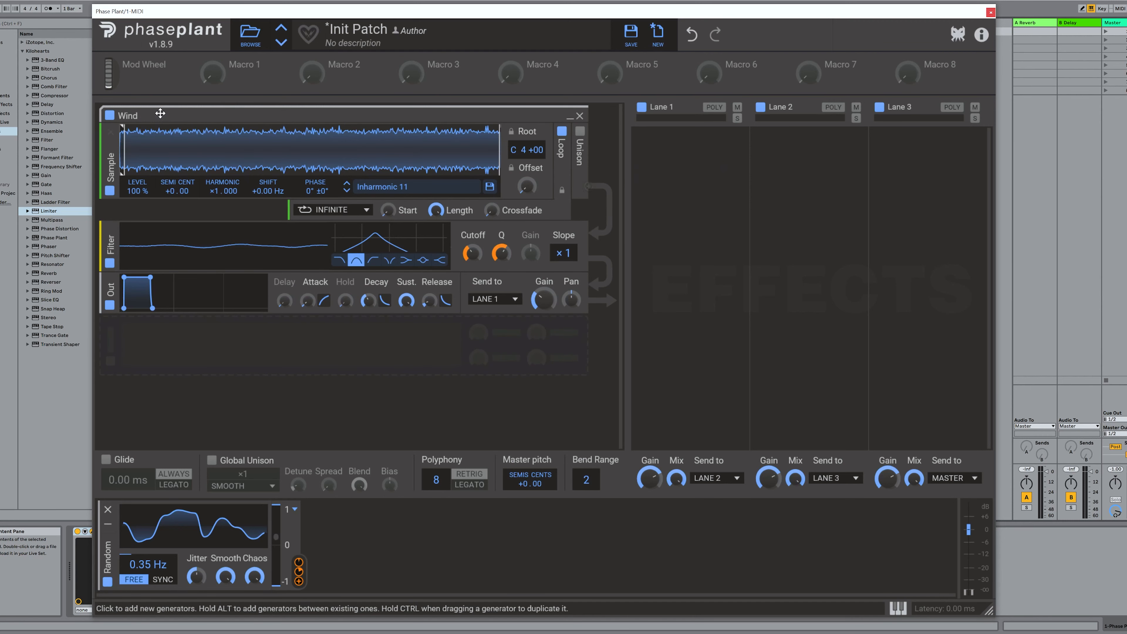
left_click(569, 116)
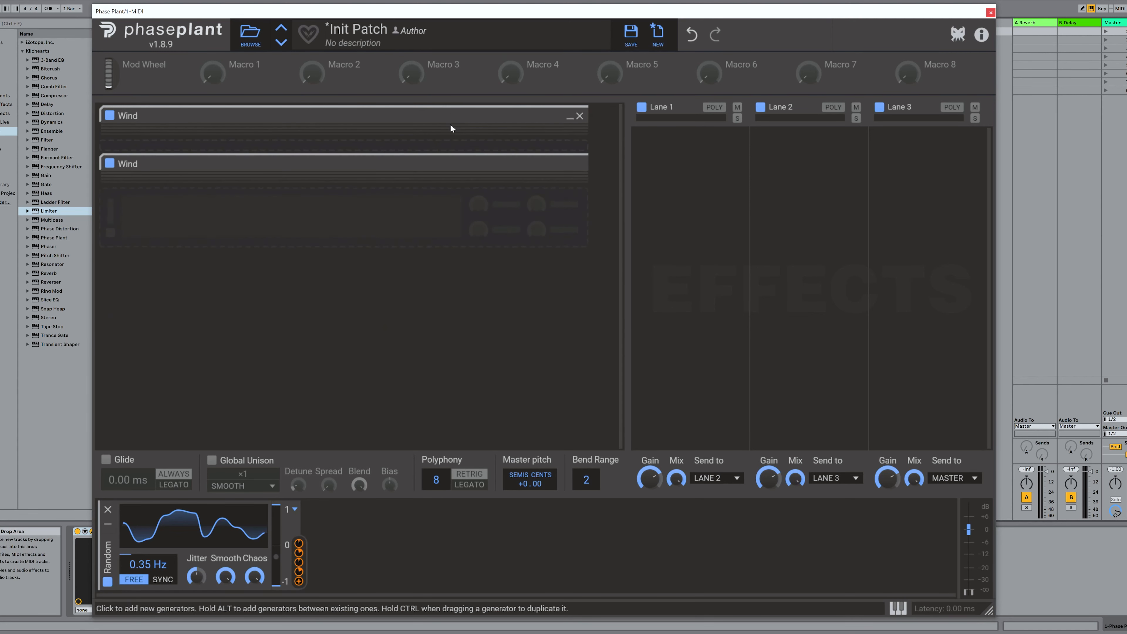
left_click(570, 163)
In the second Wind group, minimize the loop length, start the loop about a third in with some crossfade, and set Harmonic to ×9.759.
left_click_drag(435, 258, 435, 306)
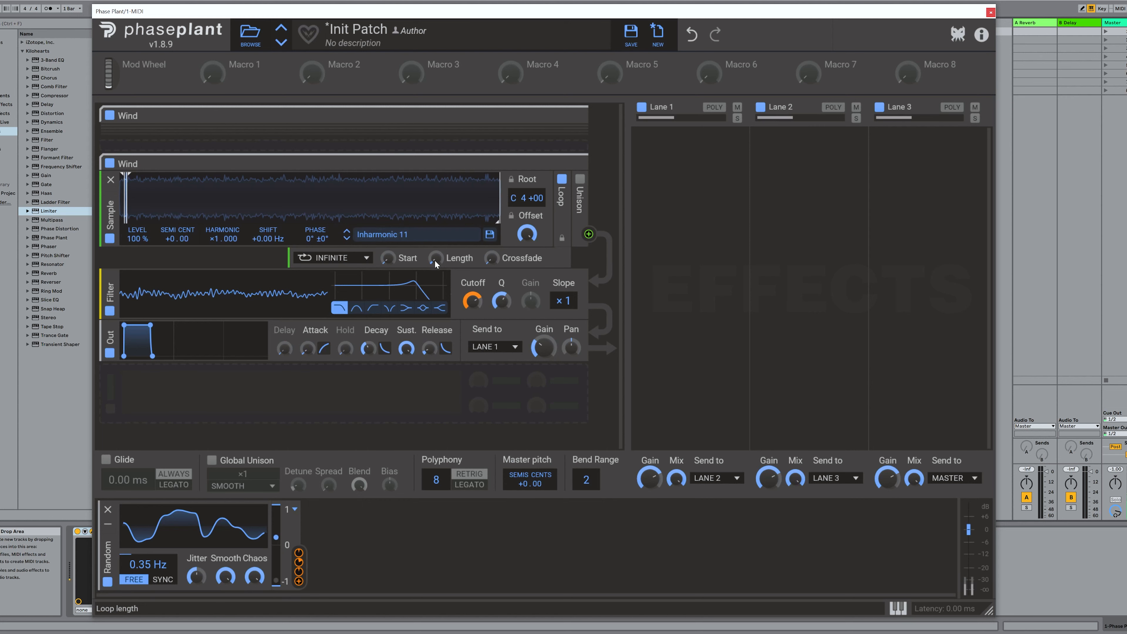
mouse_move(389, 261)
left_mouse_down()
mouse_move(389, 251)
mouse_move(389, 261)
mouse_move(440, 270)
left_mouse_up()
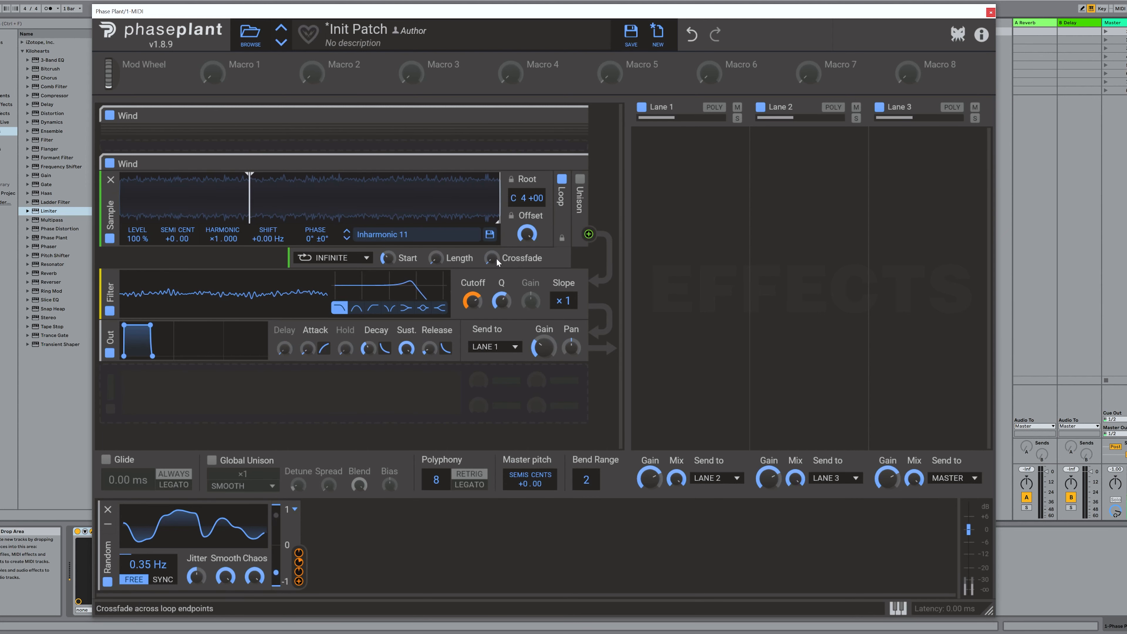
left_click_drag(495, 258, 496, 250)
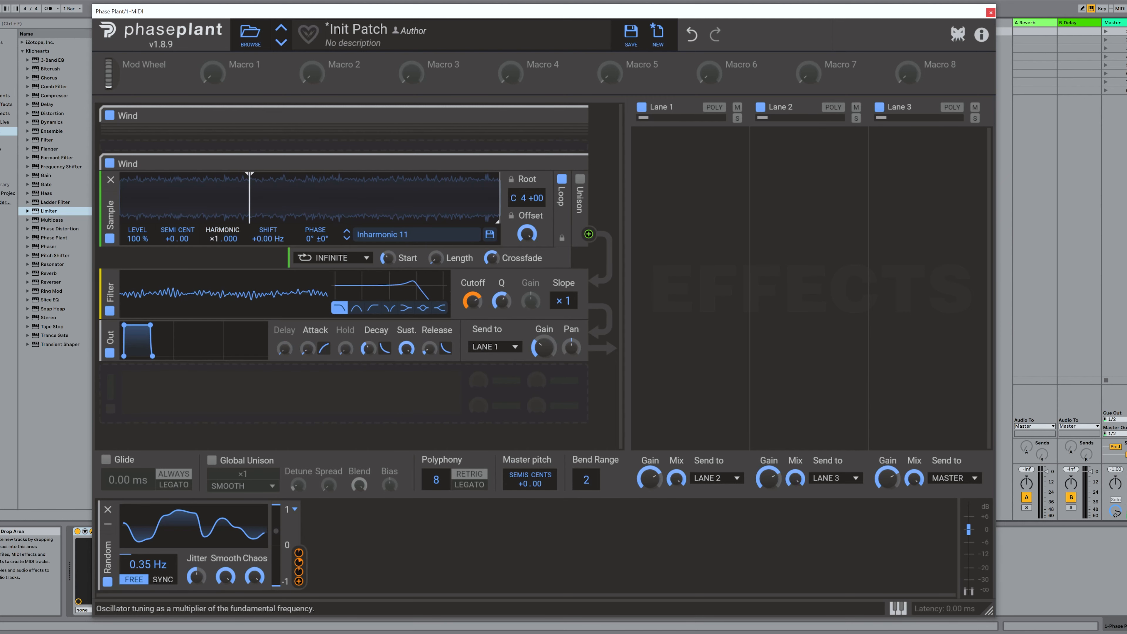
left_click_drag(216, 238, 216, 211)
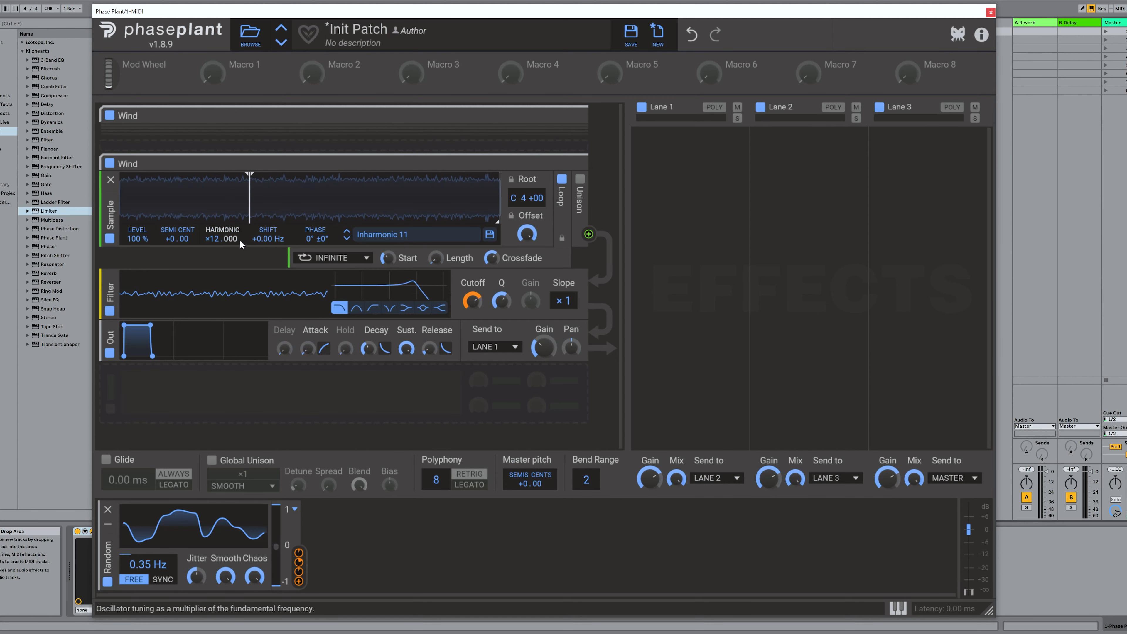
left_click_drag(240, 240, 240, 257)
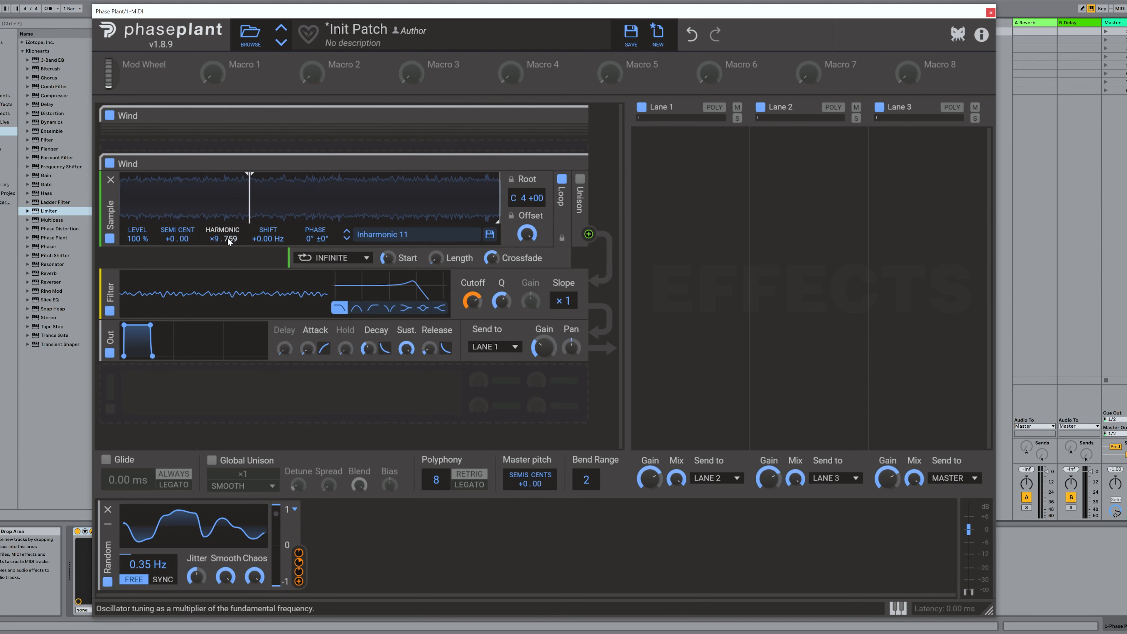
Shape the second Wind group's output envelope by adjusting the attack time, making its curve linear, and dropping sustain to zero.
left_click_drag(307, 349, 309, 352)
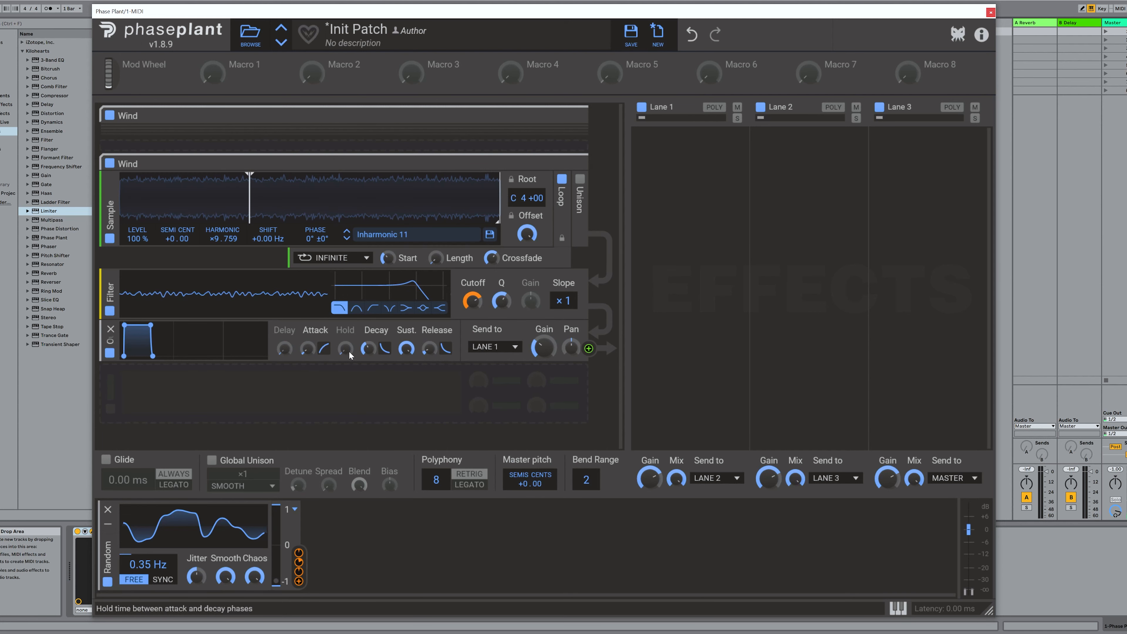
left_click_drag(324, 349, 324, 349)
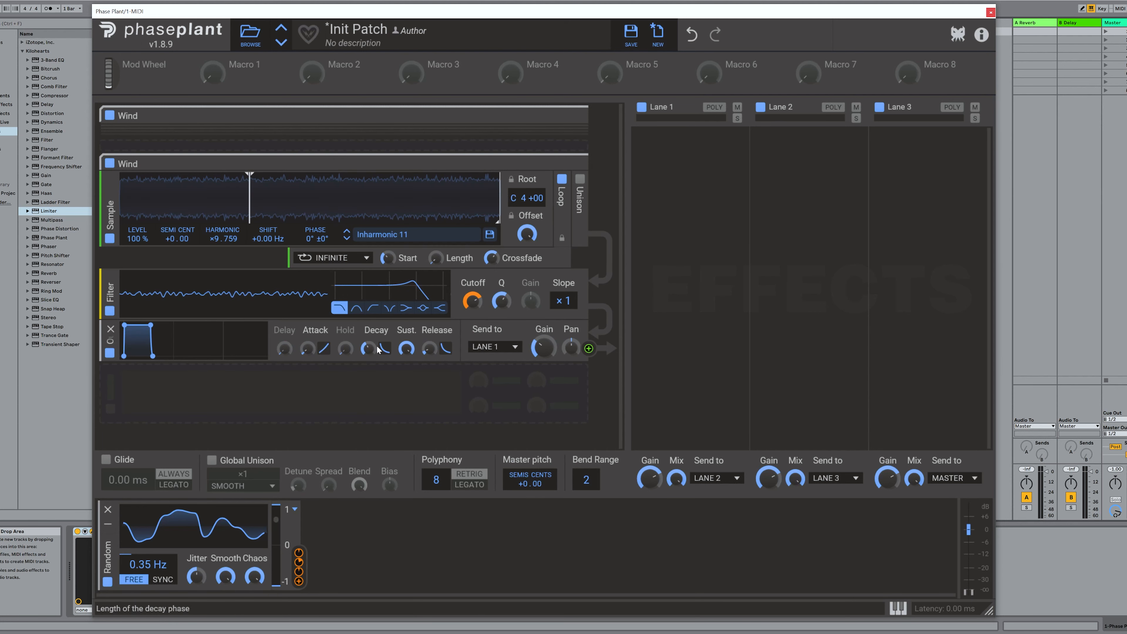
left_click_drag(406, 348, 406, 353)
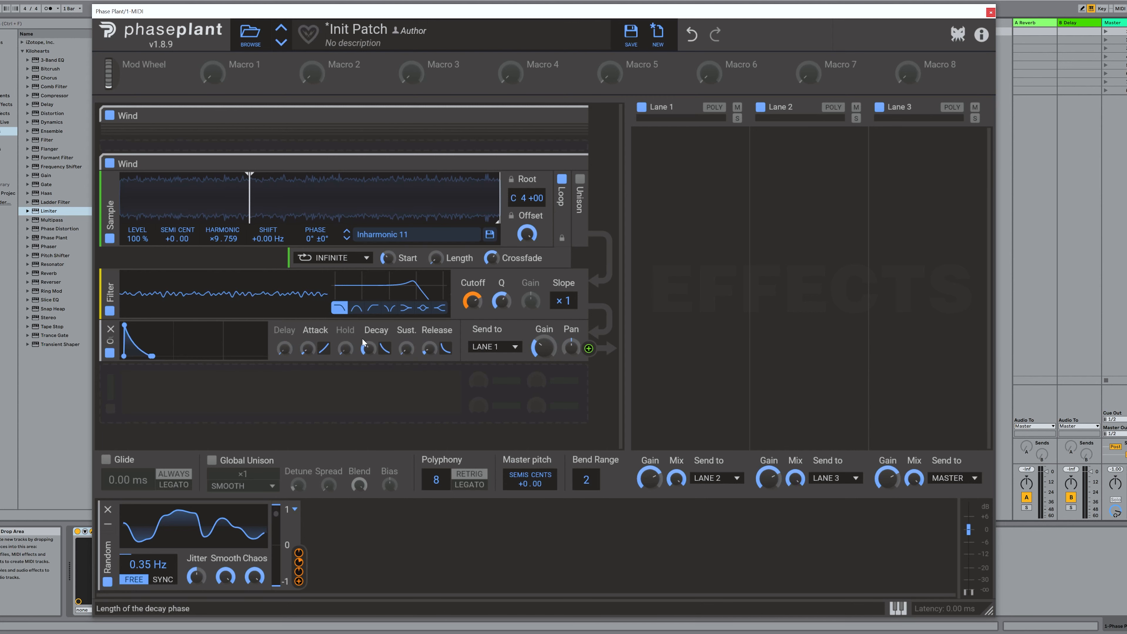
Set the second Wind group's envelope decay to 3000 ms and both its decay and release falloff to 90%.
double_click(368, 348)
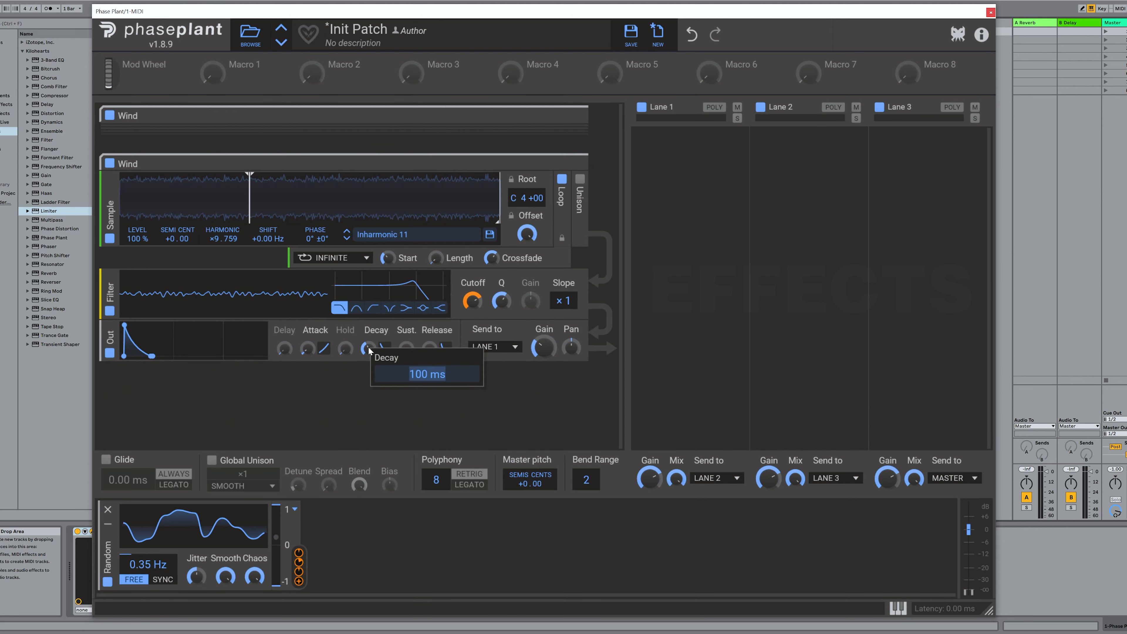
type("3000")
key("Return")
double_click(383, 348)
type("90")
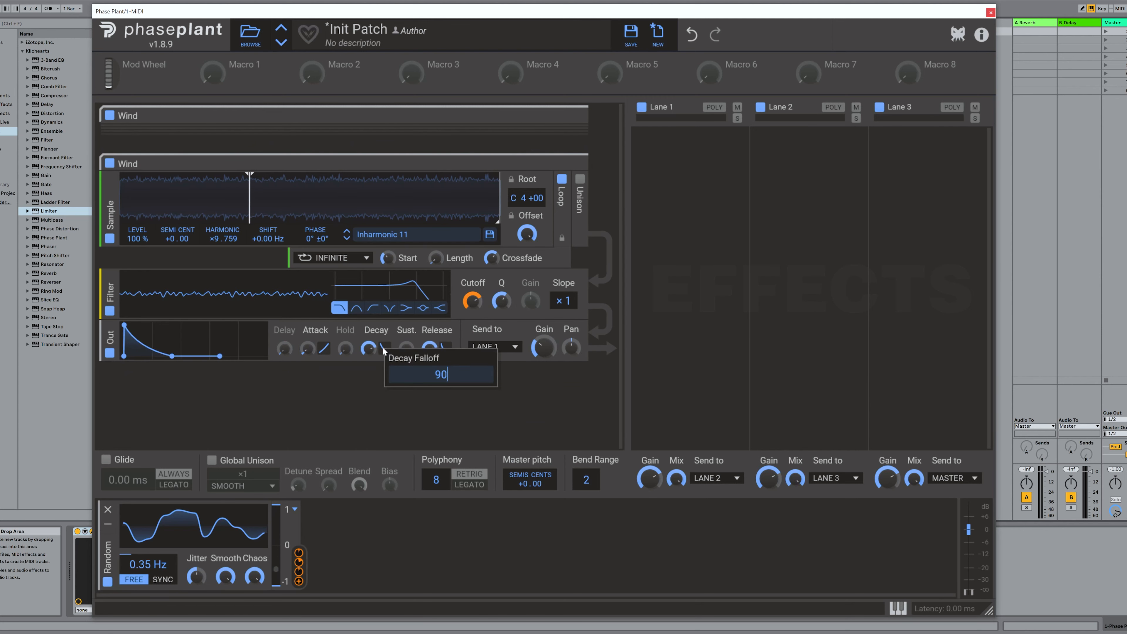
key("Return")
double_click(445, 348)
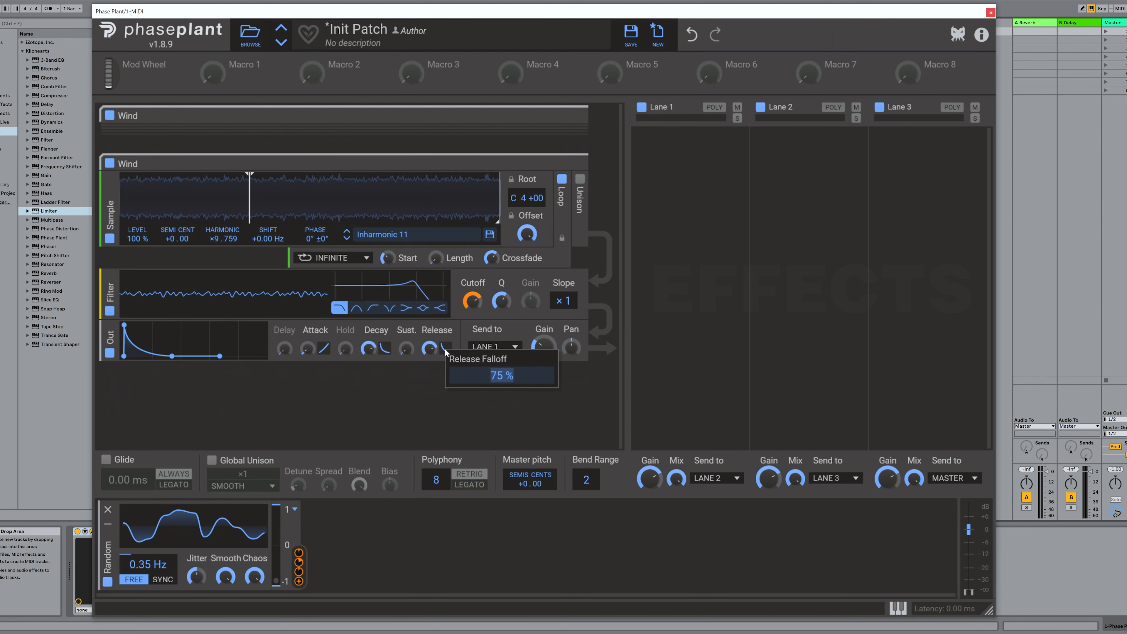
type("90")
key("Return")
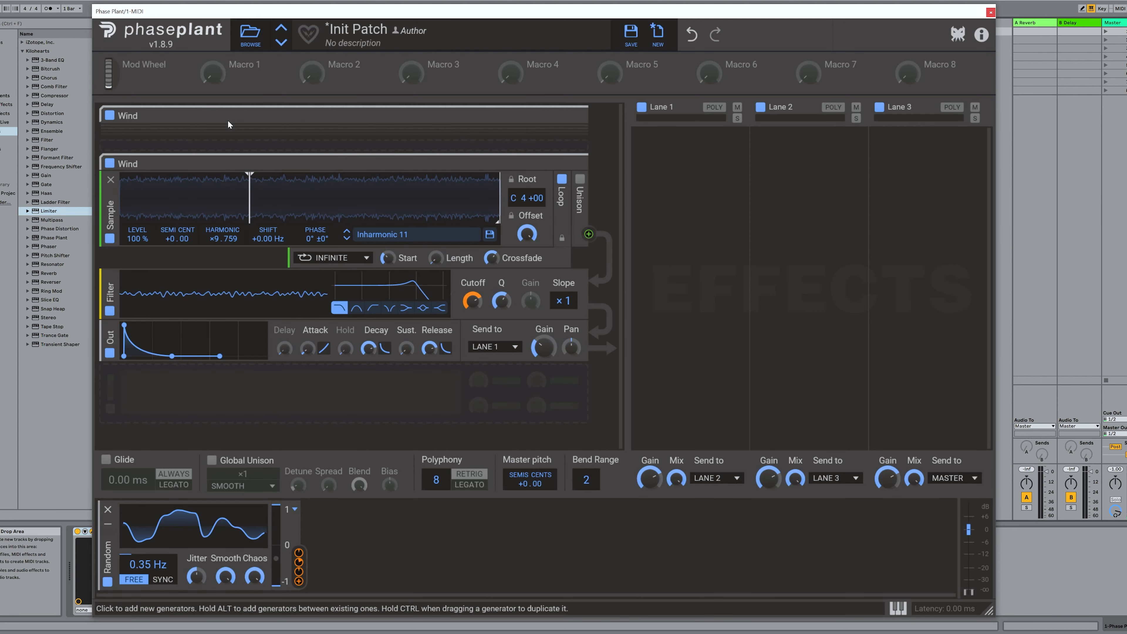
Expand the first Wind group to review its sampler, filter and output settings.
left_click(567, 121)
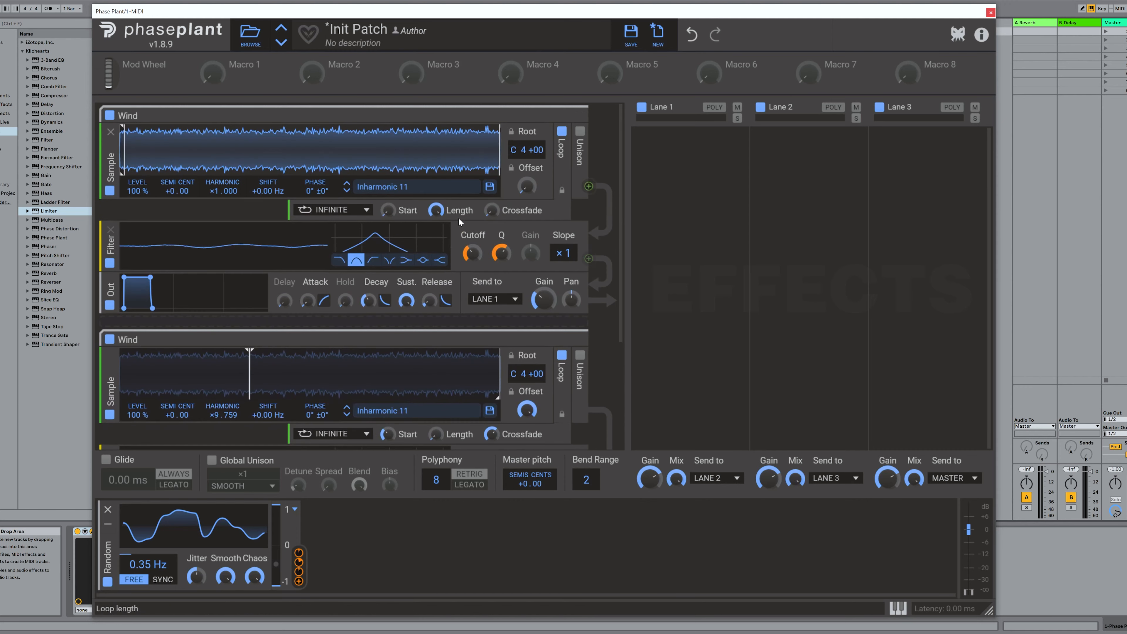
scroll(426, 302, "up", 5)
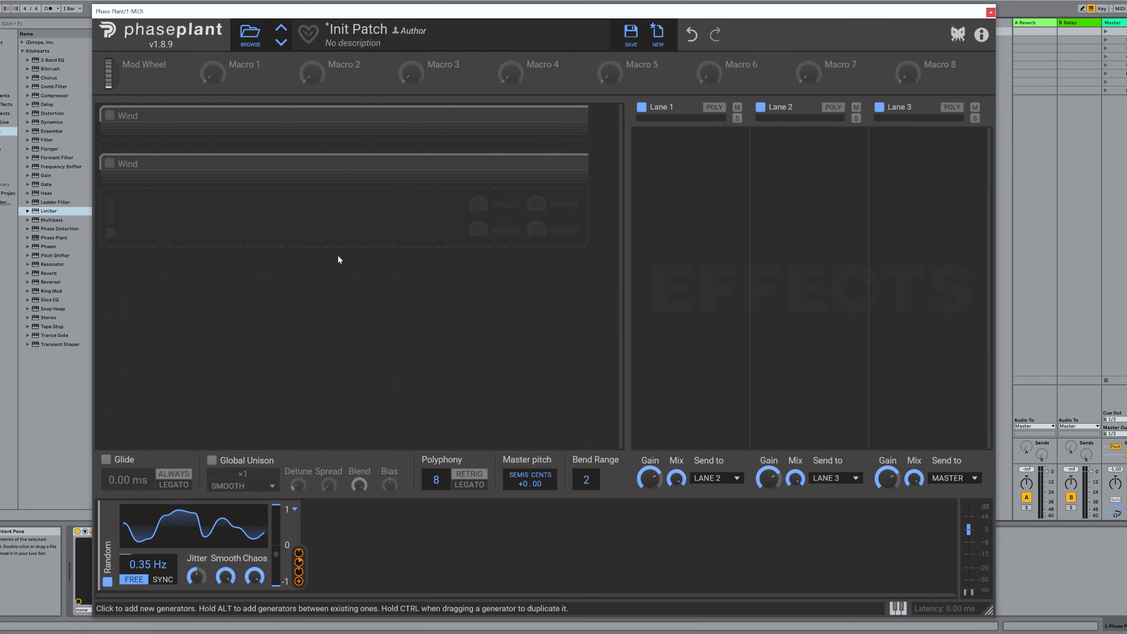
Add a third group with a sine-wave Analog oscillator and an output, and switch both Wind groups back on.
left_click(337, 231)
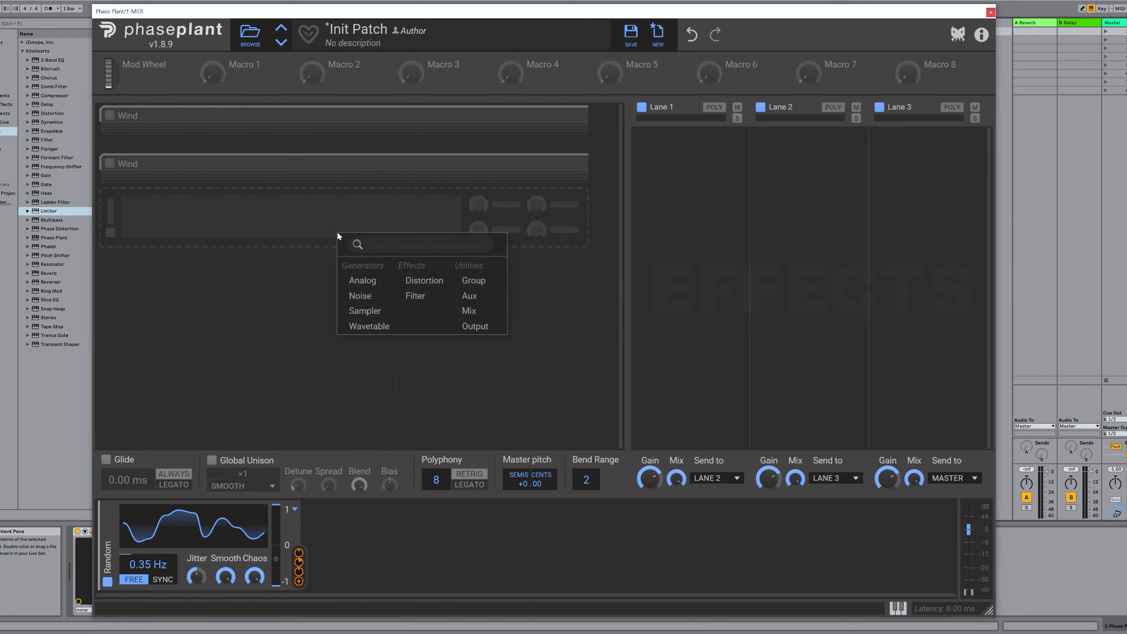
left_click(477, 293)
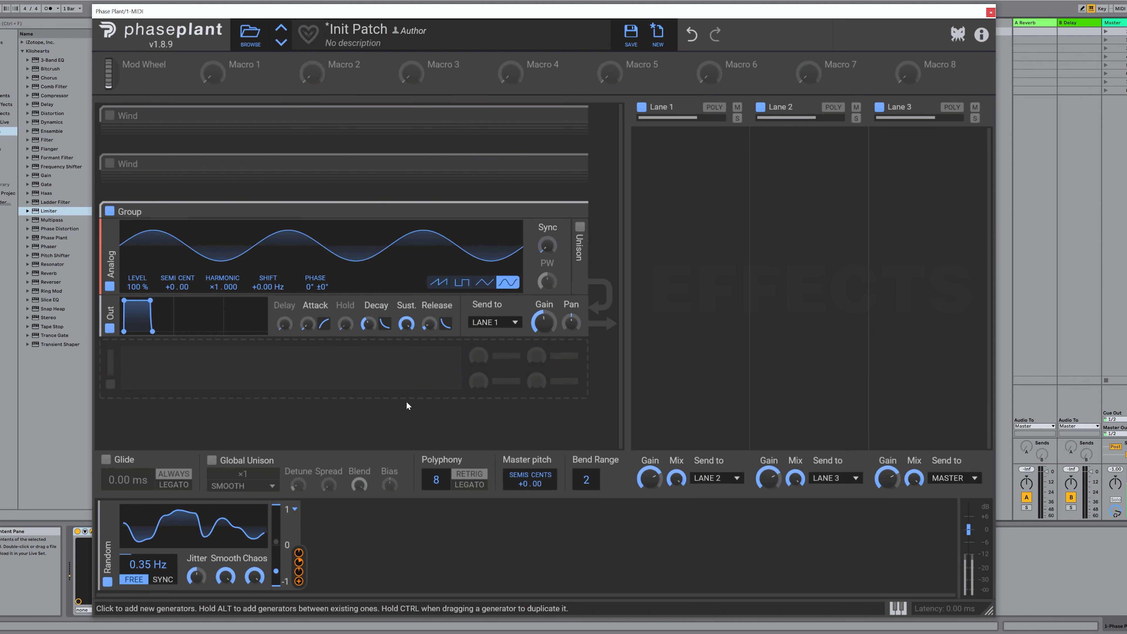
left_click(110, 164)
left_click(109, 116)
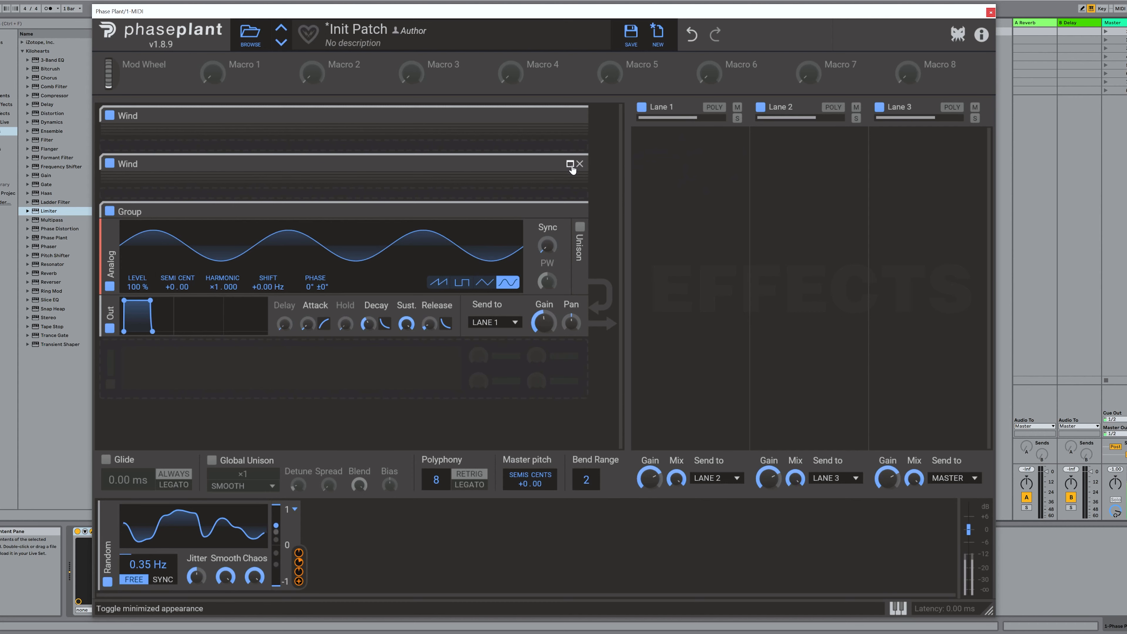
Tune the second Wind group's sample to Harmonic ×9.936 and lower the sine group's output gain.
left_click(570, 165)
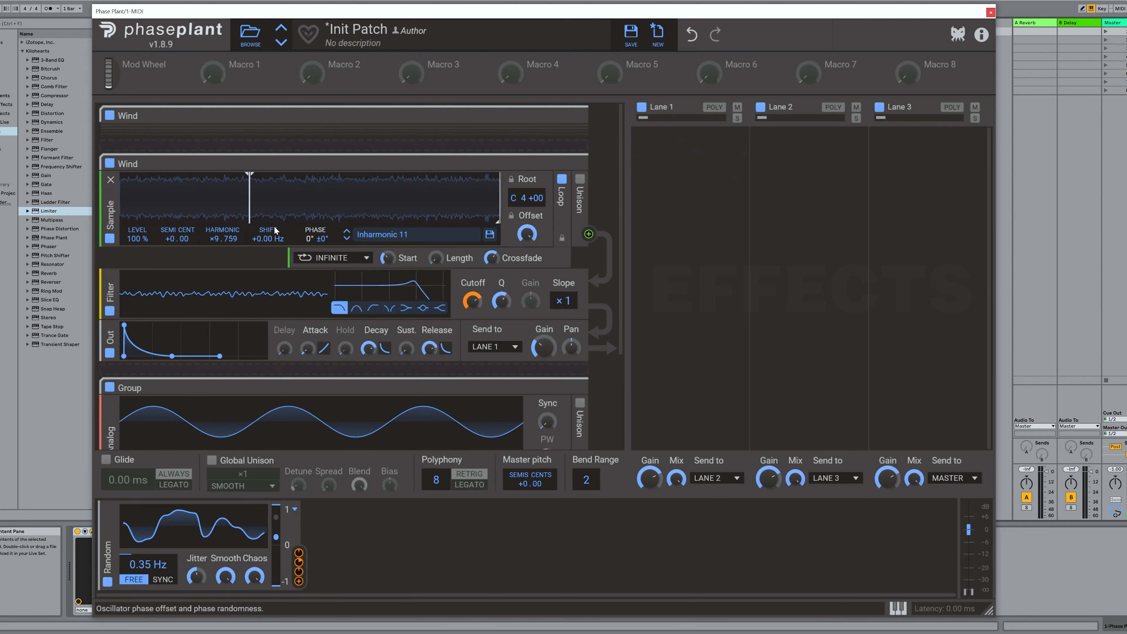
left_click_drag(236, 239, 237, 231)
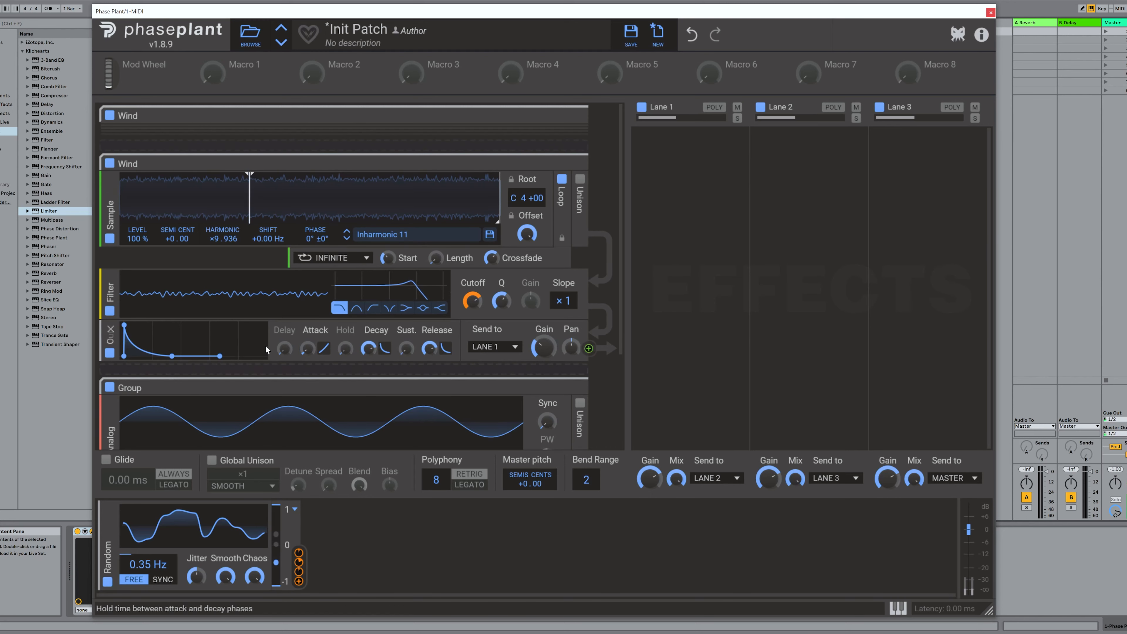
scroll(525, 404, "down", 3)
left_click_drag(542, 370, 542, 380)
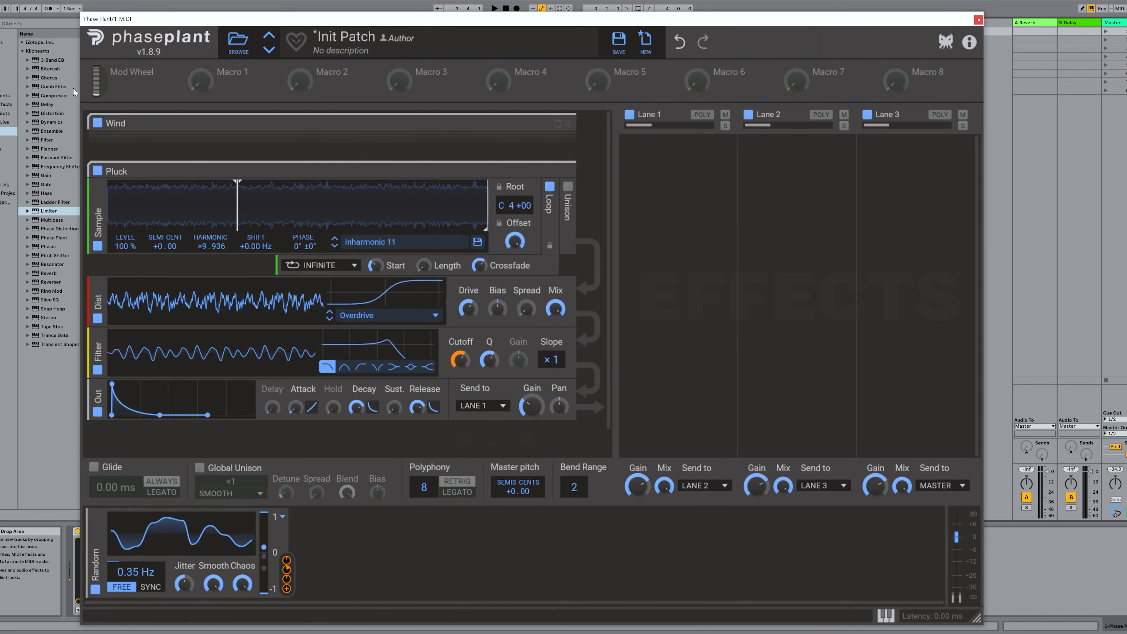
With the Wind group switched off, raise the Pluck group's Overdrive drive and enable ×4 Smooth unison on its sampler.
left_click(98, 124)
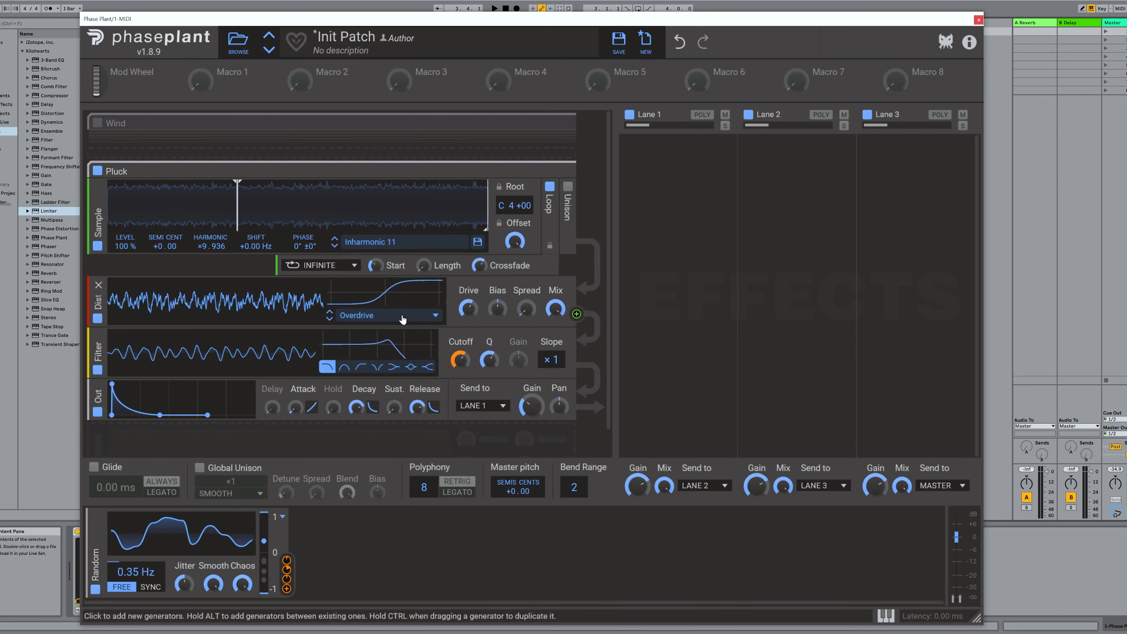
left_click_drag(468, 308, 468, 295)
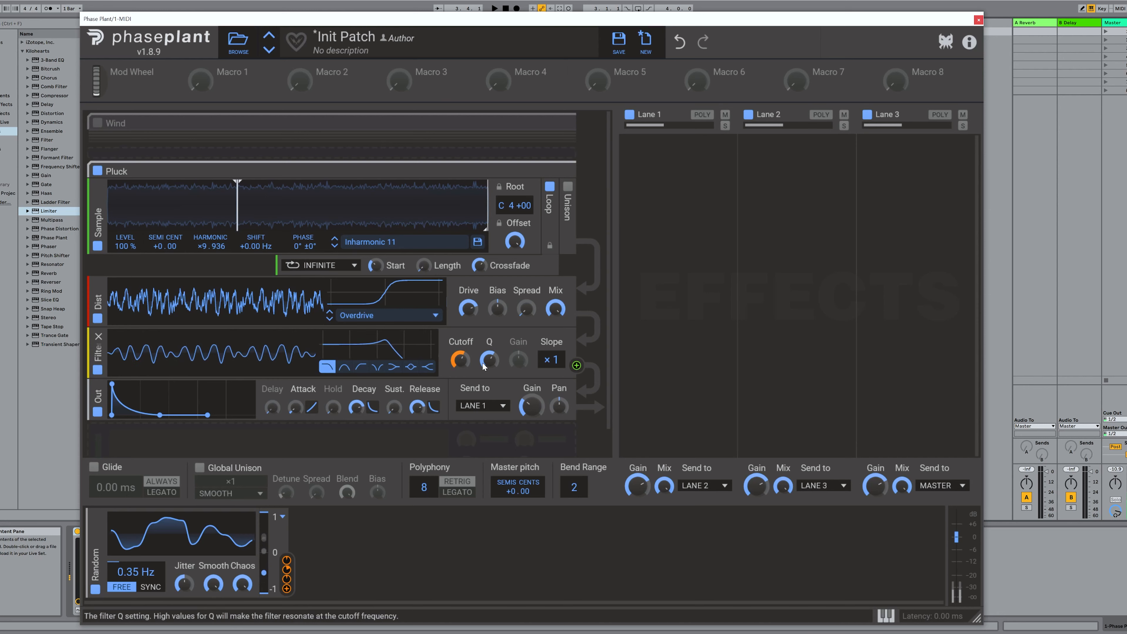
left_click(568, 186)
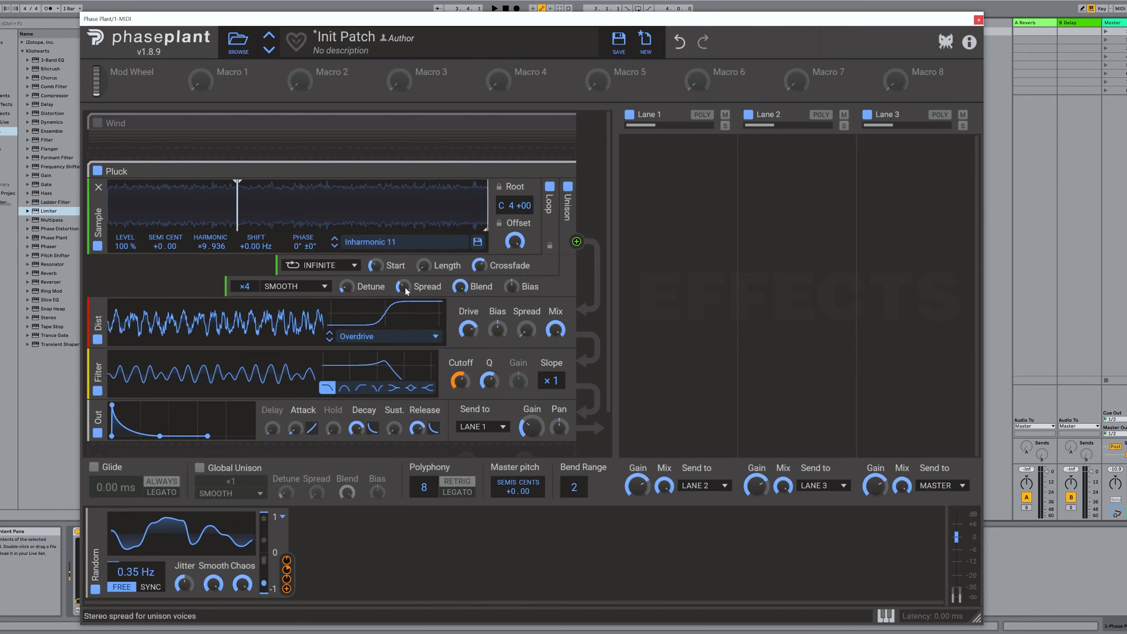
Add a Note modulator and route it to the filter Cutoff of both the Pluck and Wind groups.
scroll(523, 400, "down", 1)
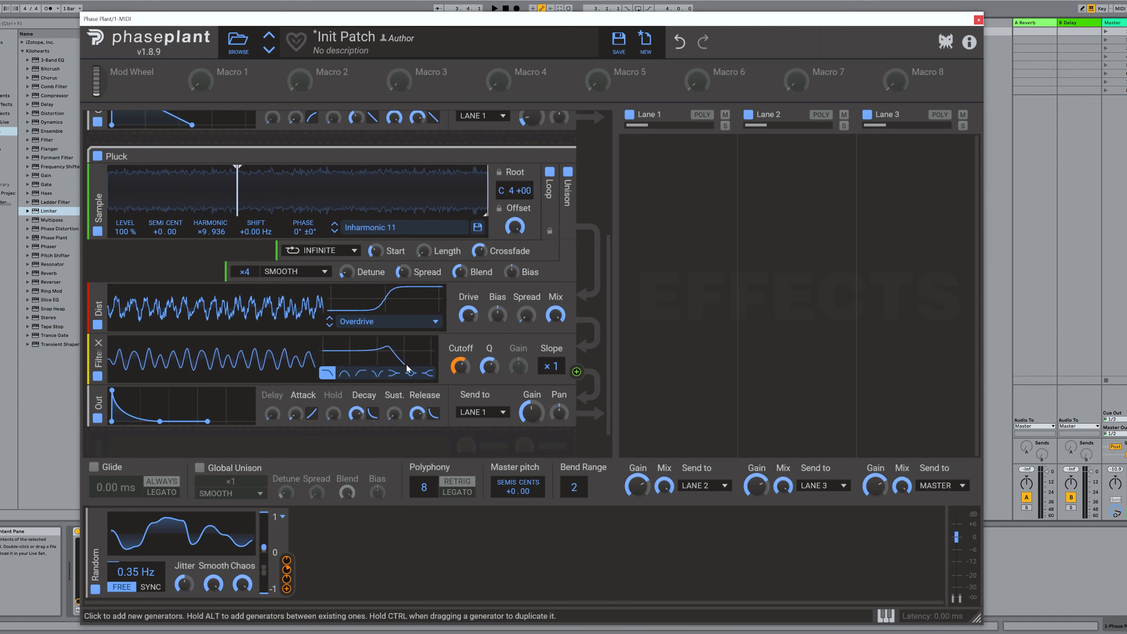
left_click(328, 566)
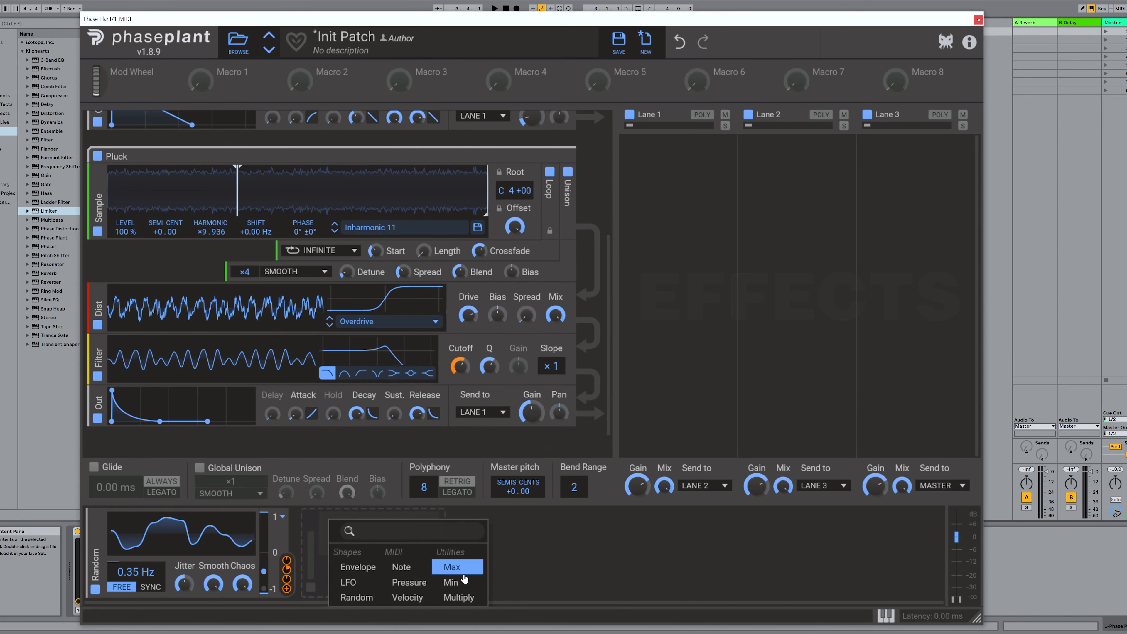
left_click(402, 567)
left_click_drag(380, 589, 460, 369)
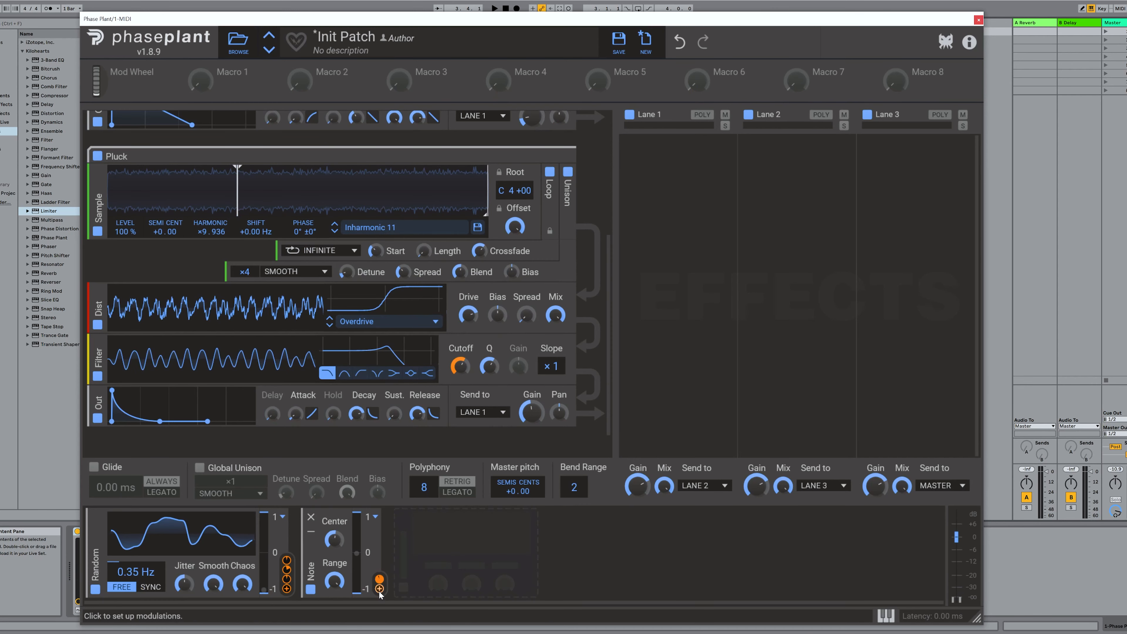
scroll(476, 196, "up", 3)
left_click_drag(461, 193, 461, 218)
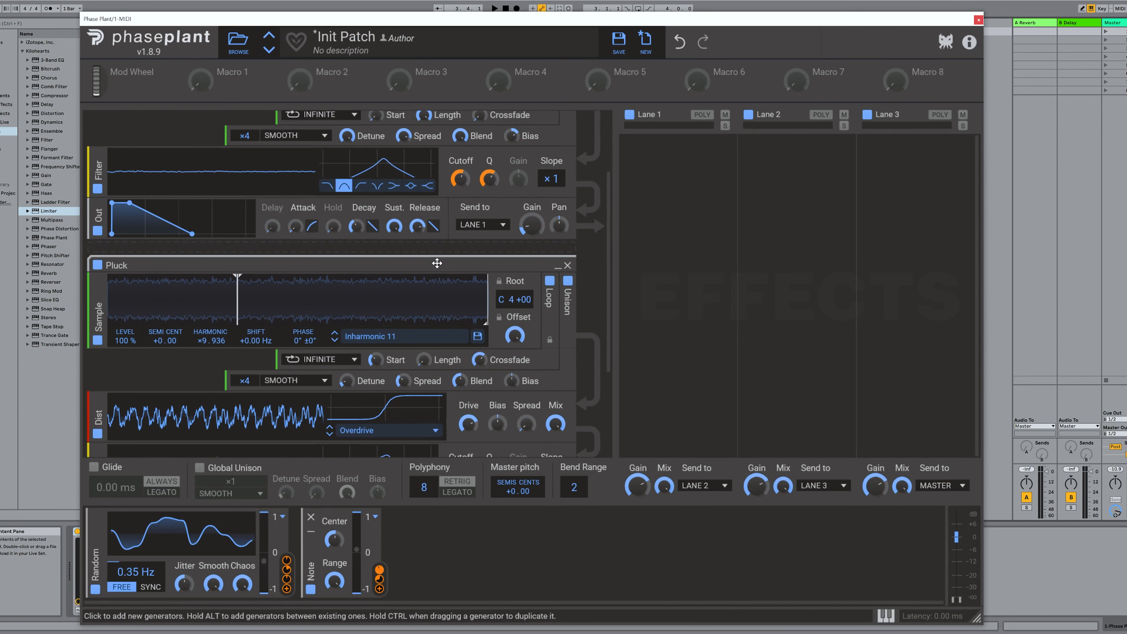
Collapse the Wind and Pluck groups and add a new group containing an Analog oscillator set to a triangle wave.
left_click_drag(432, 262, 341, 174)
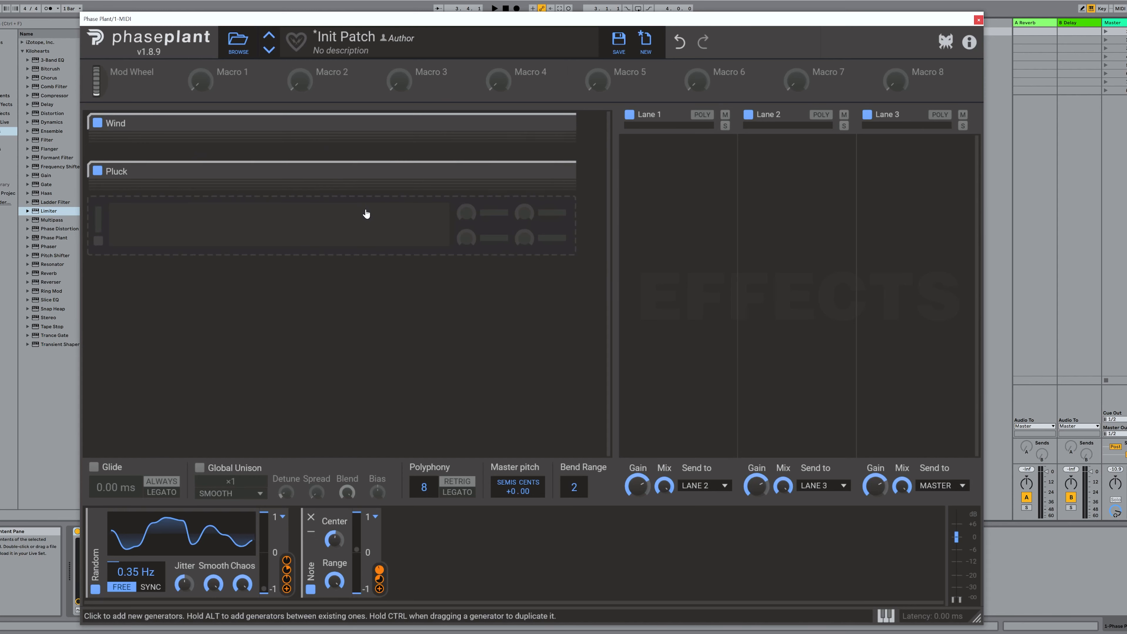
left_click(363, 240)
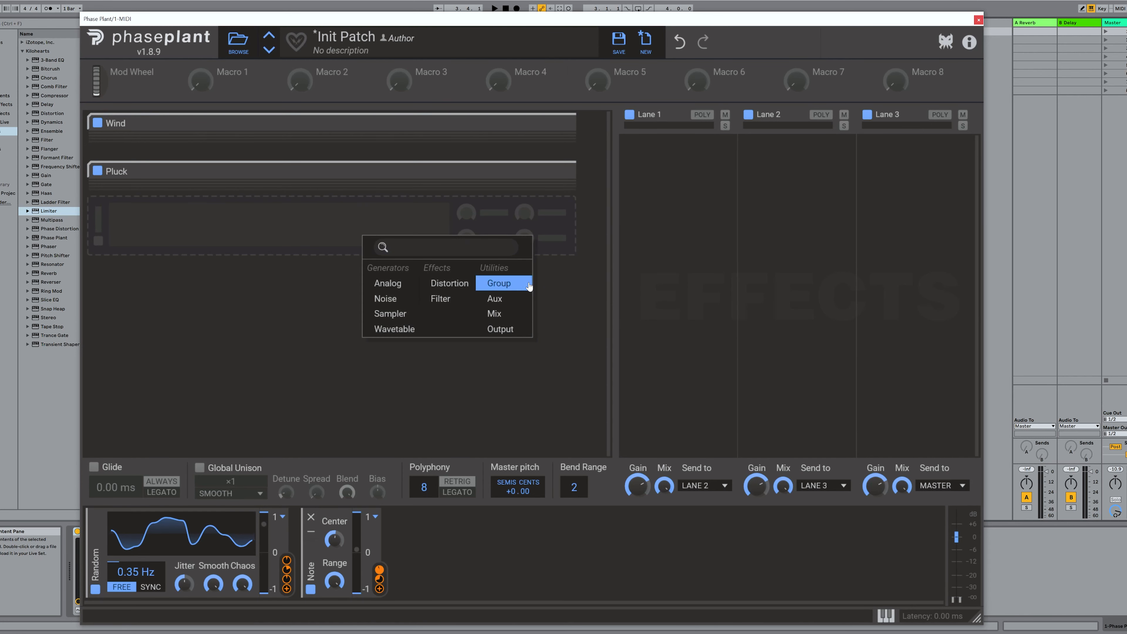
left_click(514, 285)
left_click(446, 252)
left_click(486, 295)
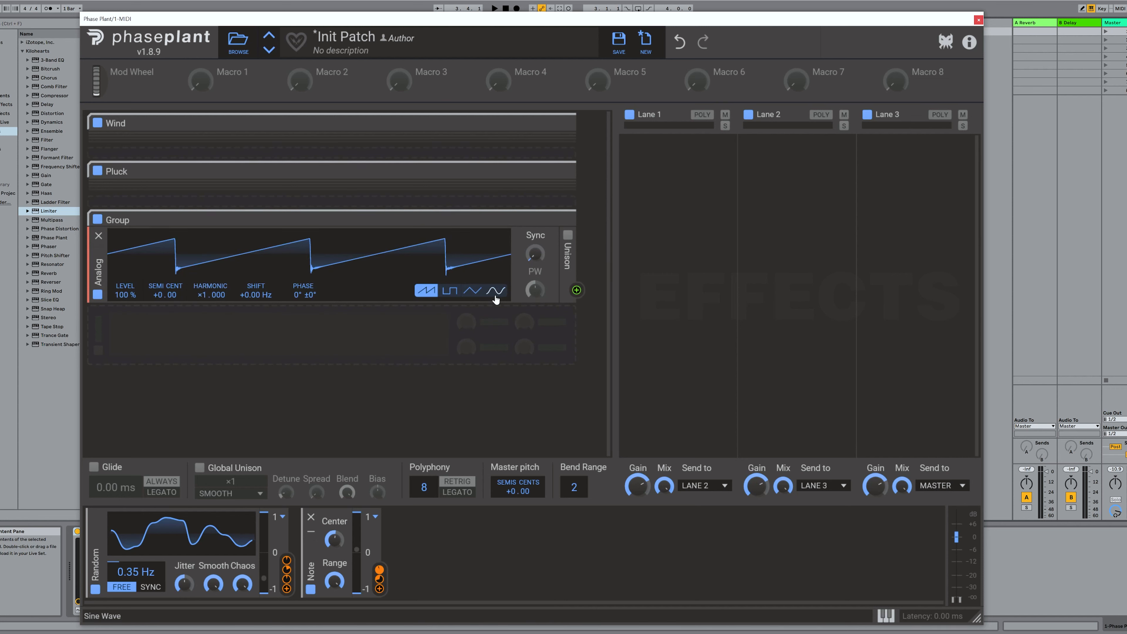
left_click(463, 287)
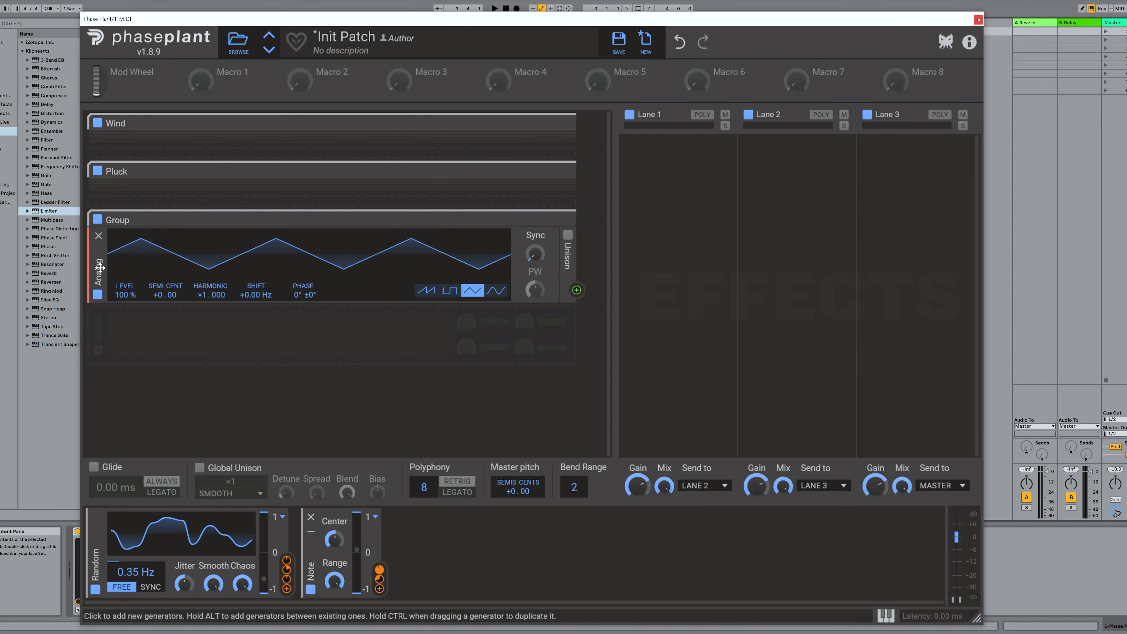
Duplicate the triangle oscillator with the pair detuned to −0.07 and +0.05, and insert a low-pass filter before the output.
left_click_drag(172, 372, 172, 369)
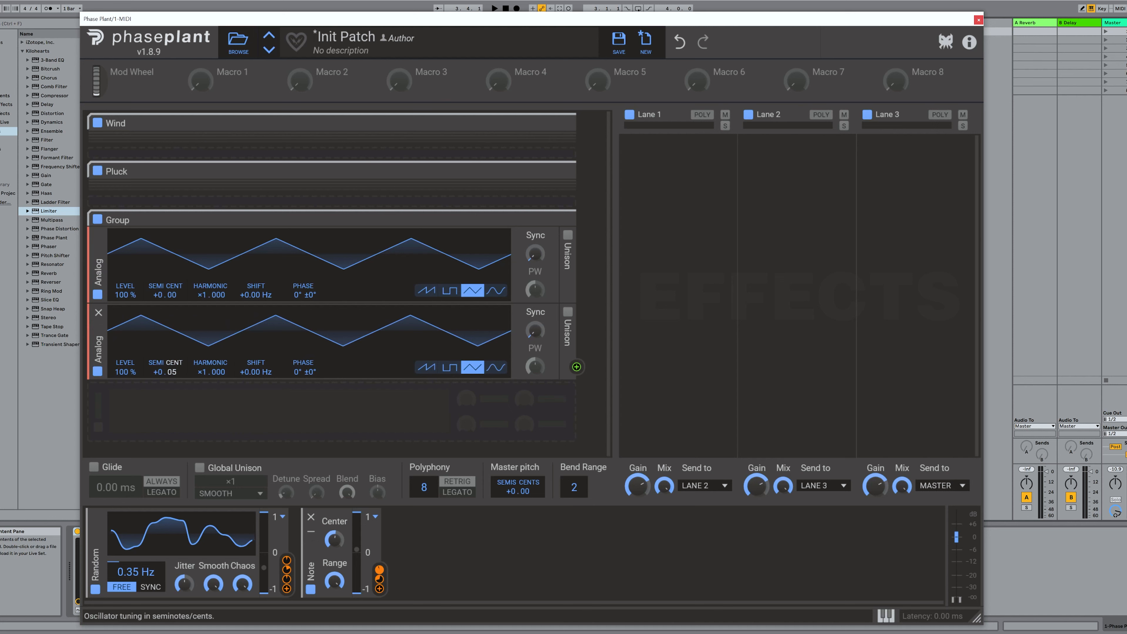
left_click(576, 367)
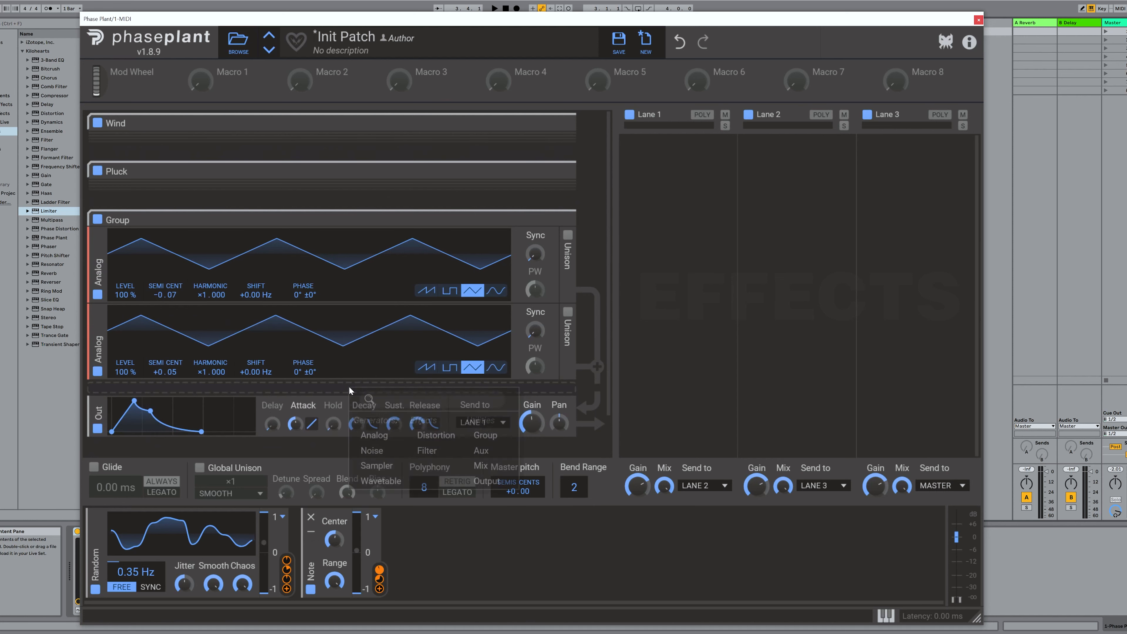
left_click(437, 433)
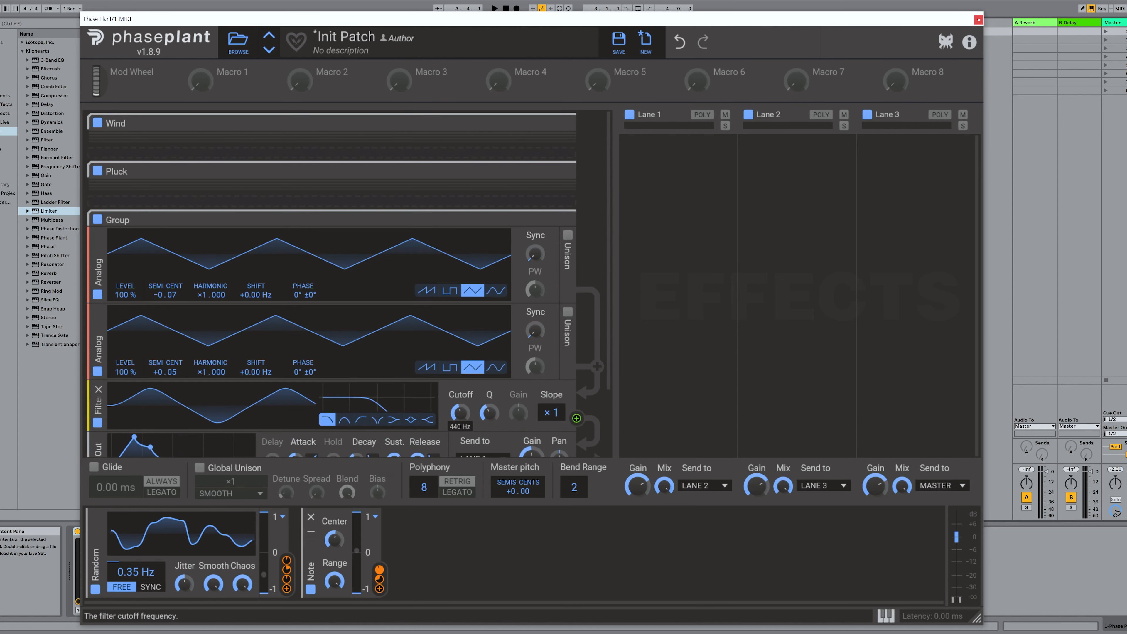
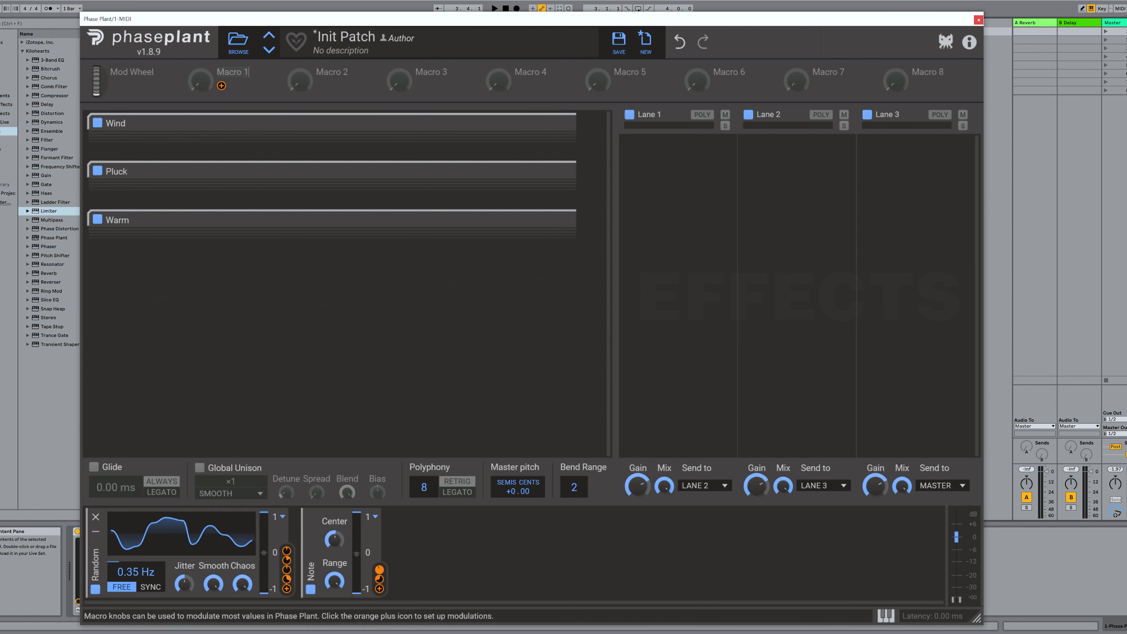
Rename Macro 1 to Warm and route it to the Warm group's output gain.
key("ctrl+a")
type("Wa")
left_click_drag(221, 86, 533, 402)
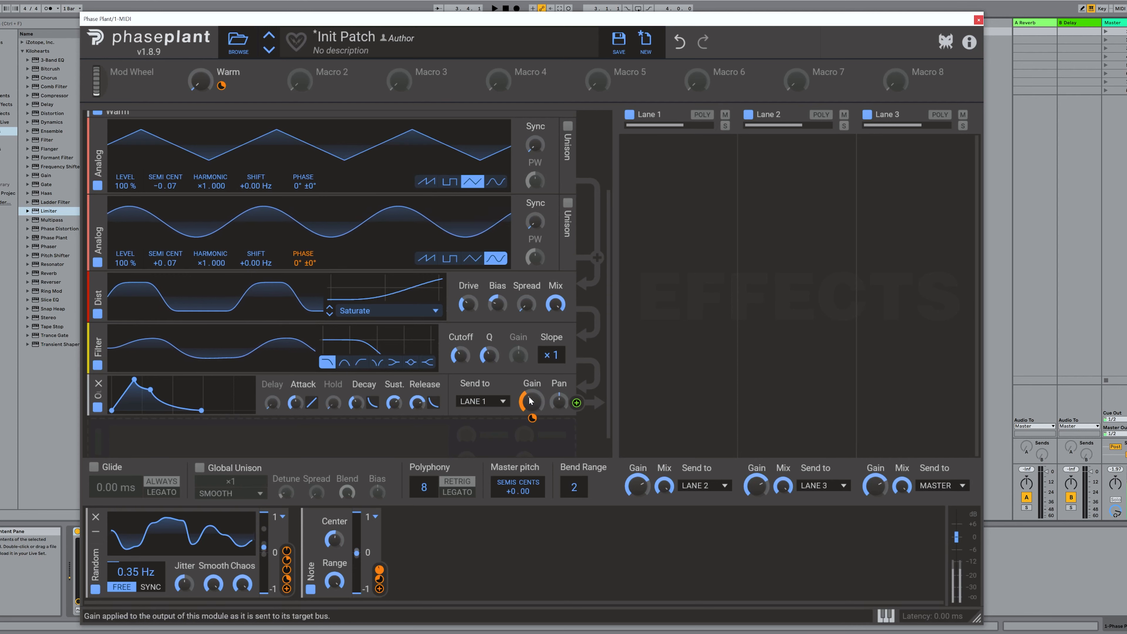
With the Warm macro turned fully up, lower the Warm group's output gain, and return the macro to zero.
left_click_drag(201, 84, 202, 79)
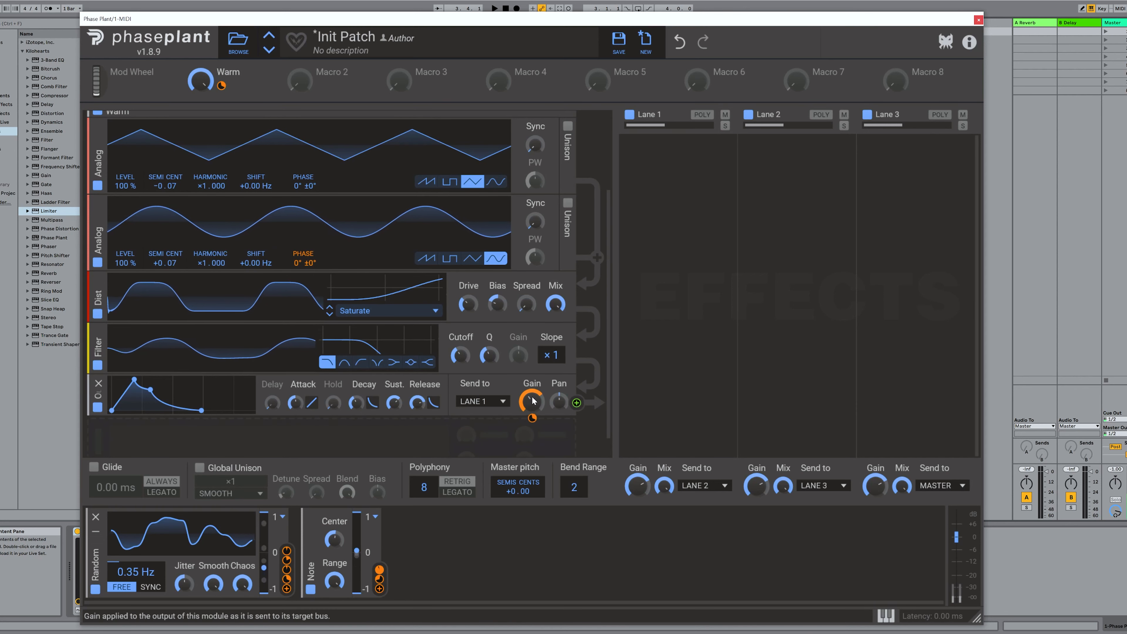
left_click_drag(532, 401, 533, 414)
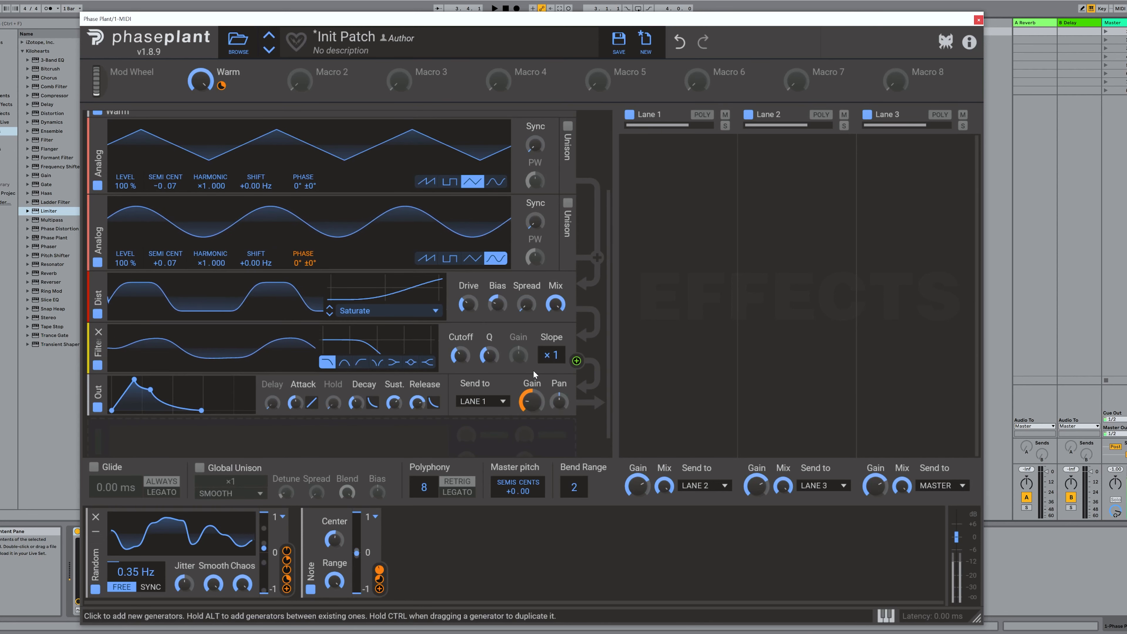
left_click_drag(200, 81, 199, 186)
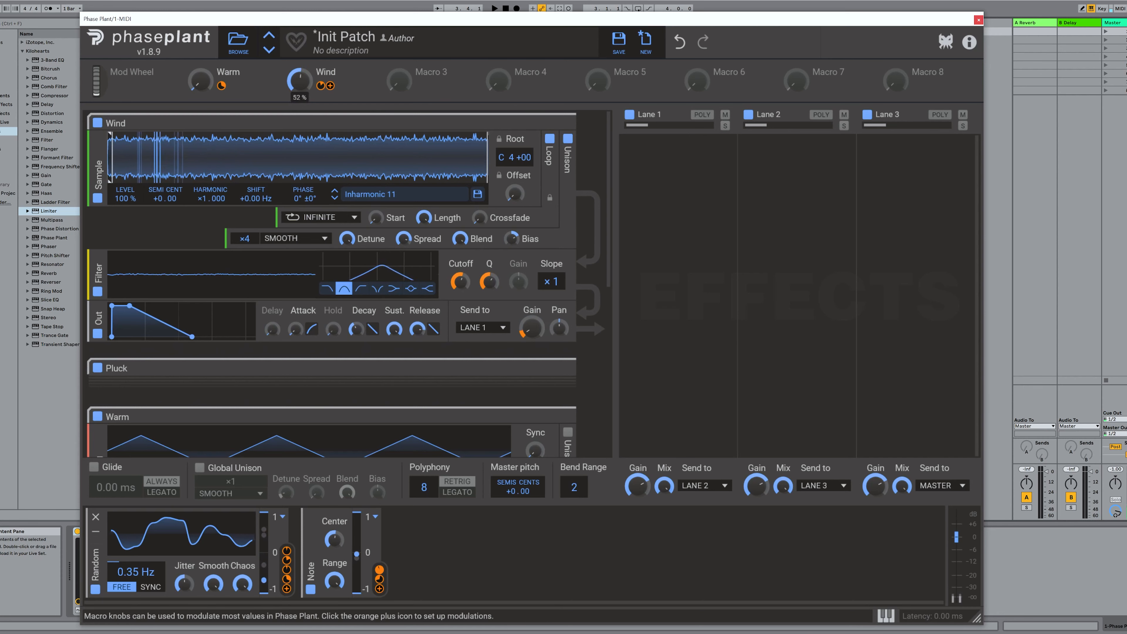
Audition the macros by turning Wind down and sweeping Twinkles up to 100% and back to zero.
left_click_drag(300, 85, 300, 169)
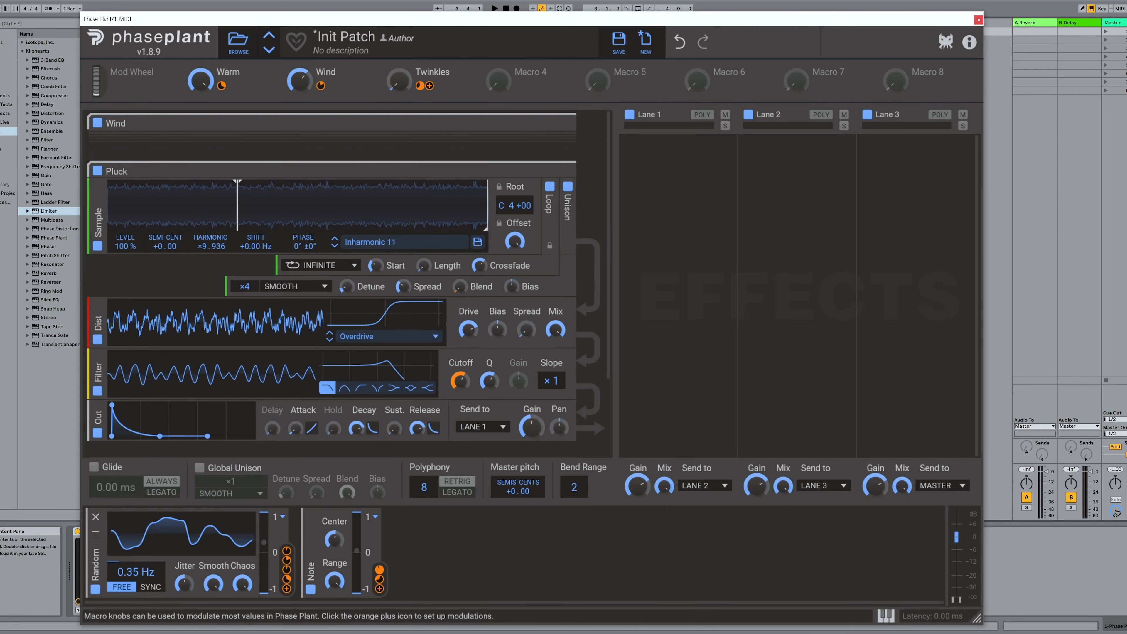
left_click_drag(399, 81, 399, 27)
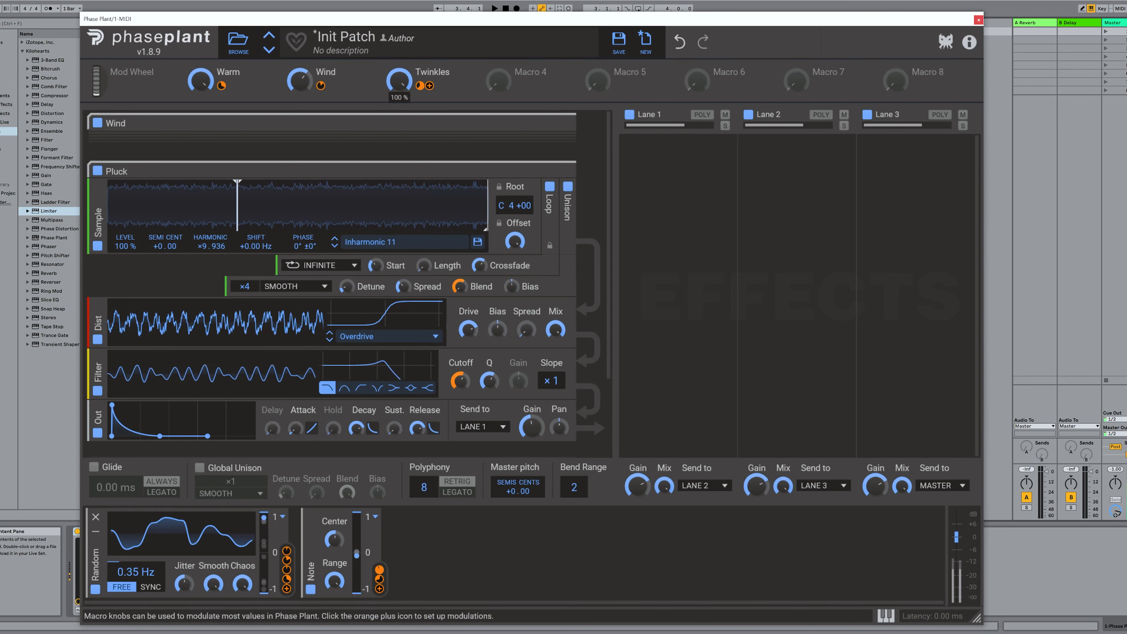
mouse_move(423, 91)
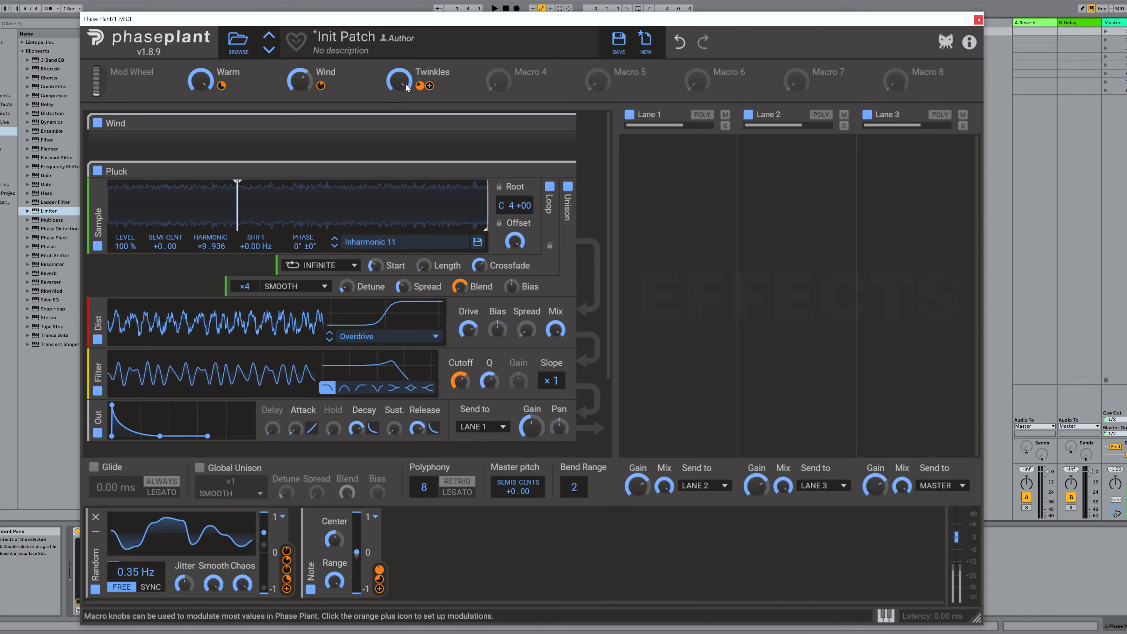
left_click_drag(399, 83, 398, 133)
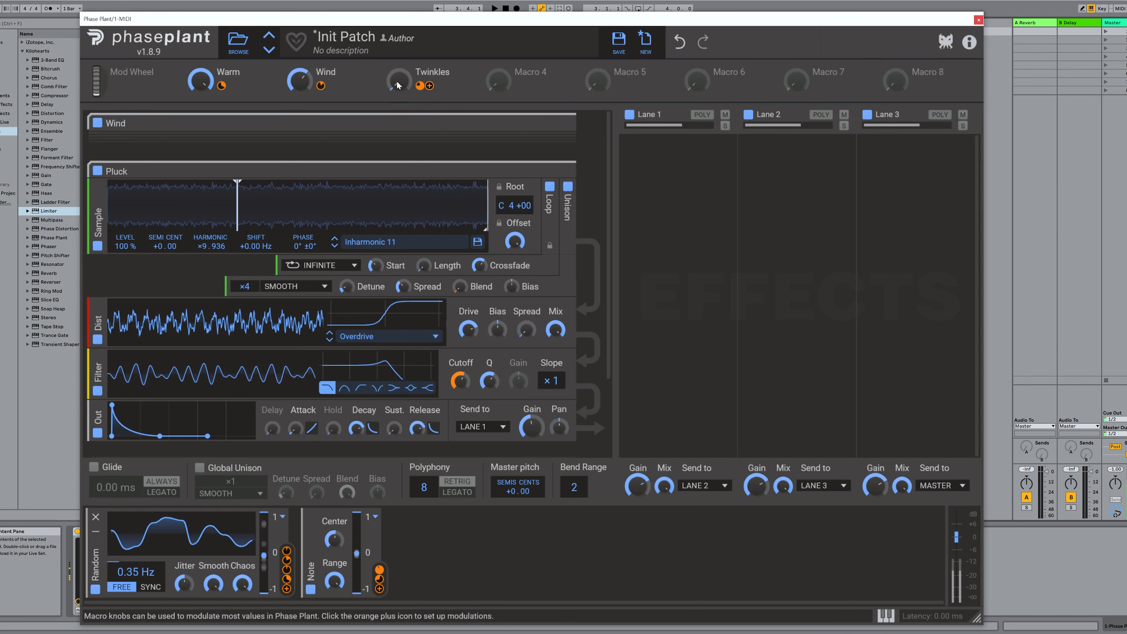
Turn the Twinkles macro fully up, then insert a Reverb in Lane 1 and compare the sound with it bypassed and active.
left_click_drag(396, 80, 396, 79)
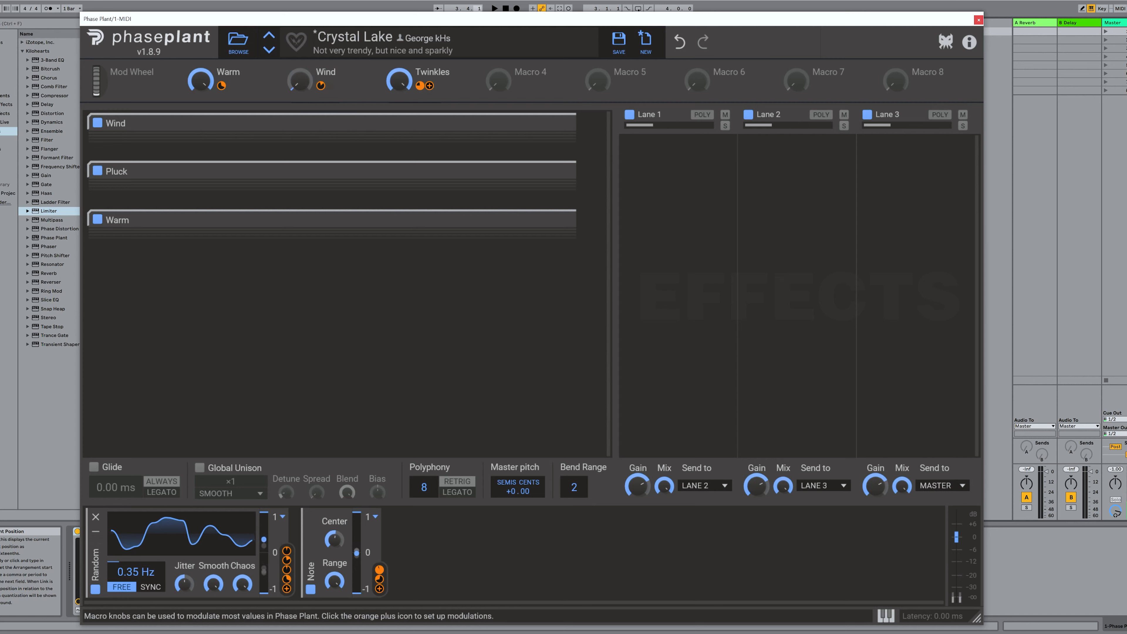
left_click(714, 172)
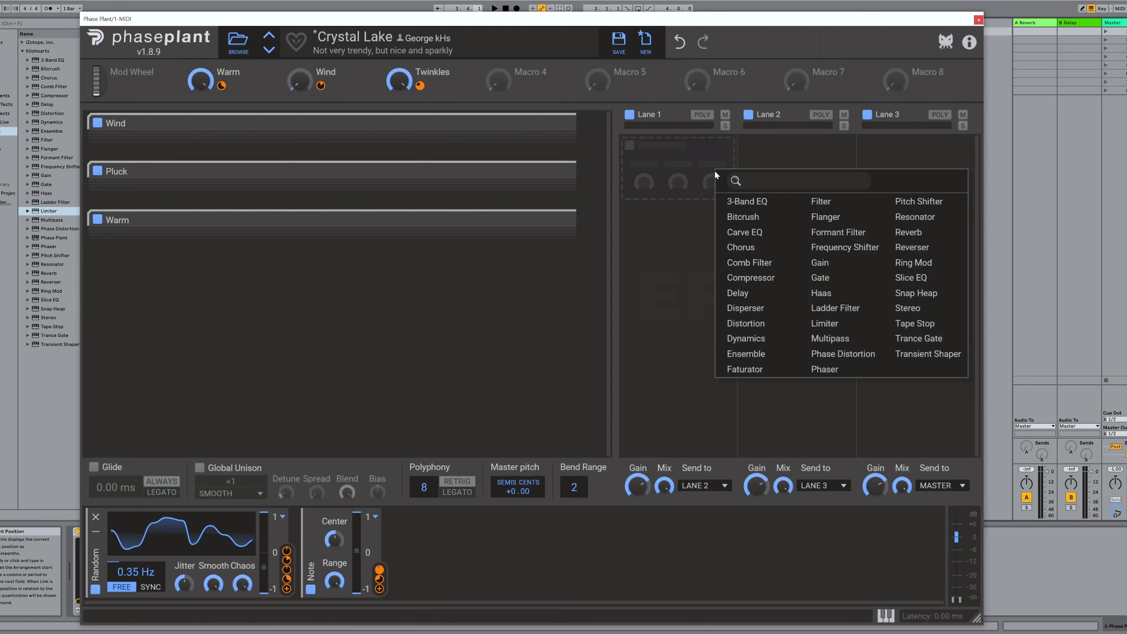
left_click(926, 230)
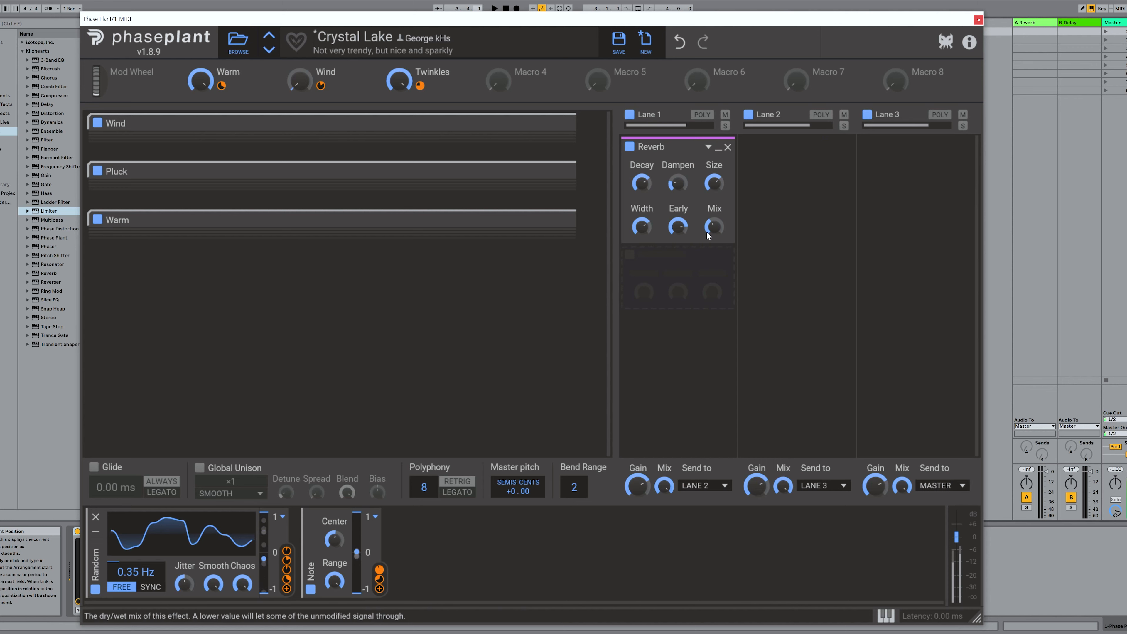
left_click(628, 149)
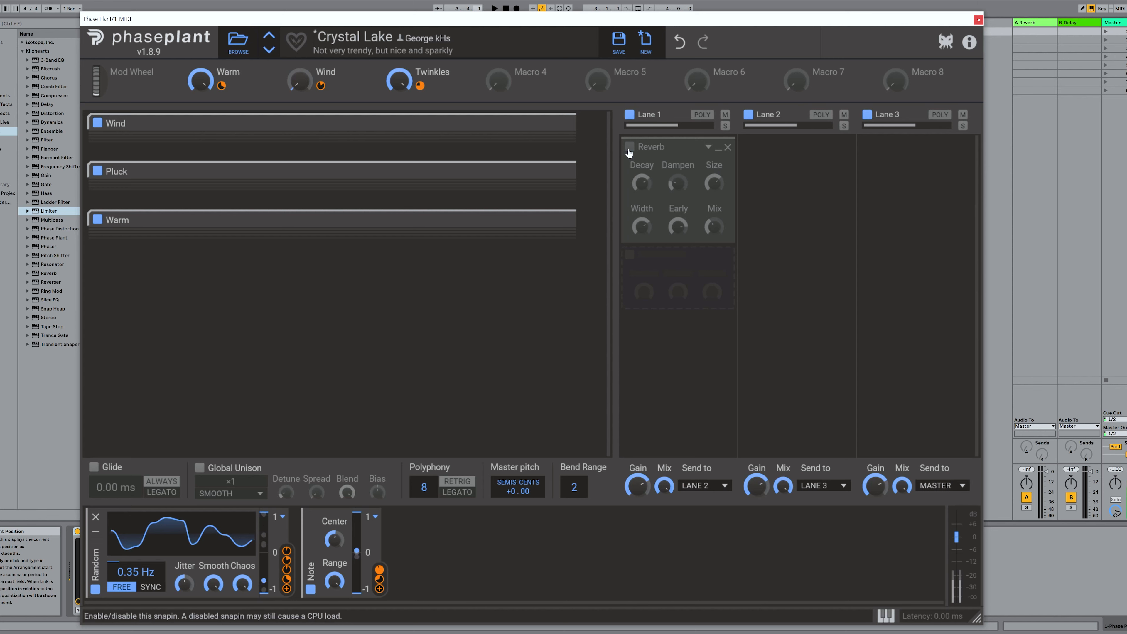
left_click(629, 149)
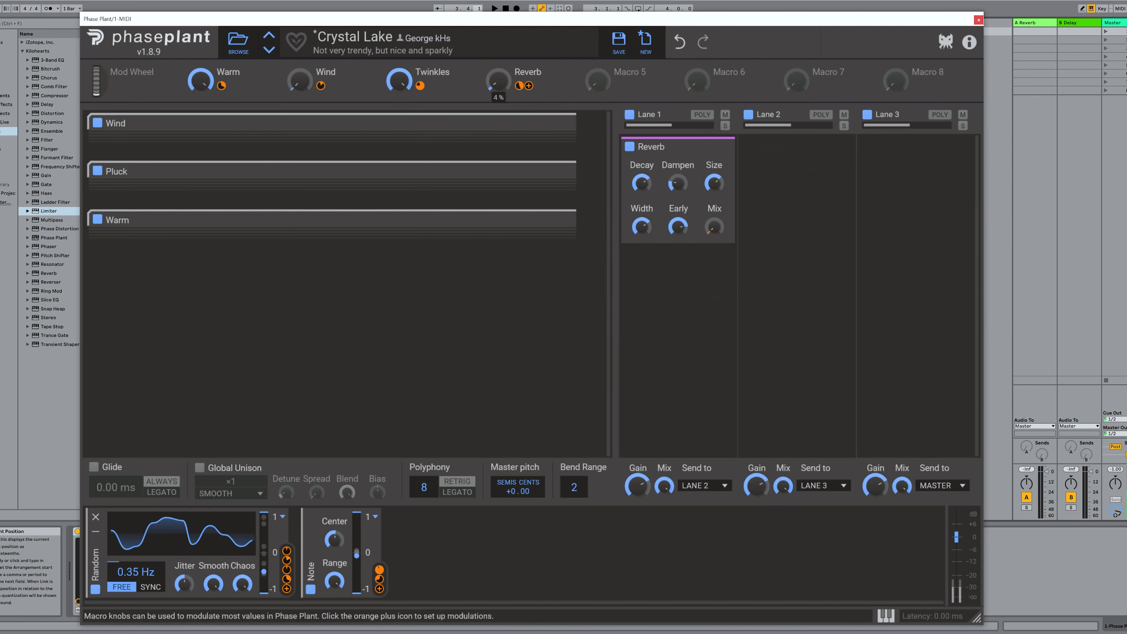
Turn the Reverb macro fully up, insert a Phaser in Lane 2, and sweep the Phaser macro.
left_click_drag(498, 83, 499, 79)
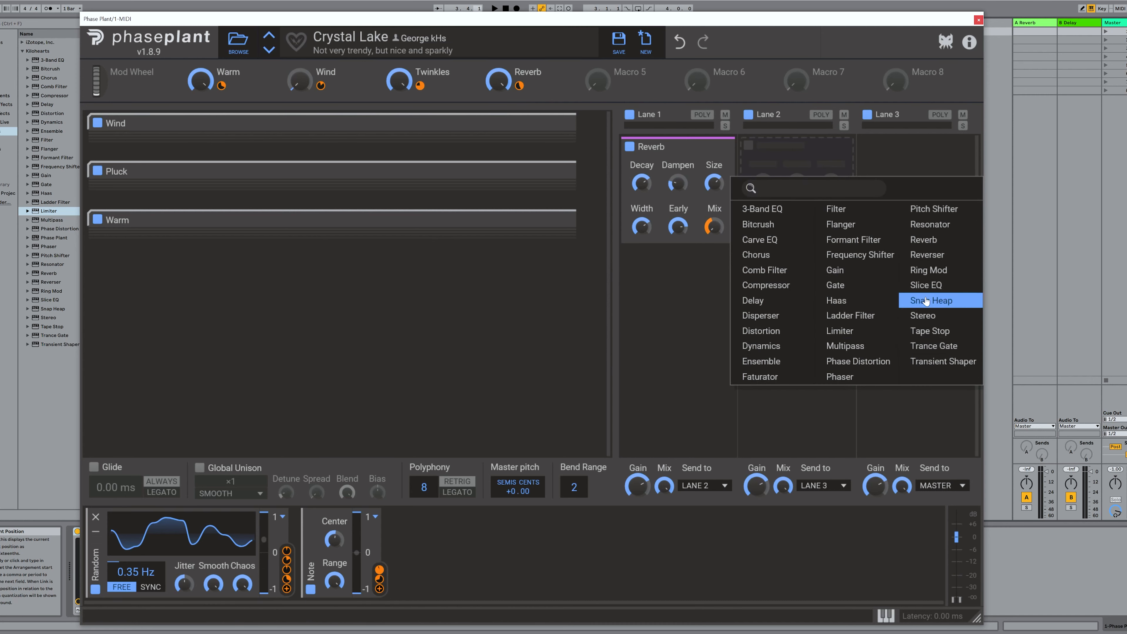
left_click(845, 376)
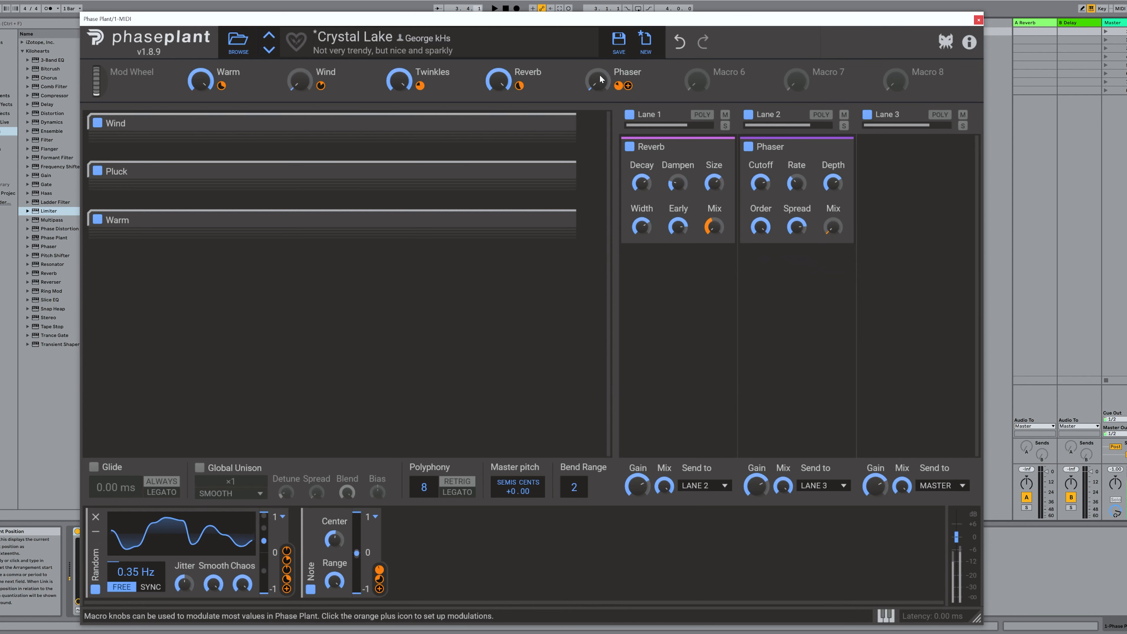
left_click_drag(600, 78, 600, 40)
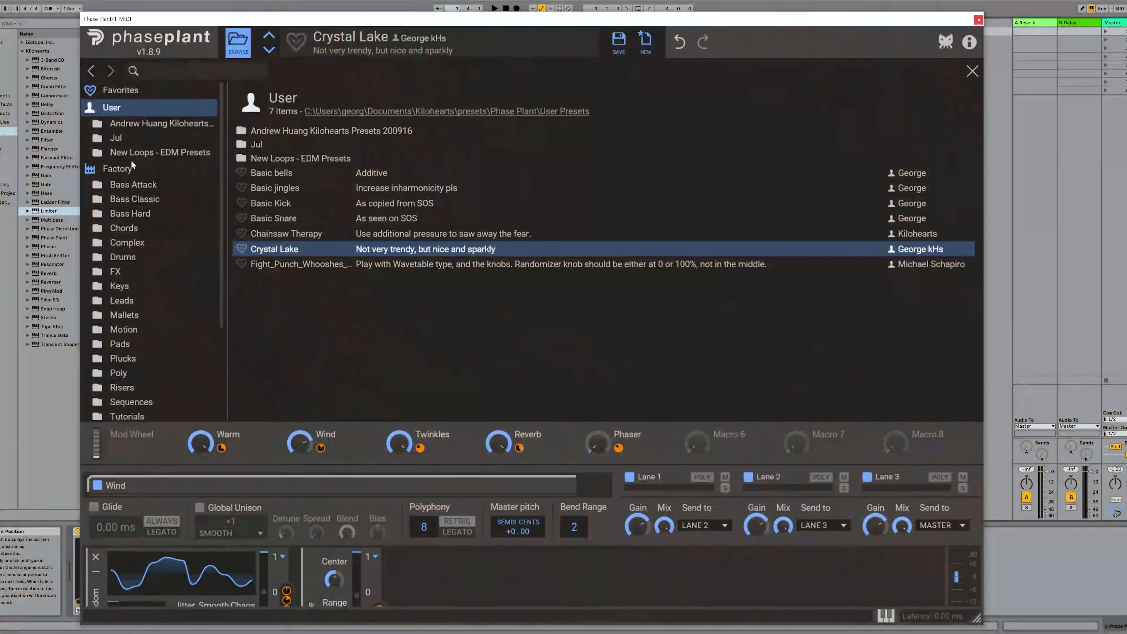
Load the factory Init Patch and close the preset browser.
left_click(124, 167)
left_click(267, 366)
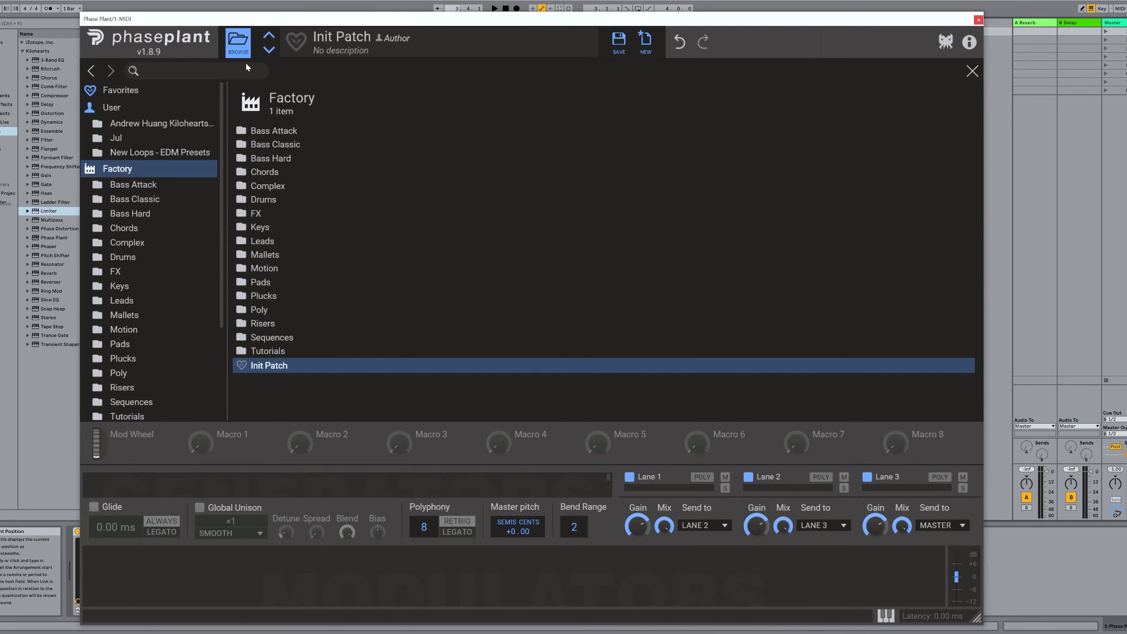
left_click(239, 49)
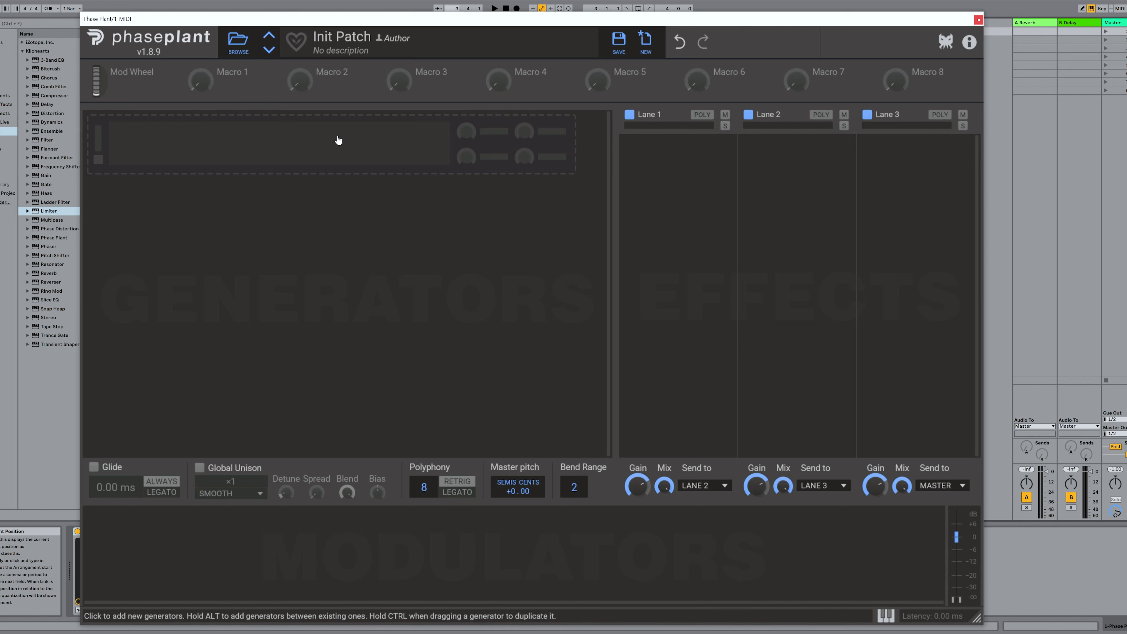
Add a Noise generator to the empty patch and raise its slope.
left_click(299, 134)
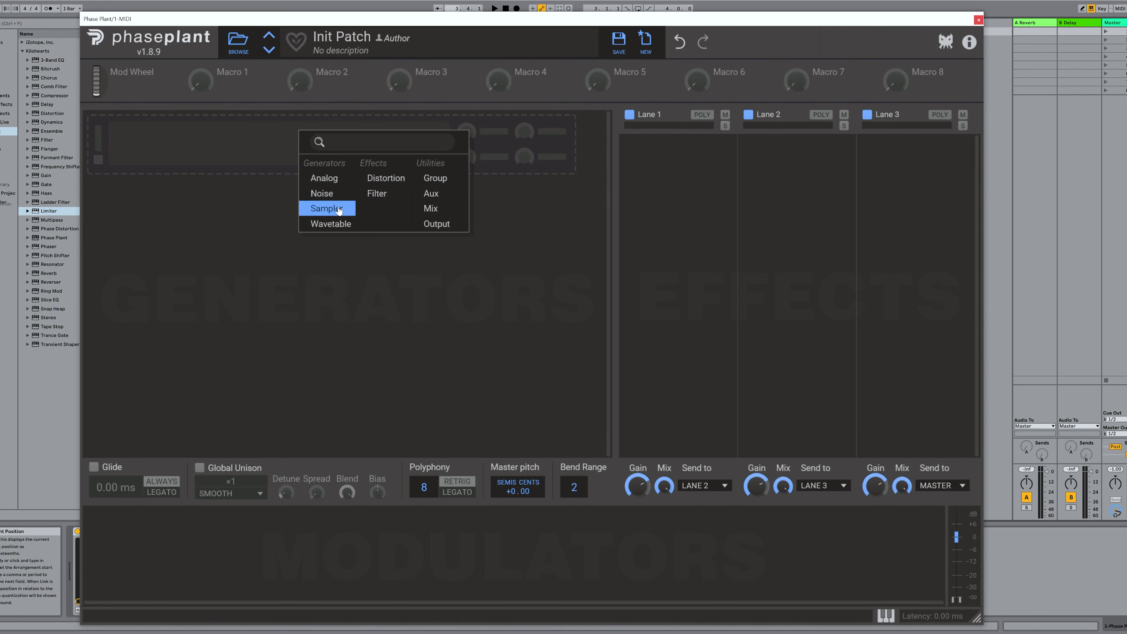
left_click(336, 194)
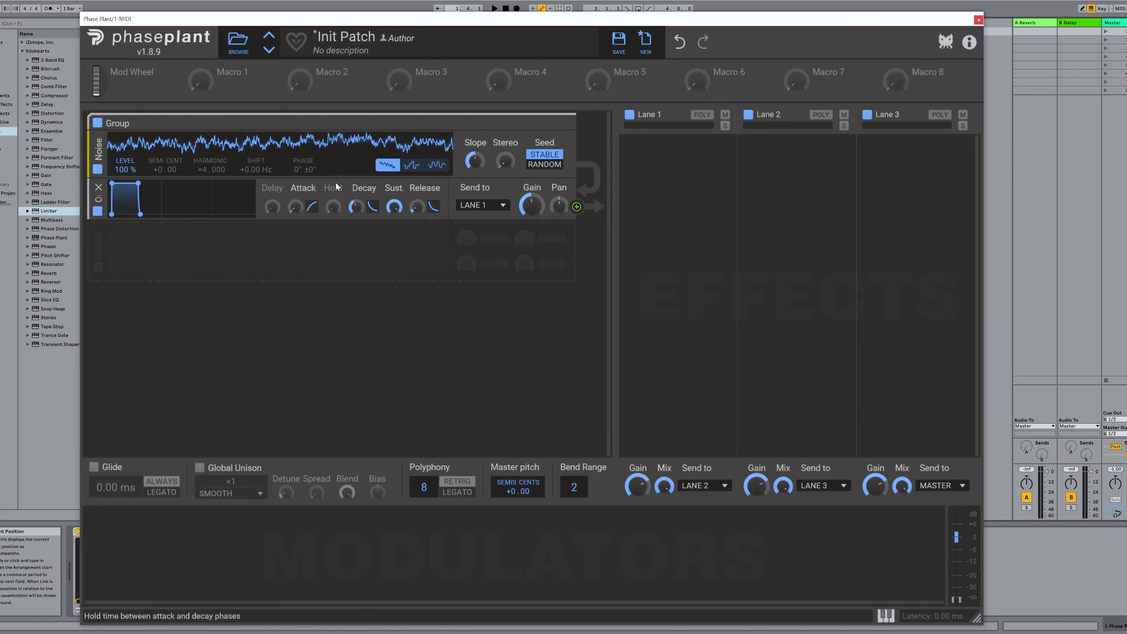
left_click_drag(469, 162, 470, 135)
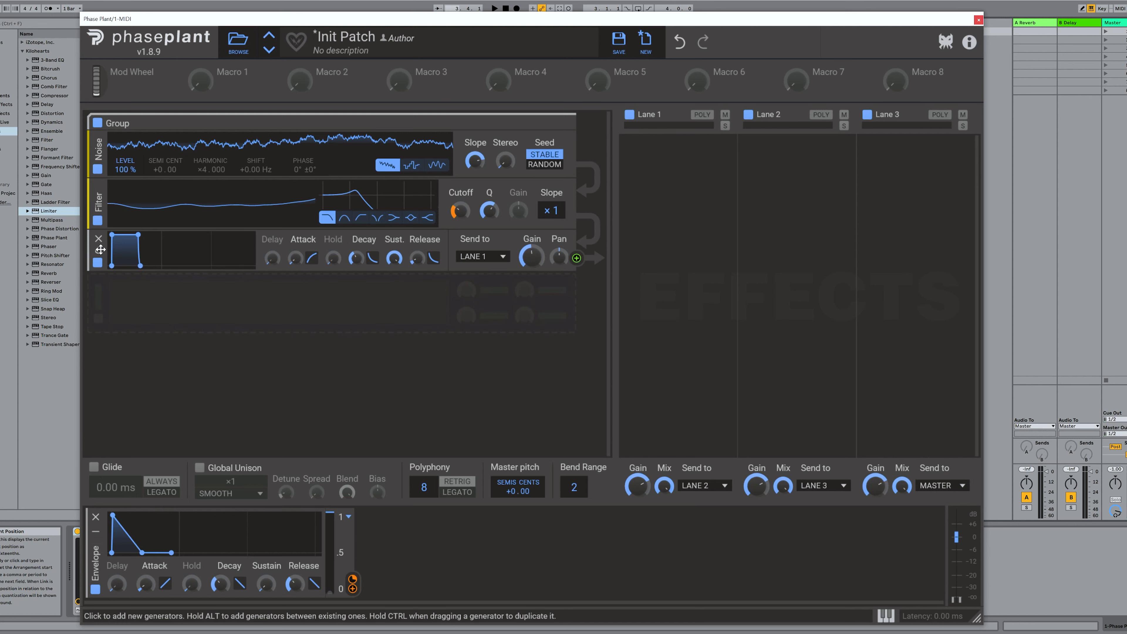
Duplicate the group's output, lower the copy's gain, and reduce the first output's sustain to zero.
left_click(100, 250, "ctrl")
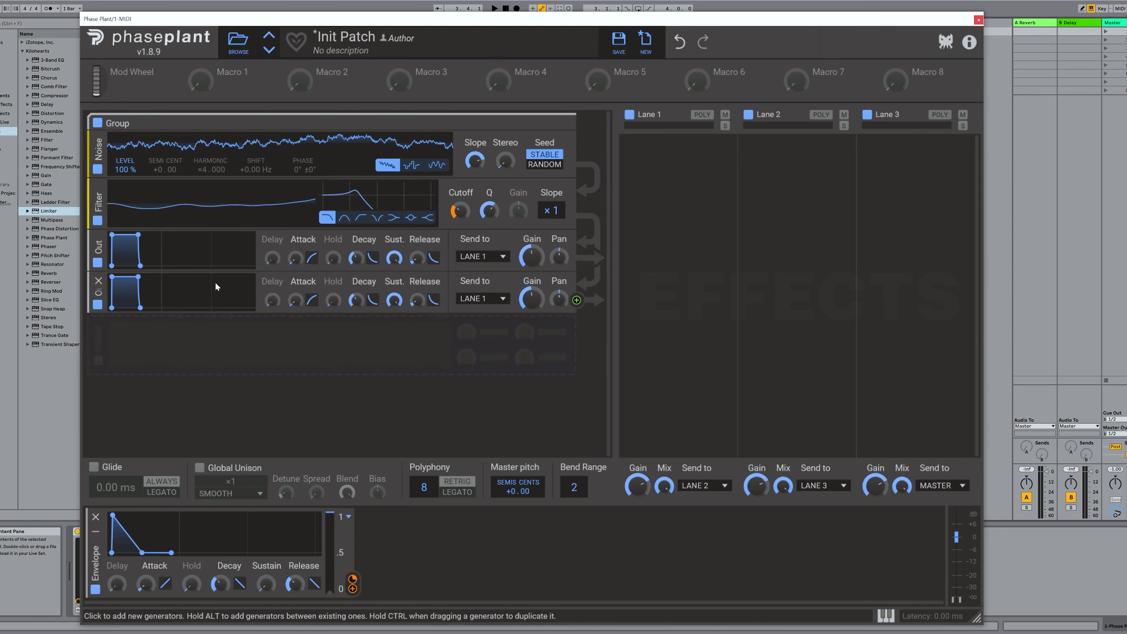
left_click_drag(529, 298, 529, 303)
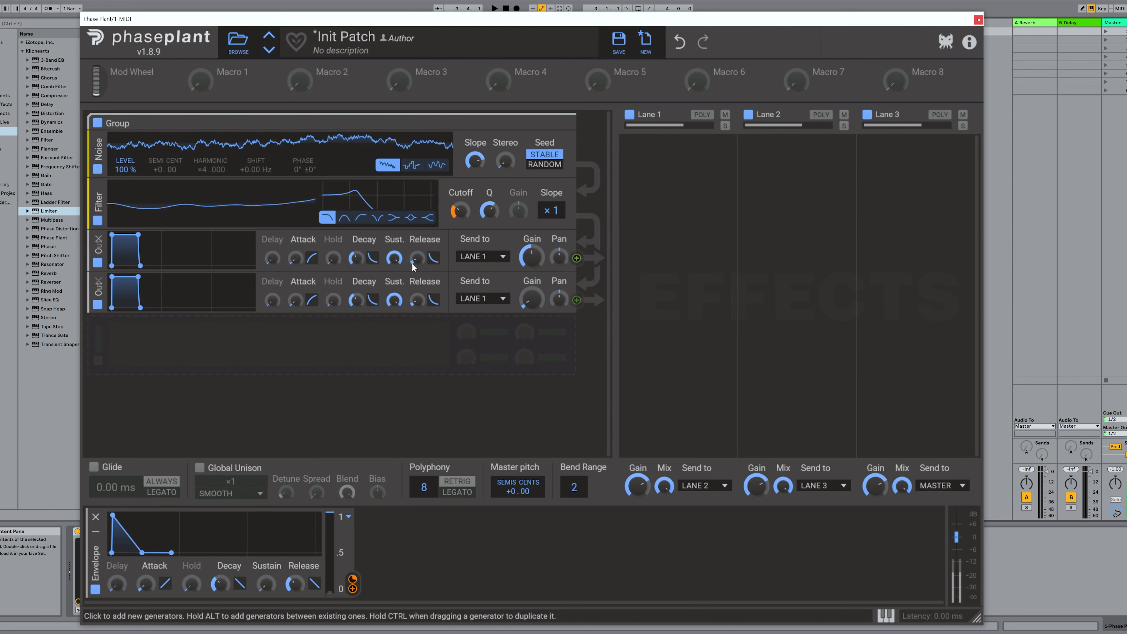
left_click_drag(396, 261, 396, 284)
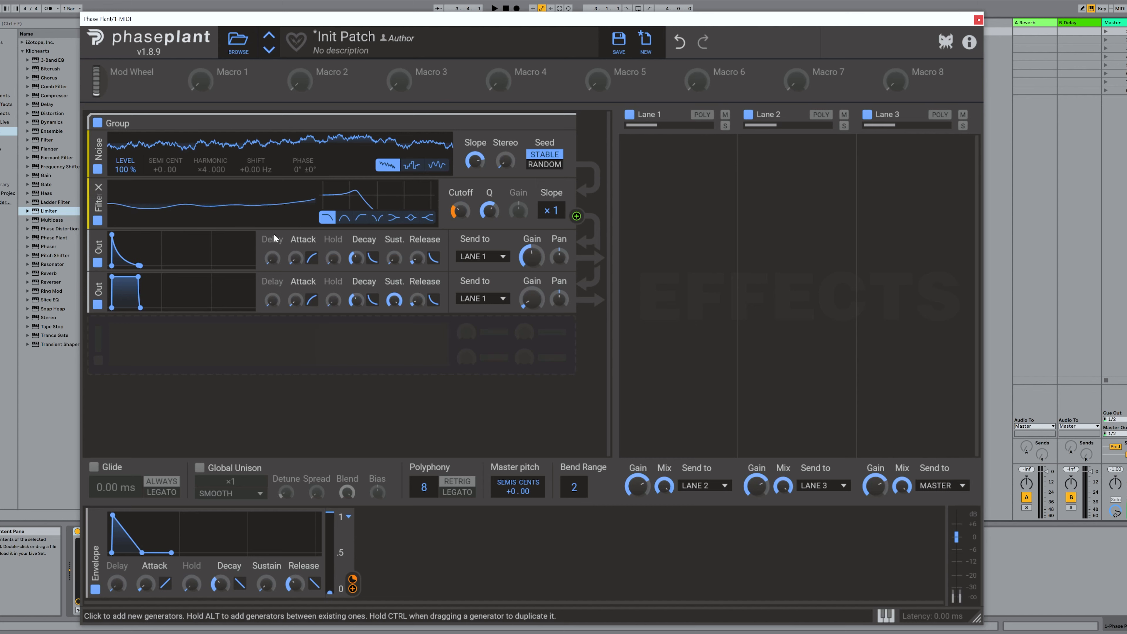
Add a Note modulator routed to the filter's cutoff, and set the polyphony to 1.
left_click(392, 520)
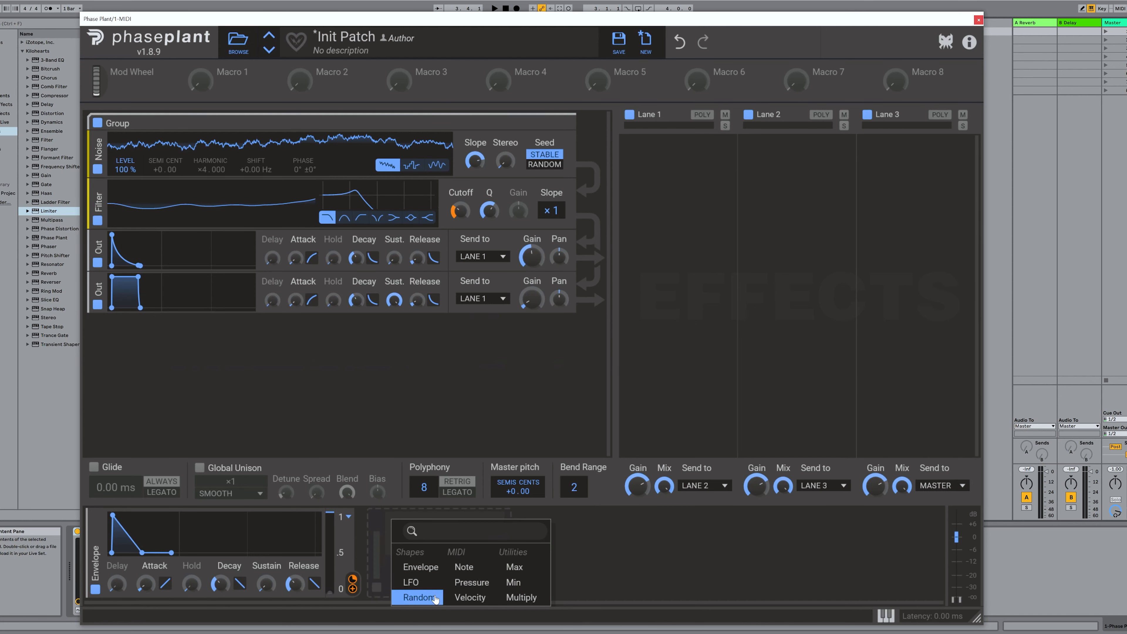
left_click(462, 568)
left_click_drag(445, 594, 460, 225)
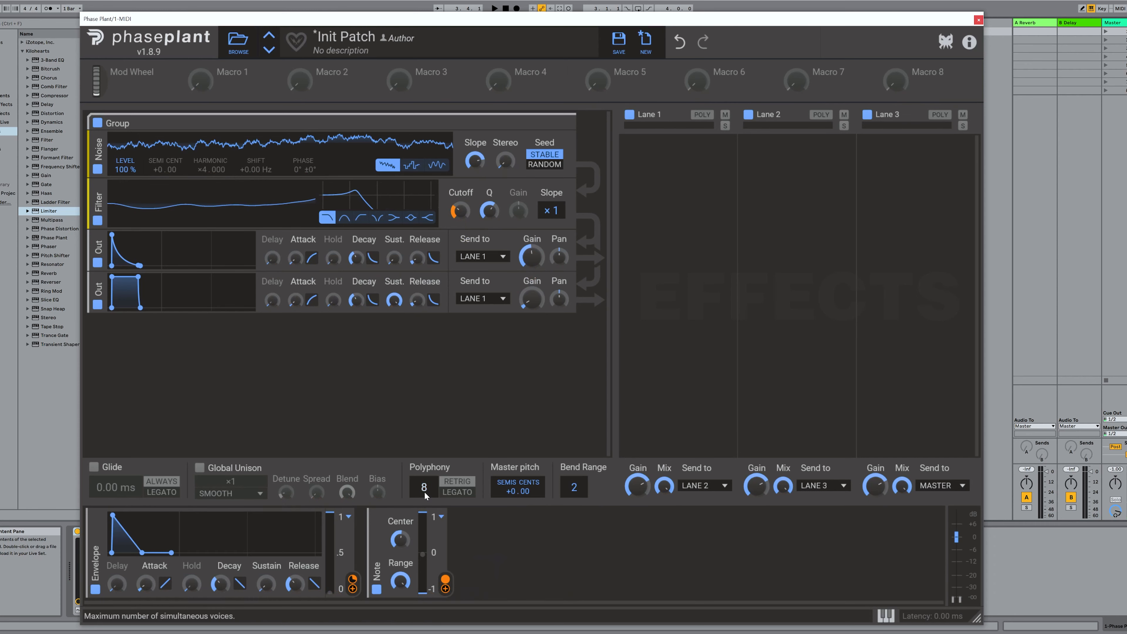
left_click_drag(423, 487, 423, 499)
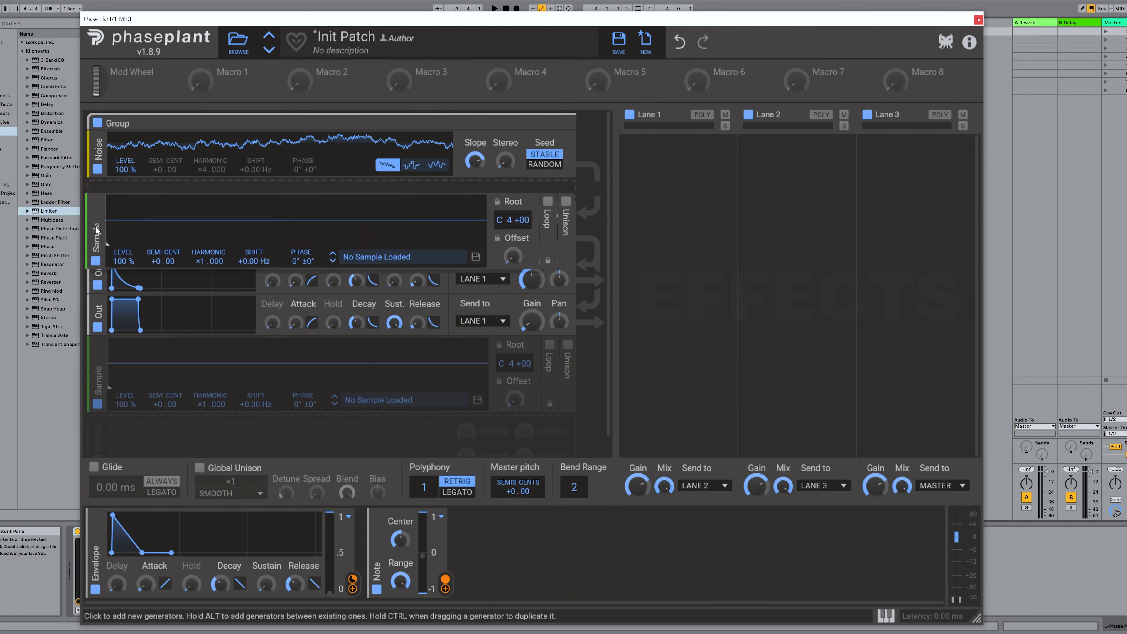
Place the sampler between the filter and the outputs, load the Campfire sample from Symplesound Scapes, and set its level to 200%.
left_click_drag(97, 226, 95, 262)
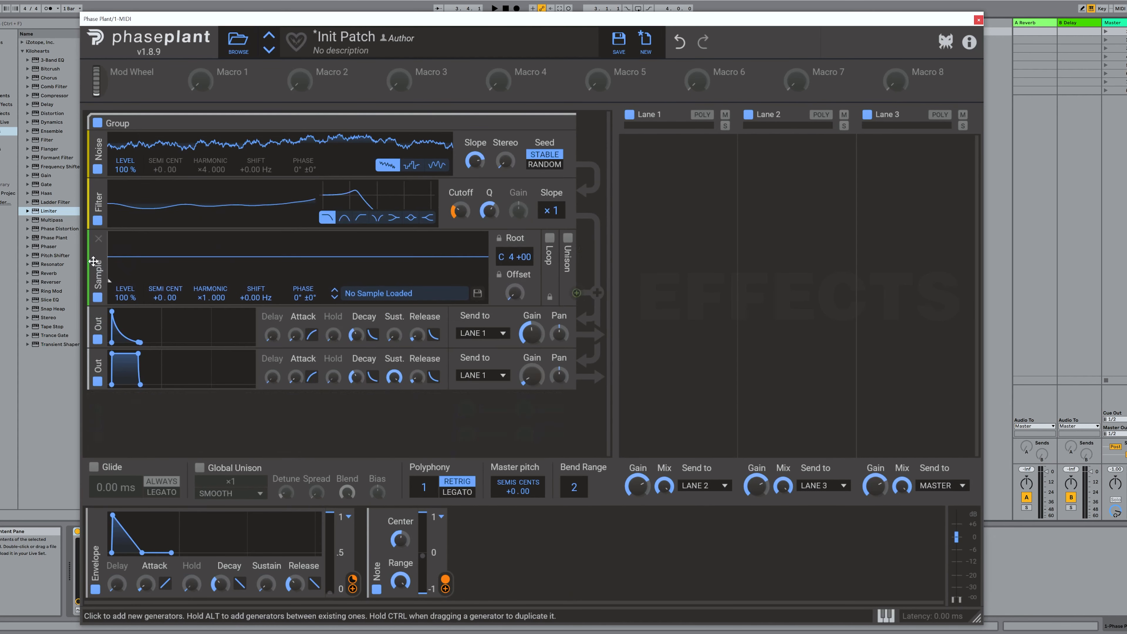
left_click(425, 292)
left_click(527, 496)
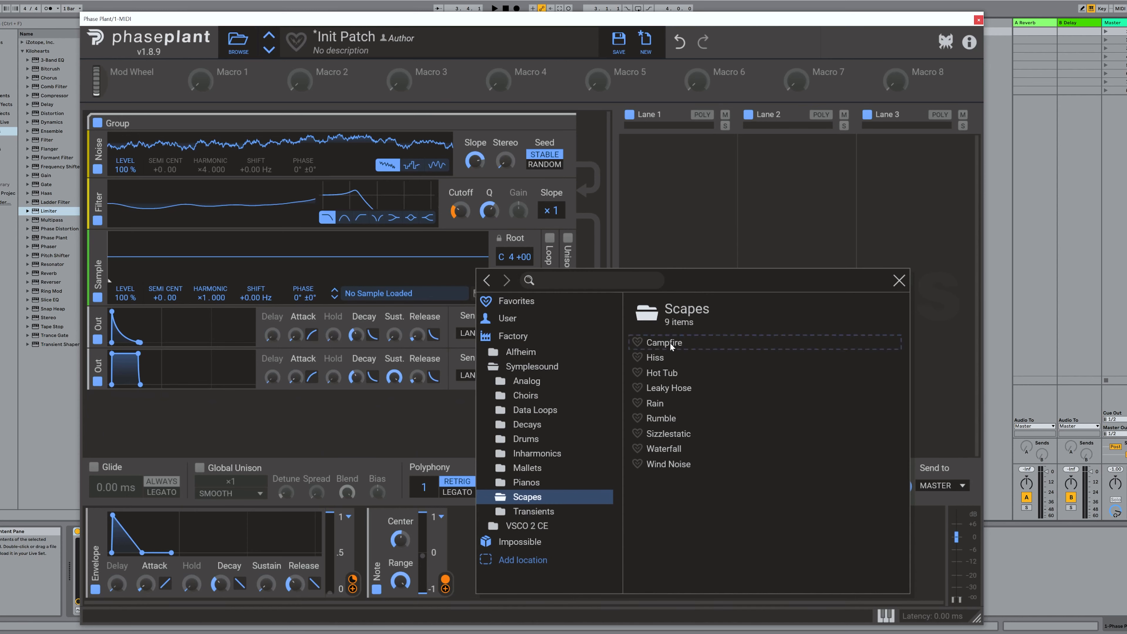
left_click(670, 343)
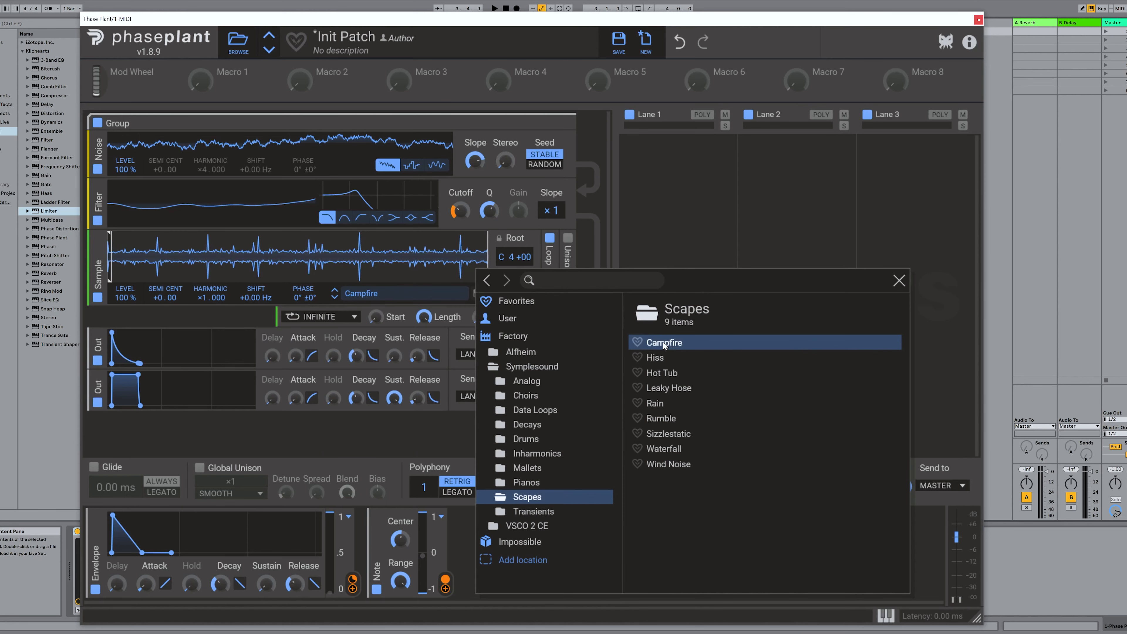
left_click(898, 281)
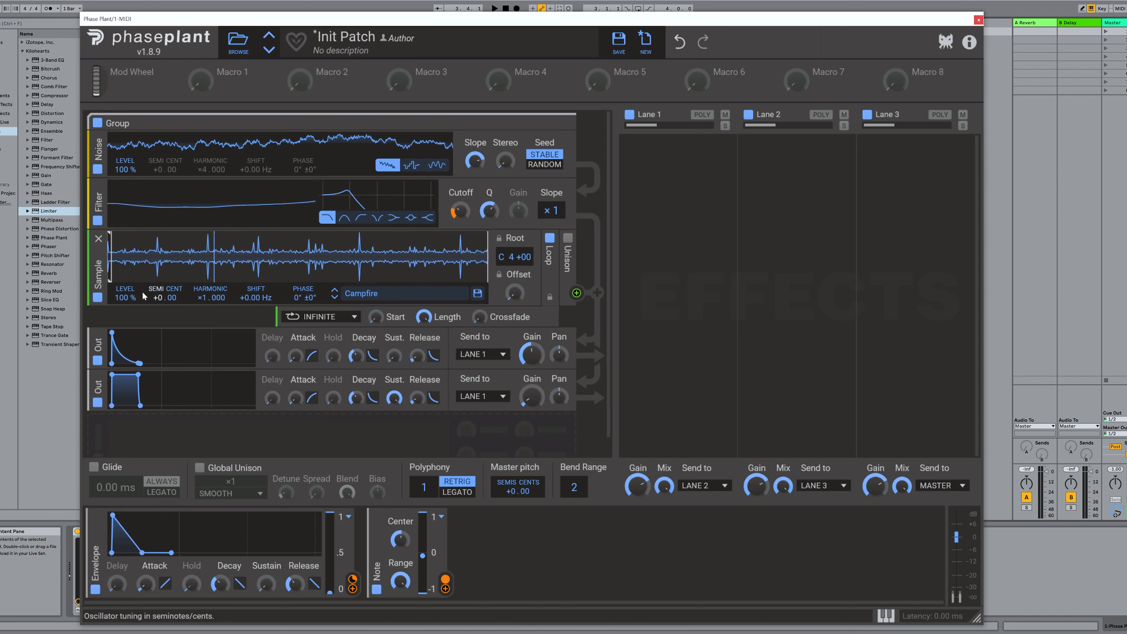
left_click_drag(125, 297, 125, 280)
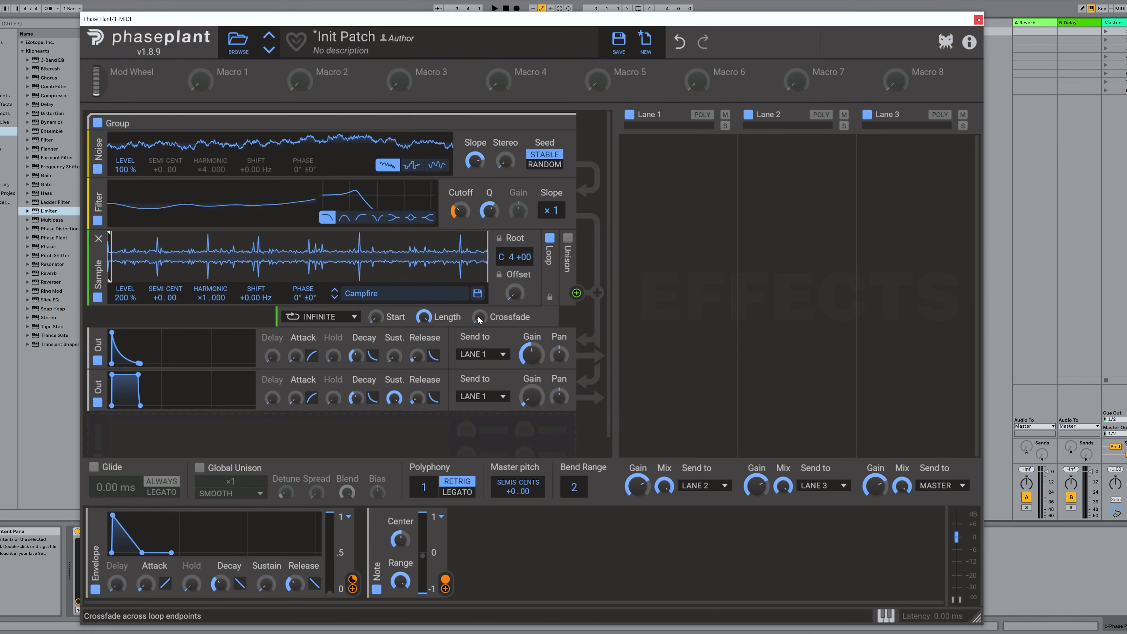
Add an Analog oscillator in its own group beneath the noise and Campfire group.
left_click(266, 436)
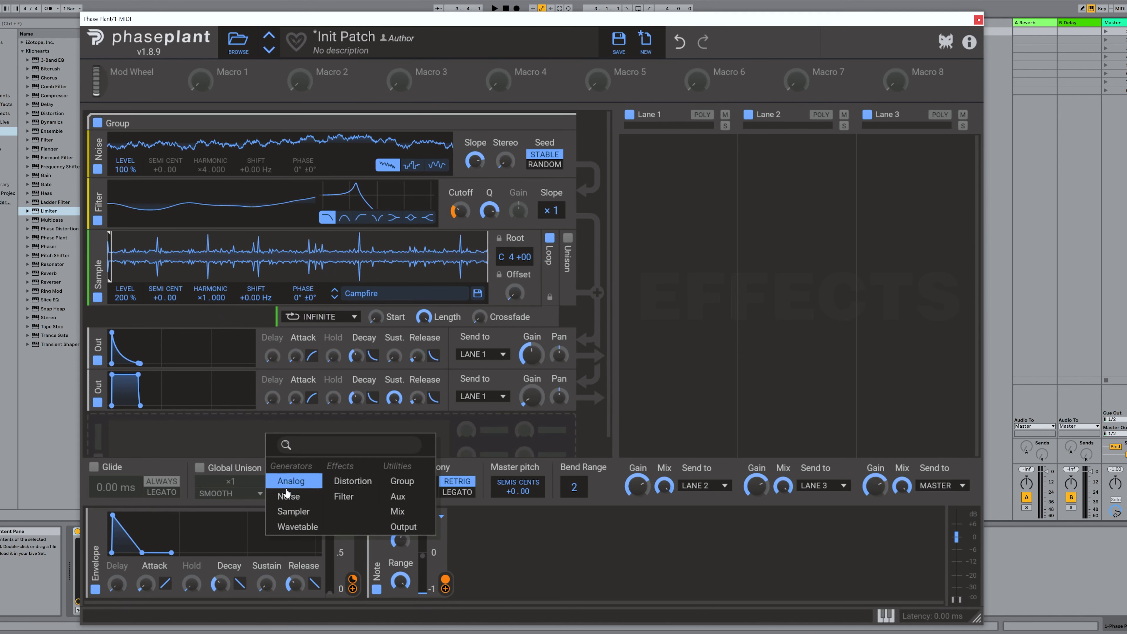
left_click(295, 482)
left_click_drag(100, 431, 100, 333)
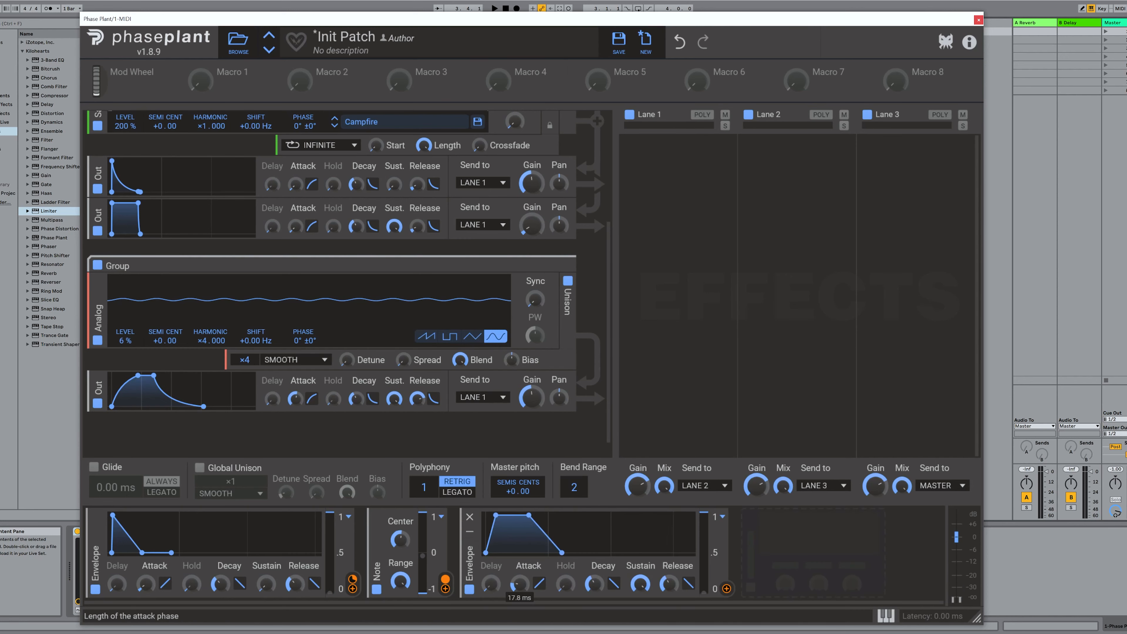
Lengthen the second envelope's attack and route that envelope to the analog oscillator's unison Detune at full amount.
left_click_drag(519, 584, 519, 554)
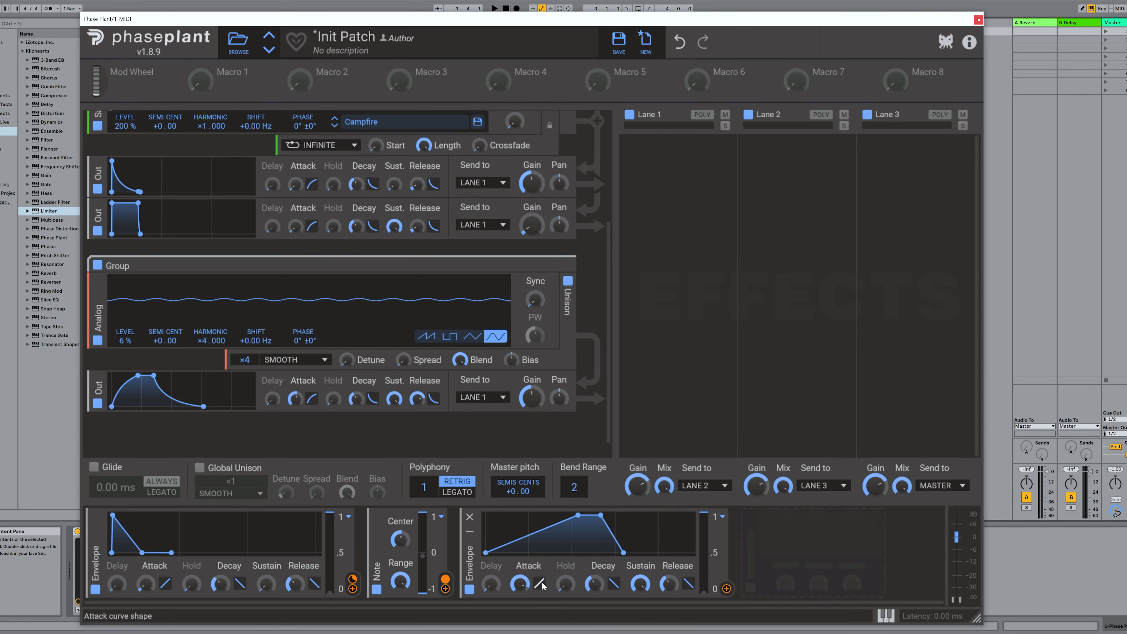
left_click(727, 589)
left_click(363, 371)
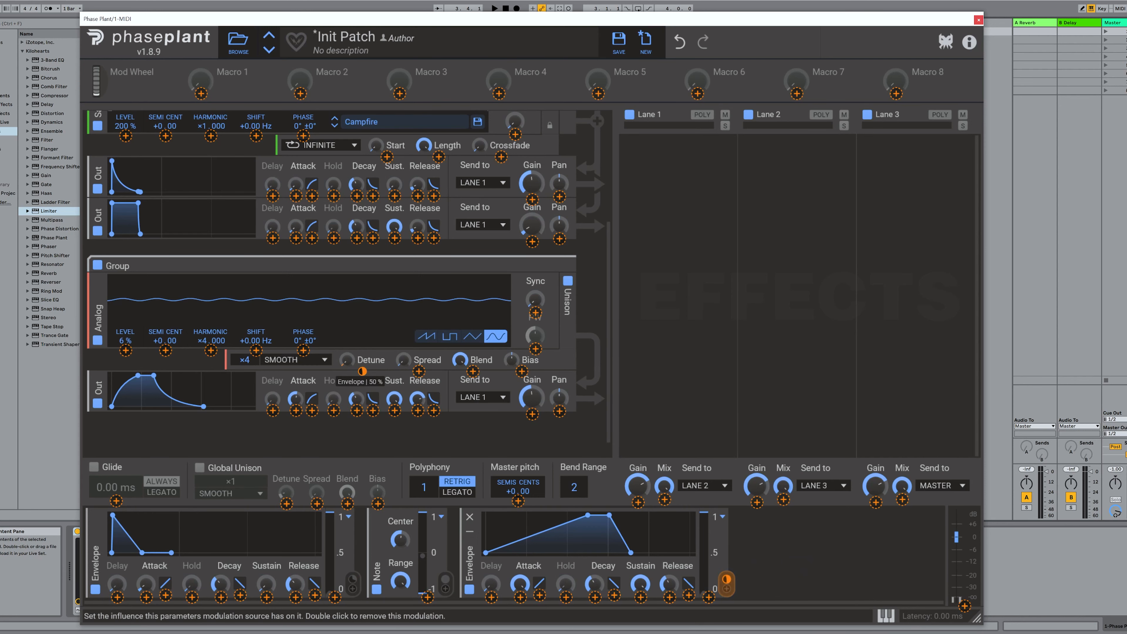
left_click_drag(362, 371, 359, 370)
left_click(377, 363)
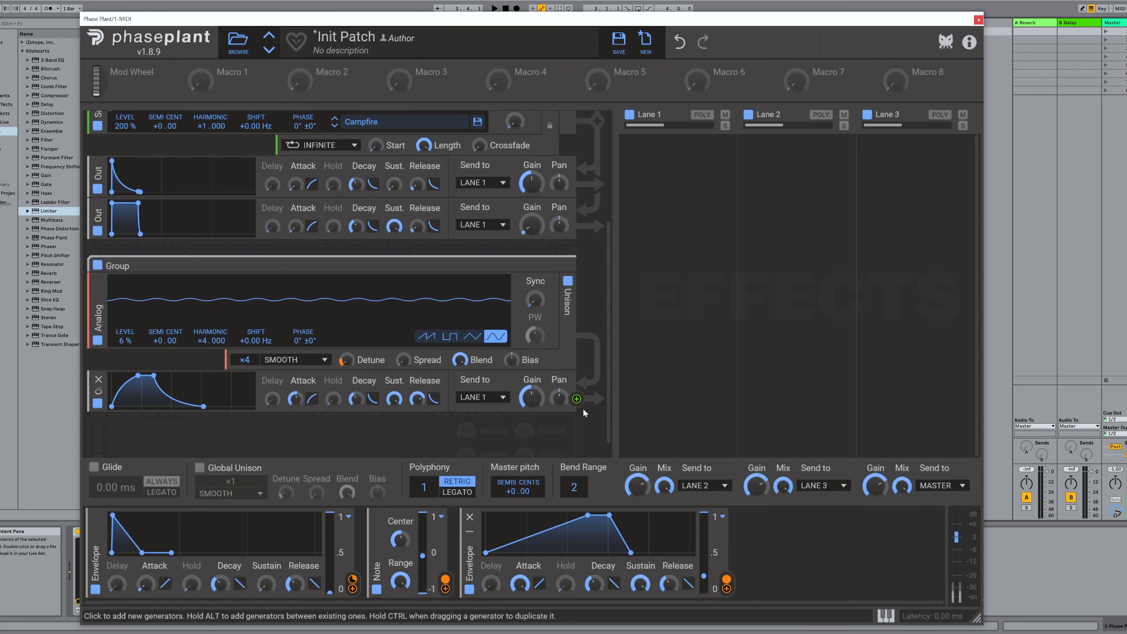
Raise the analog oscillator's unison Spread and set the second envelope's release to 700 ms.
left_click_drag(405, 362, 404, 360)
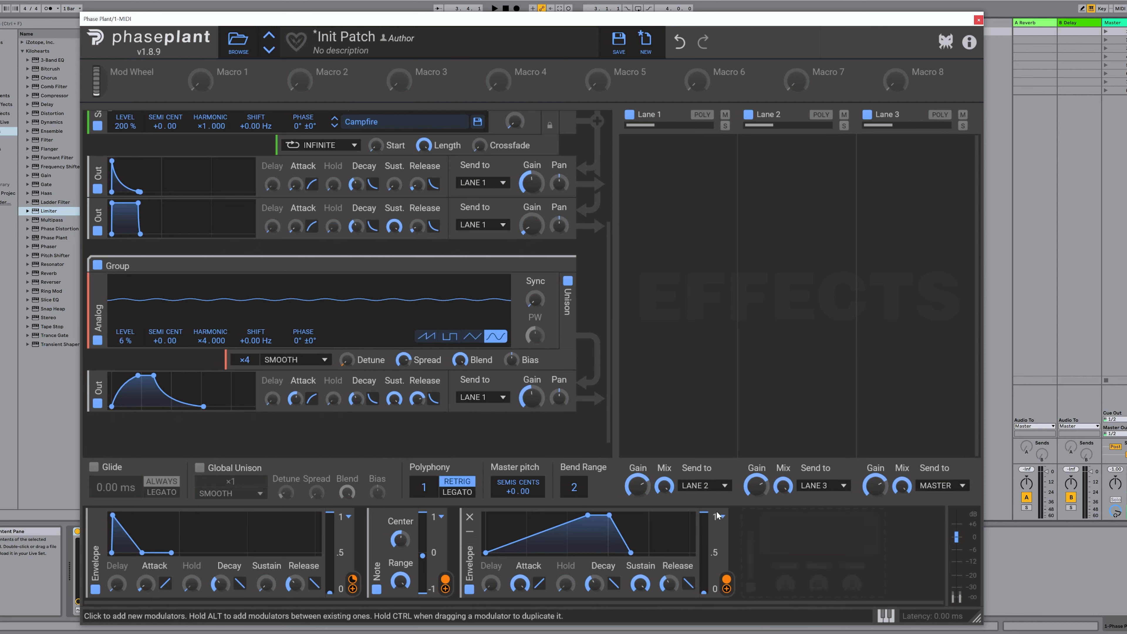
double_click(669, 585)
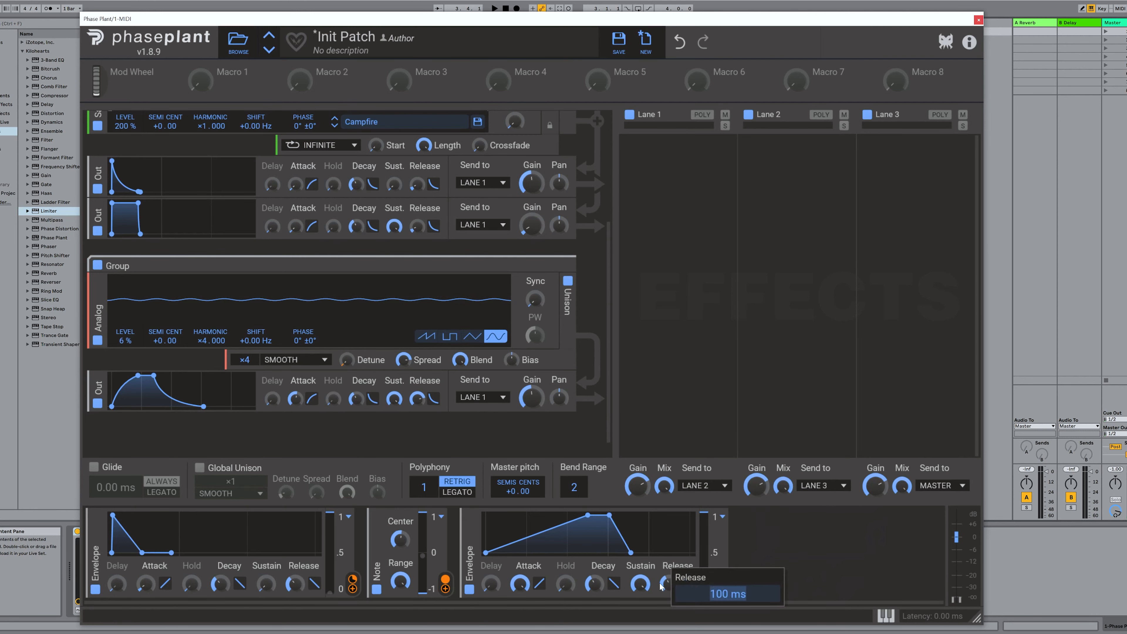
type("700")
key("Return")
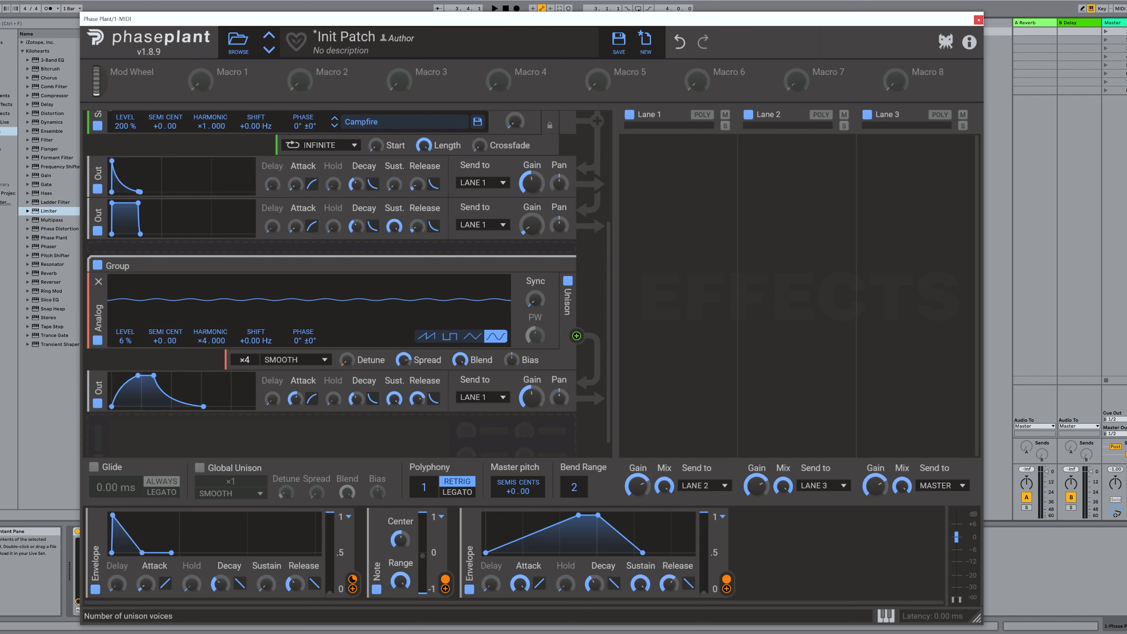
Set the analog oscillator's unison to 8 voices, adjust its Spread, and modulate the Spread with the second envelope.
left_click_drag(244, 360, 239, 362)
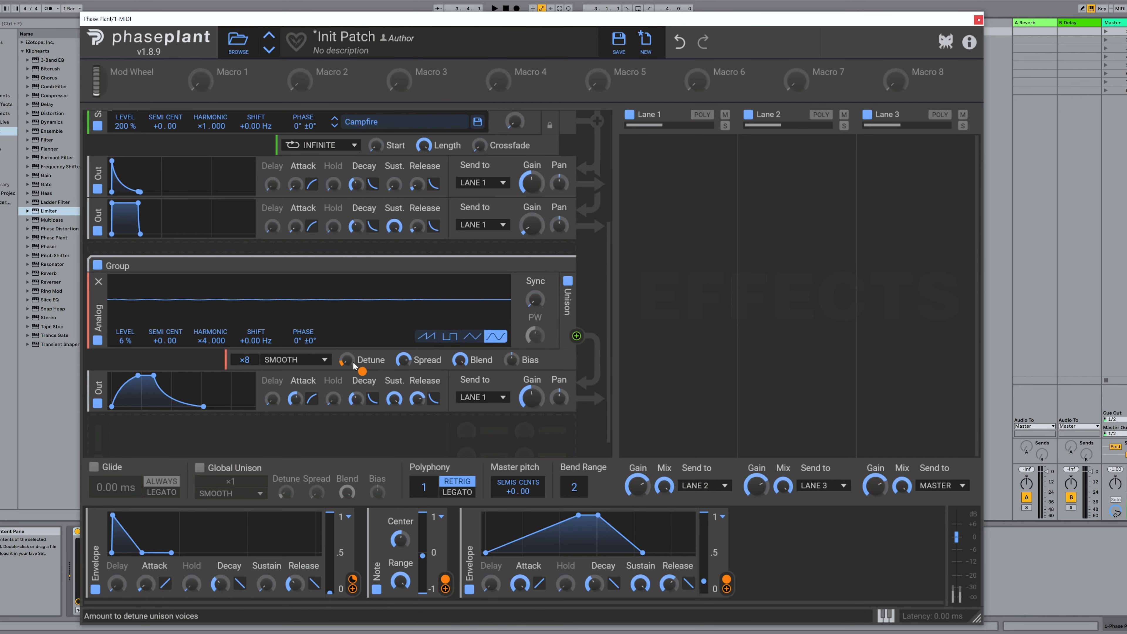
left_click_drag(404, 360, 404, 358)
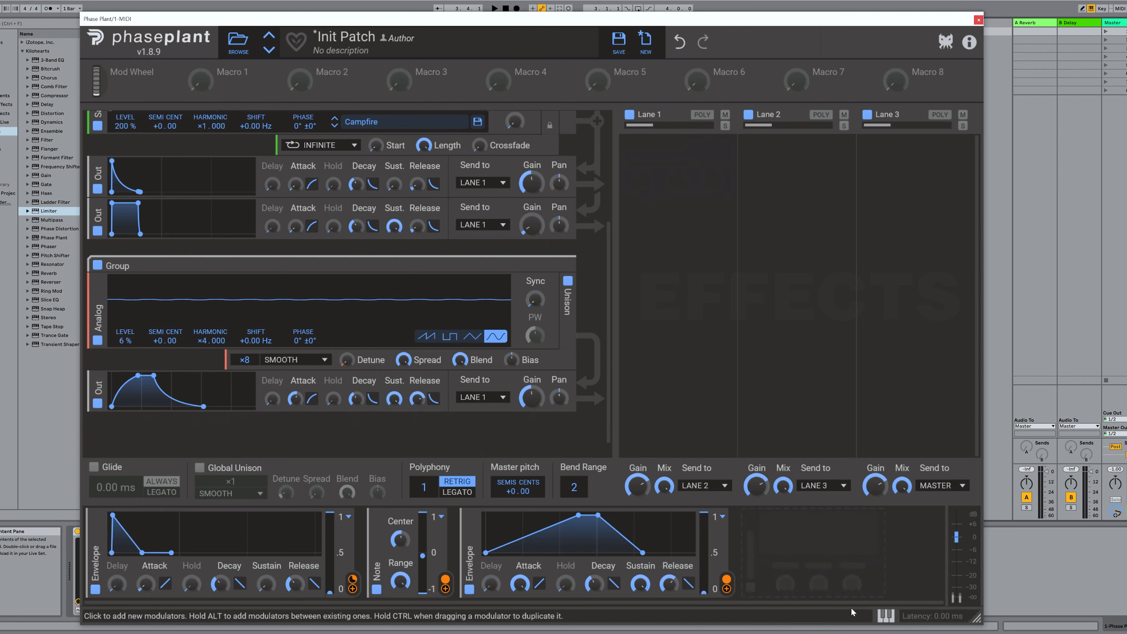
left_click_drag(726, 590, 402, 369)
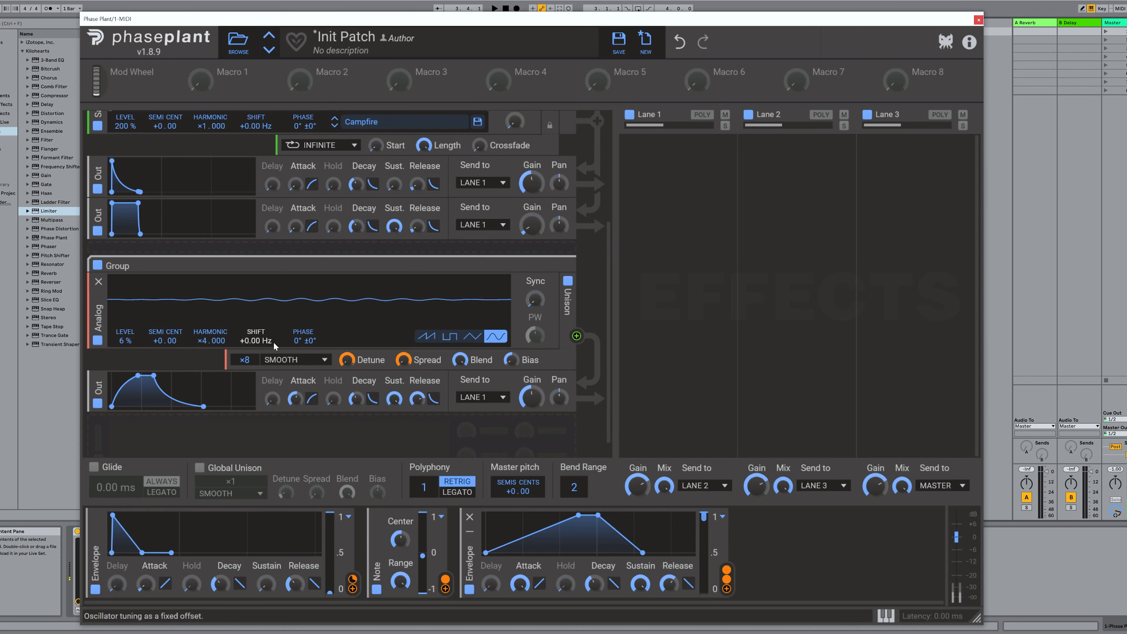
Rename the Init Patch preset to Ice Fishing.
scroll(576, 391, "up", 4)
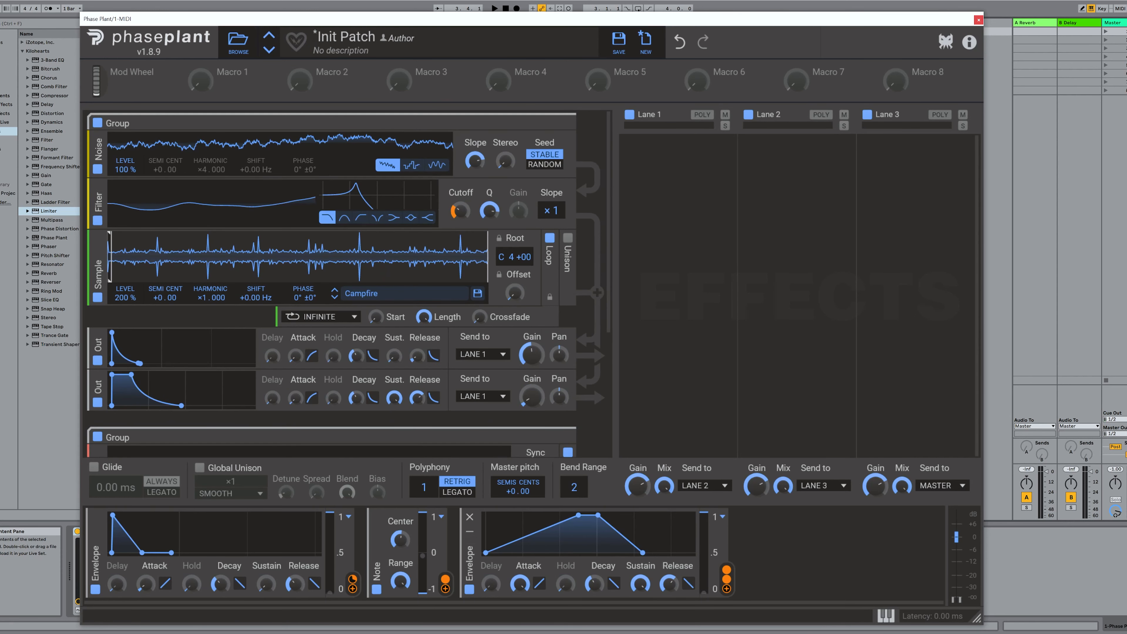
left_click(346, 37)
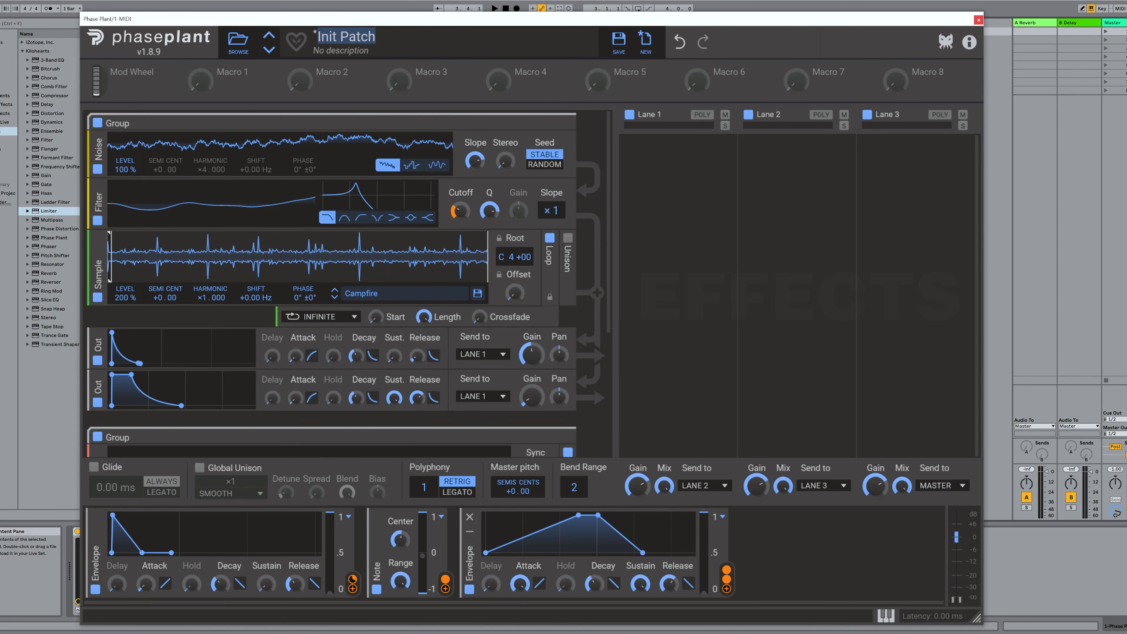
key("BackSpace")
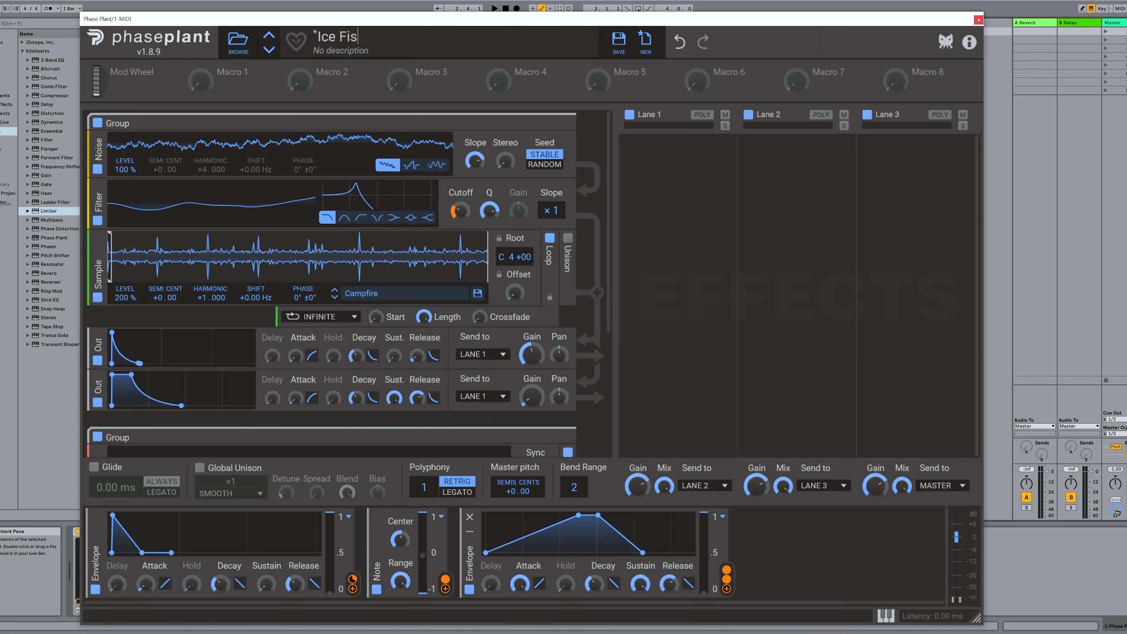
type("Ice Fishing")
Add a Stereo effect to Lane 1 and switch it off and on to compare the sound.
left_click(703, 148)
left_click(913, 293)
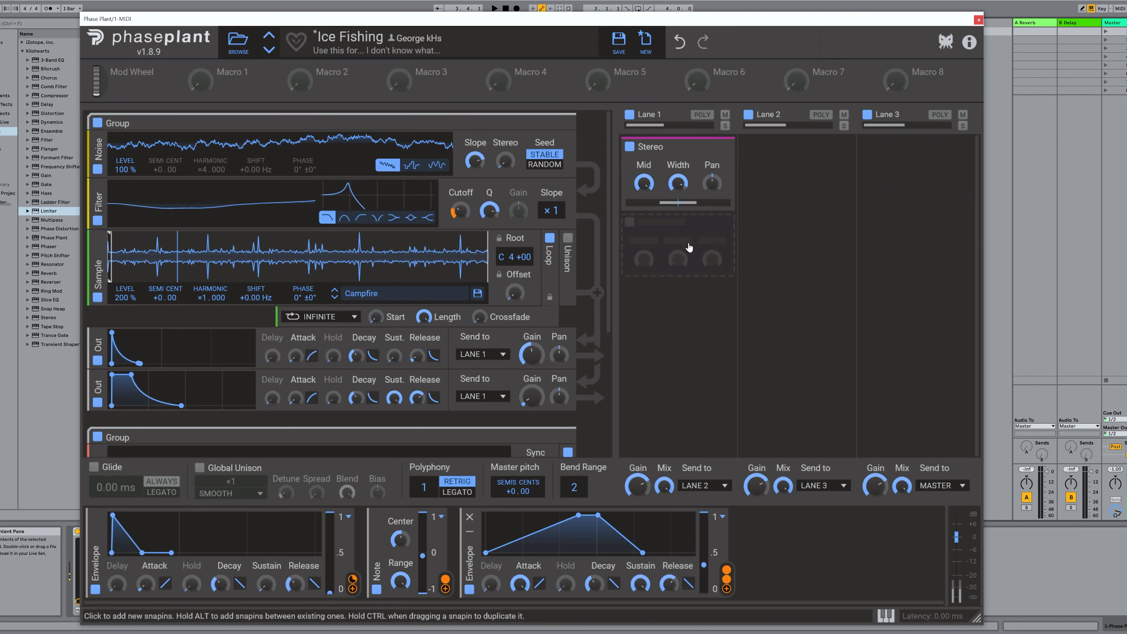
left_click(630, 147)
left_click(629, 148)
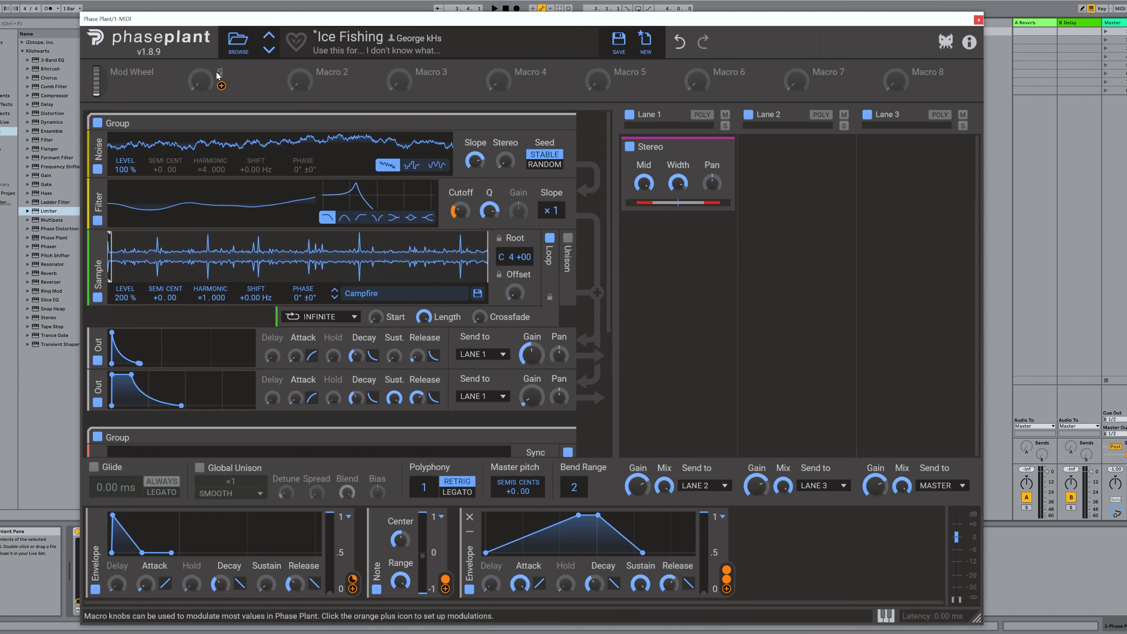
Name the first macro Width and route it to the Stereo effect's Width with a positive modulation amount.
type("ter")
type("Width")
left_click(221, 86)
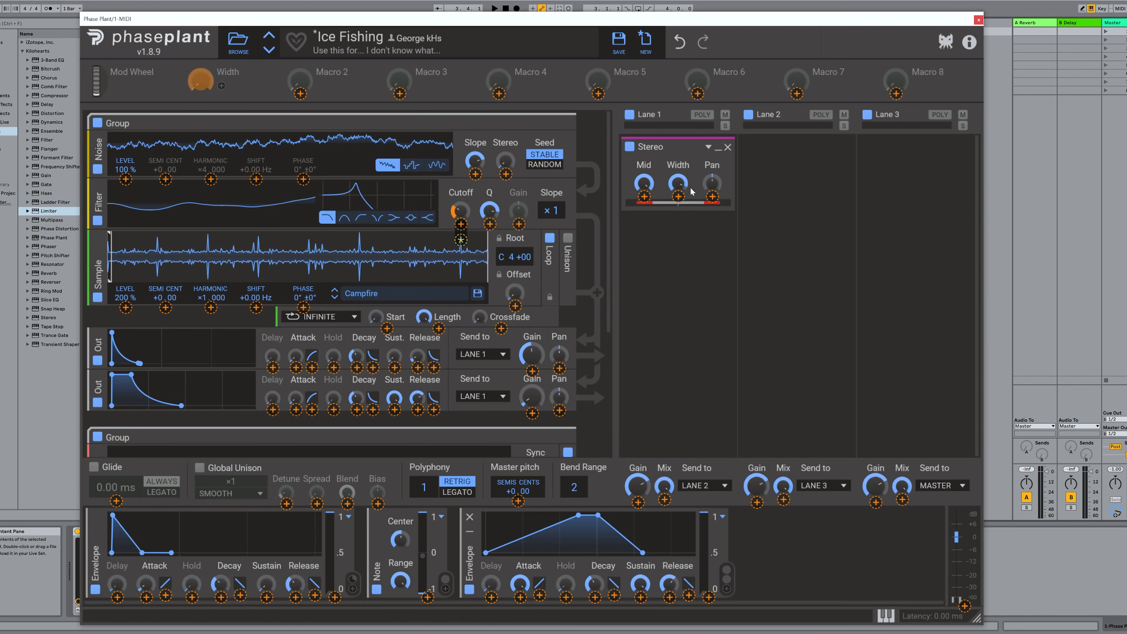
left_click(678, 197)
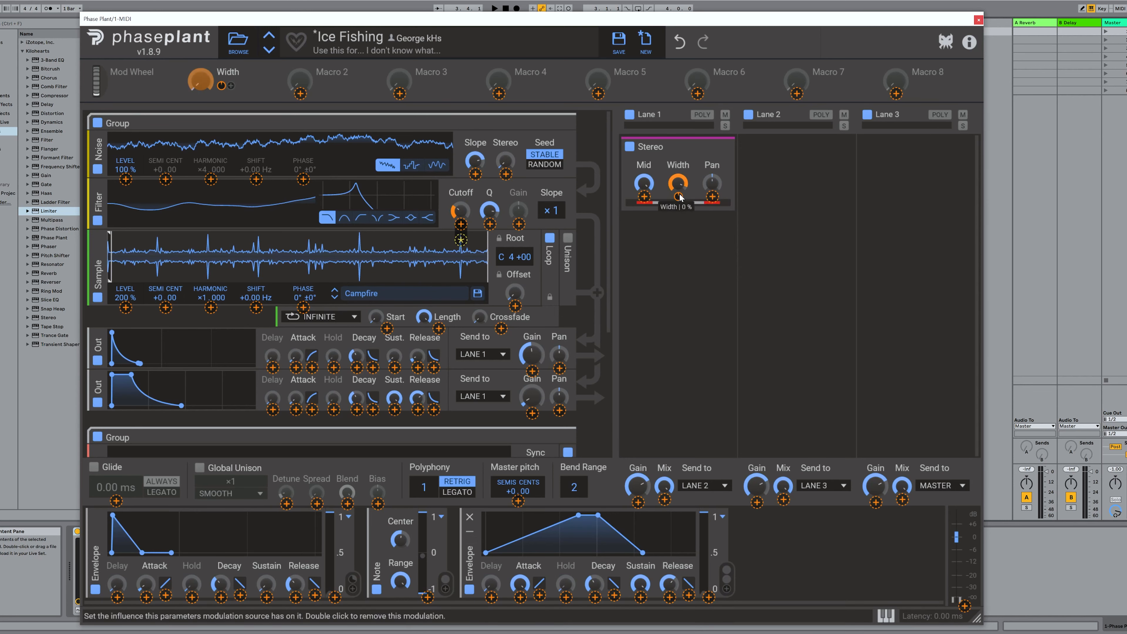
left_click_drag(679, 196, 679, 190)
Lower the Stereo effect's base Width and turn the Width macro up to full.
left_click(680, 183)
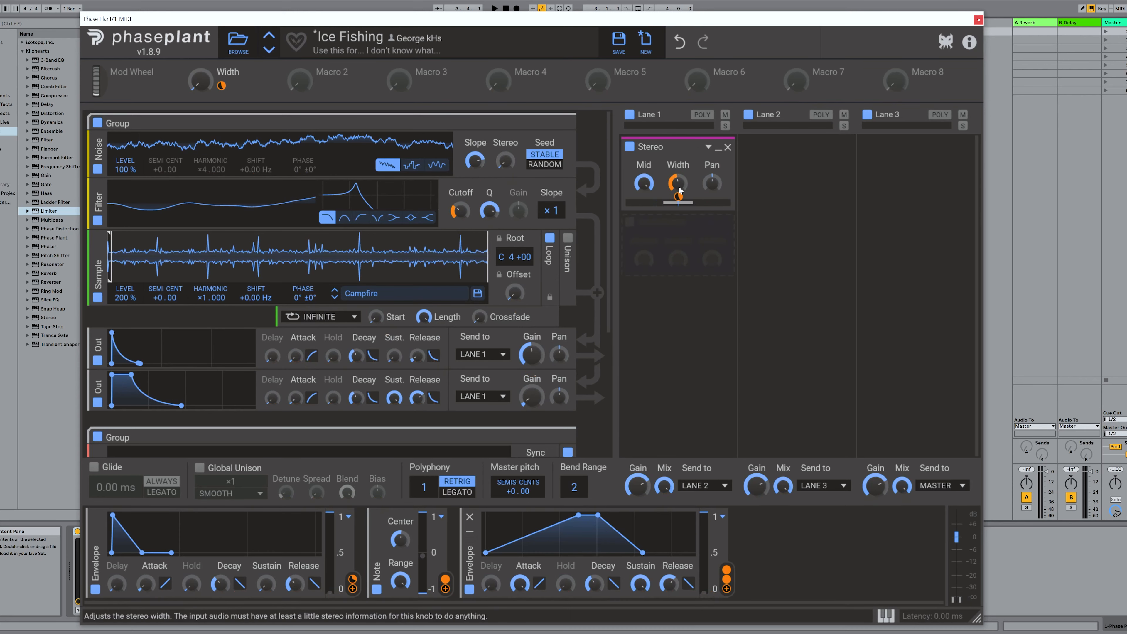
left_click(200, 80)
left_click_drag(200, 80, 200, 62)
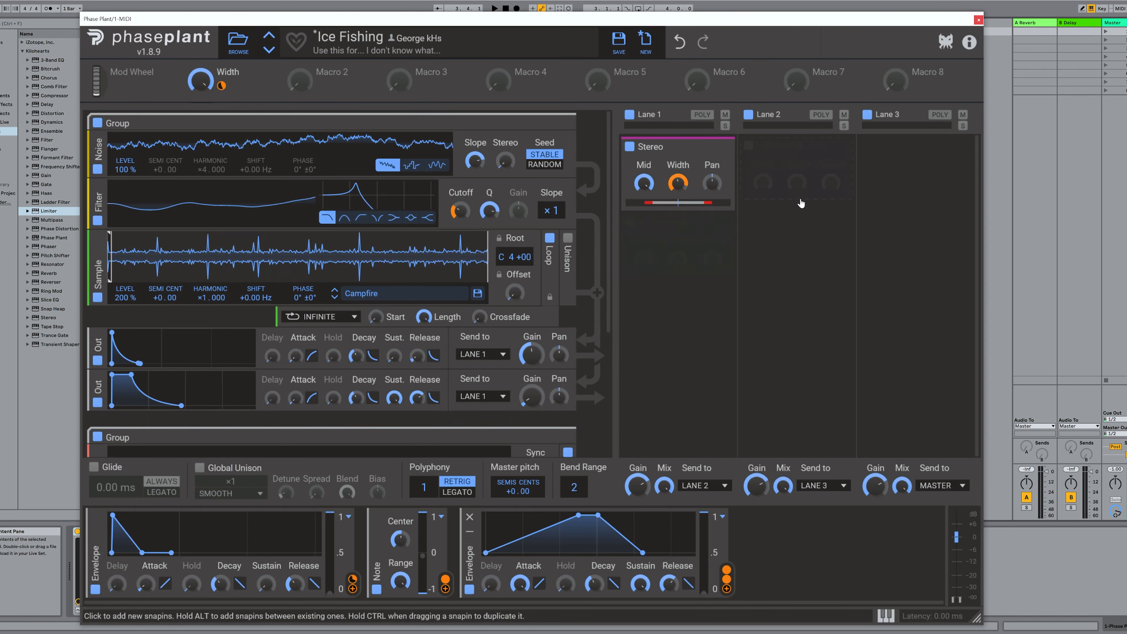
Try a ping-pong Delay of about 1.43 s with a lowered Mix in Lane 2, and remove it.
left_click(820, 161)
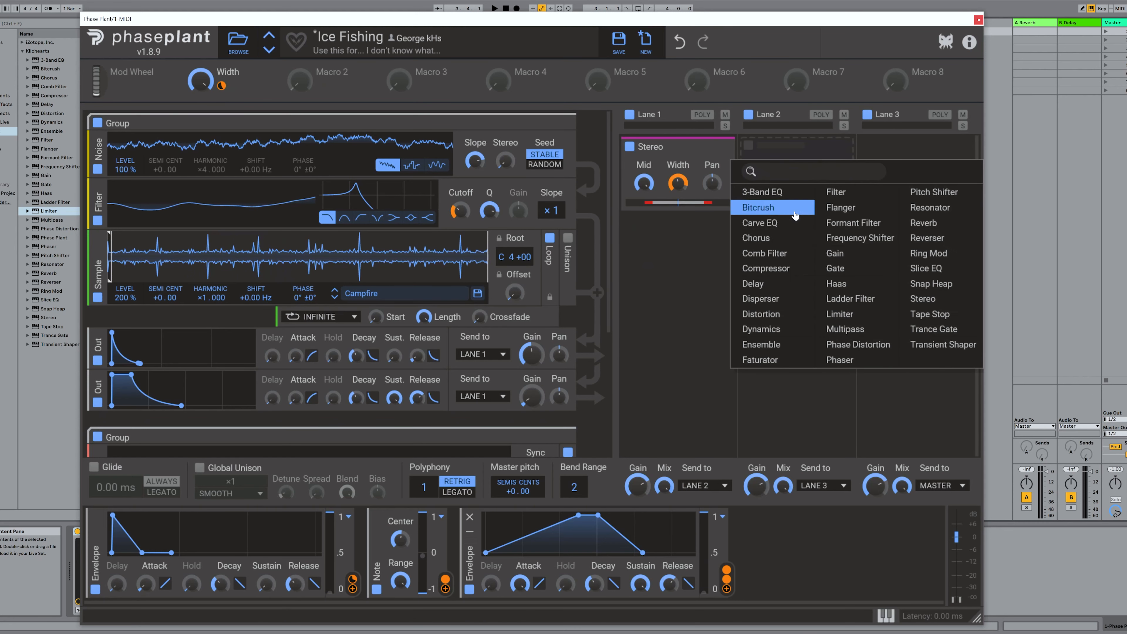
left_click(770, 285)
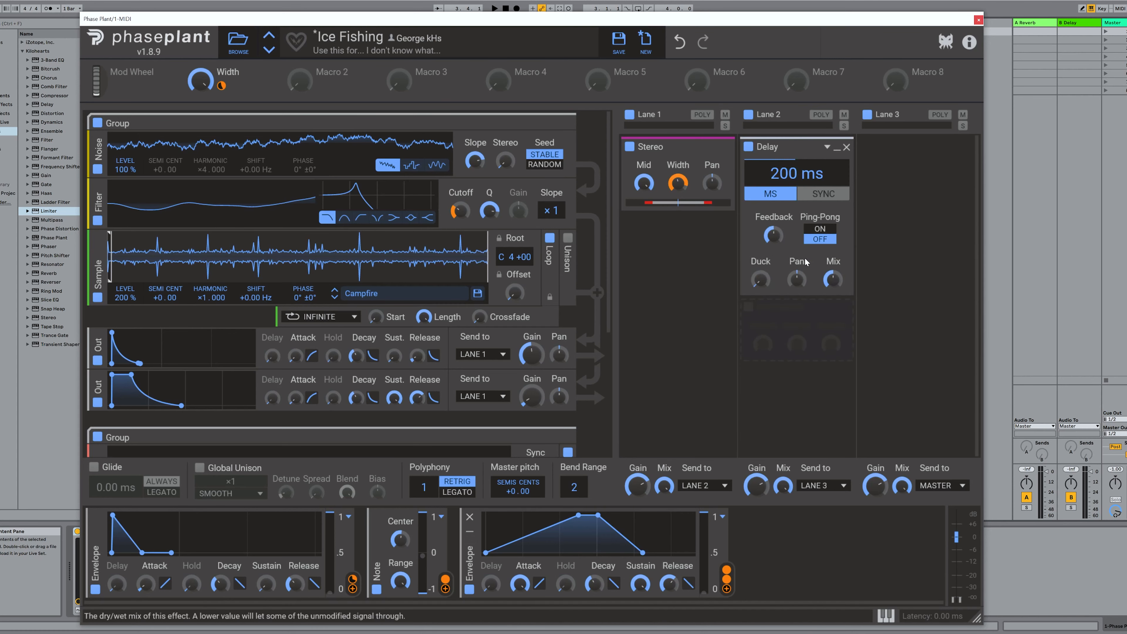
left_click_drag(833, 280, 833, 296)
left_click_drag(794, 174, 794, 210)
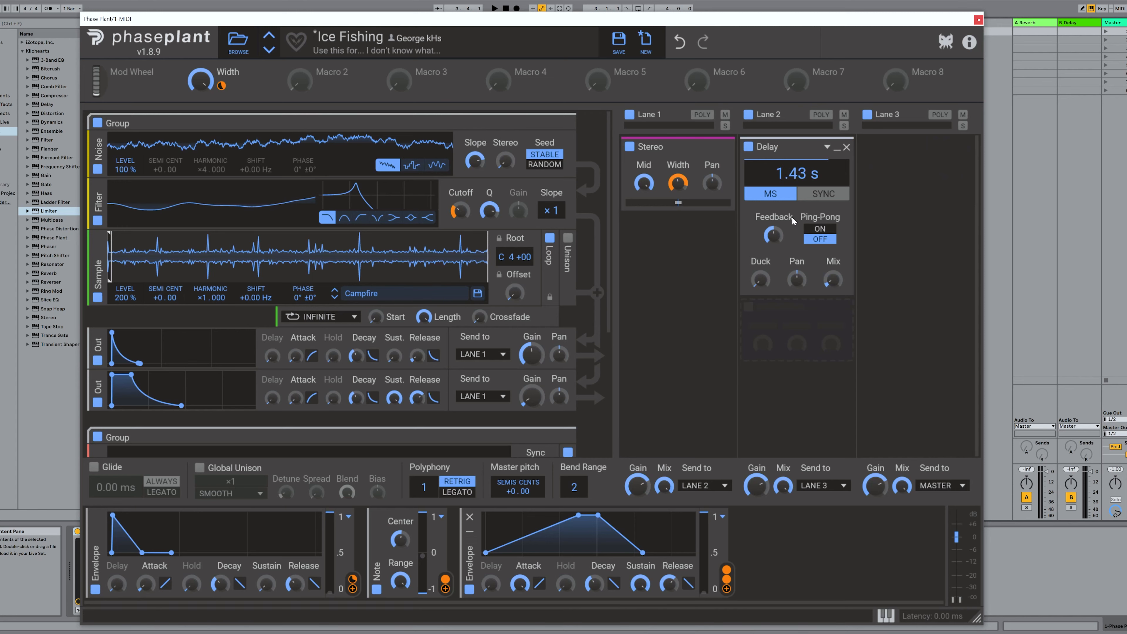
left_click(810, 229)
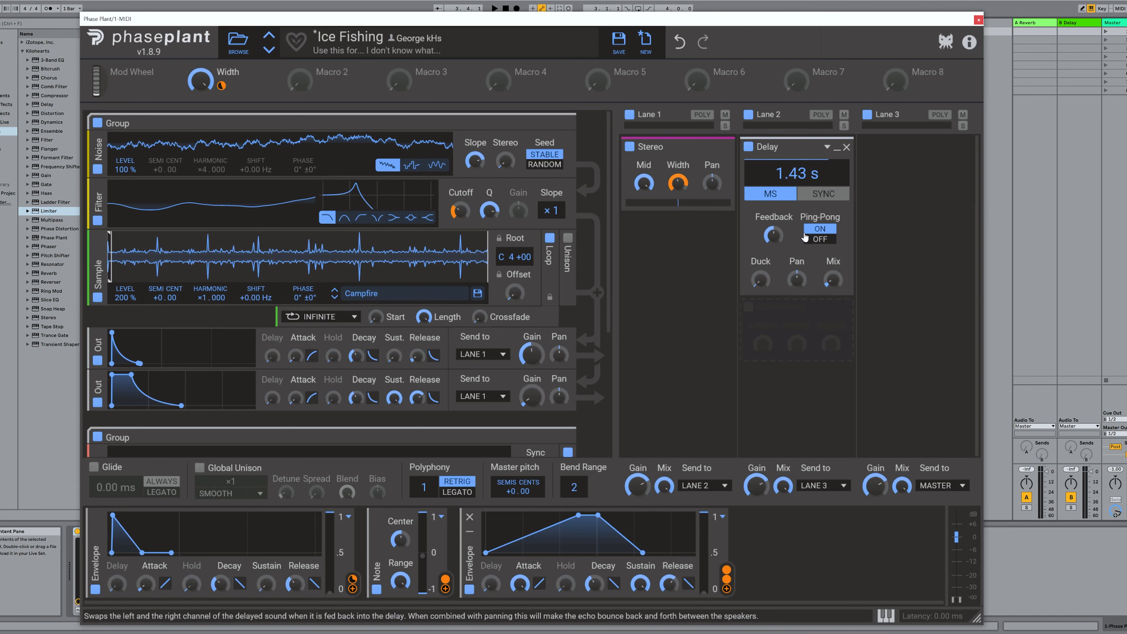
left_click(846, 147)
Add a Snap Heap to Lane 2 and, in its editor, disable Serial Bus 2 and Serial Bus 3.
left_click(794, 146)
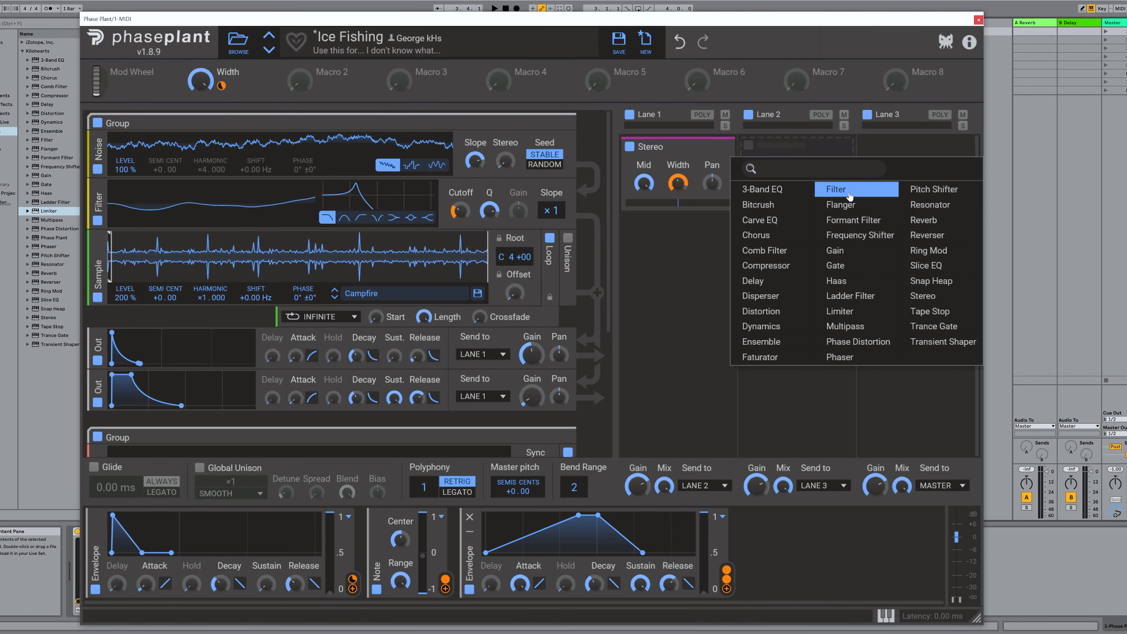
left_click(945, 283)
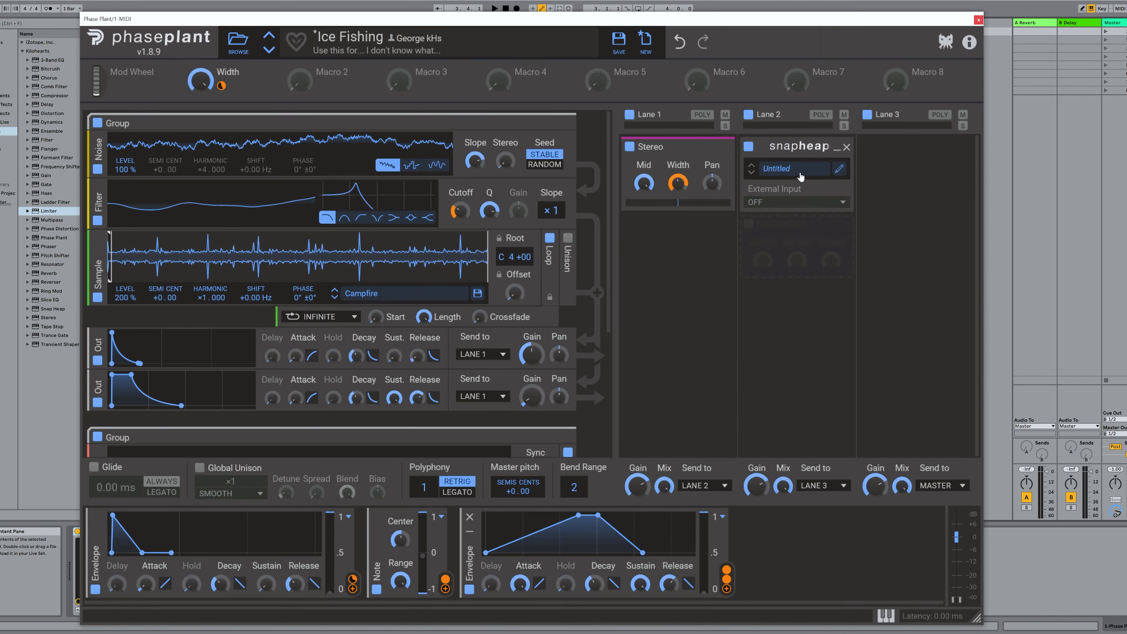
left_click(838, 168)
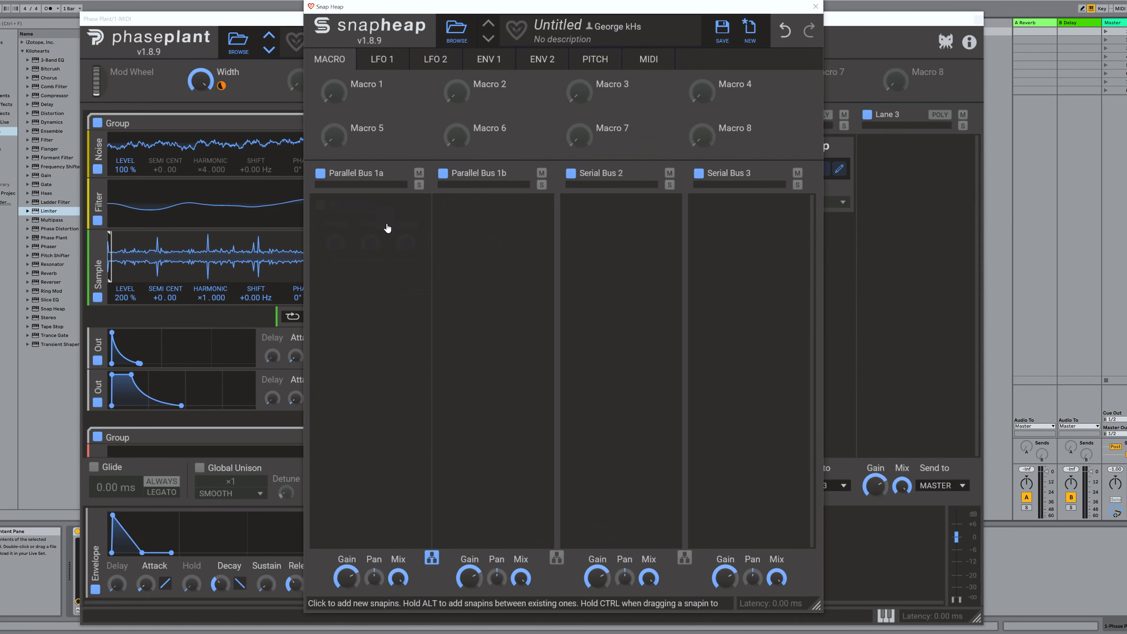
left_click(571, 172)
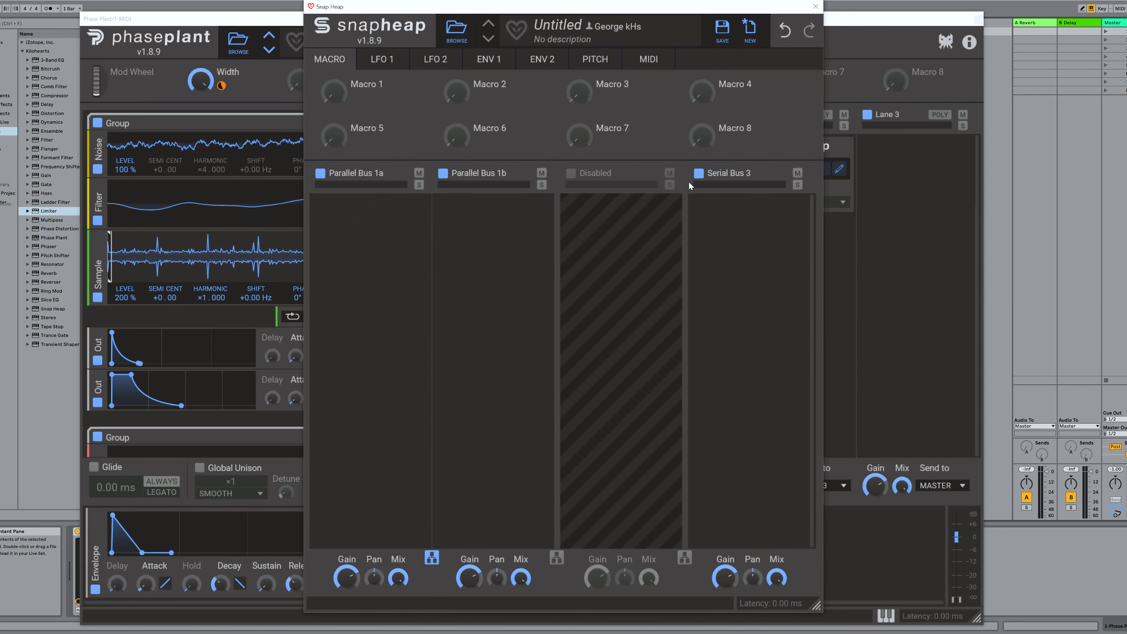
left_click(699, 173)
Add a 1.40 s Delay to Parallel Bus 1a and a 3.32 s Delay to Parallel Bus 1b.
left_click(351, 235)
left_click(351, 272)
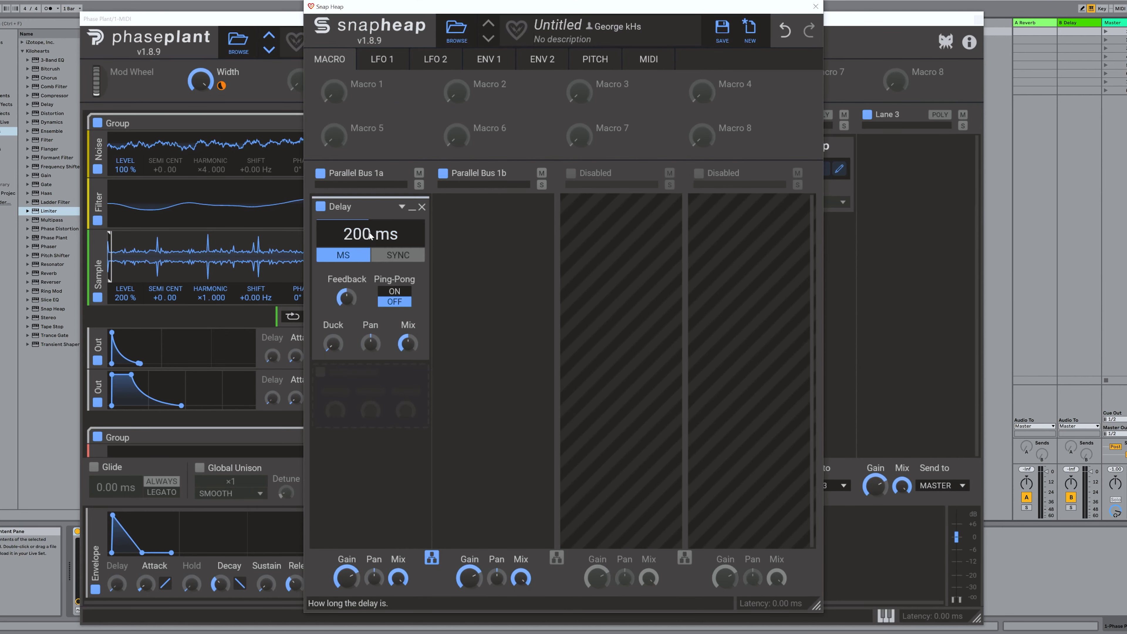
left_click_drag(371, 234, 371, 209)
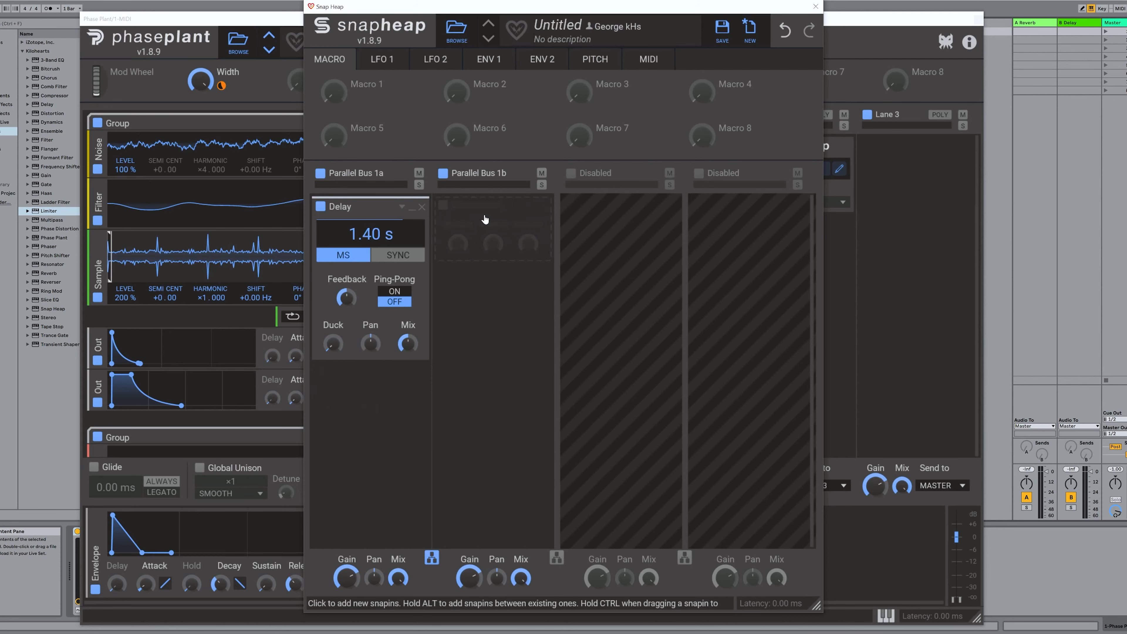
left_click(483, 222)
left_click(512, 350)
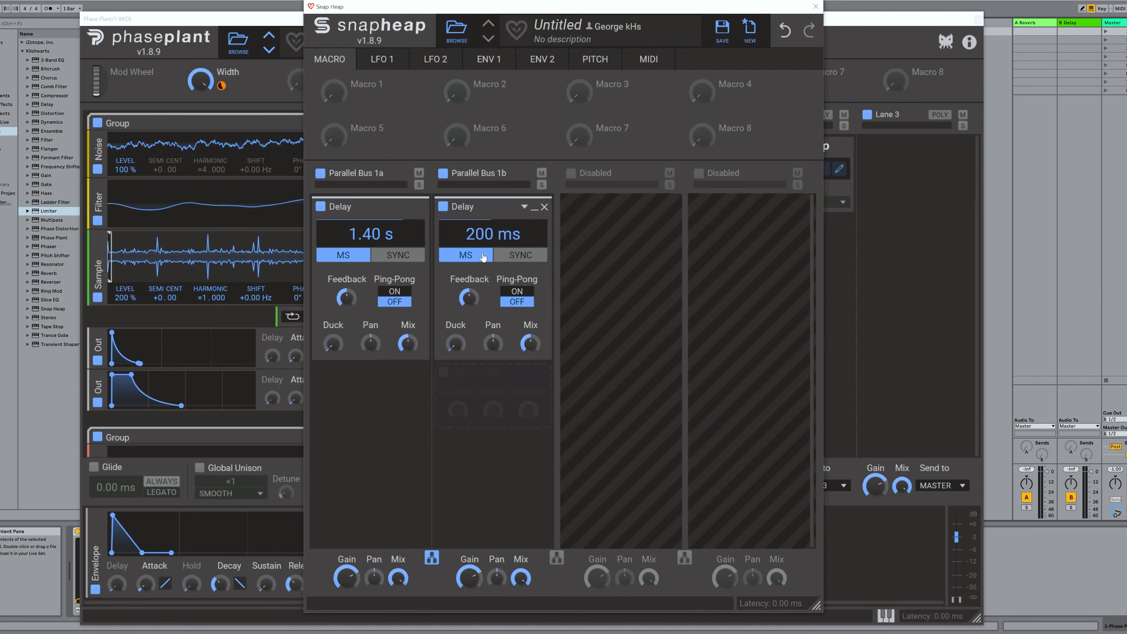
left_click_drag(493, 234, 493, 217)
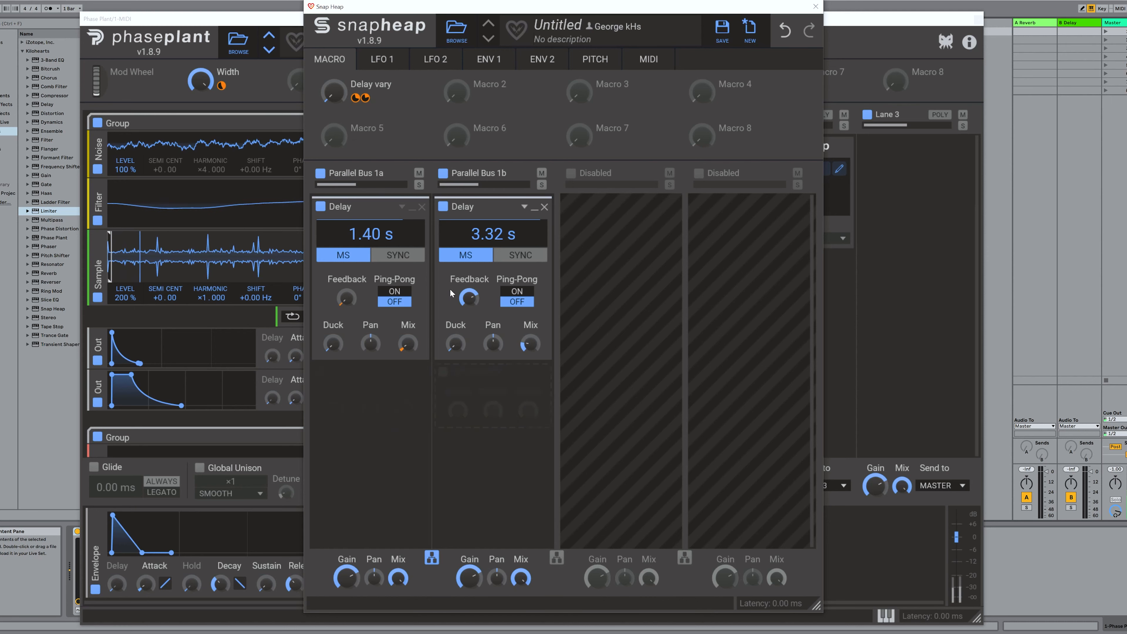
Turn the Snap Heap's Delay vary macro up to full and name its second macro Delay.
mouse_move(354, 105)
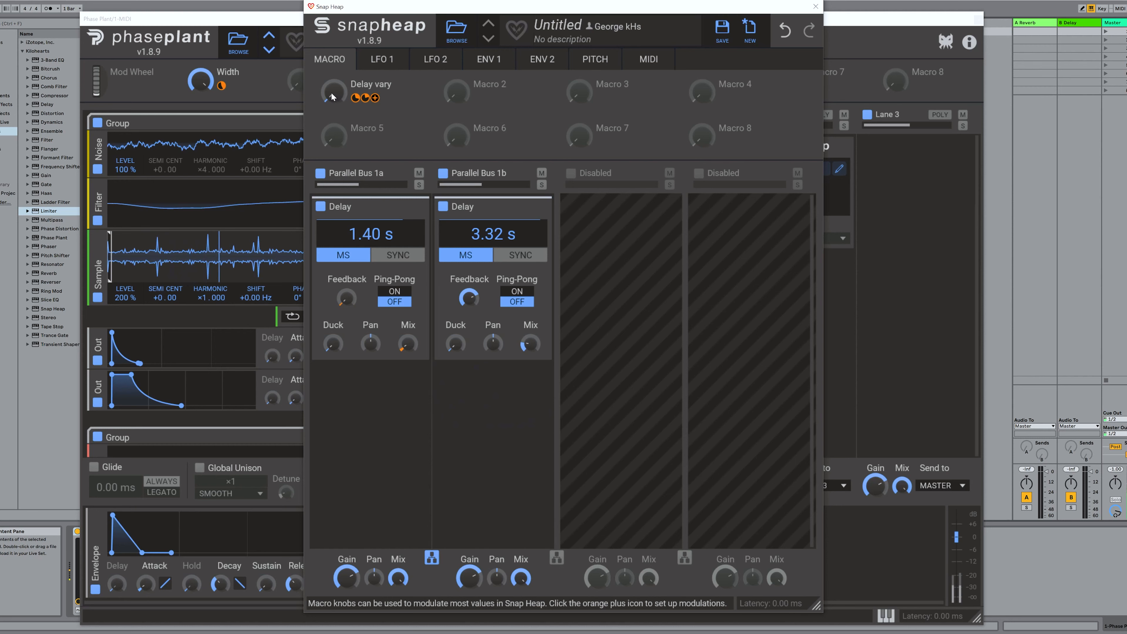
left_click_drag(332, 97, 332, 44)
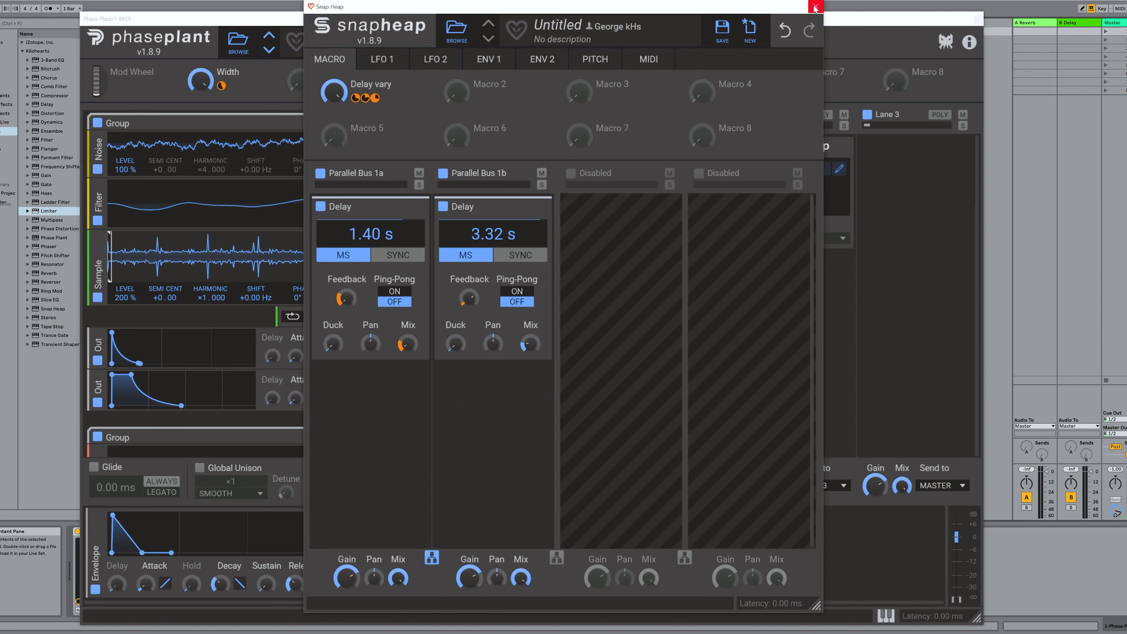
left_click(815, 7)
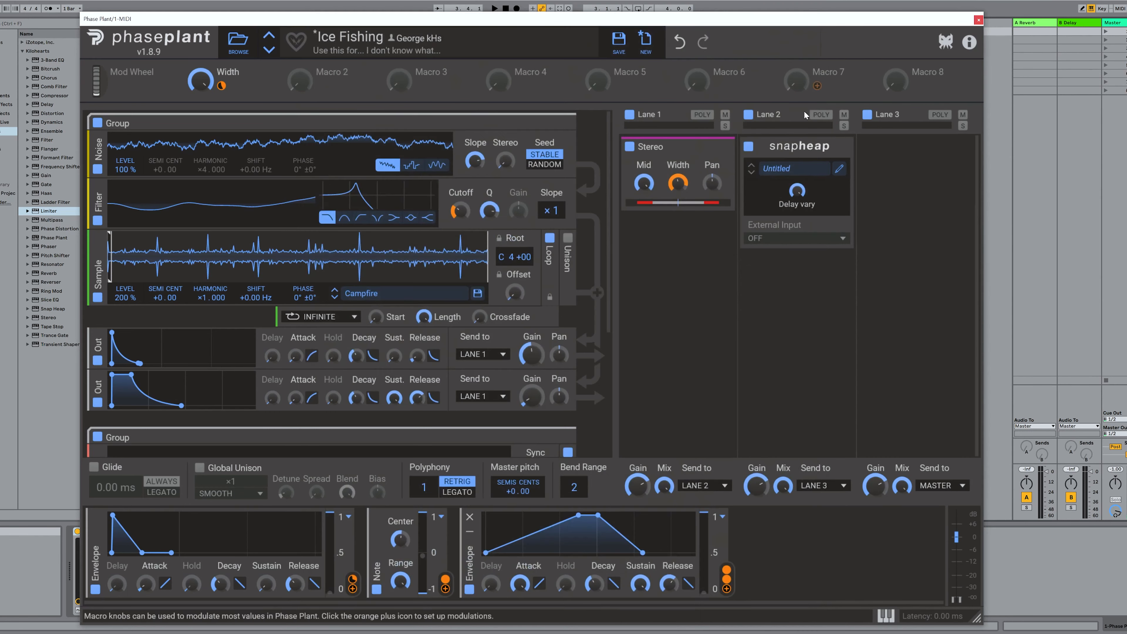
left_click(838, 171)
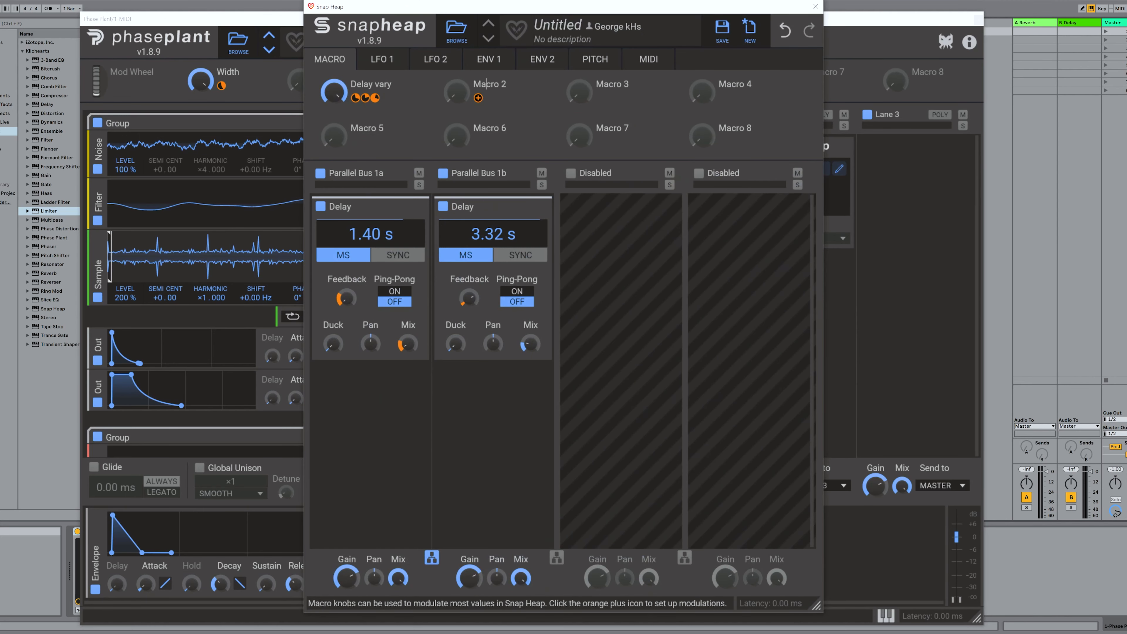
type("Delay")
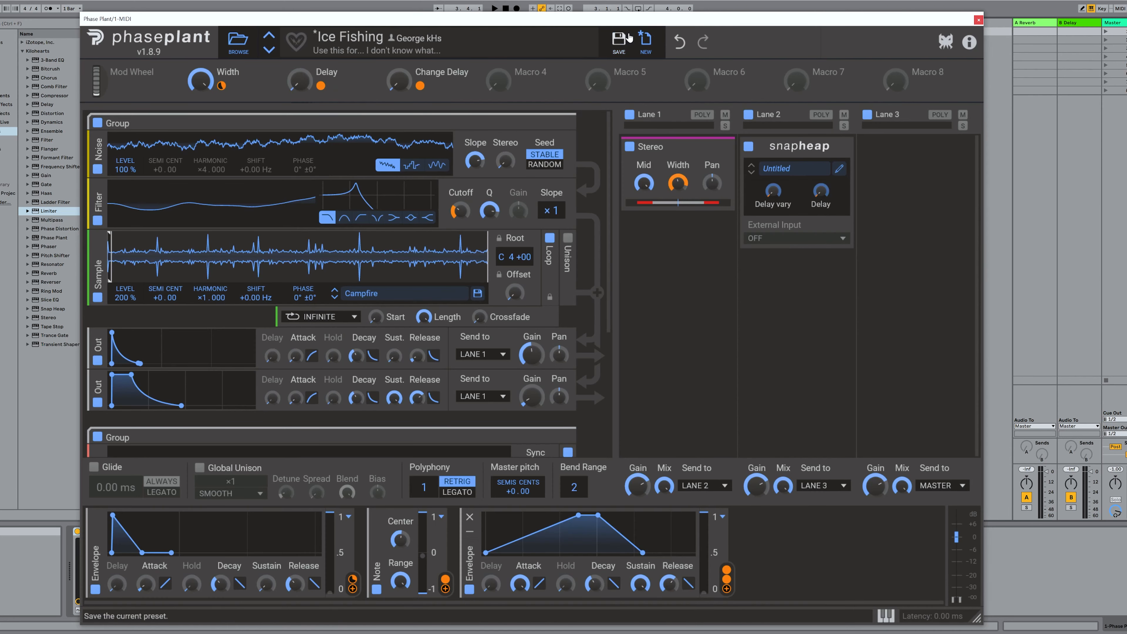
Save the preset as Ice Fishing in the Jul folder, overwriting the existing file.
left_click(621, 42)
left_click(656, 404)
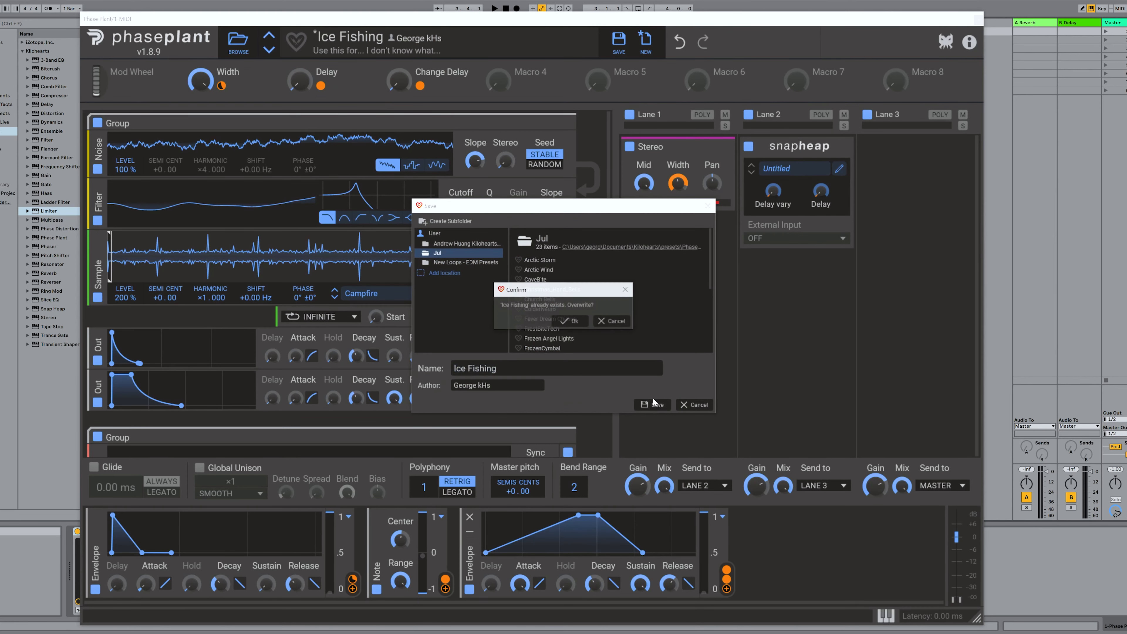
left_click(580, 321)
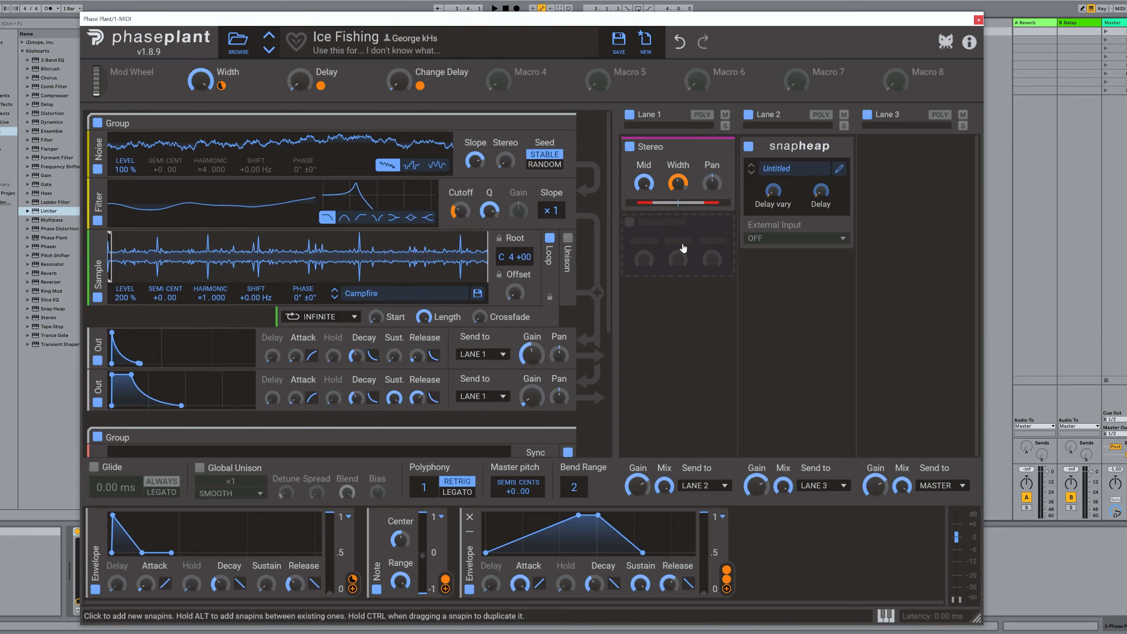